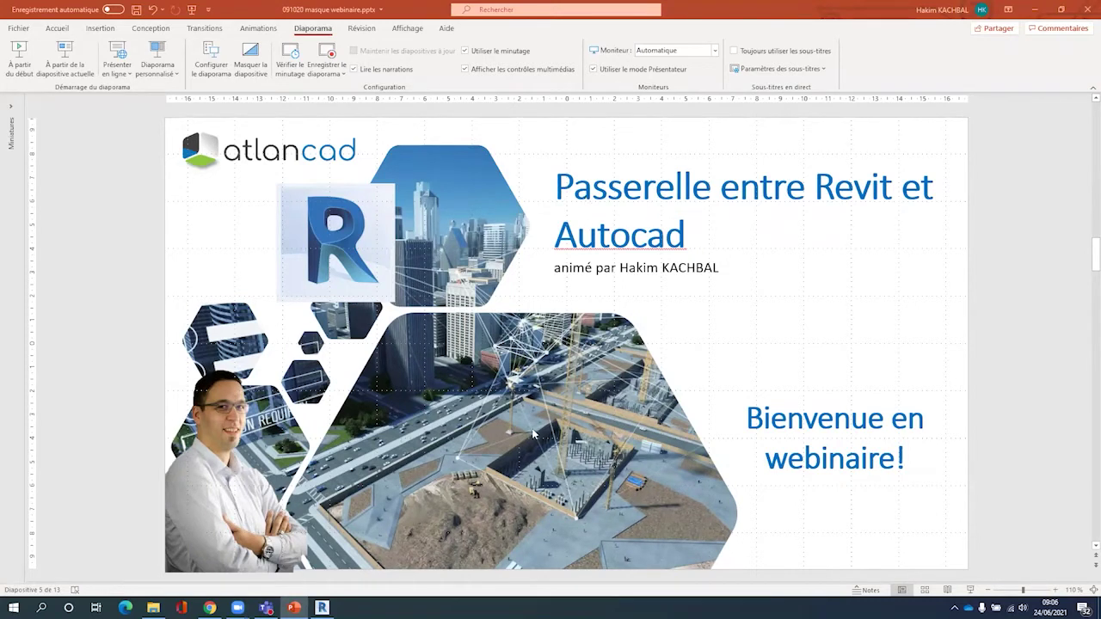
# Switch from the PowerPoint title slide to the Revit project window
pyautogui.click(323, 600)
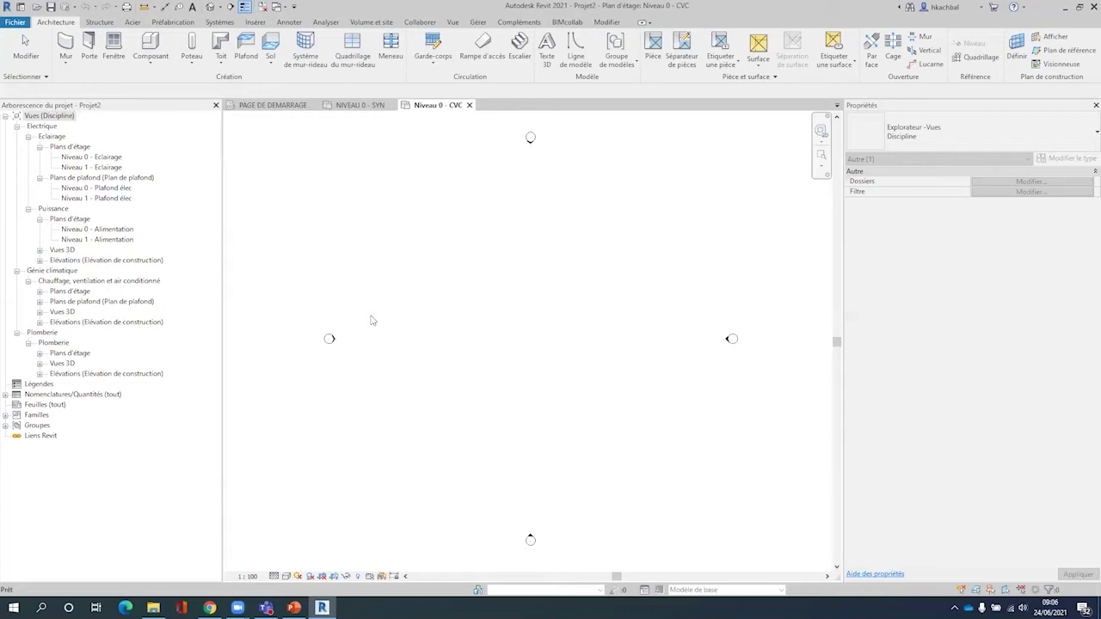
# Close the PAGE DE DEMARRAGE view tab in Revit
pyautogui.click(262, 11)
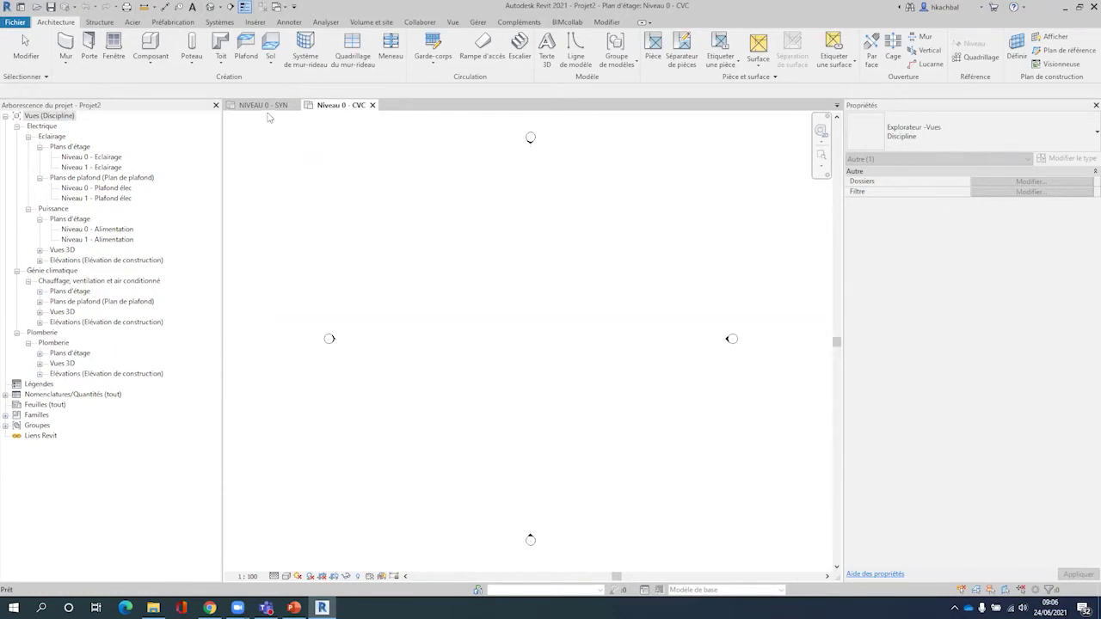
pyautogui.click(268, 107)
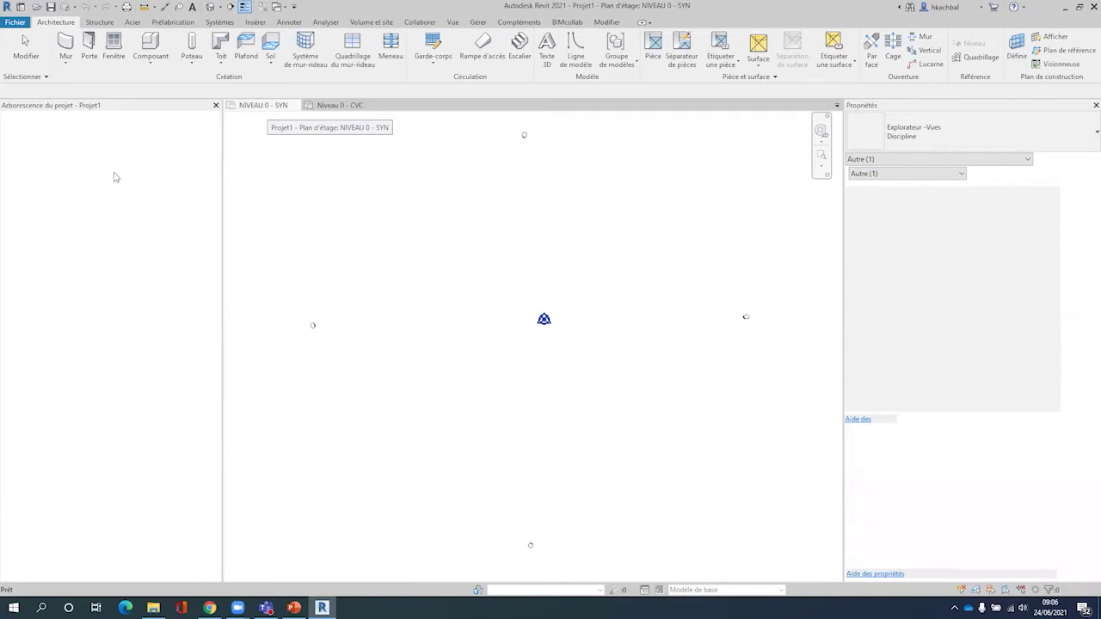
pyautogui.scroll(-2, 105, 218)
pyautogui.scroll(-3, 105, 218)
pyautogui.scroll(-2, 105, 218)
pyautogui.scroll(-3, 105, 218)
pyautogui.scroll(-3, 105, 218)
pyautogui.scroll(-4, 105, 219)
pyautogui.scroll(-1, 105, 219)
pyautogui.scroll(-2, 105, 219)
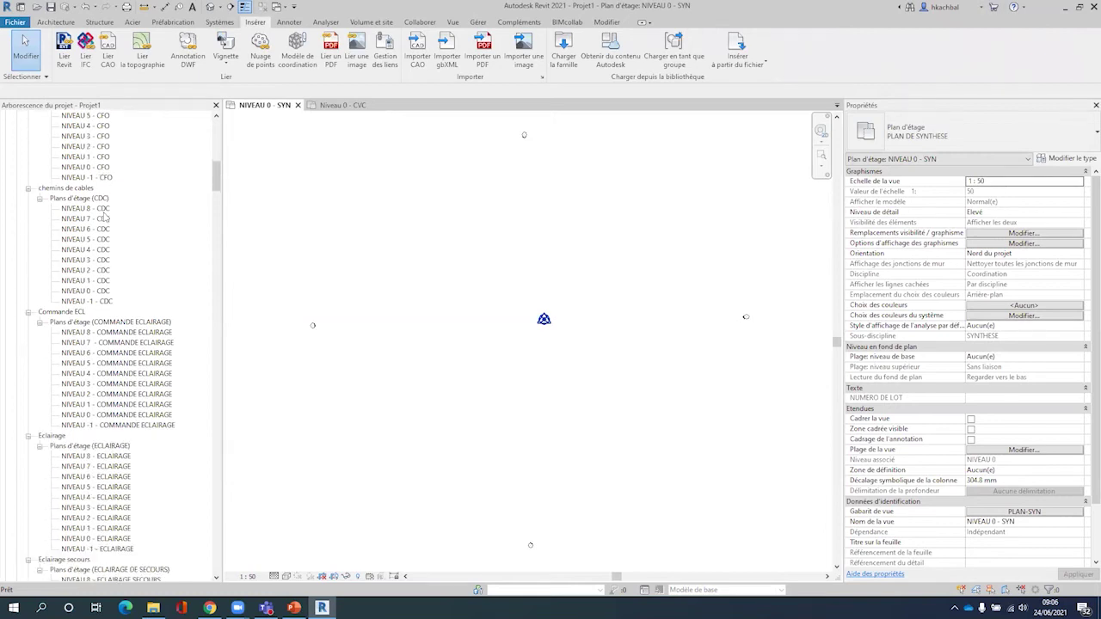
pyautogui.scroll(-3, 105, 218)
pyautogui.scroll(-3, 105, 219)
pyautogui.scroll(-2, 105, 218)
pyautogui.scroll(-2, 105, 219)
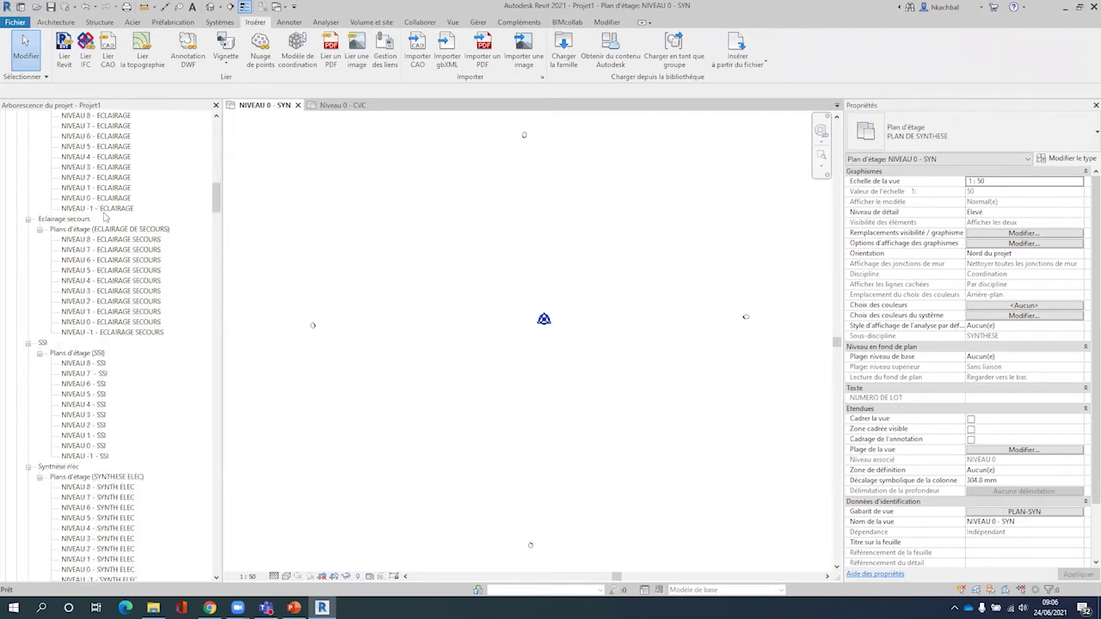
pyautogui.scroll(-3, 105, 219)
pyautogui.scroll(-2, 105, 218)
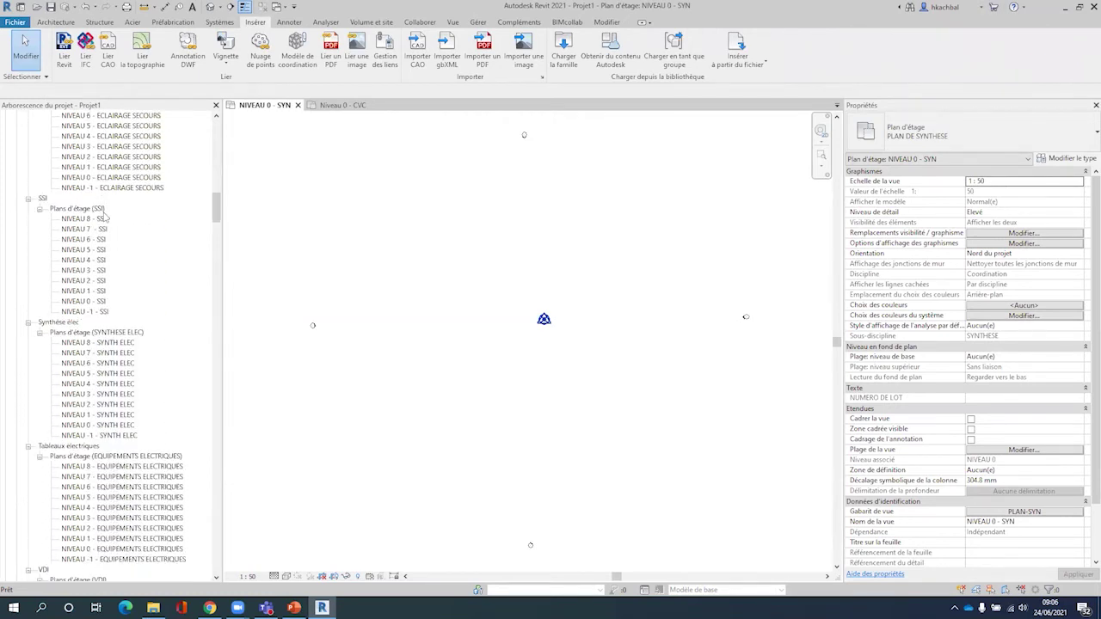
pyautogui.scroll(2, 105, 218)
pyautogui.scroll(3, 105, 218)
pyautogui.scroll(4, 121, 207)
pyautogui.scroll(2, 136, 198)
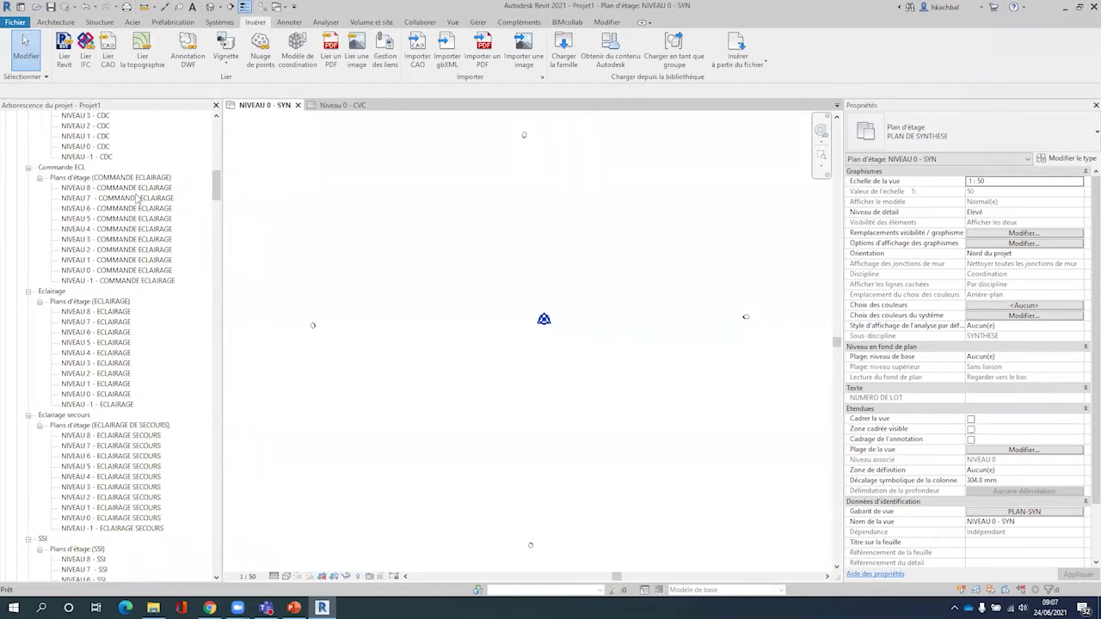
pyautogui.click(332, 110)
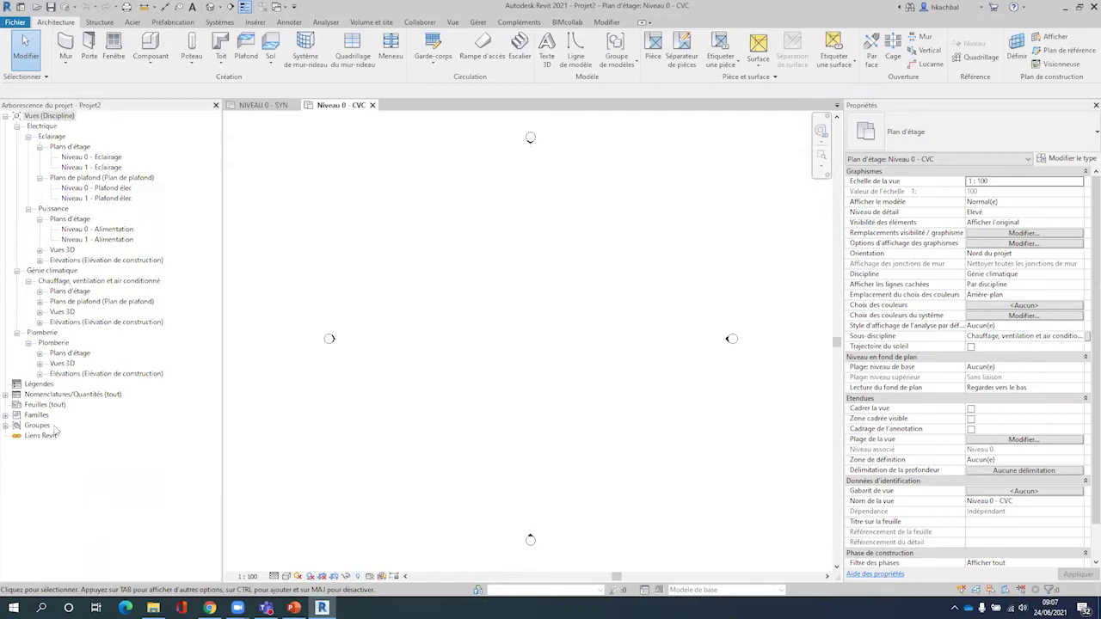
# Show the Passerelle revit autocad folder with the five Niveau DWG files in File Explorer
pyautogui.click(153, 608)
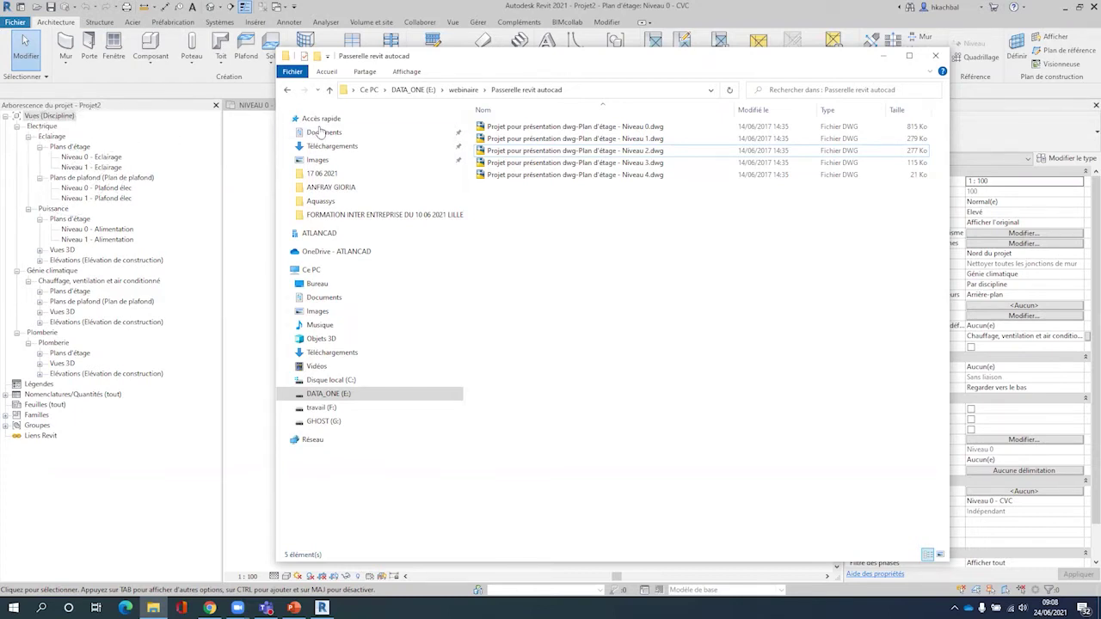
# Select Niveau 0.dwg, then minimize File Explorer to return to Revit
pyautogui.click(525, 131)
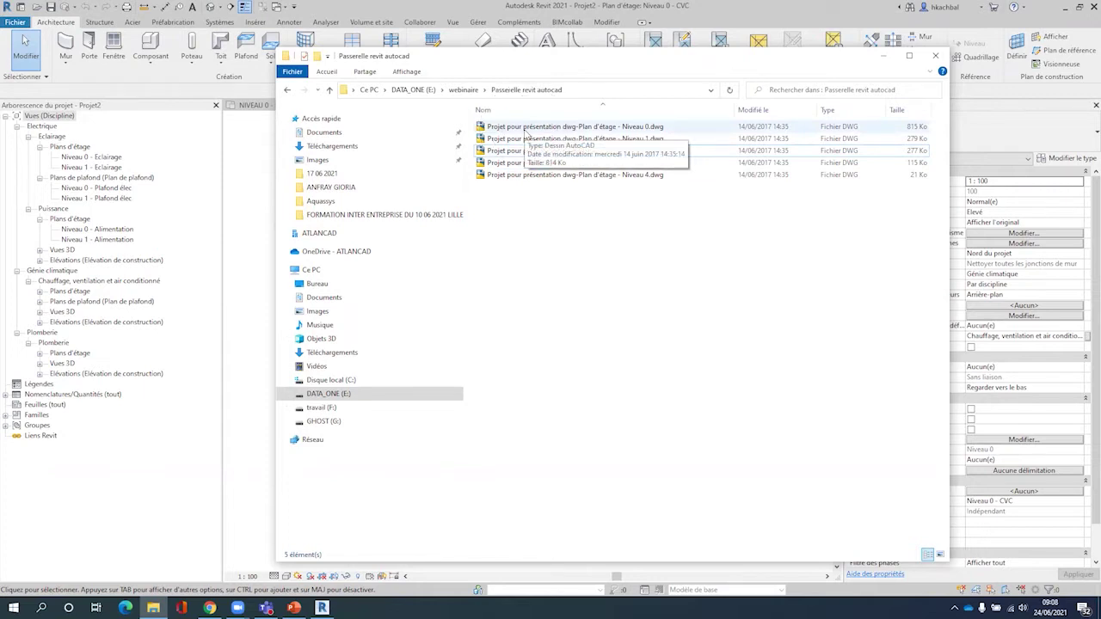
pyautogui.click(526, 131)
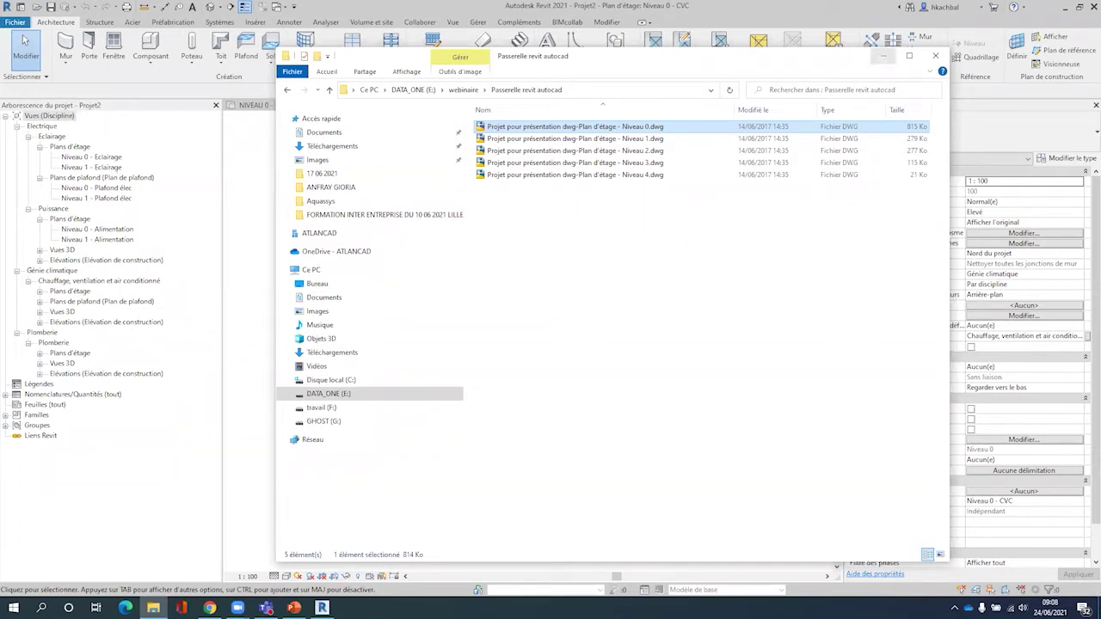
pyautogui.click(883, 57)
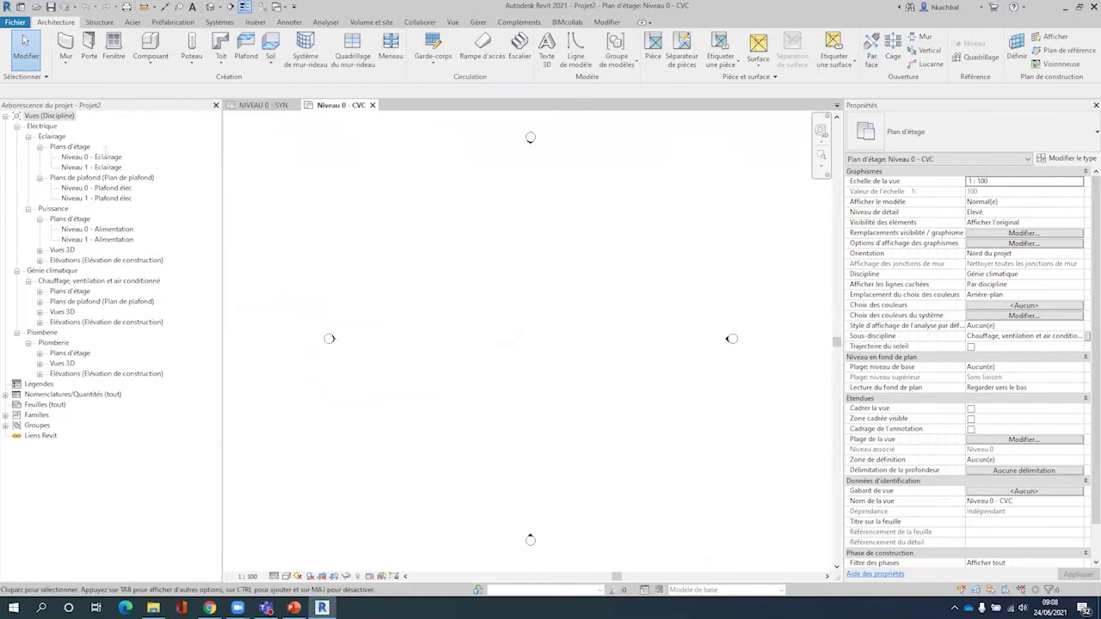
# Expand the Puissance elevations and open the Elec - Est elevation
pyautogui.doubleClick(91, 259)
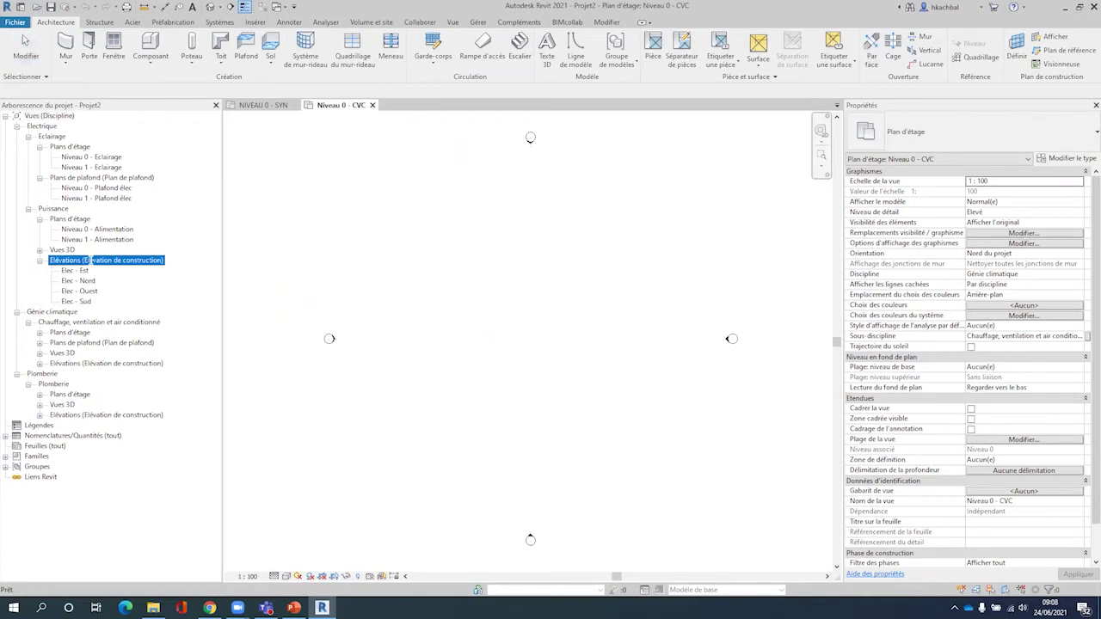
pyautogui.doubleClick(76, 270)
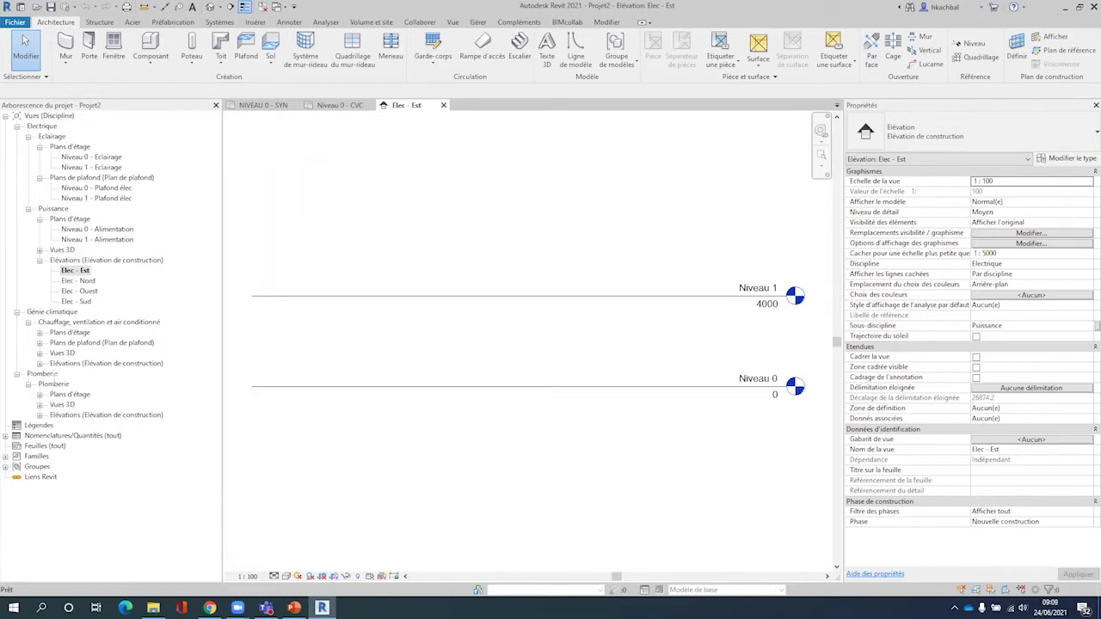
pyautogui.scroll(-1, 553, 214)
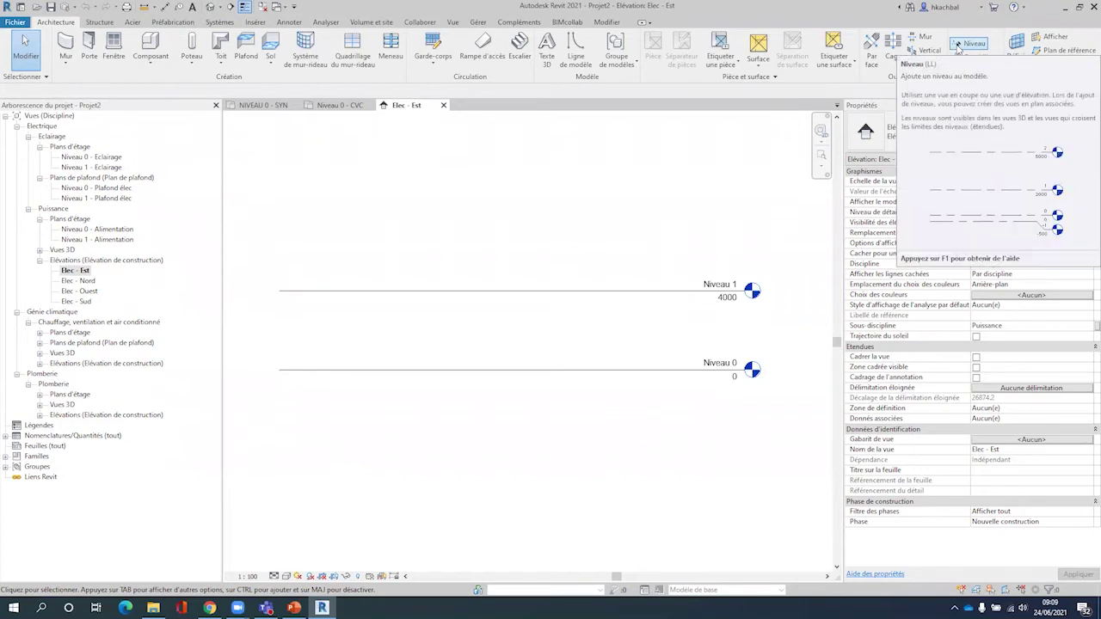
# Start the Niveau tool so new levels create only Plan d'étage views
pyautogui.click(958, 48)
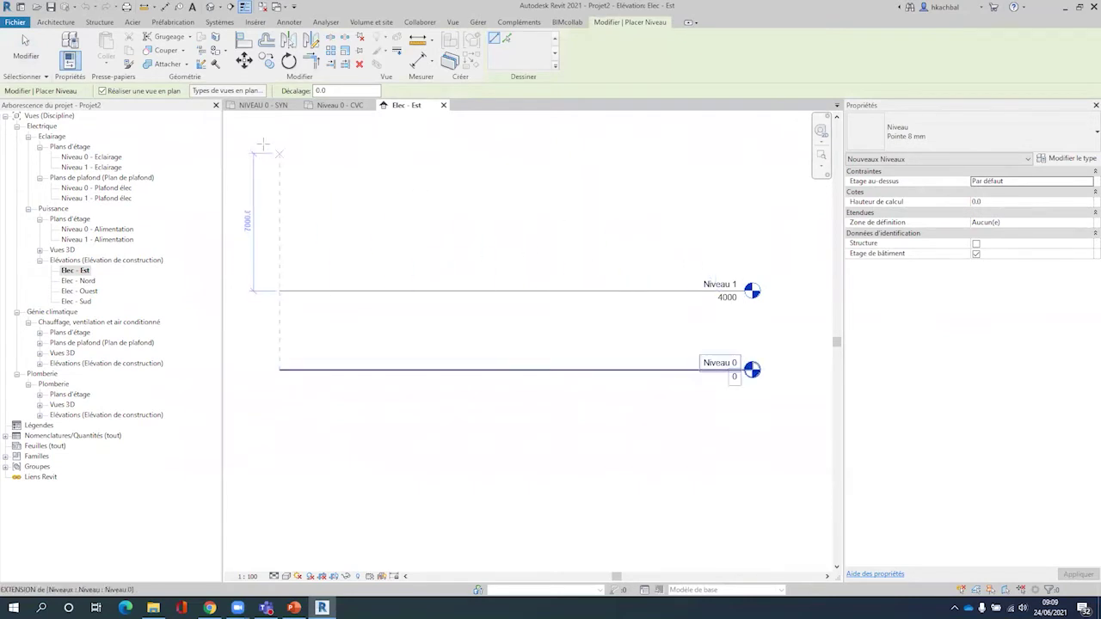
pyautogui.click(237, 93)
pyautogui.click(236, 93)
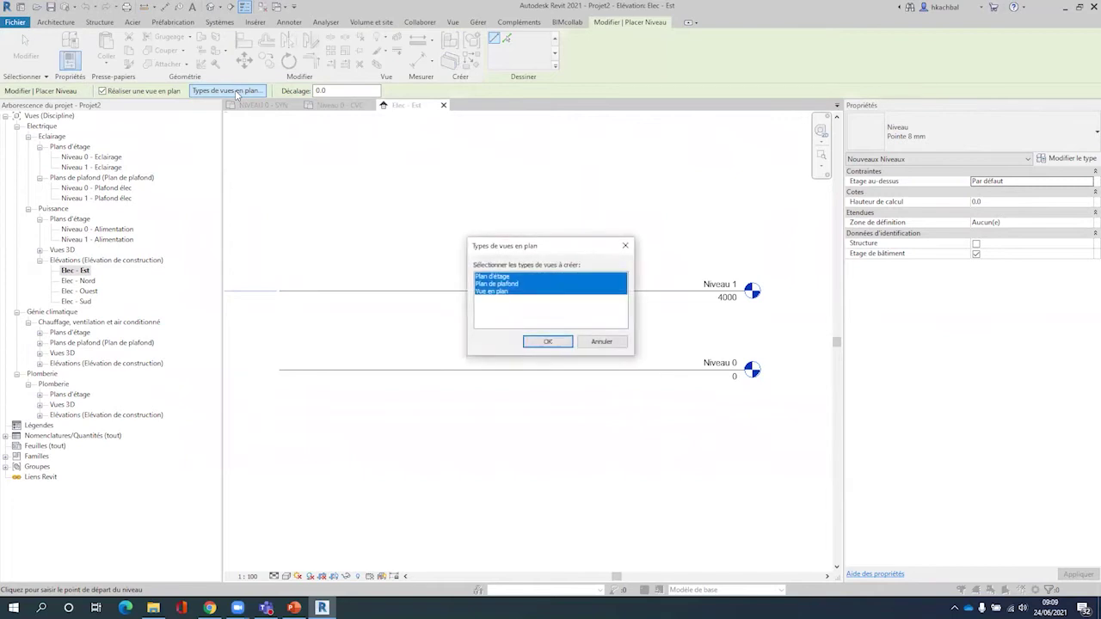
pyautogui.click(507, 284)
pyautogui.click(503, 290)
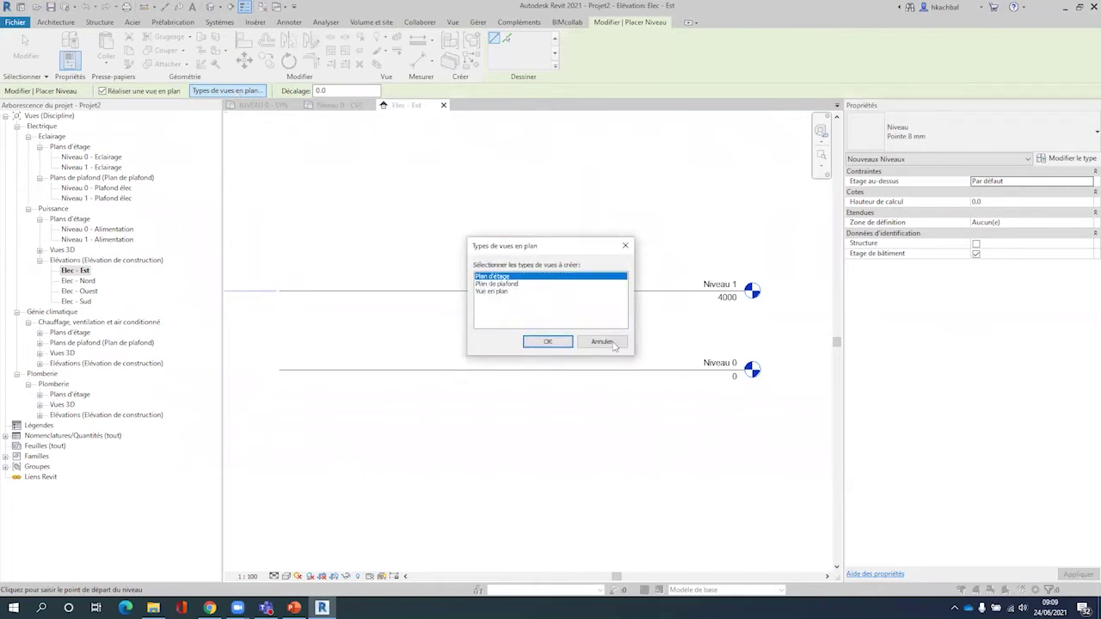
pyautogui.click(537, 341)
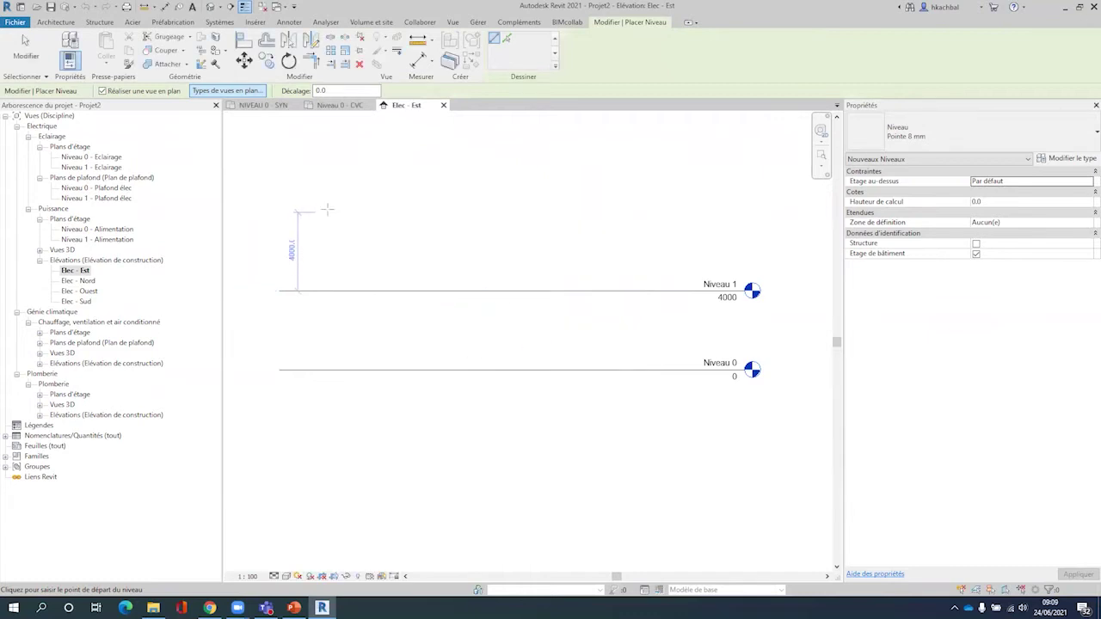
# Draw three new levels above Niveau 1, aligned with the existing level heads
pyautogui.click(290, 246)
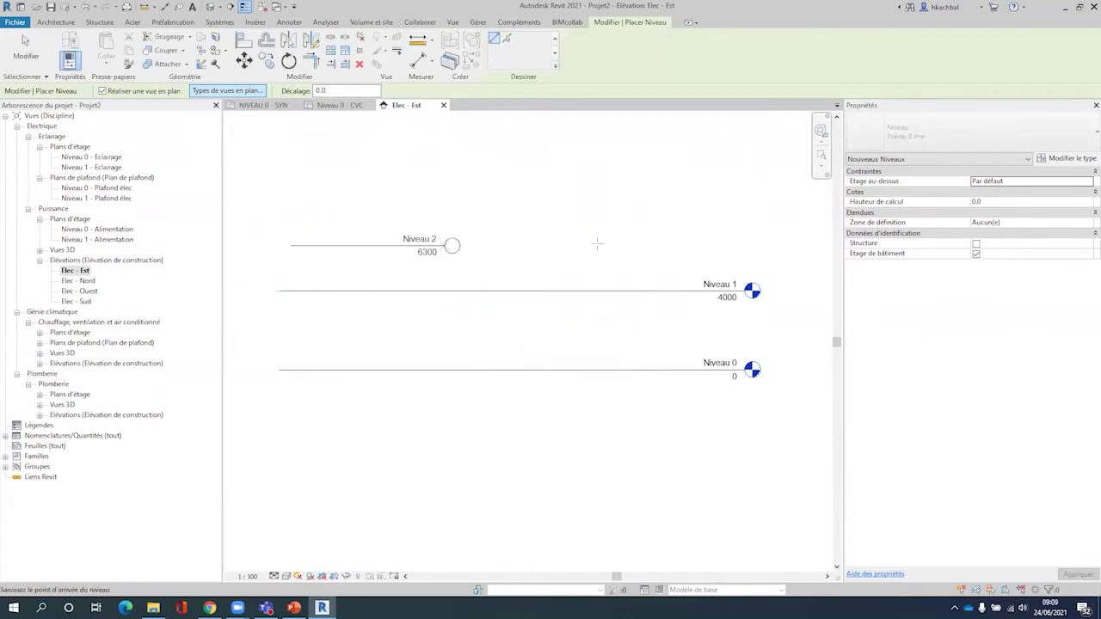
pyautogui.click(744, 246)
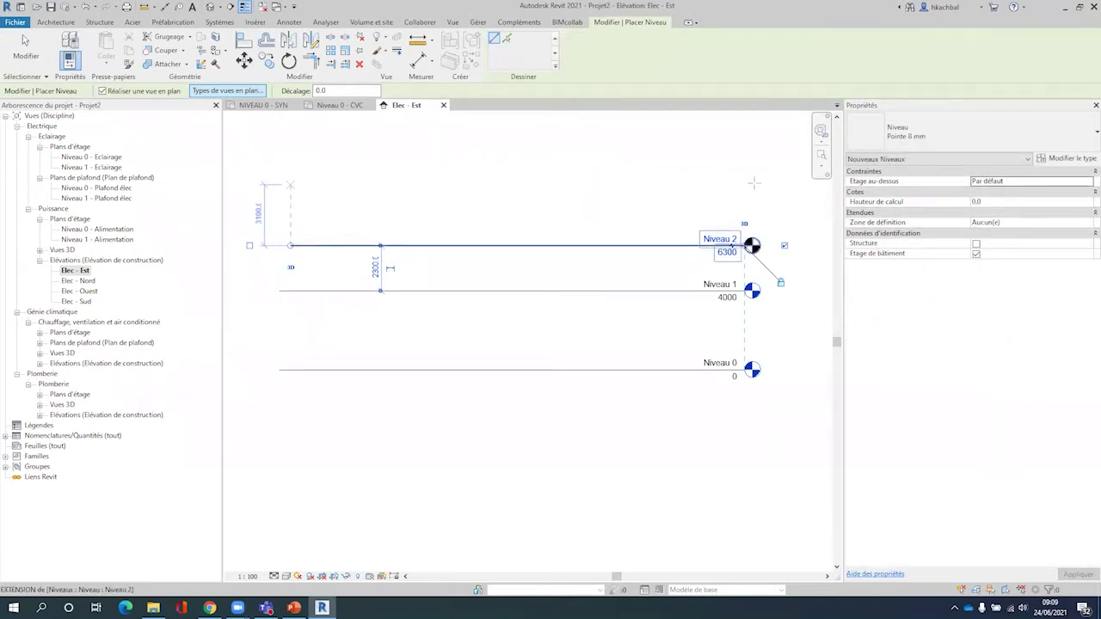
pyautogui.click(290, 184)
pyautogui.click(745, 184)
pyautogui.moveTo(573, 179); pyautogui.dragTo(640, 289, button='middle')
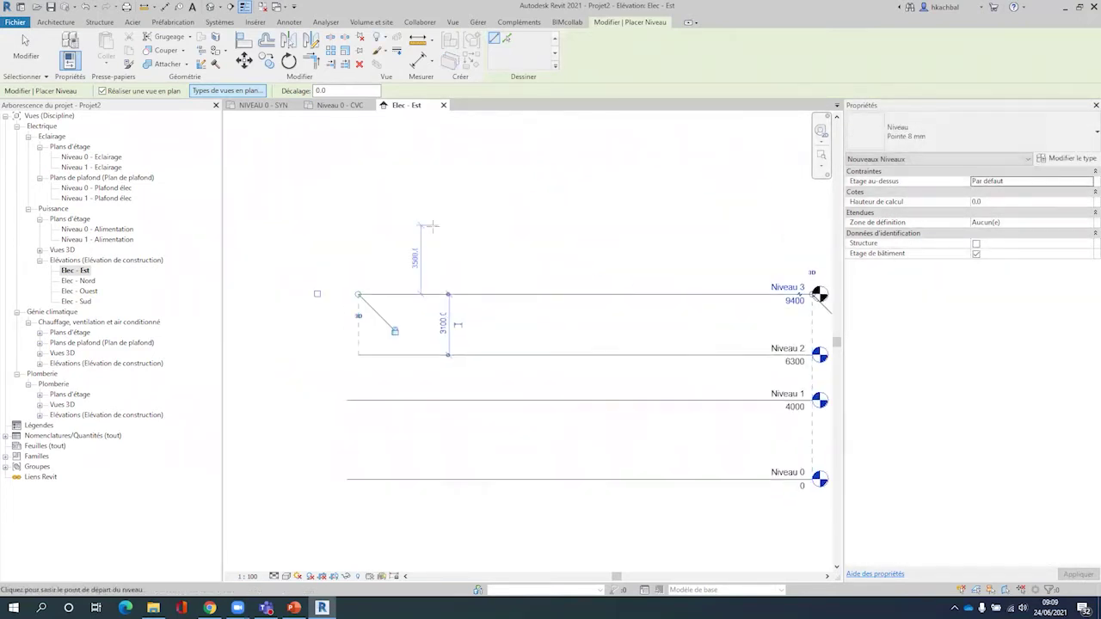
pyautogui.click(406, 241)
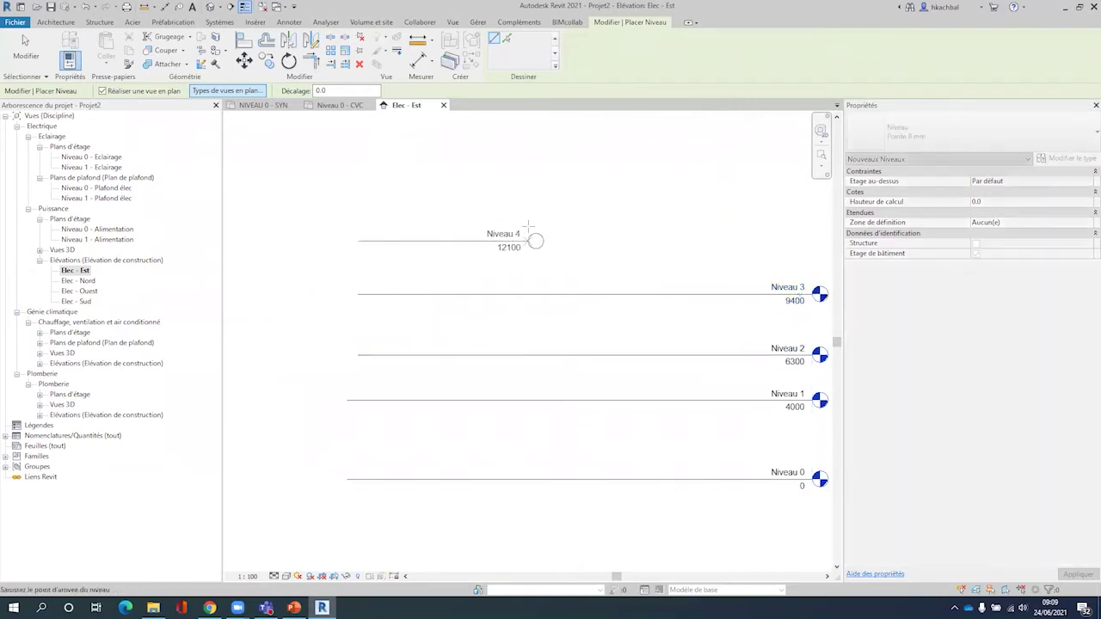
pyautogui.moveTo(746, 220); pyautogui.dragTo(636, 205, button='middle')
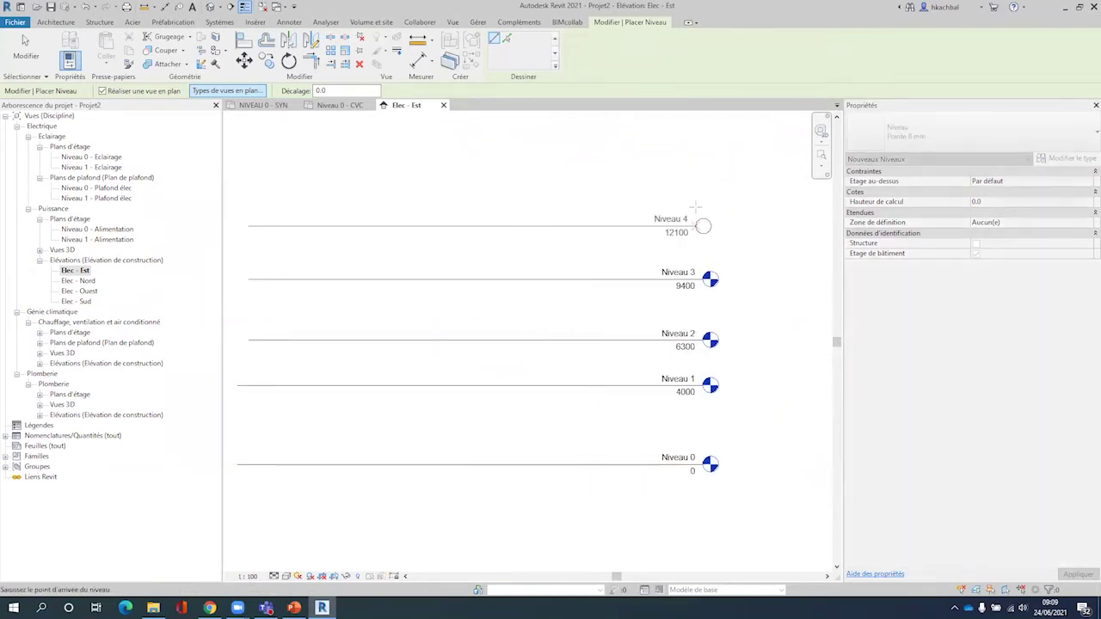
pyautogui.click(702, 211)
# Exit level placement and set Niveau 2's elevation to 8000
pyautogui.press('Escape')
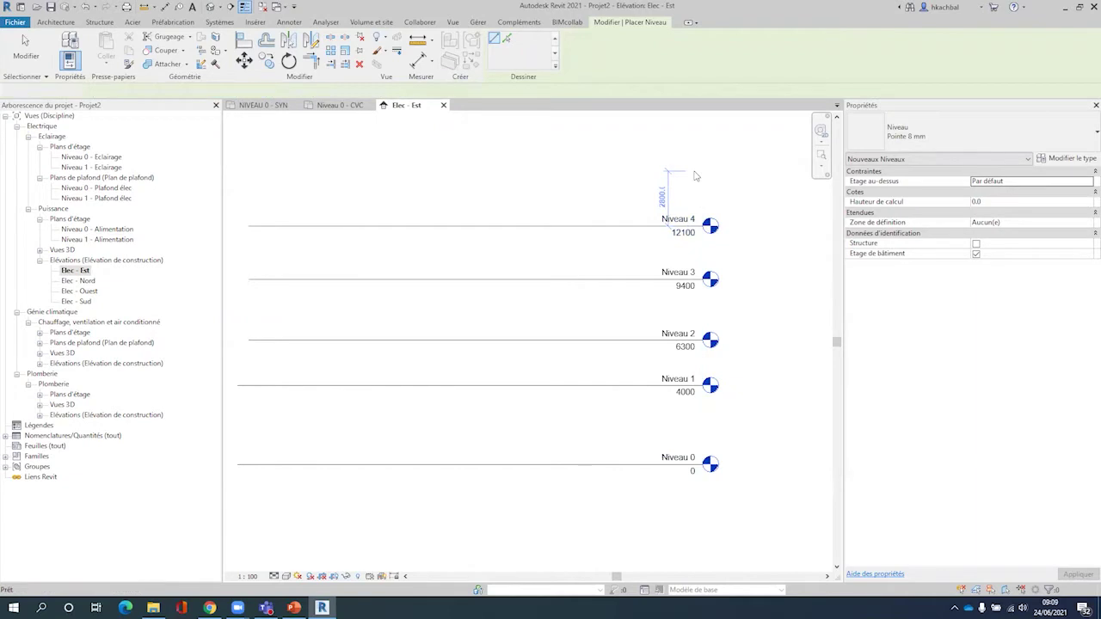
pyautogui.press('Escape')
pyautogui.moveTo(690, 398); pyautogui.dragTo(703, 372, button='middle')
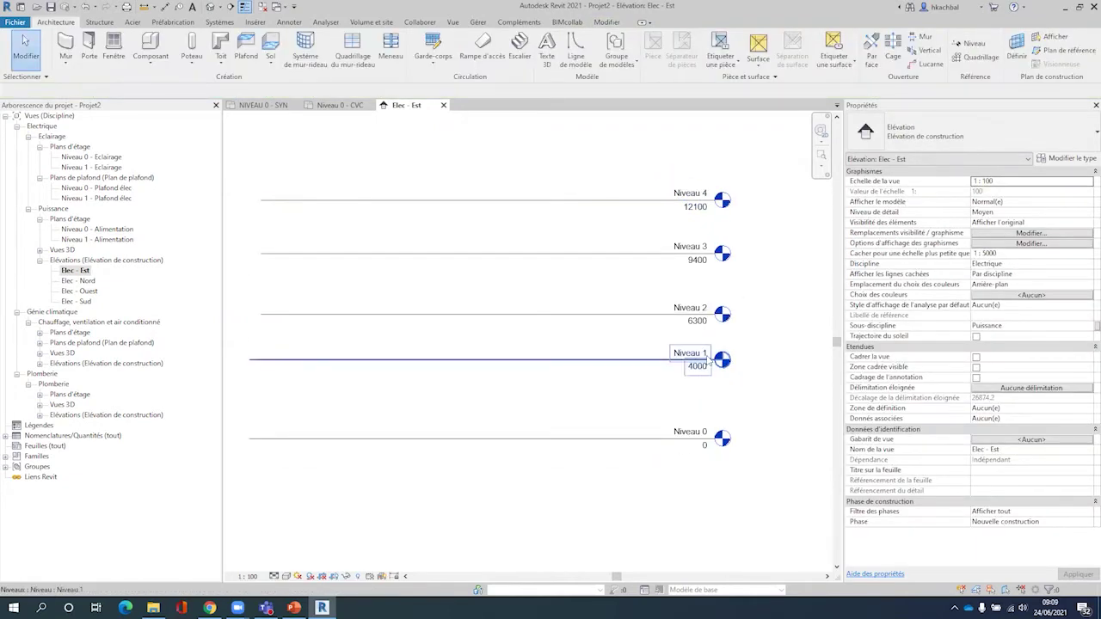
pyautogui.scroll(2, 701, 318)
pyautogui.scroll(1, 701, 318)
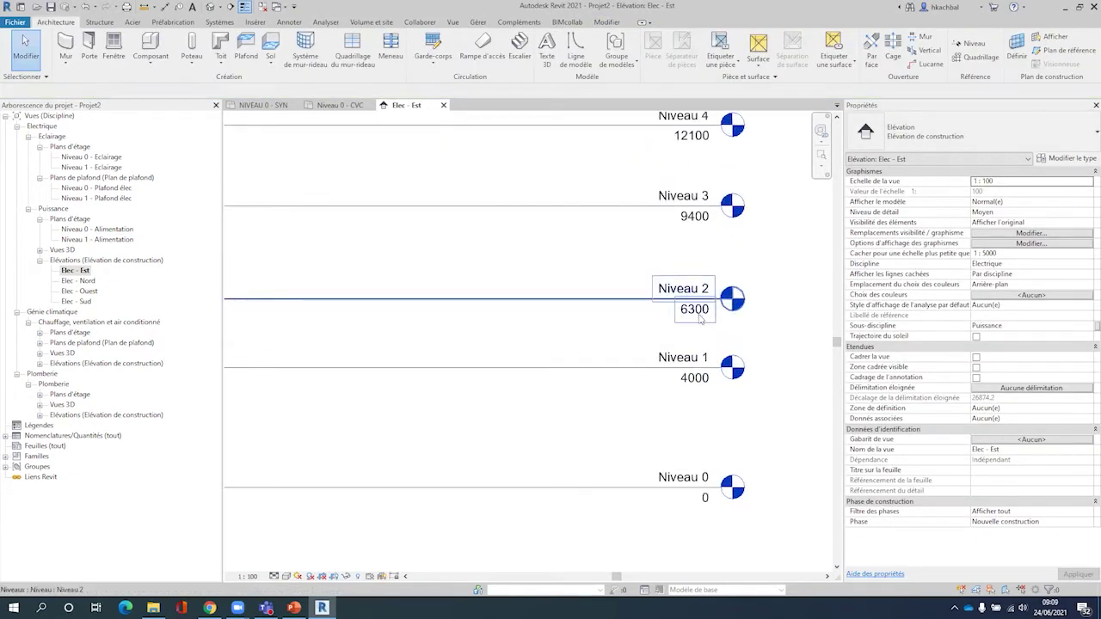
pyautogui.scroll(1, 700, 318)
pyautogui.doubleClick(700, 318)
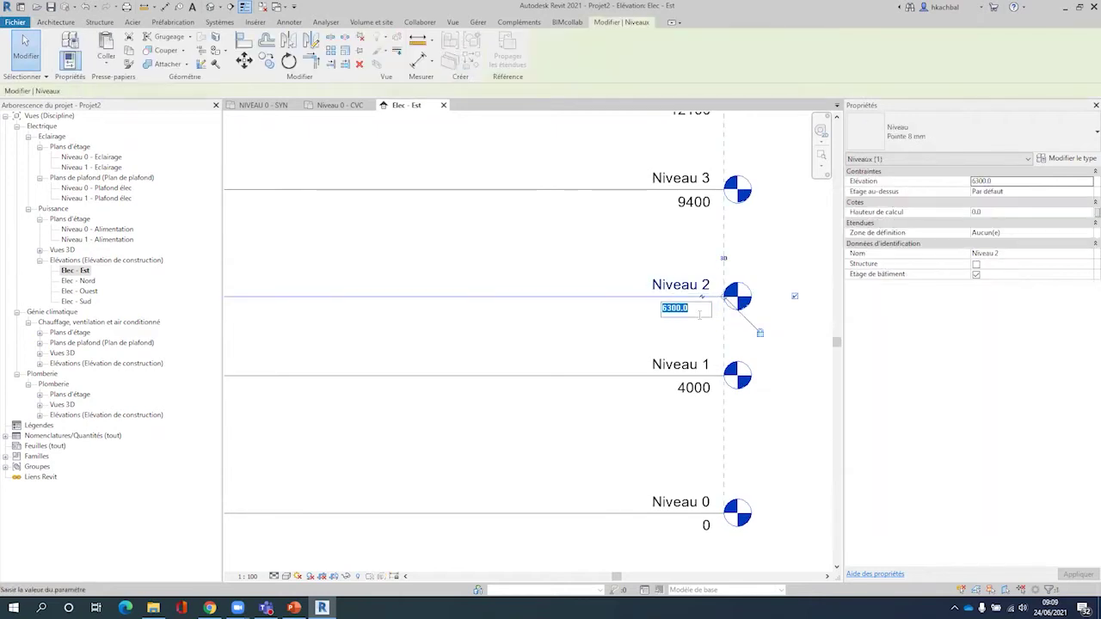
pyautogui.write('8000')
pyautogui.press('Return')
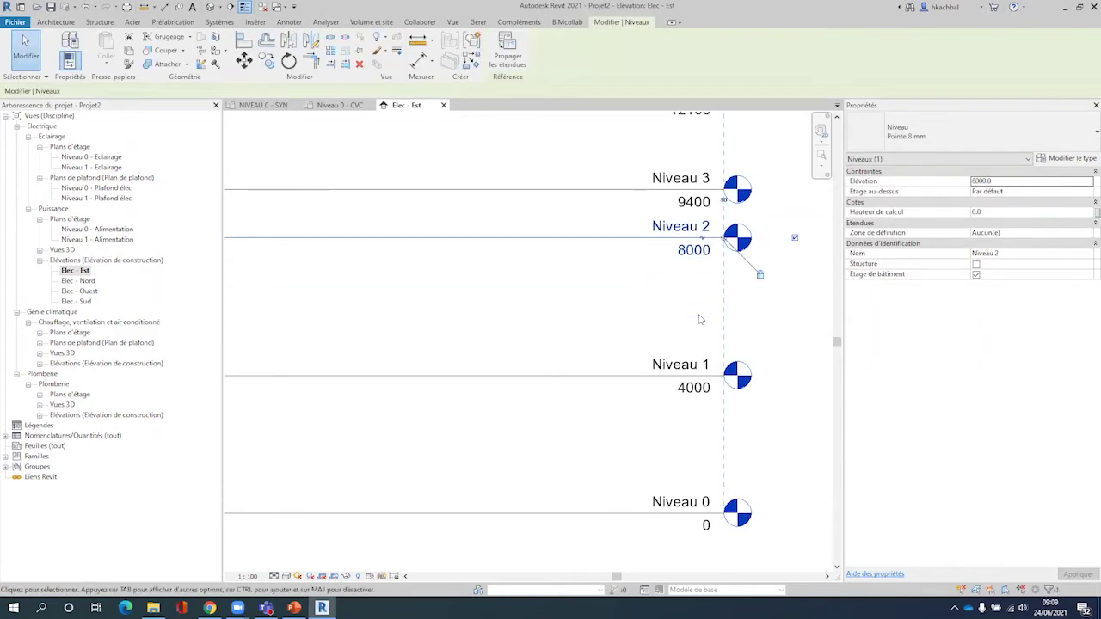
# Set Niveau 3's elevation to 12000
pyautogui.moveTo(603, 266); pyautogui.dragTo(603, 370, button='middle')
pyautogui.doubleClick(695, 308)
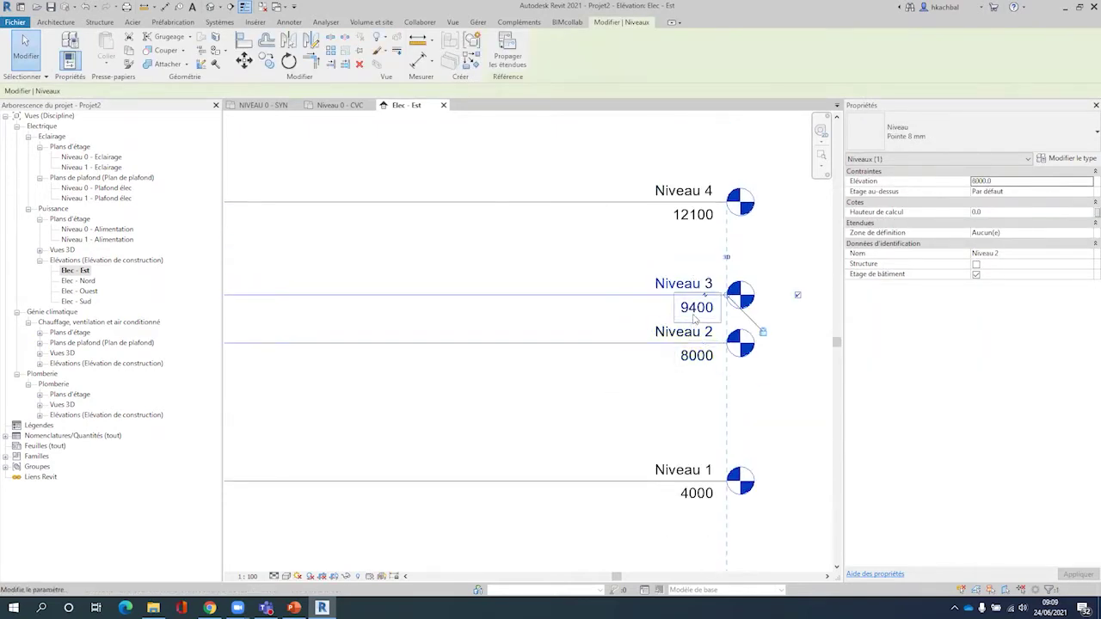
pyautogui.write('12000')
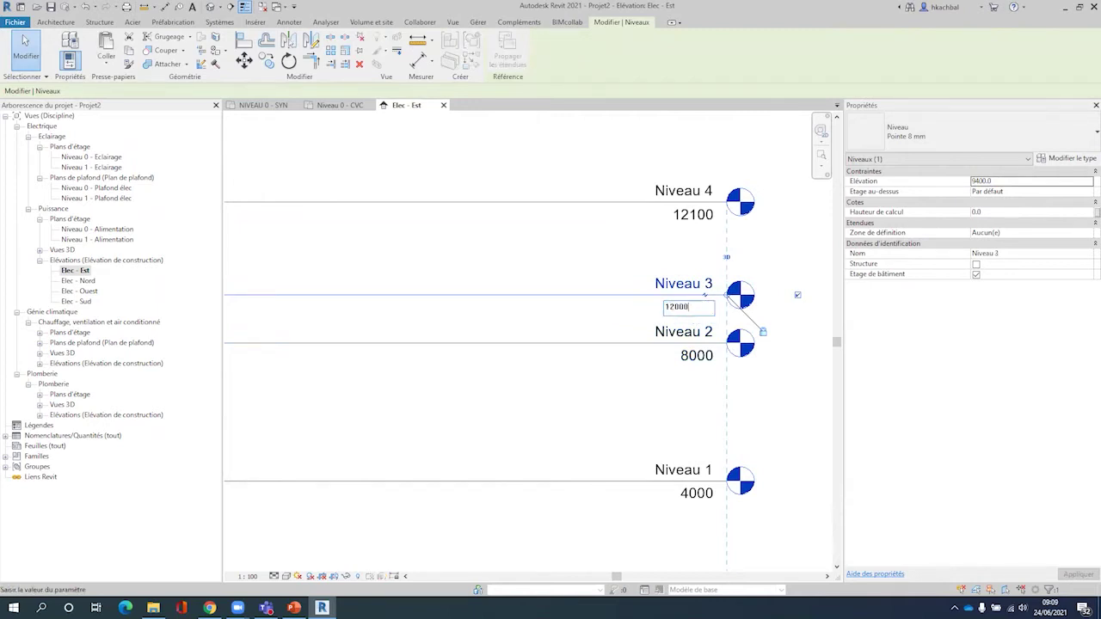
pyautogui.press('Return')
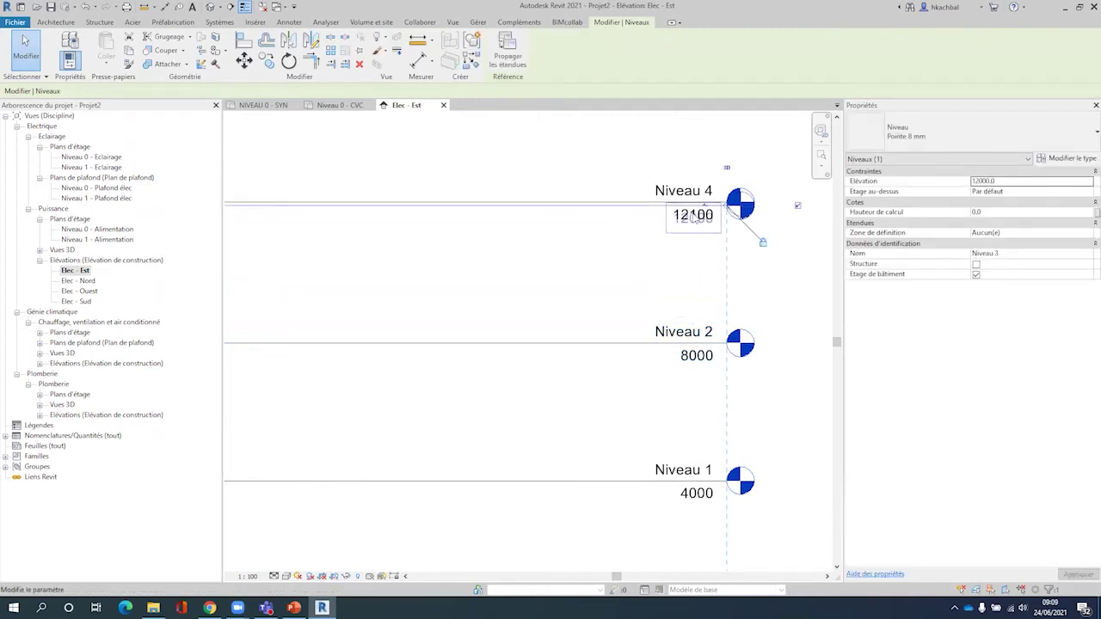
# Change Niveau 4's elevation from 12100 to 15000 and clear the selection
pyautogui.scroll(1, 701, 207)
pyautogui.click(684, 191)
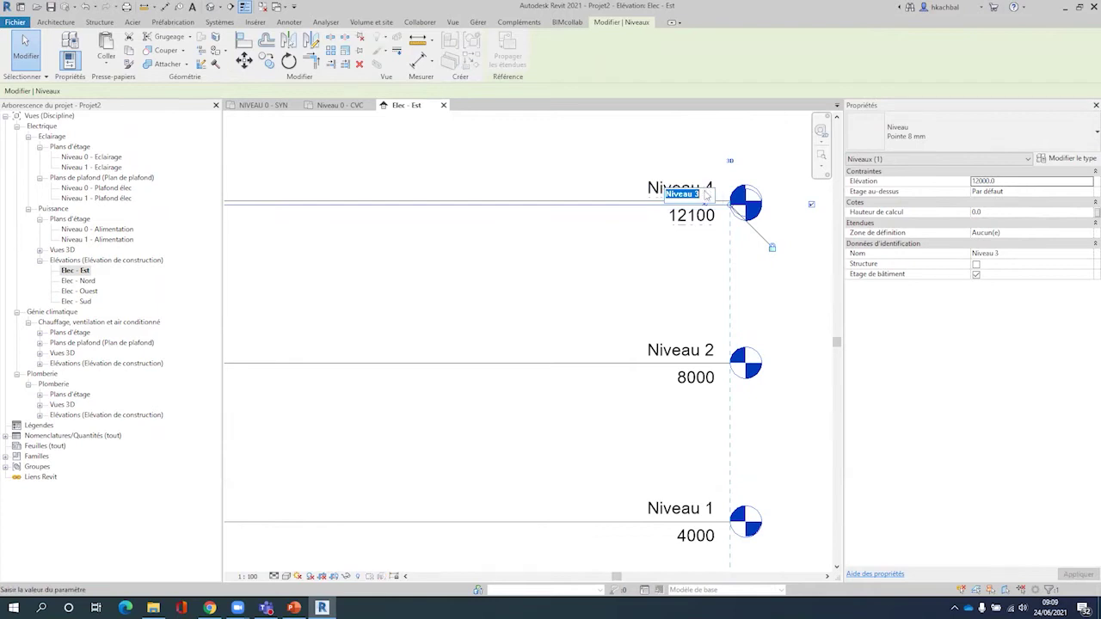
pyautogui.scroll(2, 705, 193)
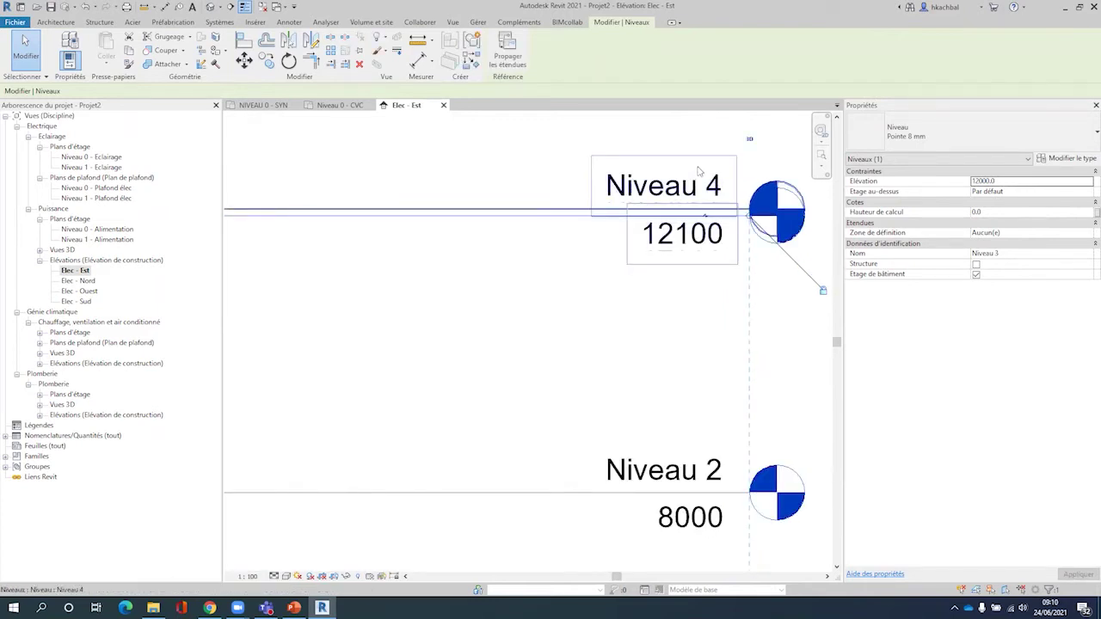
pyautogui.click(700, 209)
pyautogui.click(688, 233)
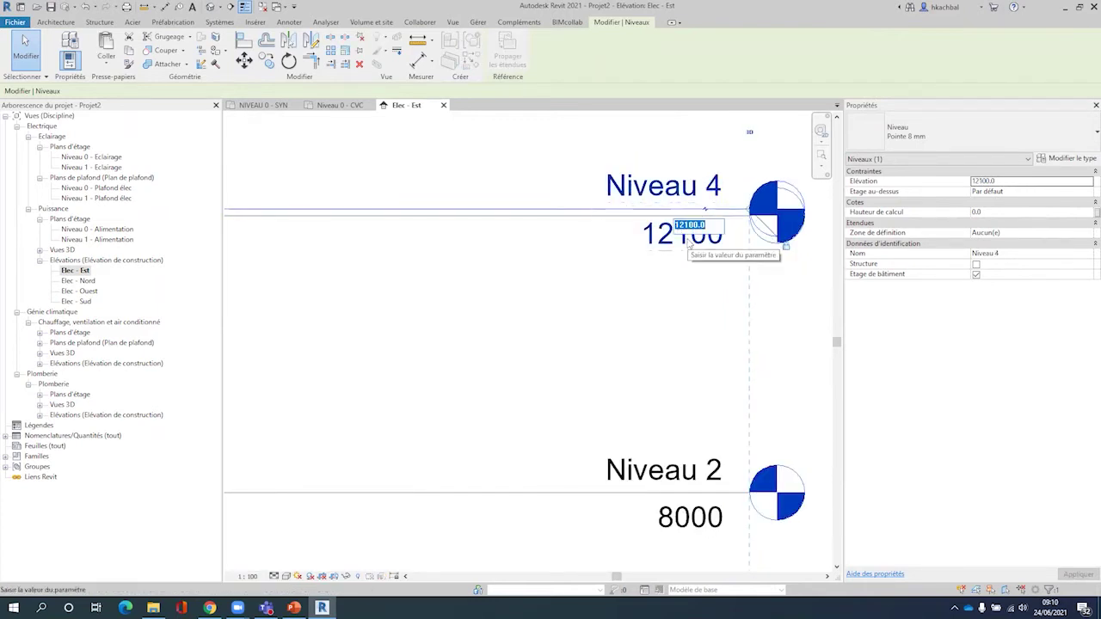
pyautogui.write('15000')
pyautogui.press('Return')
pyautogui.scroll(-1, 636, 276)
pyautogui.scroll(-4, 663, 258)
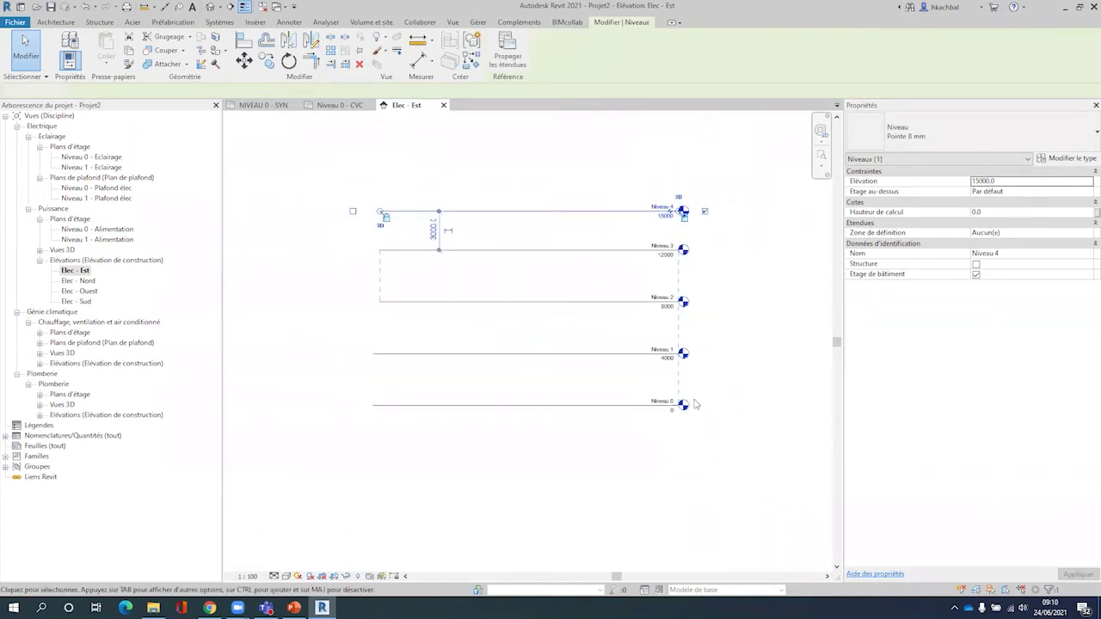
pyautogui.click(701, 231)
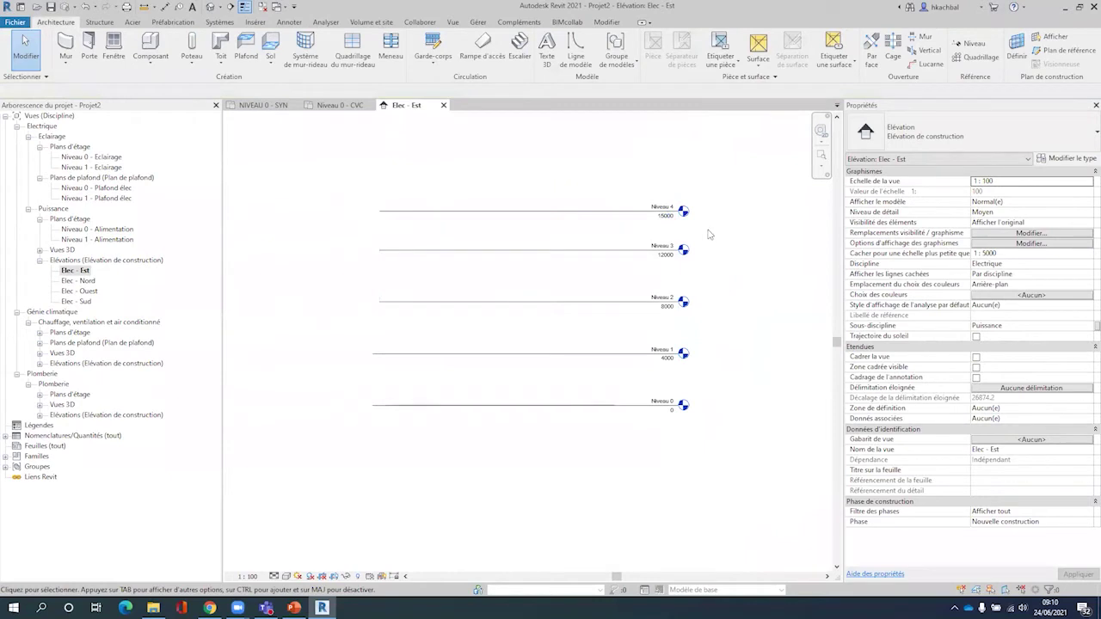
# Expand Génie climatique floor plans and open the Niveau 0 - CVC plan
pyautogui.doubleClick(67, 334)
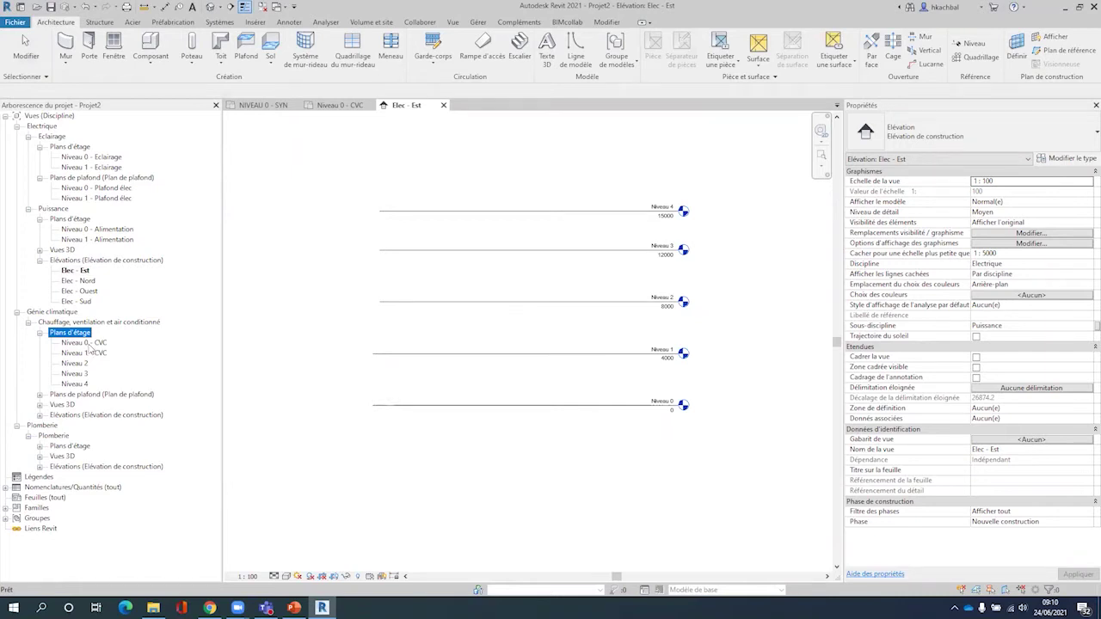
pyautogui.doubleClick(88, 343)
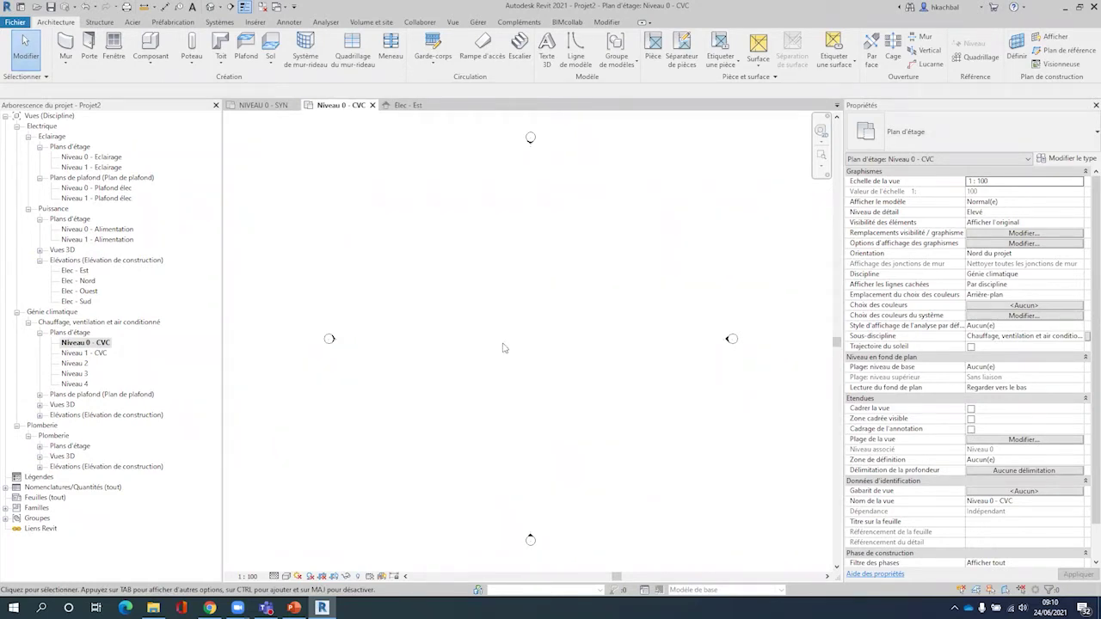
# Start Insérer > Lier CAO and select Niveau 0.dwg in E: > Passerelle revit autocad
pyautogui.click(256, 24)
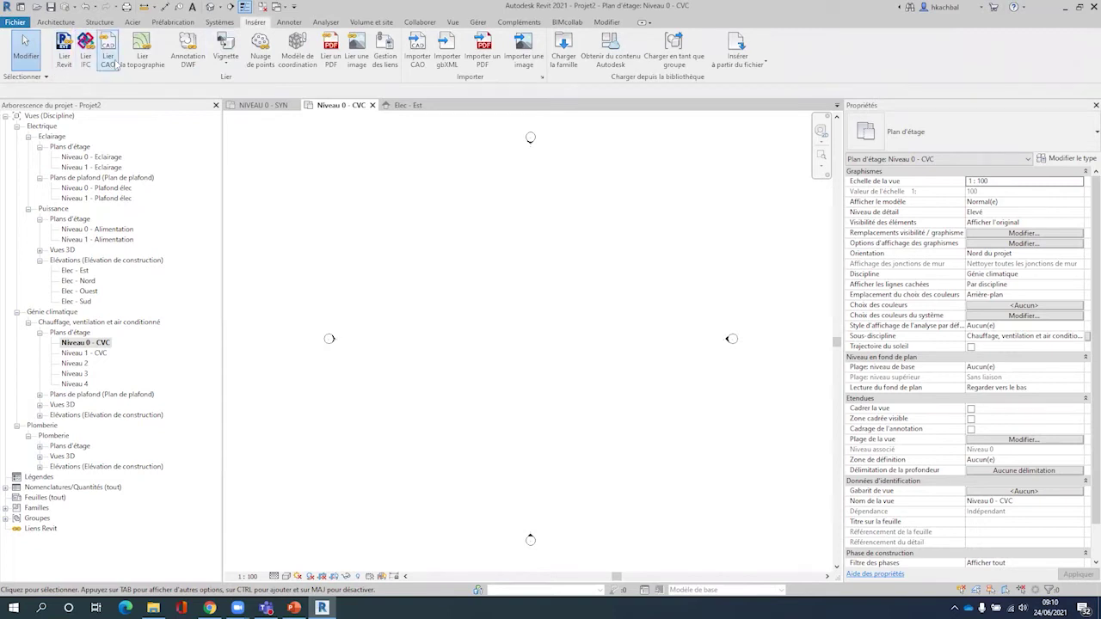
pyautogui.click(109, 44)
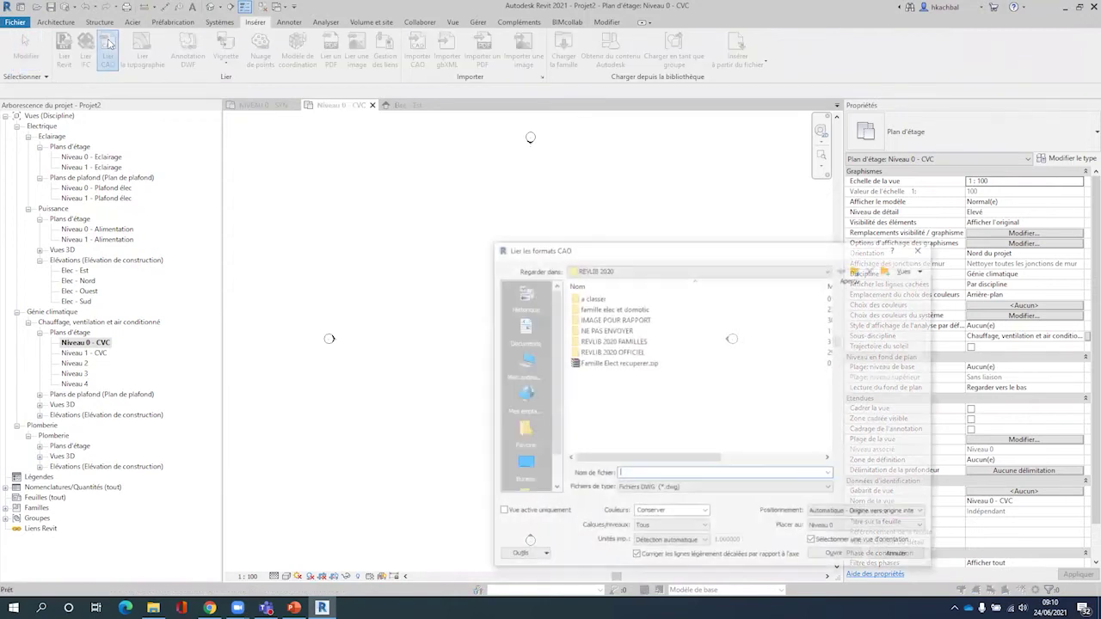
pyautogui.moveTo(548, 246); pyautogui.dragTo(503, 152)
pyautogui.click(559, 176)
pyautogui.click(578, 215)
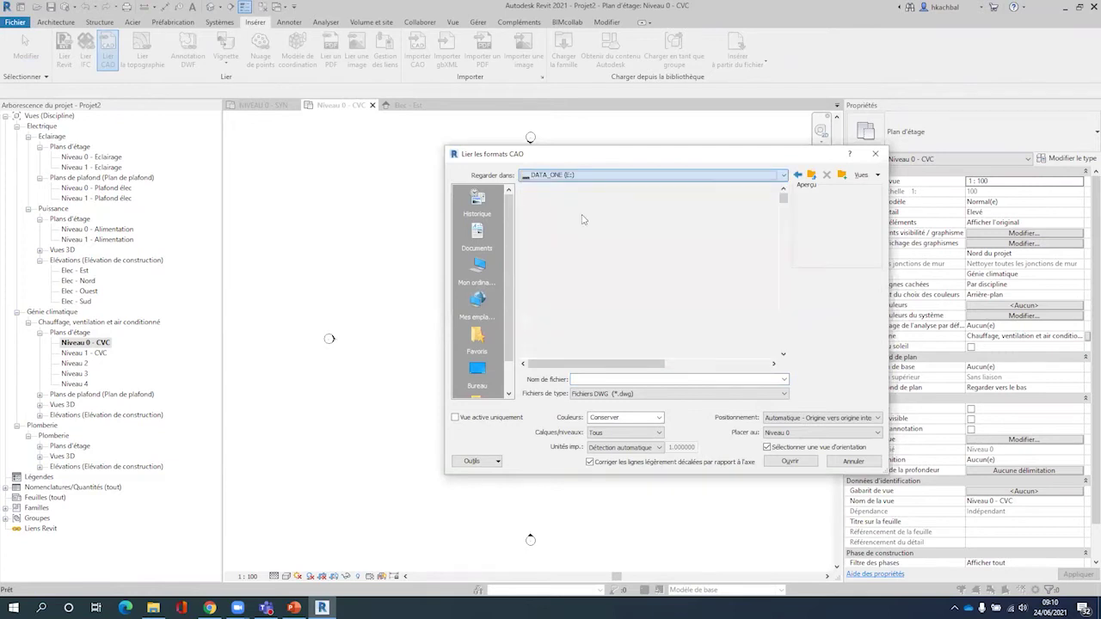
pyautogui.doubleClick(575, 226)
pyautogui.doubleClick(566, 249)
pyautogui.doubleClick(573, 205)
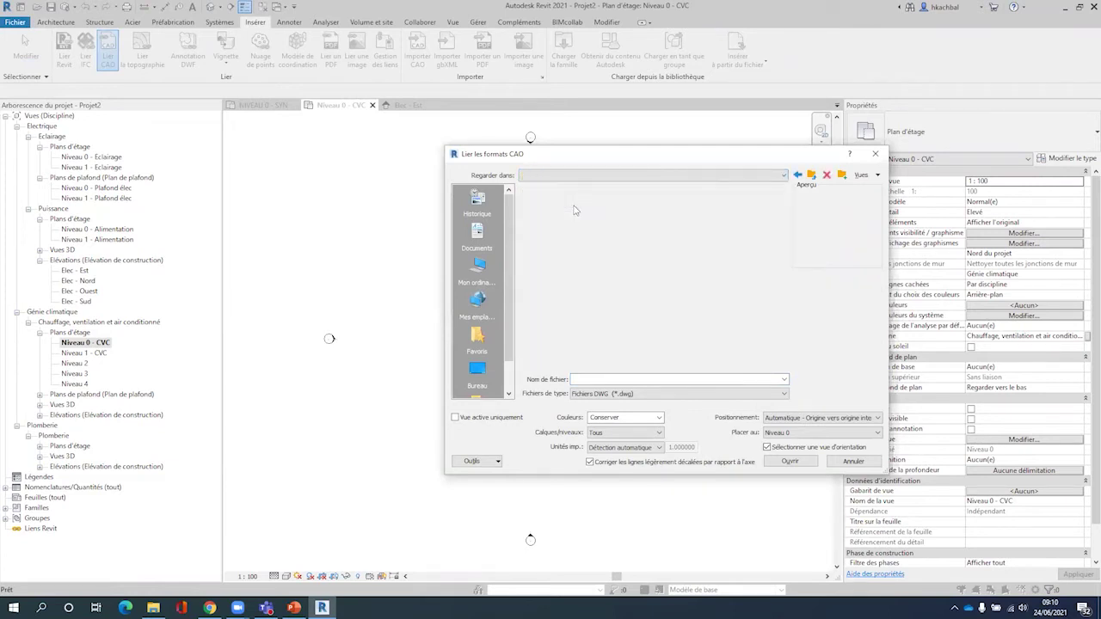
pyautogui.moveTo(575, 154); pyautogui.dragTo(543, 96)
pyautogui.moveTo(675, 155)
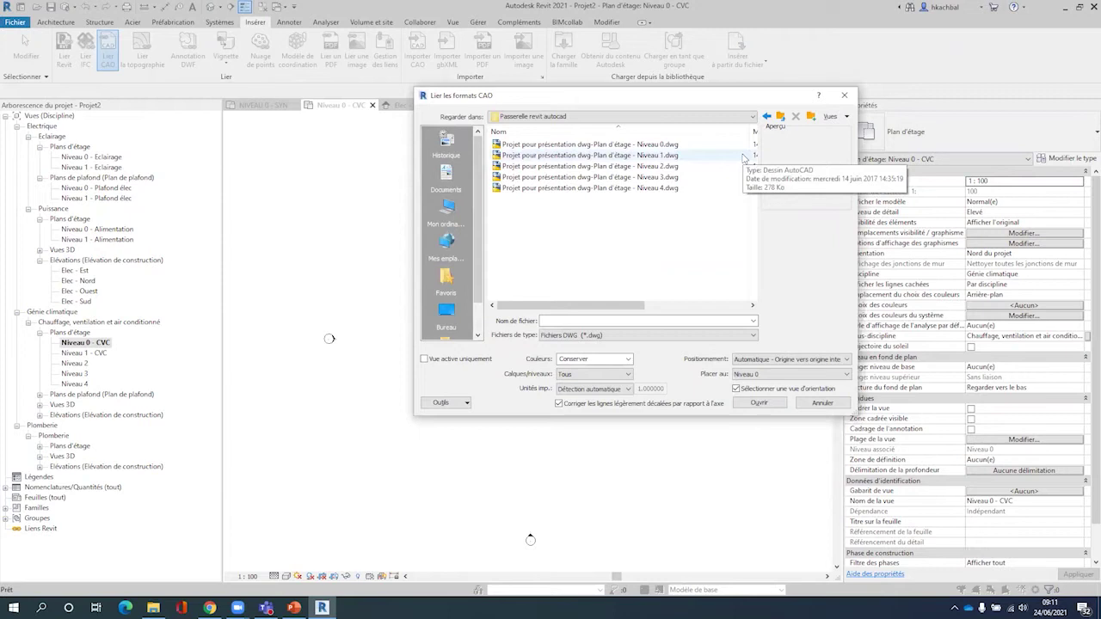
pyautogui.click(670, 145)
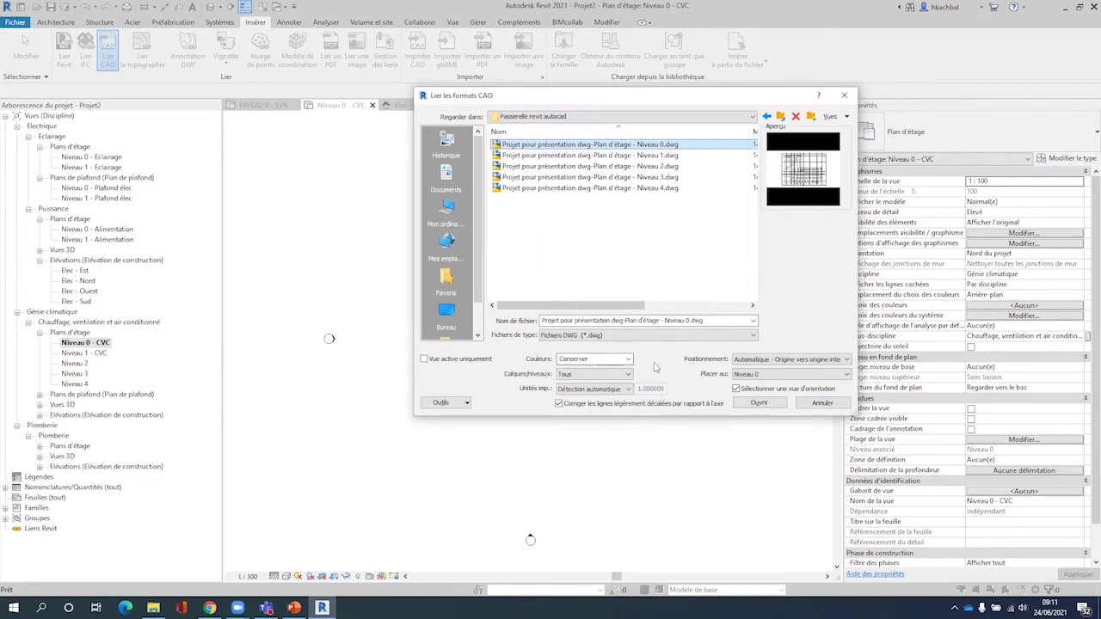
pyautogui.click(628, 360)
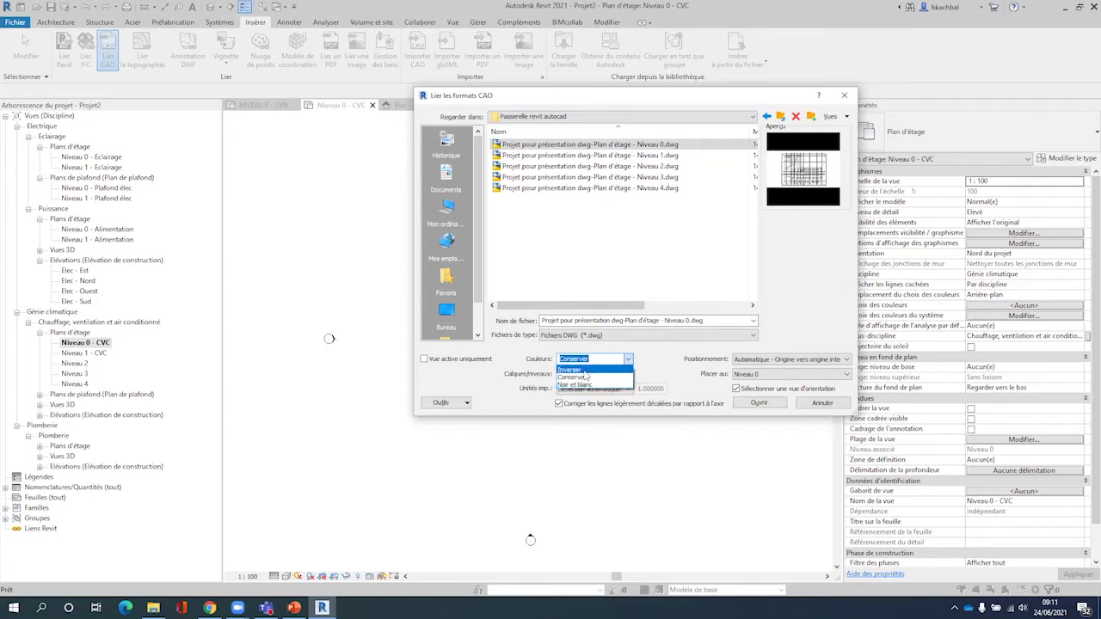
# Set the link's colours to Noir et blanc, layers to Tous, and import units to millimètre
pyautogui.click(655, 360)
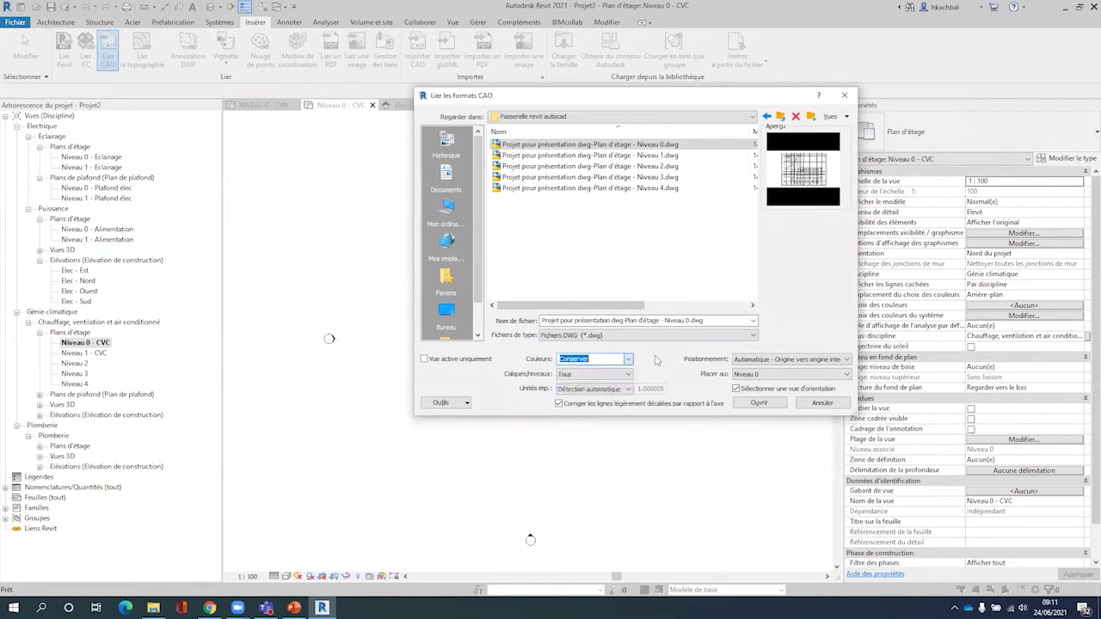
pyautogui.click(629, 360)
pyautogui.click(592, 385)
pyautogui.click(574, 376)
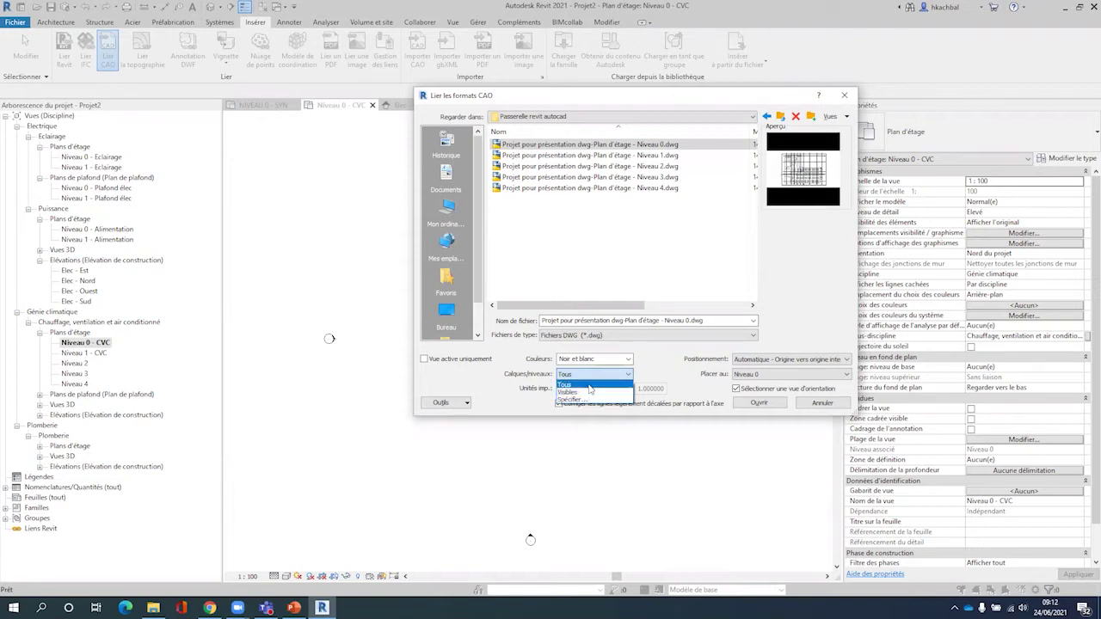
pyautogui.click(590, 388)
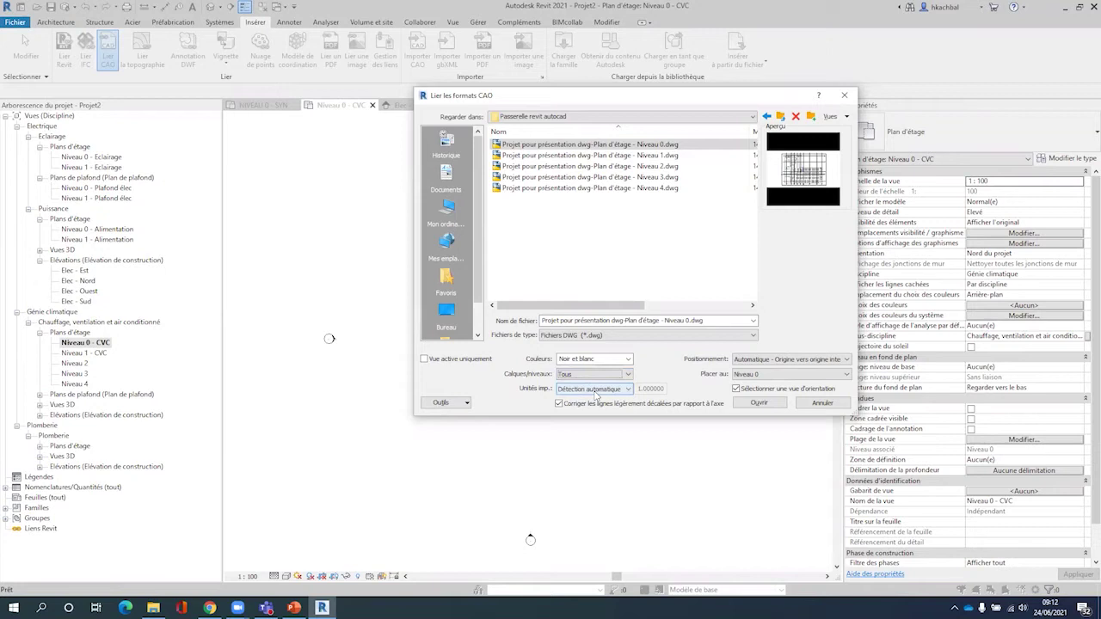
pyautogui.click(596, 391)
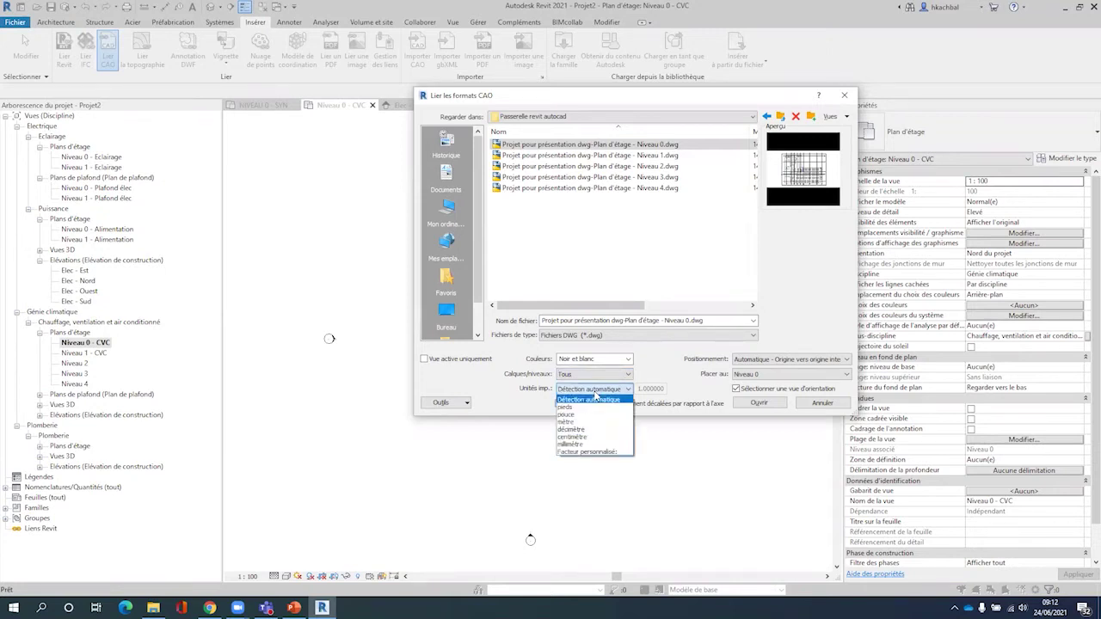
pyautogui.click(574, 444)
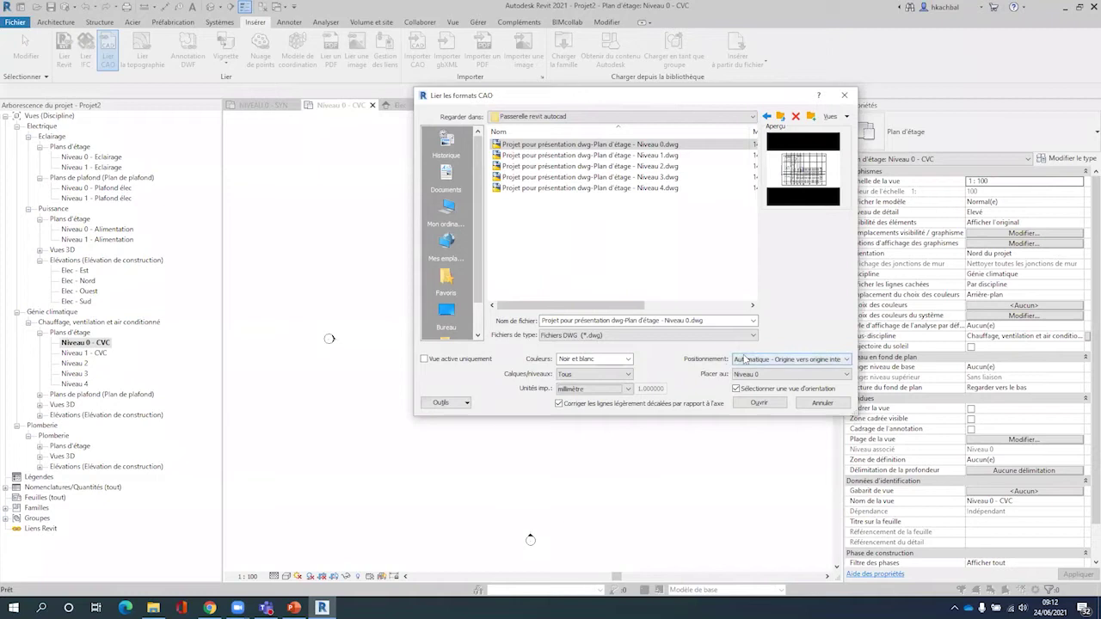
# Set the CAD link positioning to Automatique - Centre à centre
pyautogui.click(745, 359)
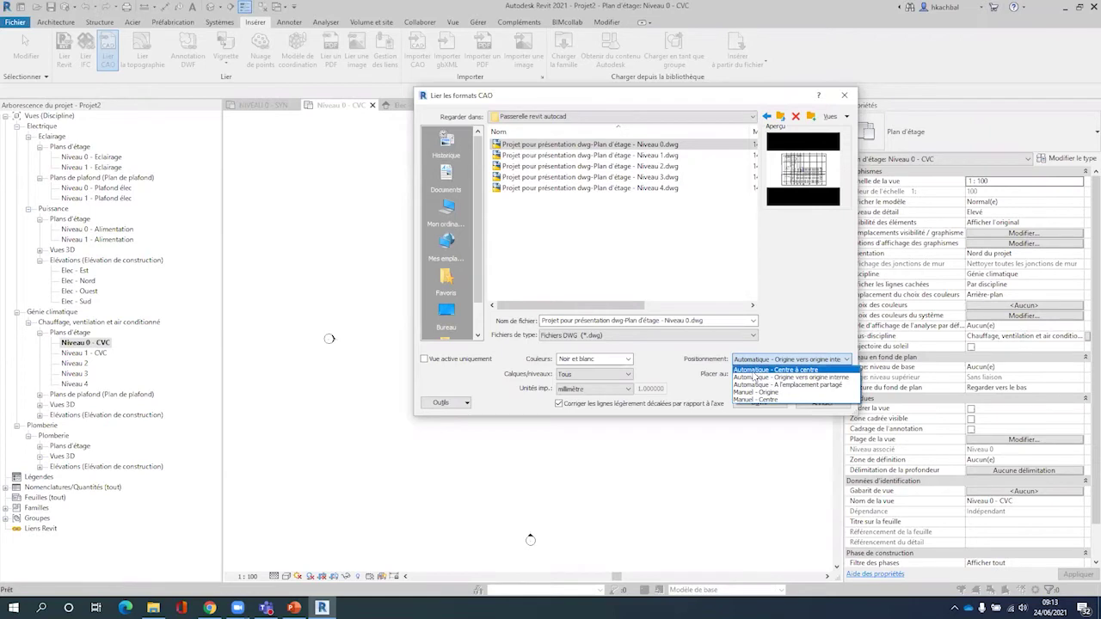
pyautogui.click(752, 369)
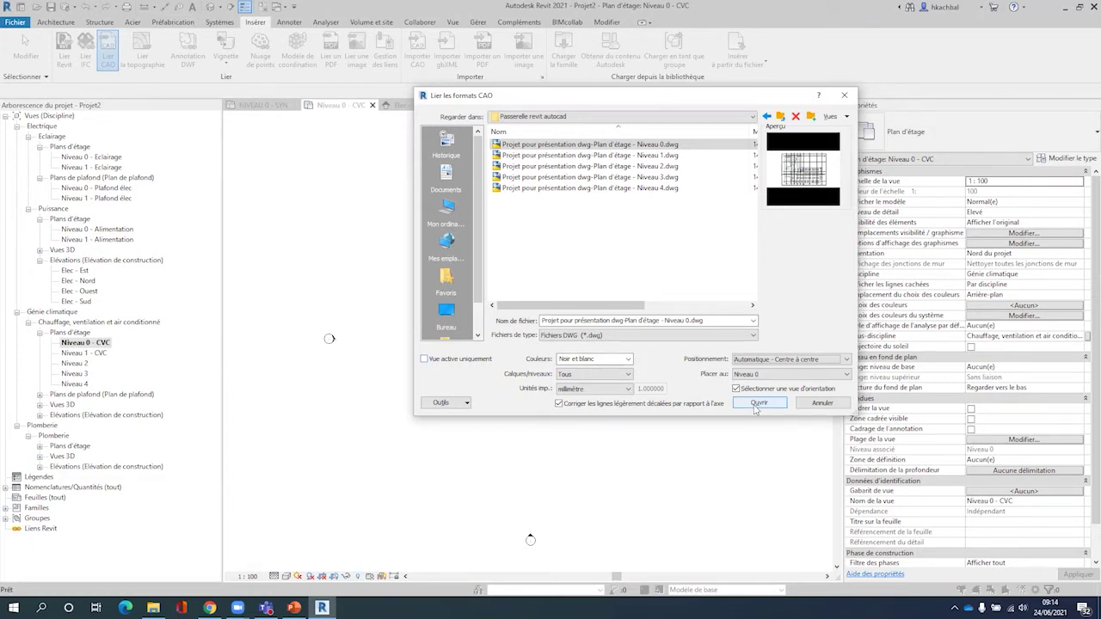
# Link the Niveau 0 DWG into Niveau 0 - CVC, then open the Niveau 1 - CVC plan
pyautogui.click(756, 403)
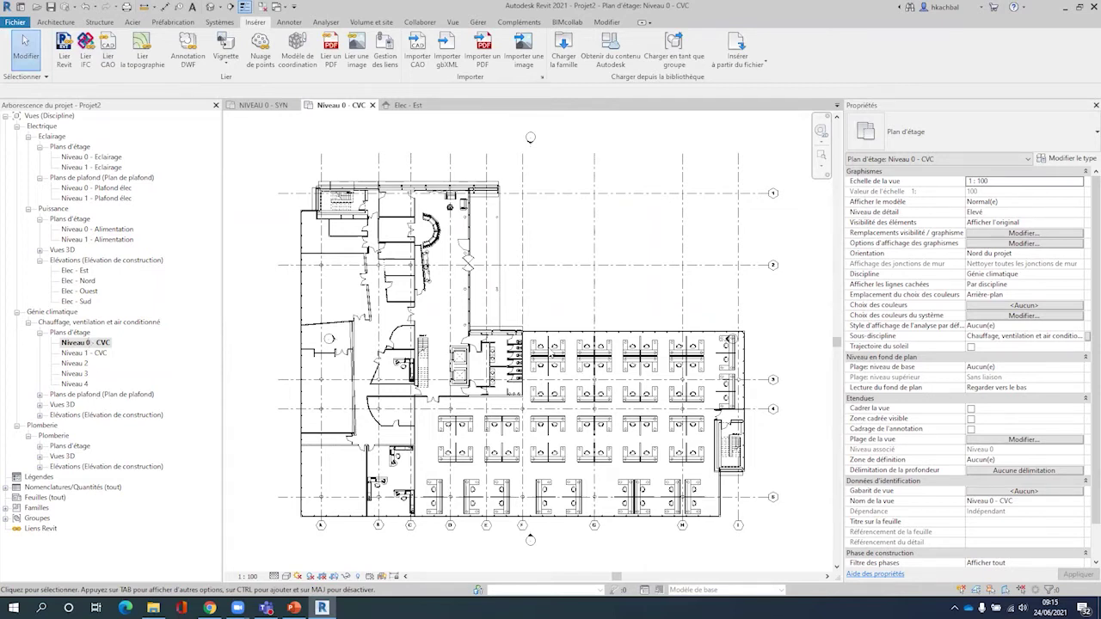
pyautogui.scroll(-2, 559, 344)
pyautogui.click(86, 352)
pyautogui.doubleClick(86, 353)
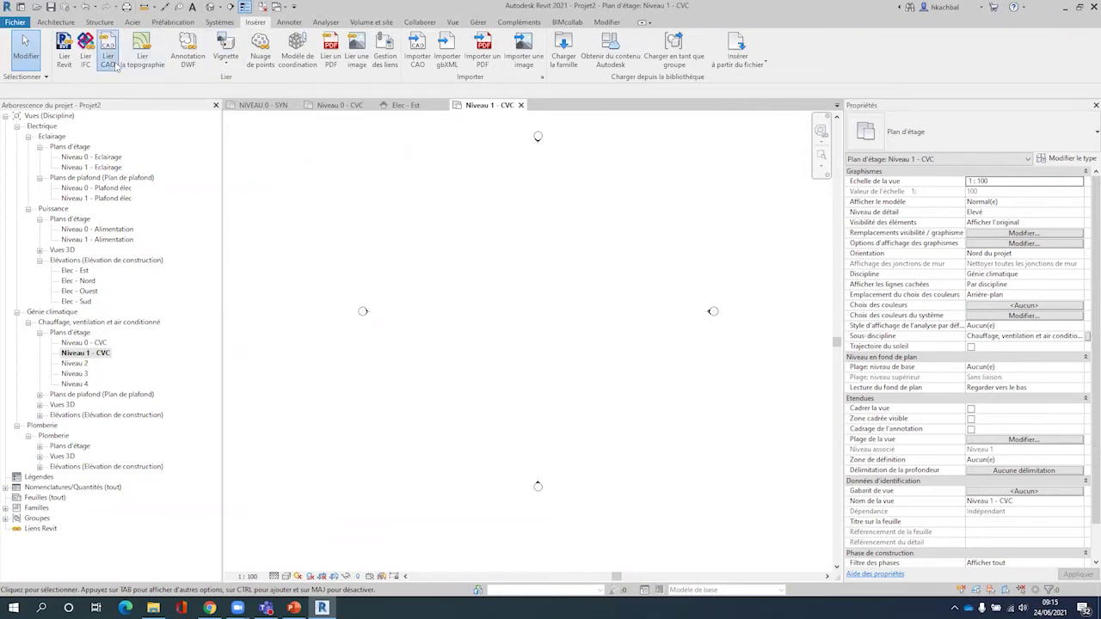
# Link the Niveau 1 and Niveau 2 DWG files into their matching floor plans
pyautogui.click(107, 49)
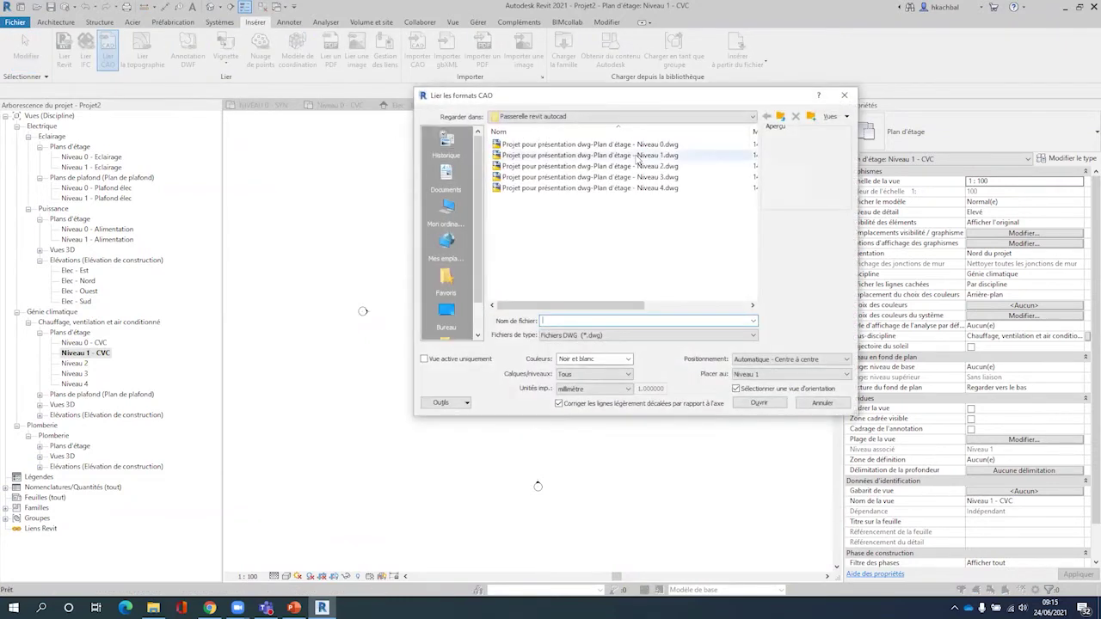
pyautogui.click(634, 155)
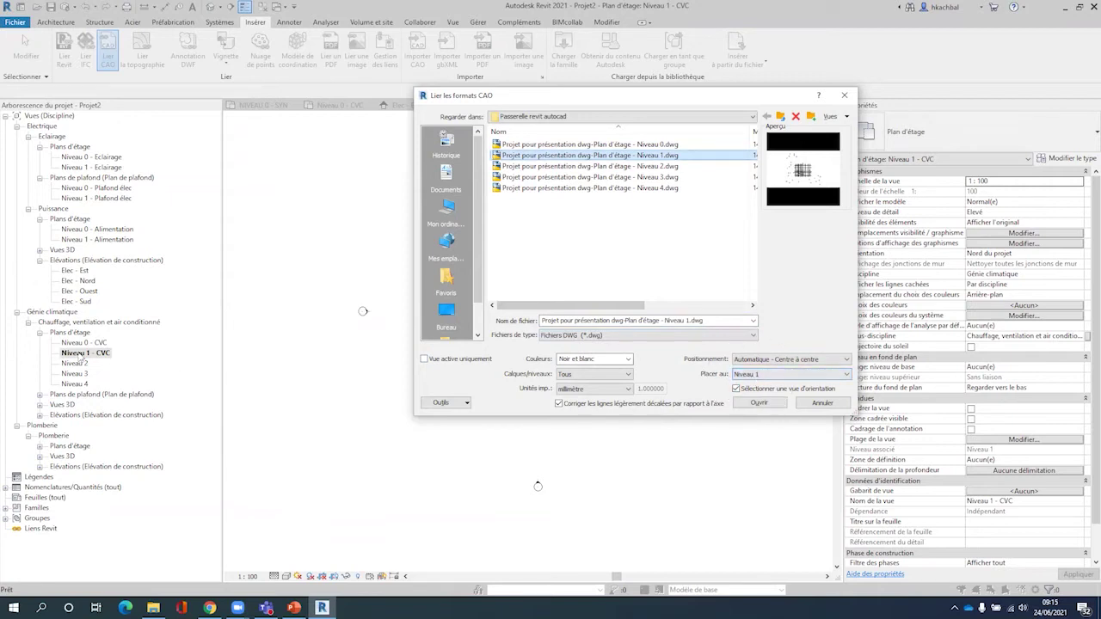
pyautogui.click(751, 406)
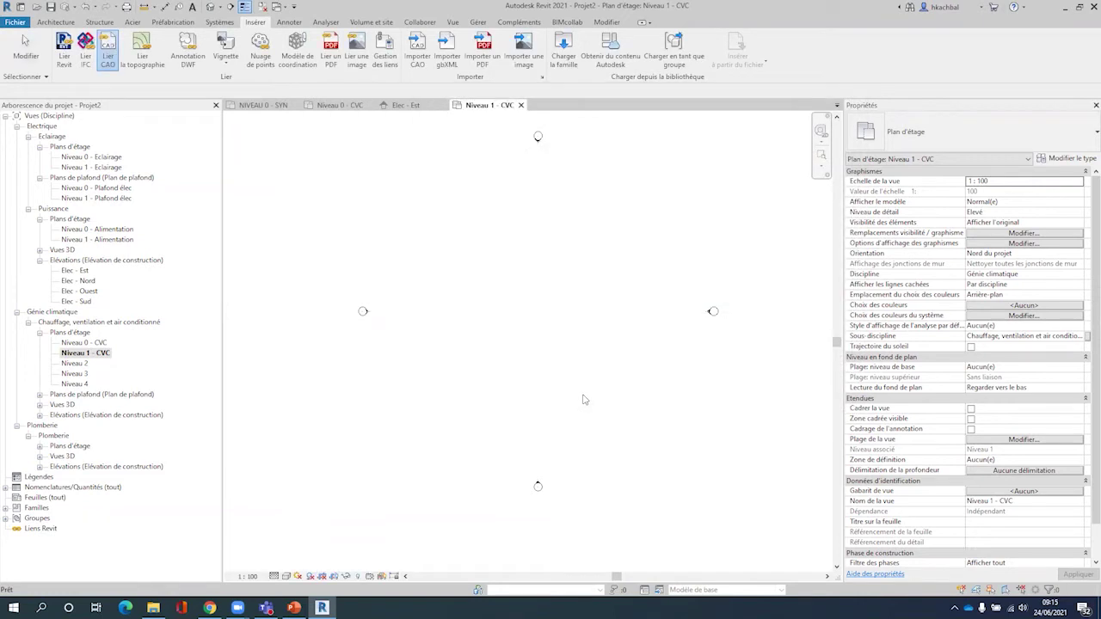
pyautogui.doubleClick(76, 363)
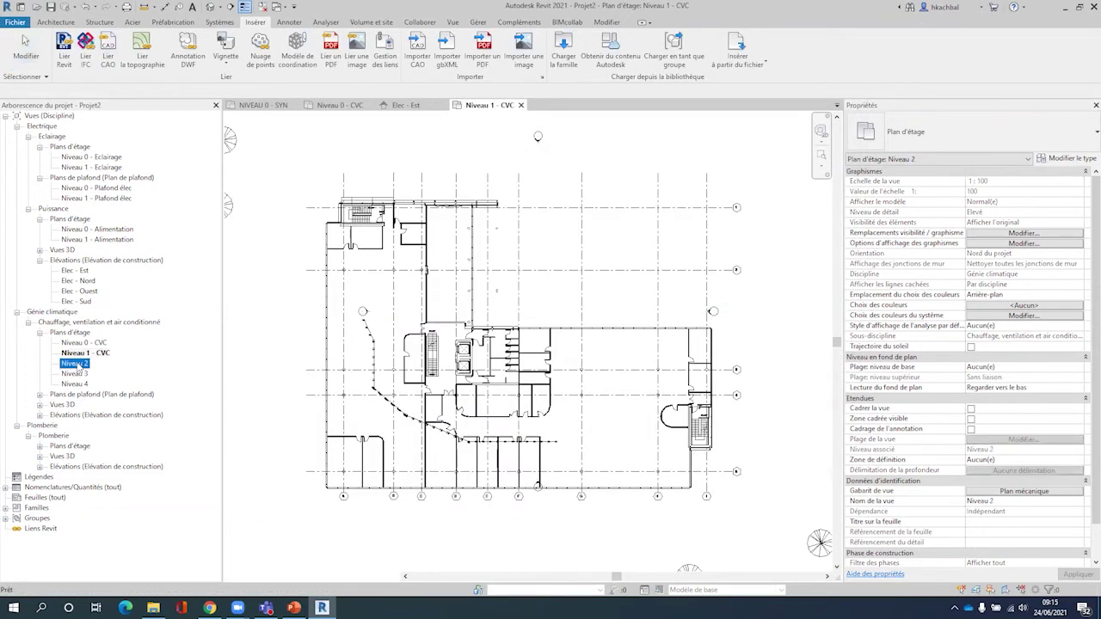
pyautogui.click(108, 47)
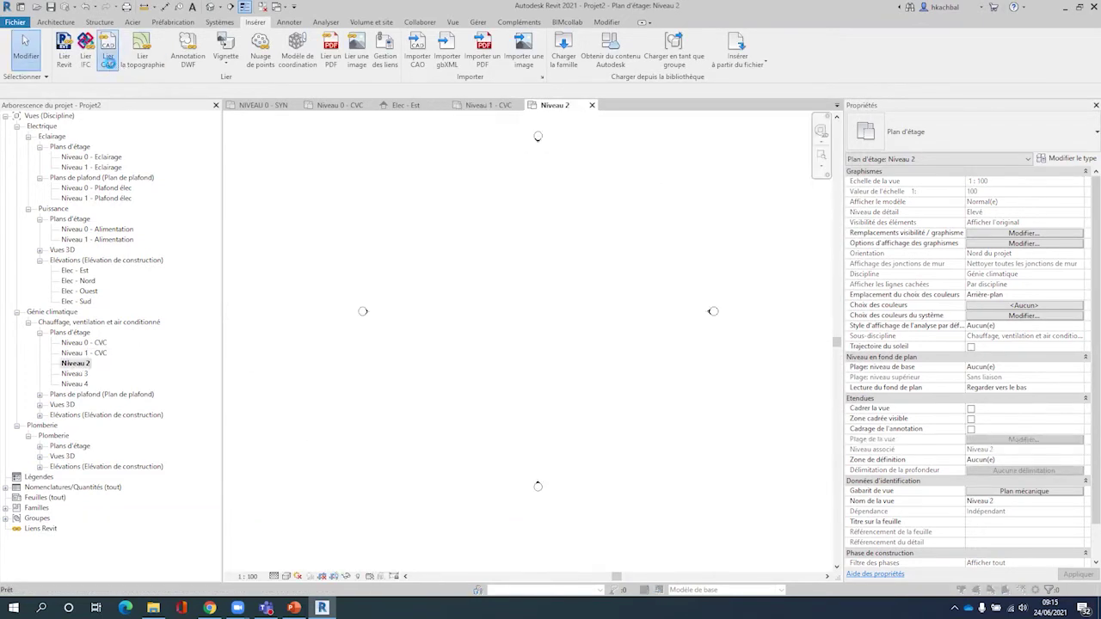
pyautogui.click(589, 166)
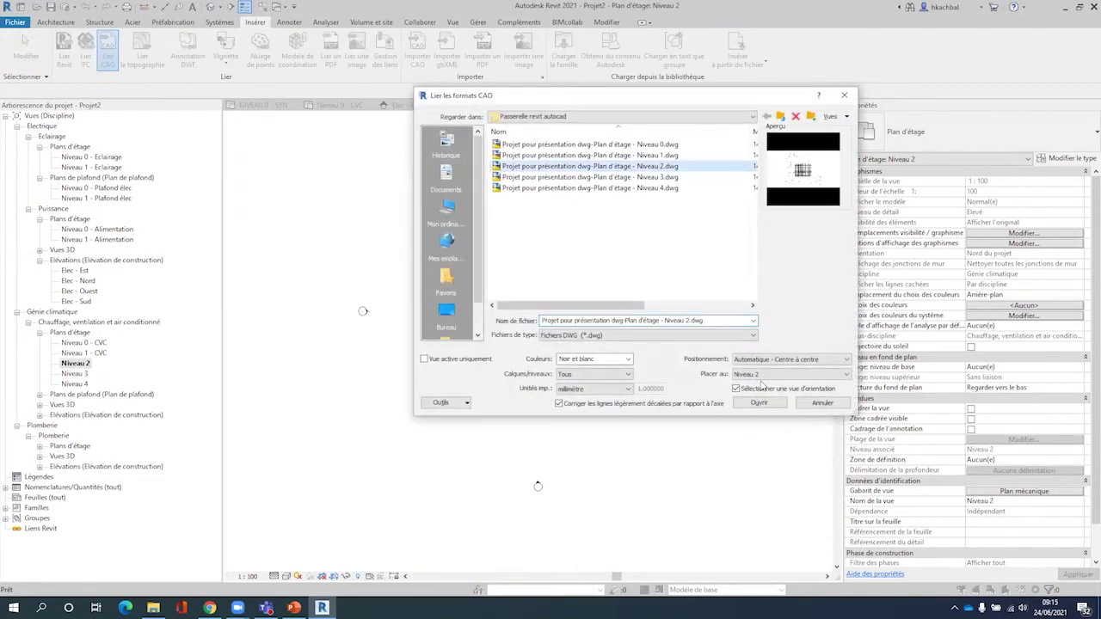
pyautogui.click(757, 402)
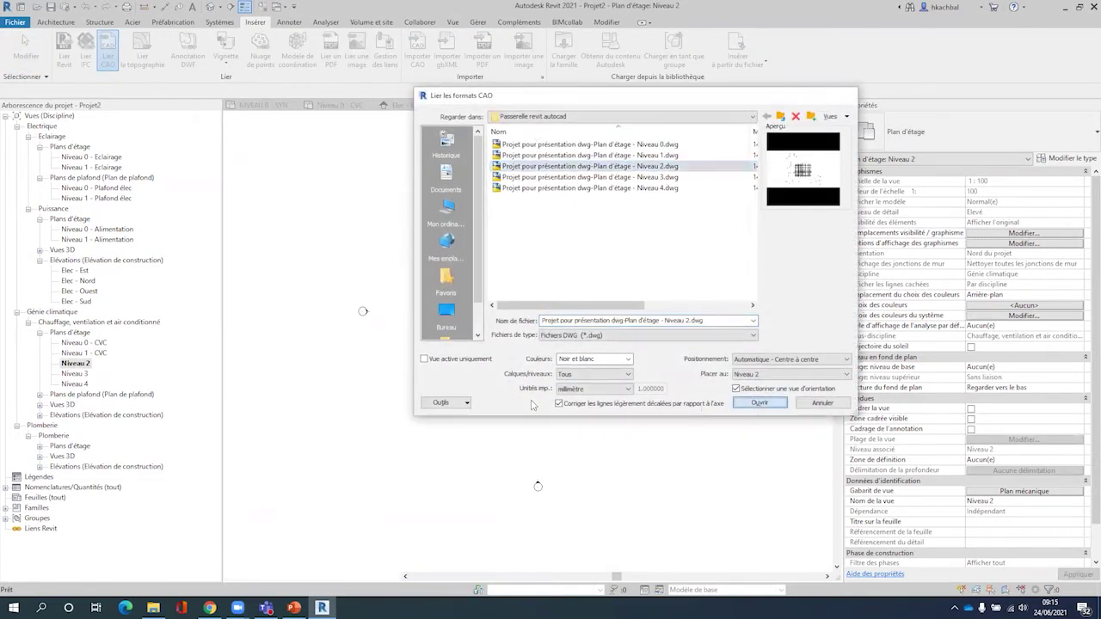
# Link the Niveau 3 and Niveau 4 DWG files into their matching floor plans
pyautogui.doubleClick(75, 373)
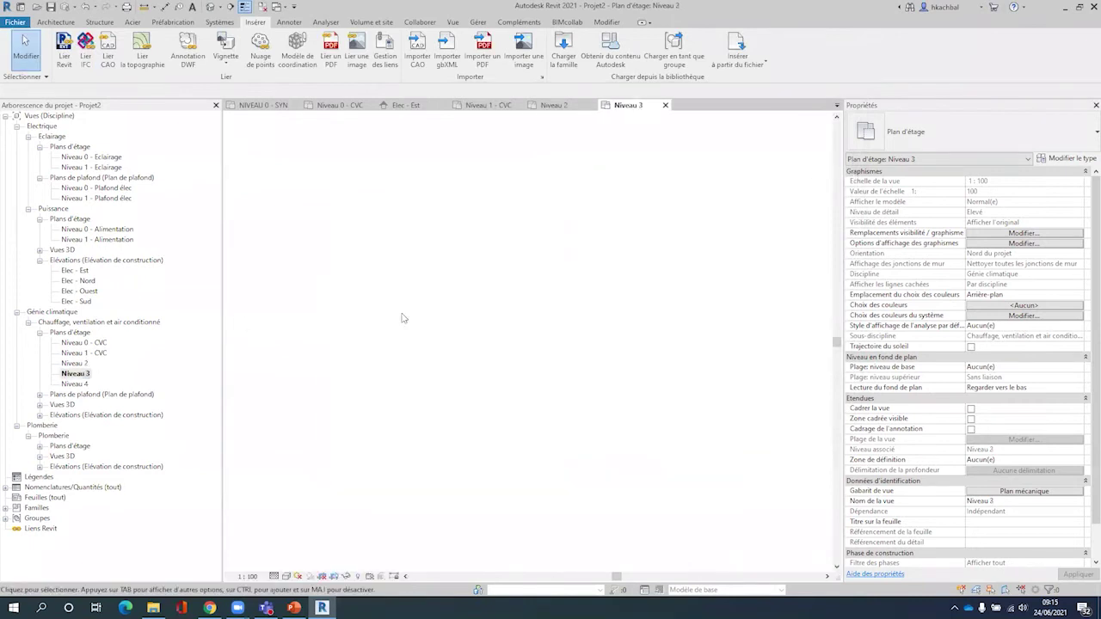
pyautogui.click(107, 47)
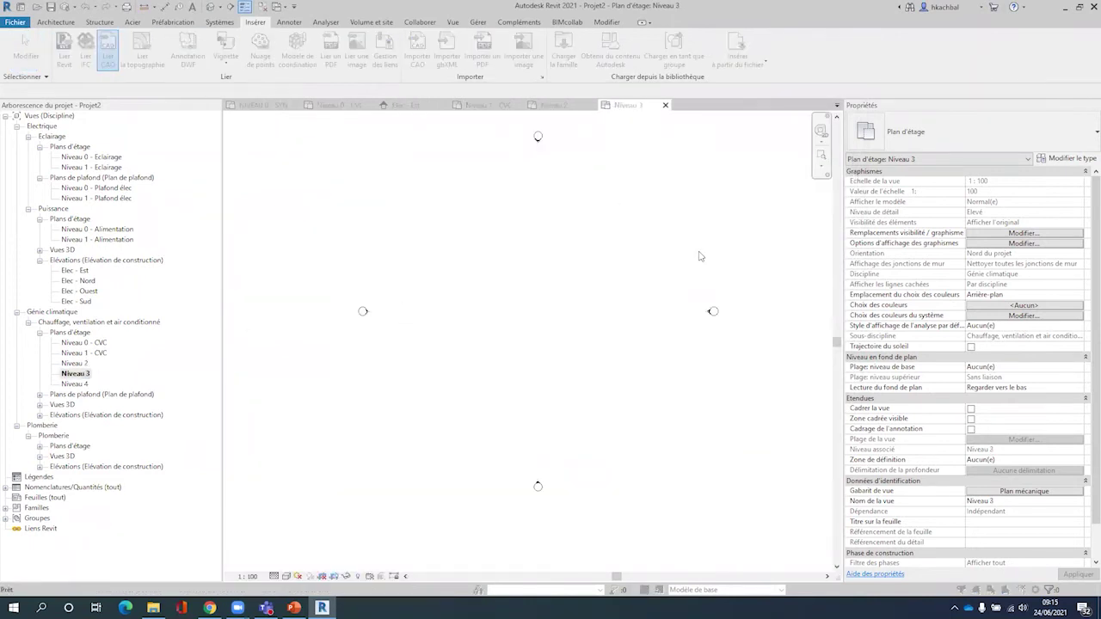
pyautogui.click(637, 179)
pyautogui.click(757, 402)
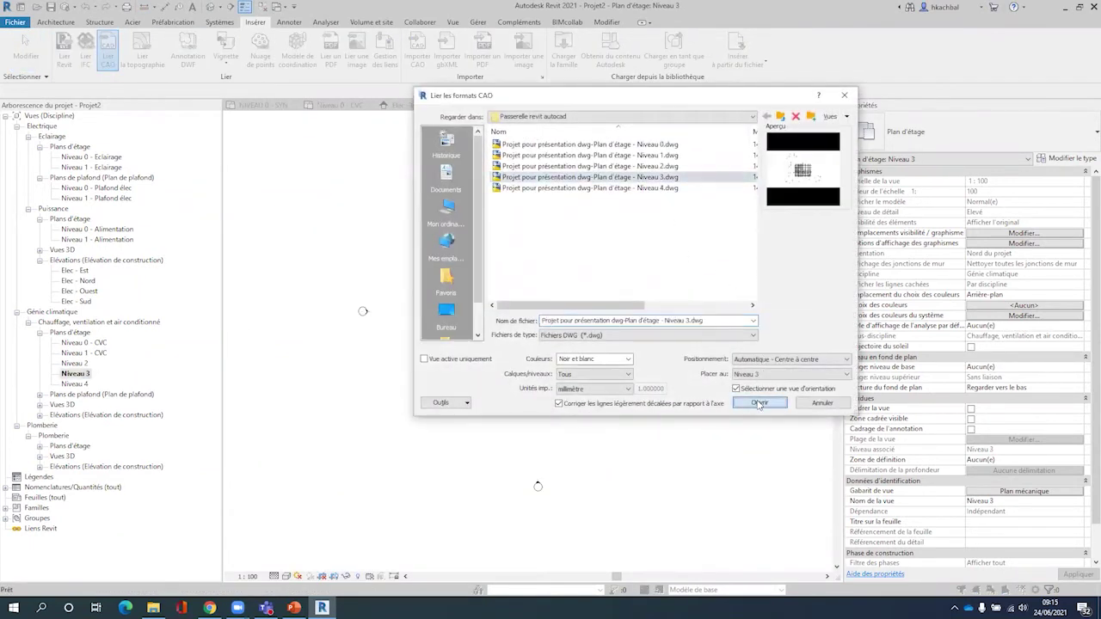
pyautogui.click(75, 384)
pyautogui.doubleClick(76, 383)
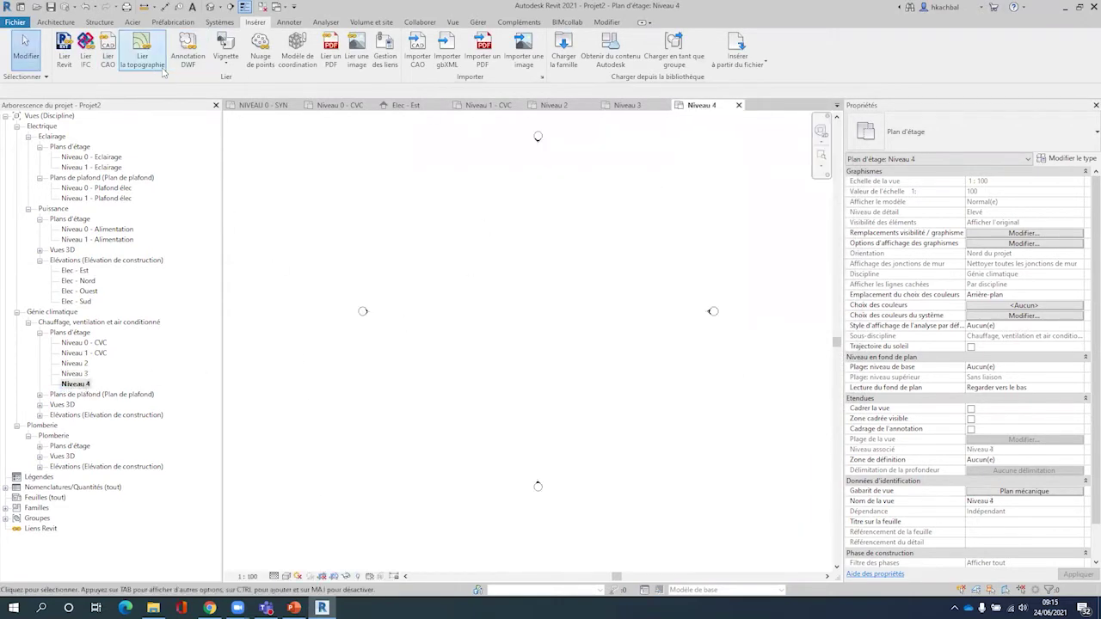
pyautogui.click(109, 53)
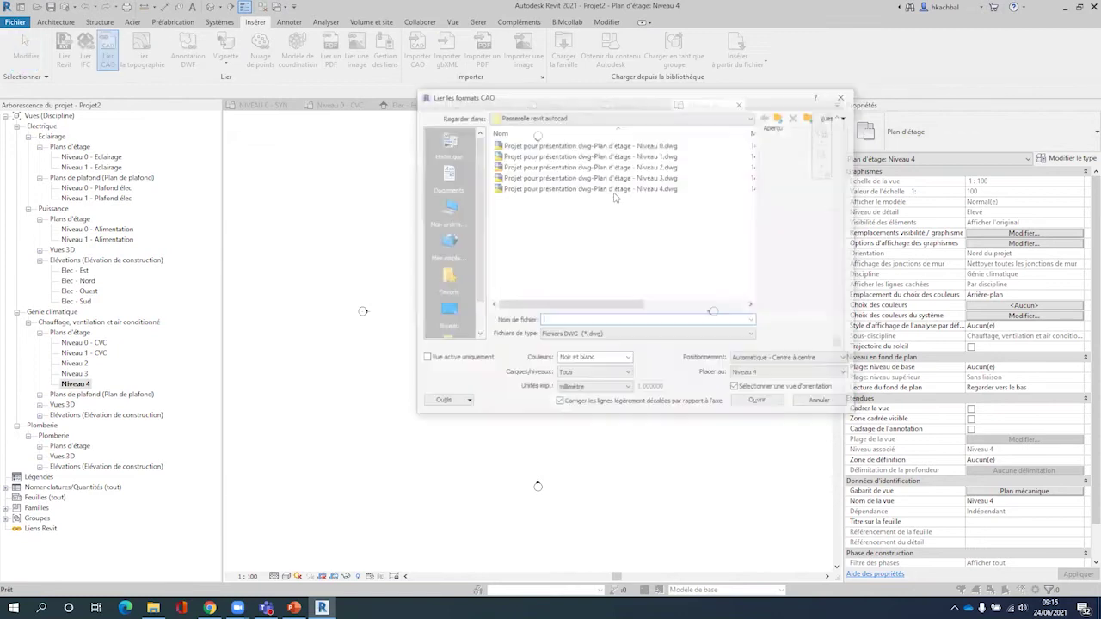
pyautogui.click(634, 188)
pyautogui.click(758, 403)
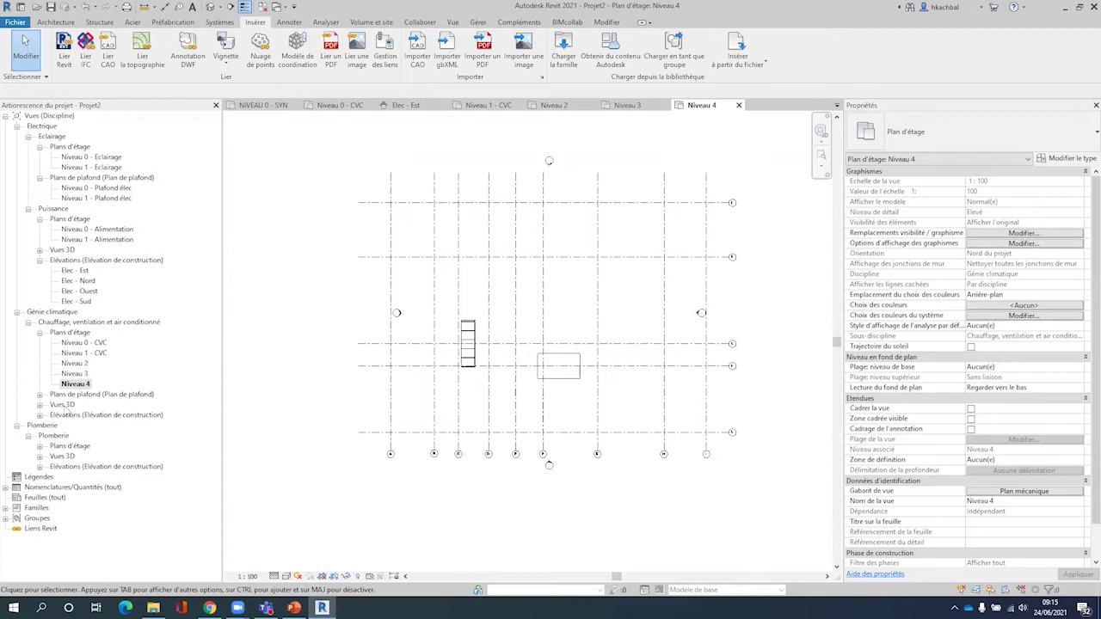
# Open the {3D} view and orbit it to inspect the stacked linked DWG plans
pyautogui.doubleClick(64, 406)
pyautogui.doubleClick(67, 416)
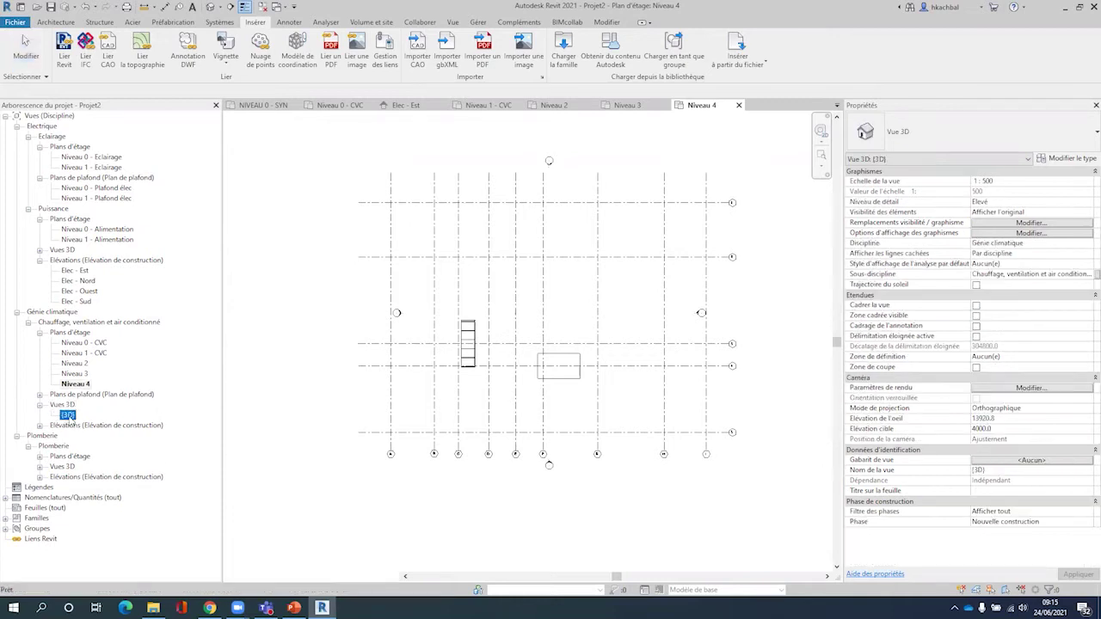
pyautogui.moveTo(607, 350)
pyautogui.keyDown('shift'); pyautogui.mouseDown(button='middle')
pyautogui.moveTo(553, 307)
pyautogui.moveTo(663, 307)
pyautogui.moveTo(583, 301)
pyautogui.moveTo(591, 315)
pyautogui.mouseUp(button='middle'); pyautogui.keyUp('shift')
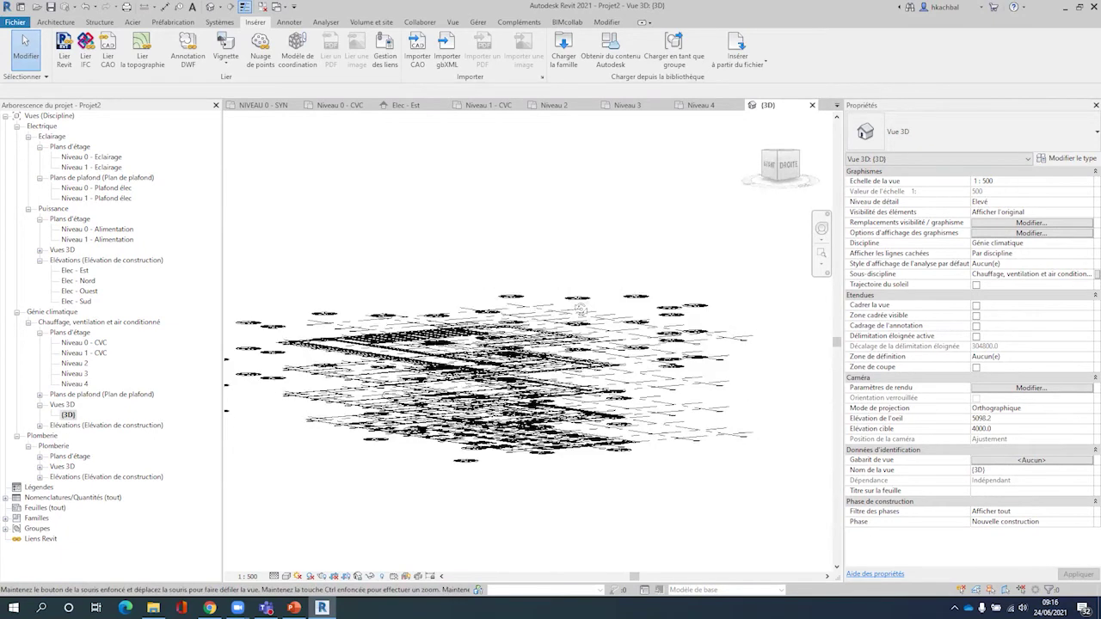
pyautogui.moveTo(680, 308)
pyautogui.keyDown('shift'); pyautogui.mouseDown(button='middle')
pyautogui.moveTo(700, 312)
pyautogui.moveTo(697, 321)
pyautogui.moveTo(516, 448)
pyautogui.moveTo(631, 443)
pyautogui.mouseUp(button='middle'); pyautogui.keyUp('shift')
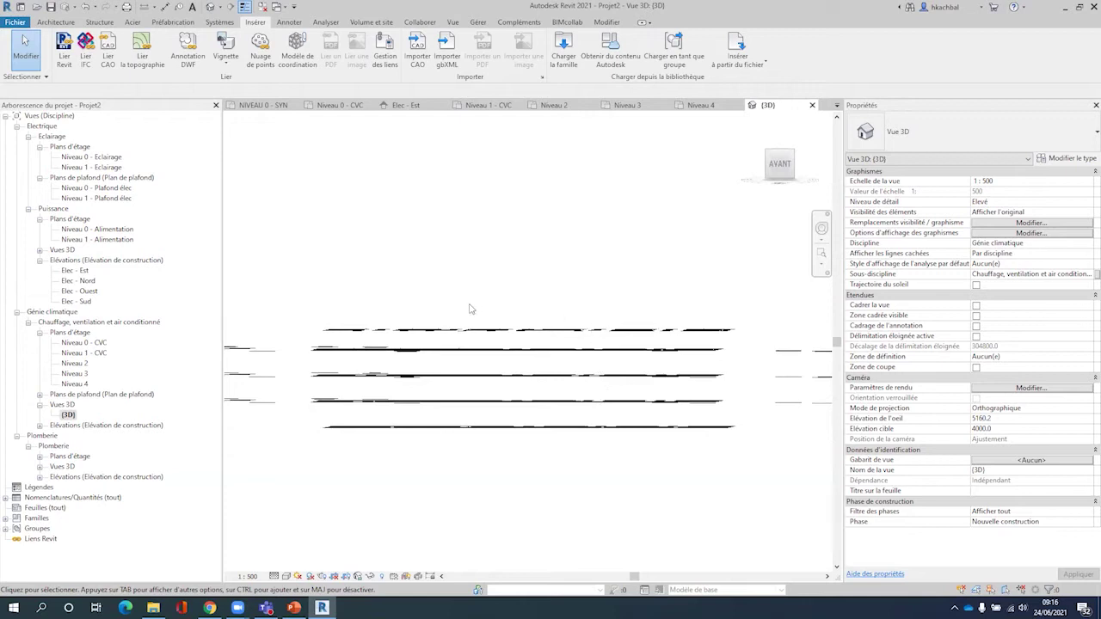
pyautogui.moveTo(563, 387)
pyautogui.keyDown('shift'); pyautogui.mouseDown(button='middle')
pyautogui.moveTo(536, 392)
pyautogui.moveTo(591, 382)
pyautogui.mouseUp(button='middle'); pyautogui.keyUp('shift')
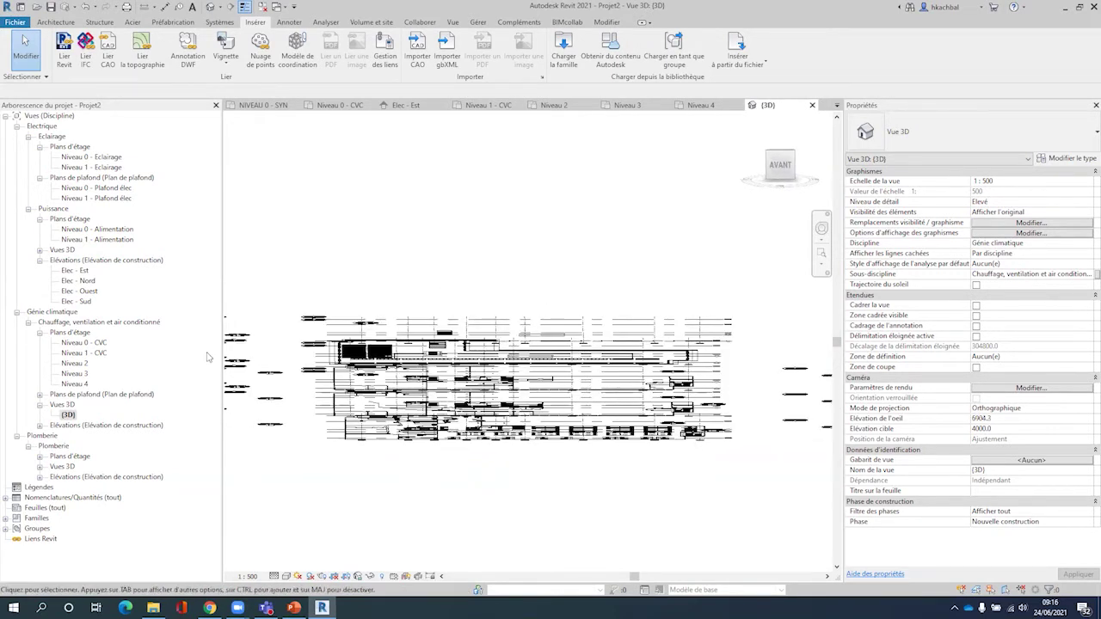
# Return to the Niveau 0 - CVC floor plan and zoom in
pyautogui.doubleClick(84, 342)
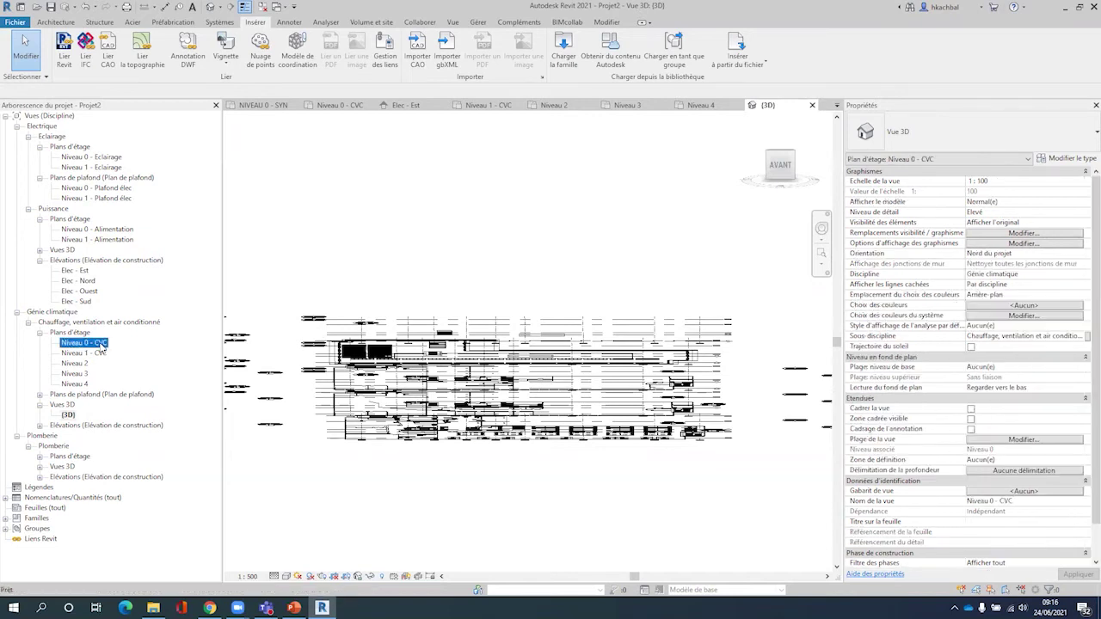
pyautogui.scroll(1, 516, 301)
pyautogui.scroll(1, 600, 278)
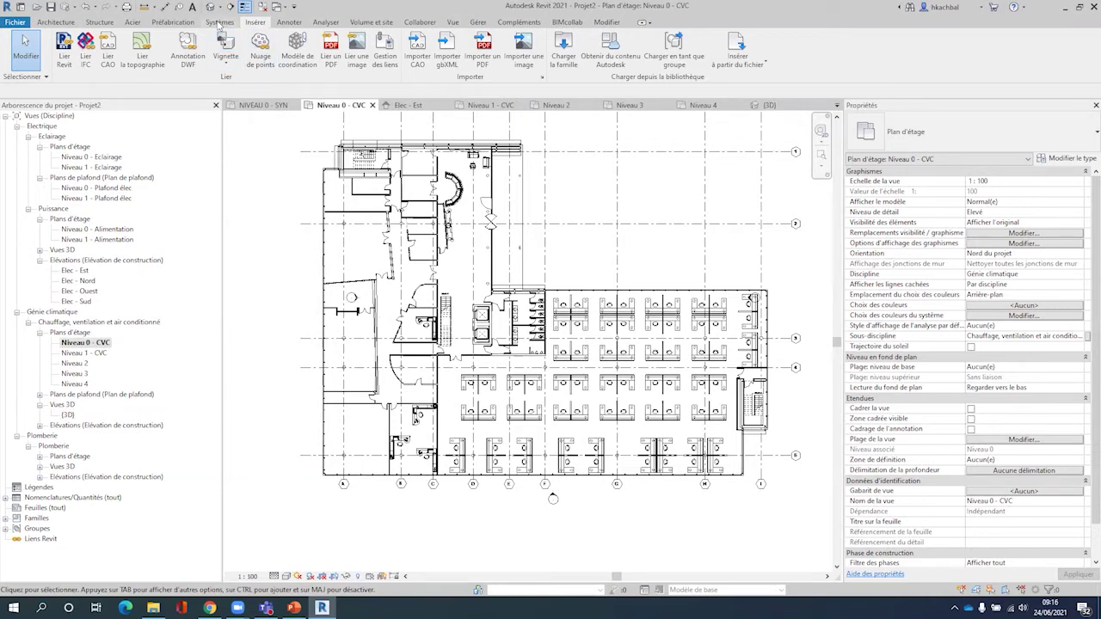
# Set up a Gaine circulaire Té / Coude segmenté duct, diameter 315, elevation 2500 mm
pyautogui.click(219, 23)
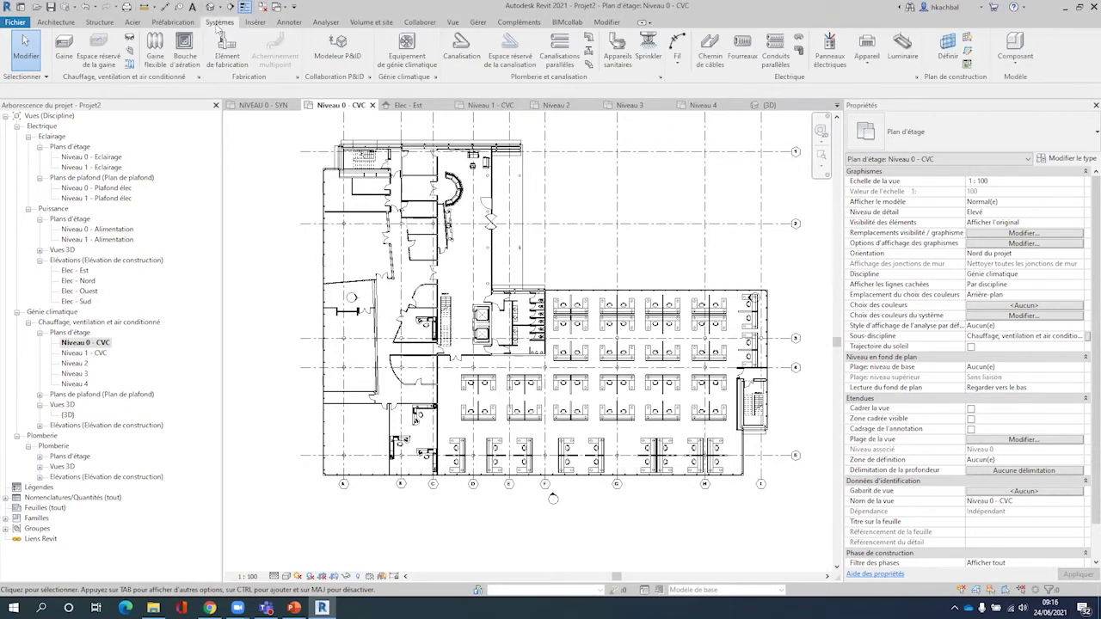
pyautogui.click(69, 53)
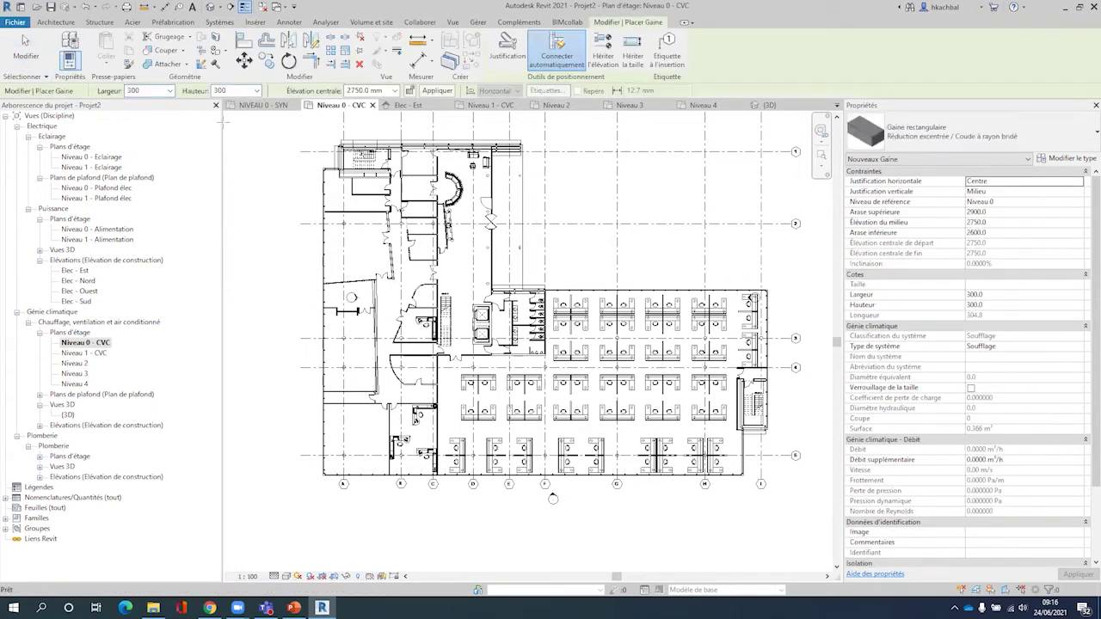
pyautogui.click(876, 121)
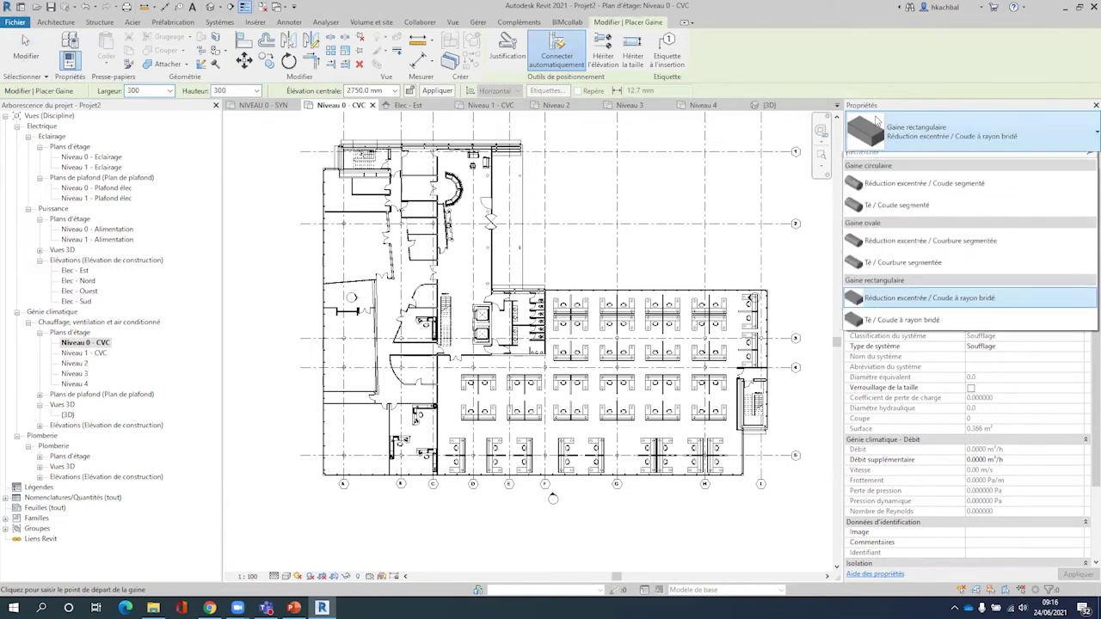
pyautogui.click(894, 214)
pyautogui.click(174, 90)
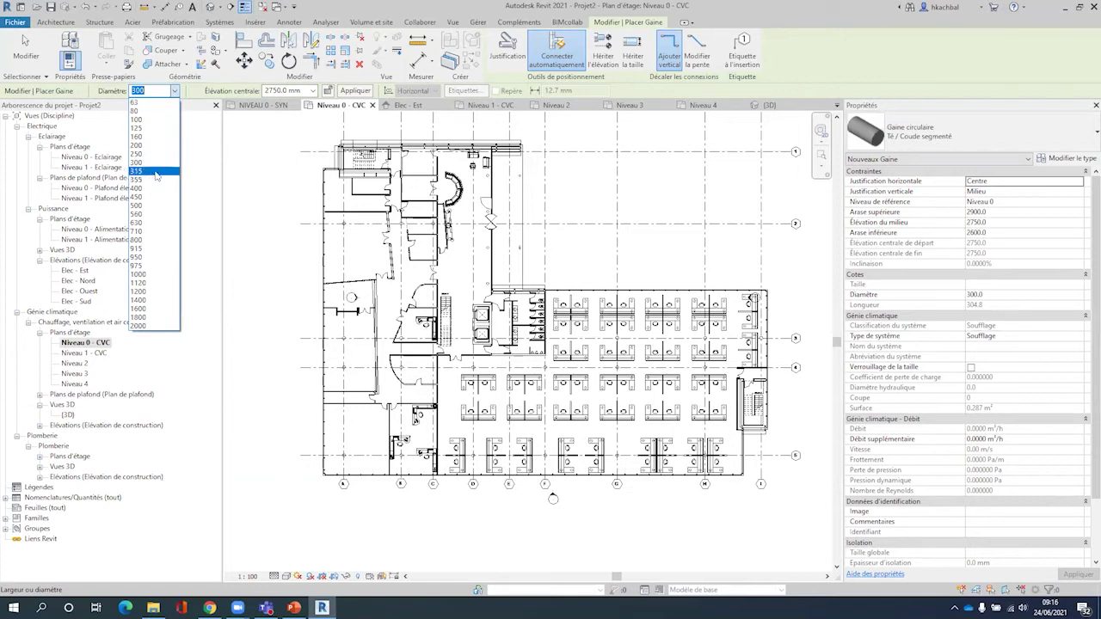
pyautogui.click(156, 171)
pyautogui.click(274, 90)
pyautogui.write('2500')
pyautogui.press('Return')
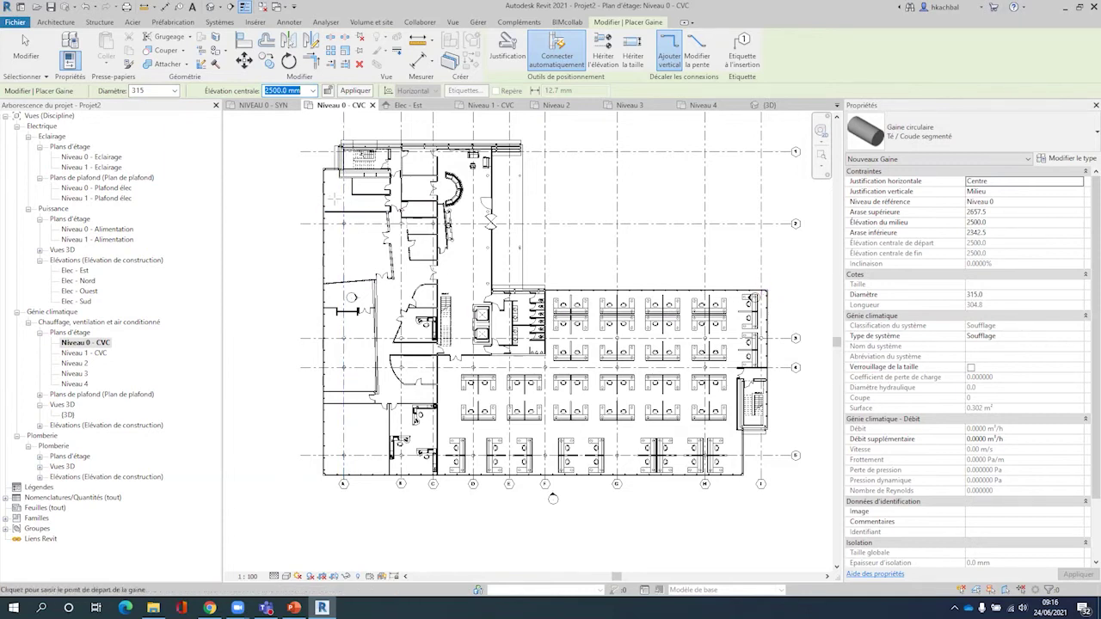
# Route the duct down the left side, along the bottom and up to the top-right corner
pyautogui.click(333, 194)
pyautogui.click(456, 436)
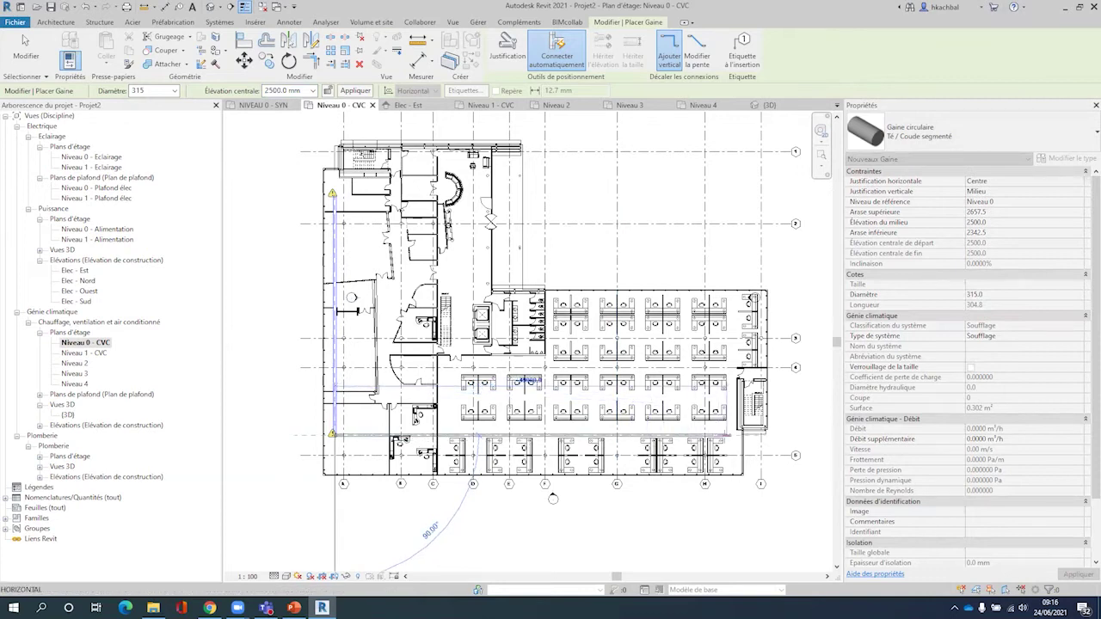
pyautogui.click(727, 435)
pyautogui.click(727, 362)
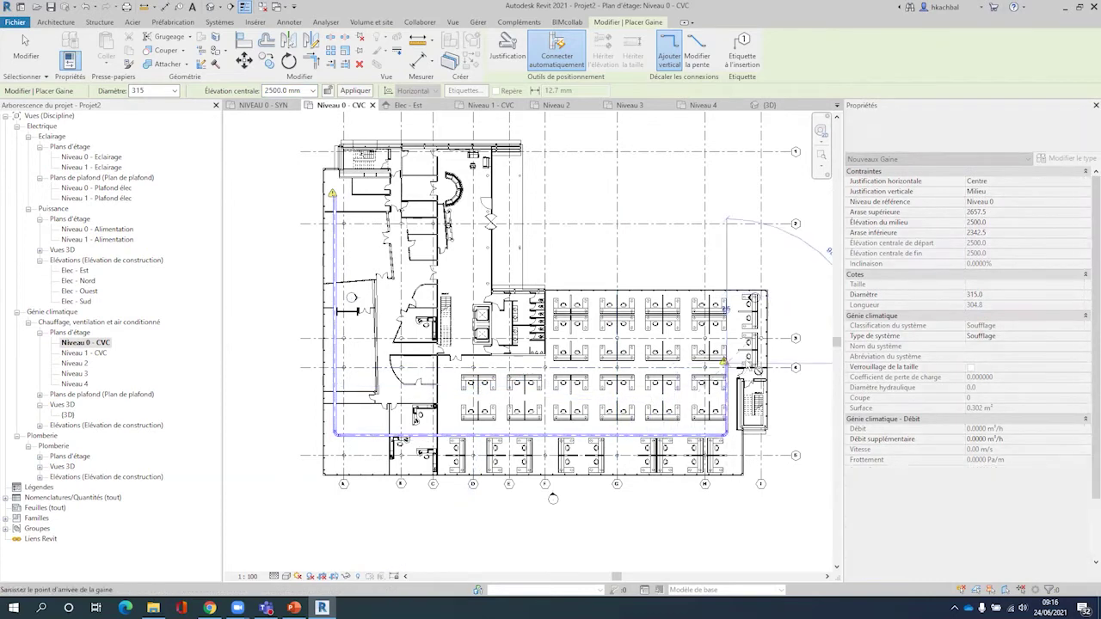
pyautogui.click(755, 296)
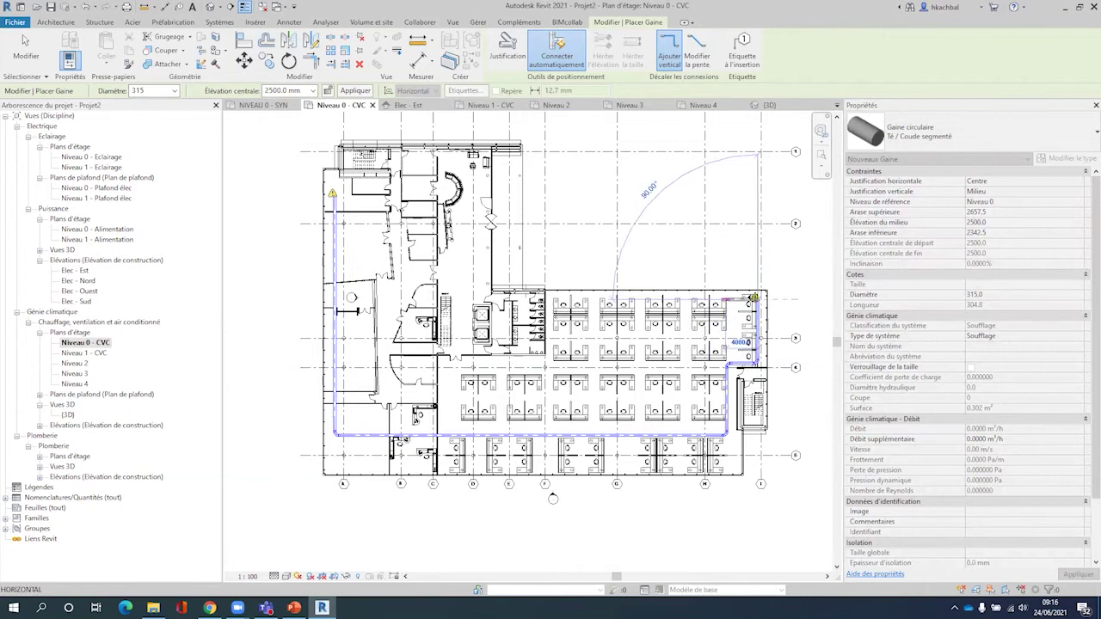
pyautogui.press('Escape')
# Continue the duct at the upper left with an elbow and short horizontal segment
pyautogui.scroll(2, 322, 196)
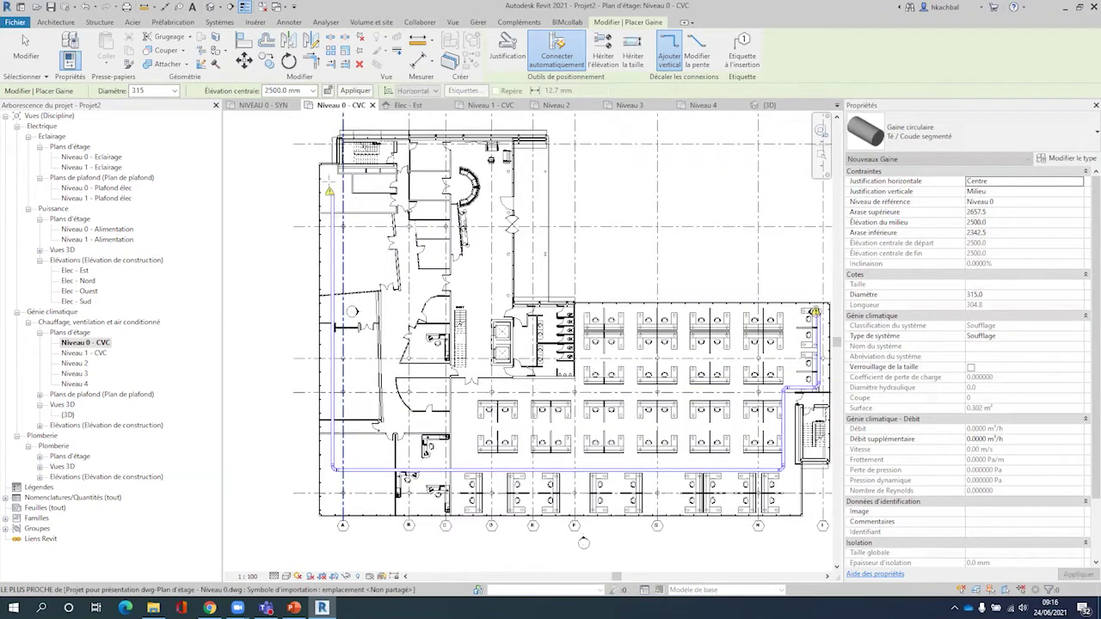
pyautogui.scroll(2, 320, 199)
pyautogui.scroll(1, 322, 198)
pyautogui.scroll(1, 323, 198)
pyautogui.scroll(2, 323, 198)
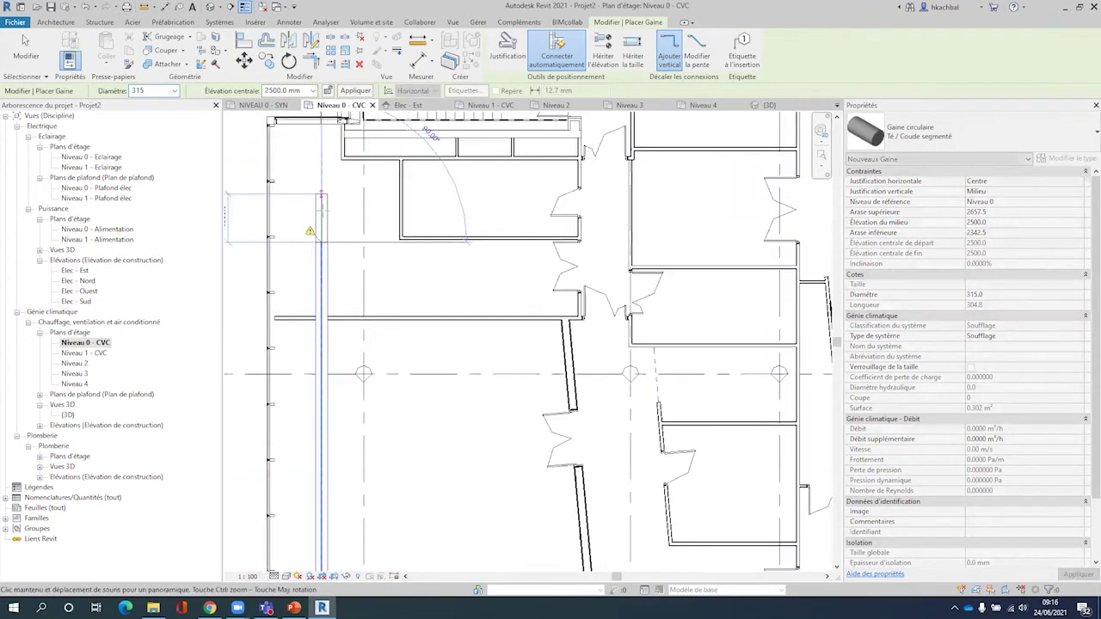
pyautogui.scroll(1, 323, 198)
pyautogui.click(322, 198)
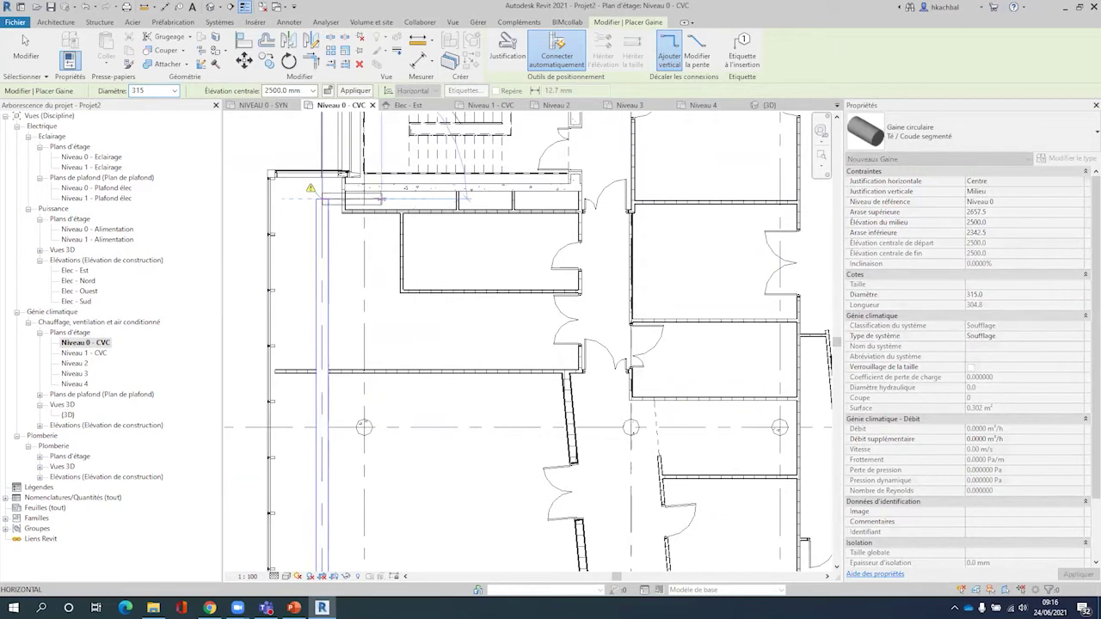
pyautogui.click(391, 199)
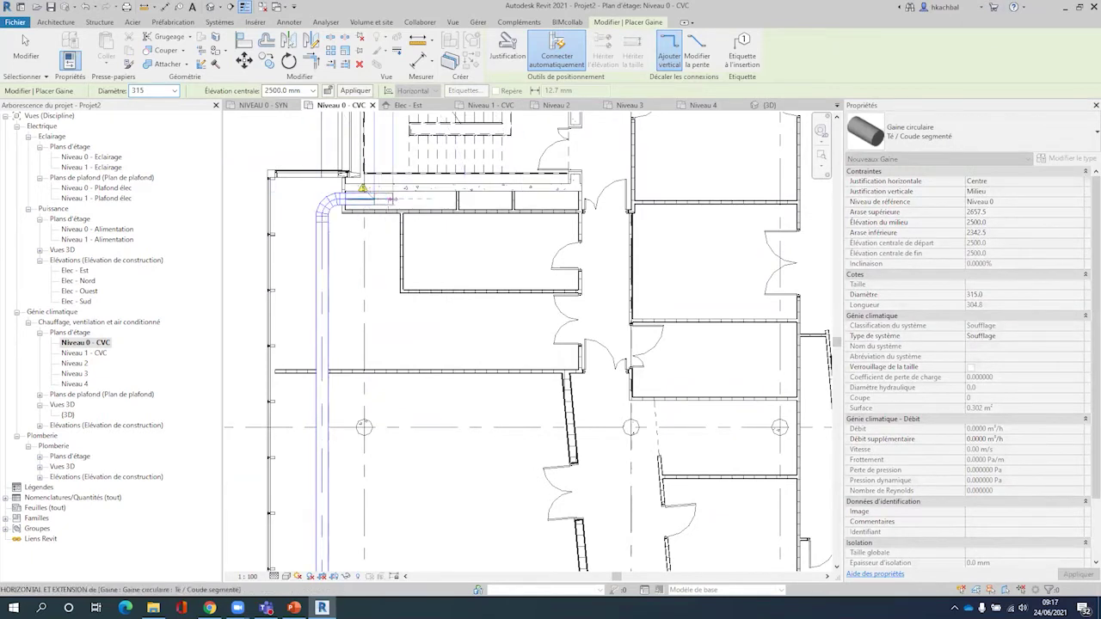
# Raise the duct's end vertically to 15000 mm elevation and stop placing ducts
pyautogui.click(288, 90)
pyautogui.write('15000')
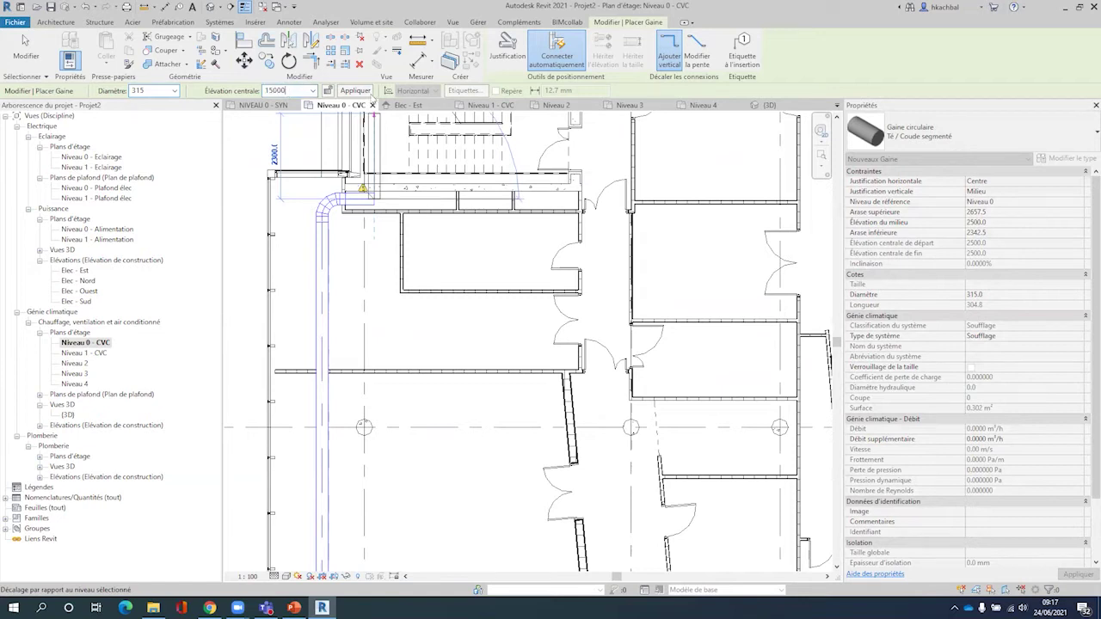
pyautogui.click(355, 91)
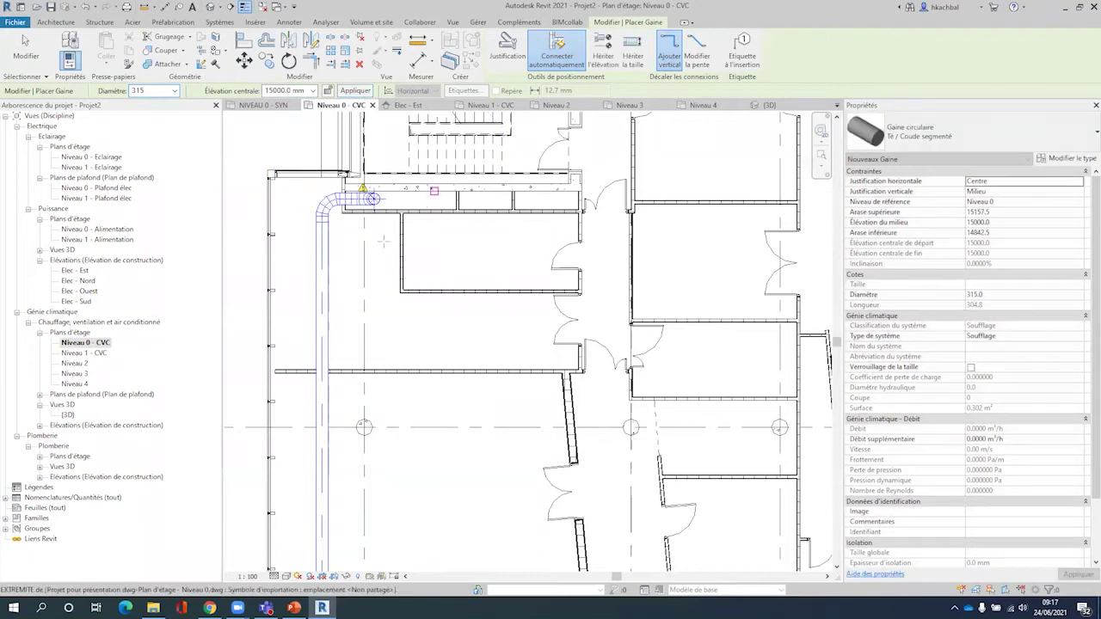
pyautogui.scroll(3, 384, 241)
pyautogui.scroll(-2, 383, 242)
pyautogui.scroll(-1, 383, 241)
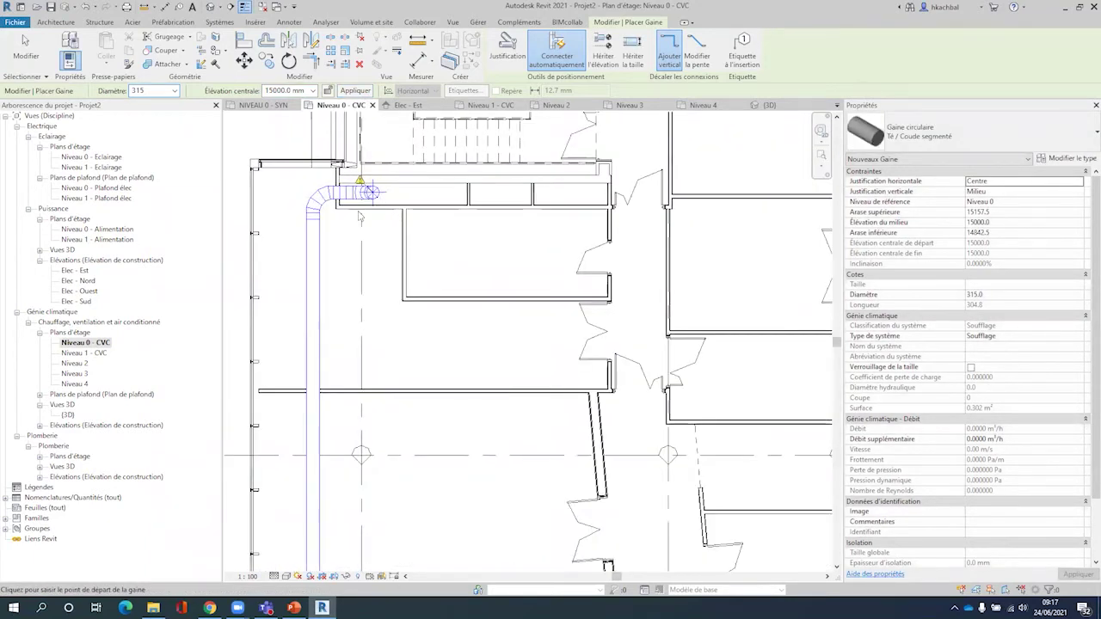
pyautogui.press('Escape')
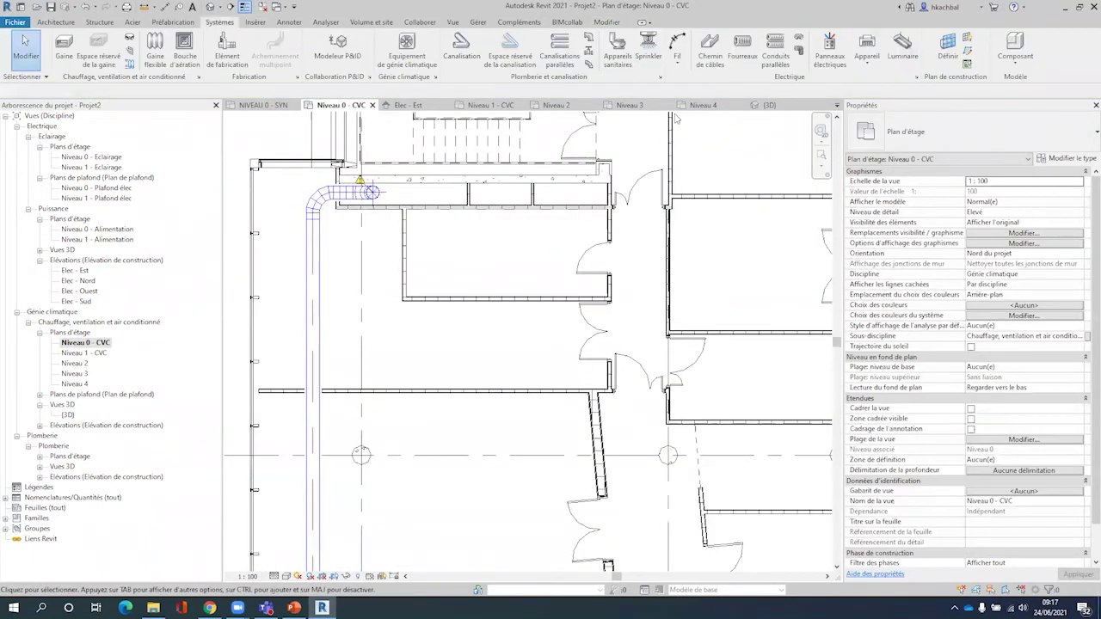
# Orbit the 3D view to inspect the new ducts and riser
pyautogui.click(768, 105)
pyautogui.moveTo(527, 457)
pyautogui.keyDown('shift'); pyautogui.mouseDown(button='middle')
pyautogui.moveTo(641, 449)
pyautogui.moveTo(717, 425)
pyautogui.moveTo(537, 414)
pyautogui.mouseUp(button='middle'); pyautogui.keyUp('shift')
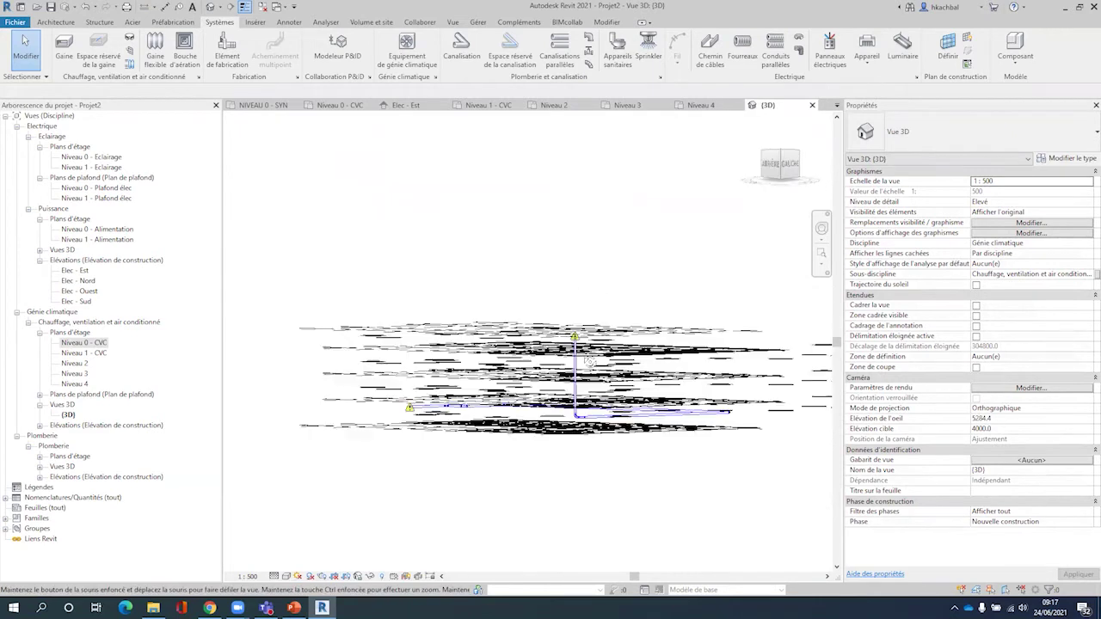
pyautogui.moveTo(536, 414)
pyautogui.keyDown('shift'); pyautogui.mouseDown(button='middle')
pyautogui.moveTo(666, 394)
pyautogui.moveTo(653, 430)
pyautogui.moveTo(658, 398)
pyautogui.mouseUp(button='middle'); pyautogui.keyUp('shift')
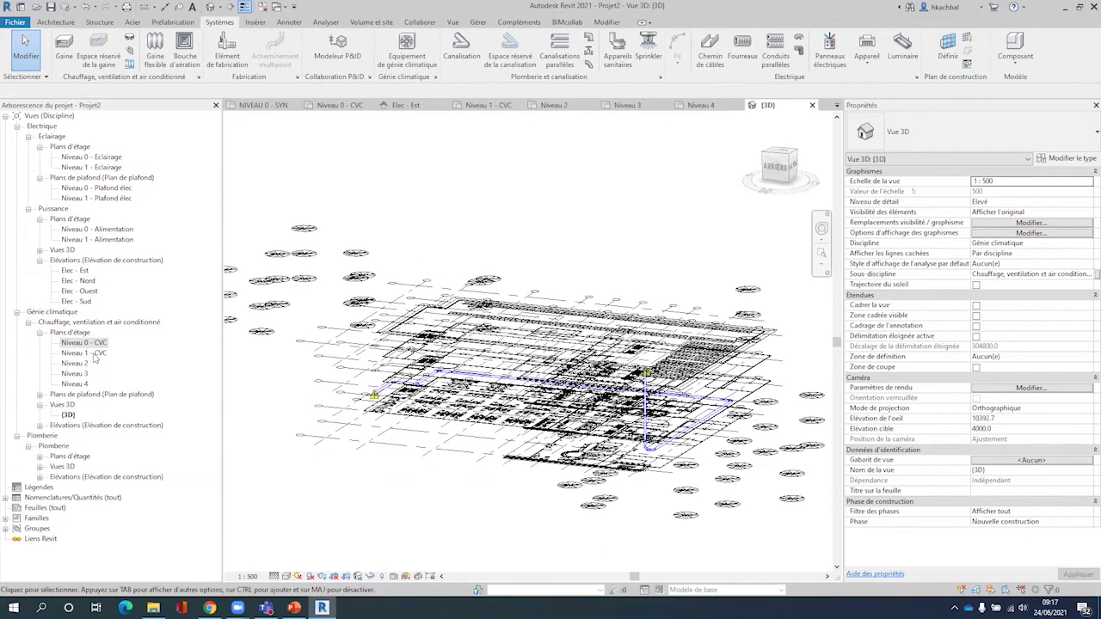
# Open Niveau 1 - CVC and zoom around to check the duct riser
pyautogui.doubleClick(95, 353)
pyautogui.scroll(3, 374, 165)
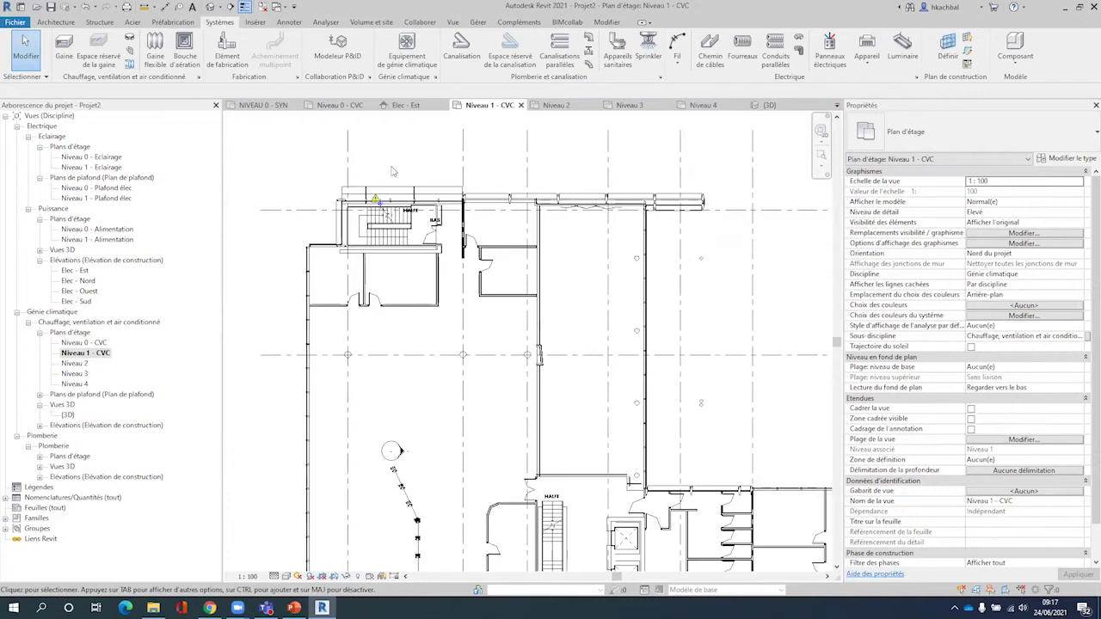
pyautogui.scroll(2, 374, 166)
pyautogui.scroll(2, 374, 165)
pyautogui.scroll(2, 356, 177)
pyautogui.scroll(-3, 356, 177)
pyautogui.scroll(-2, 366, 181)
pyautogui.scroll(-2, 410, 374)
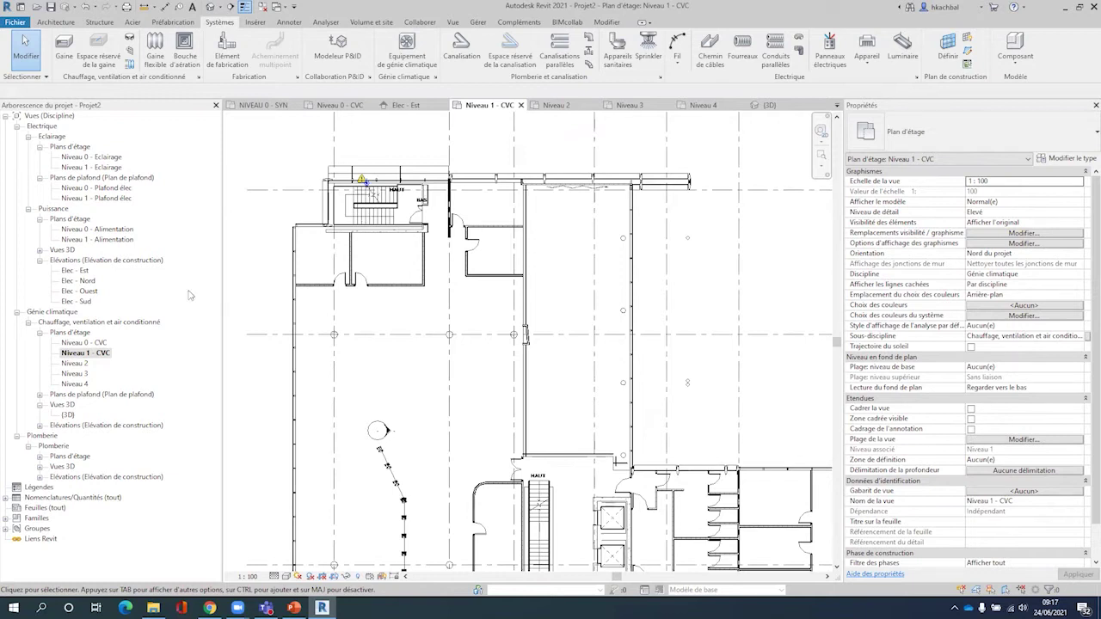
pyautogui.scroll(-2, 609, 385)
pyautogui.scroll(-3, 542, 344)
pyautogui.scroll(-1, 517, 345)
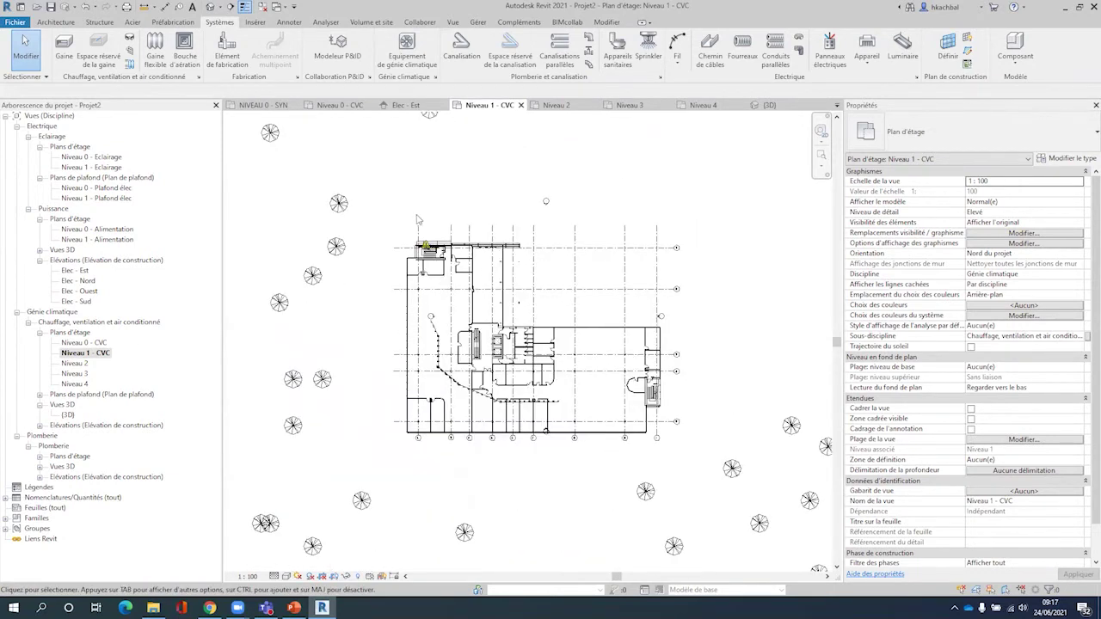
pyautogui.scroll(3, 418, 219)
pyautogui.scroll(2, 417, 219)
pyautogui.scroll(1, 417, 220)
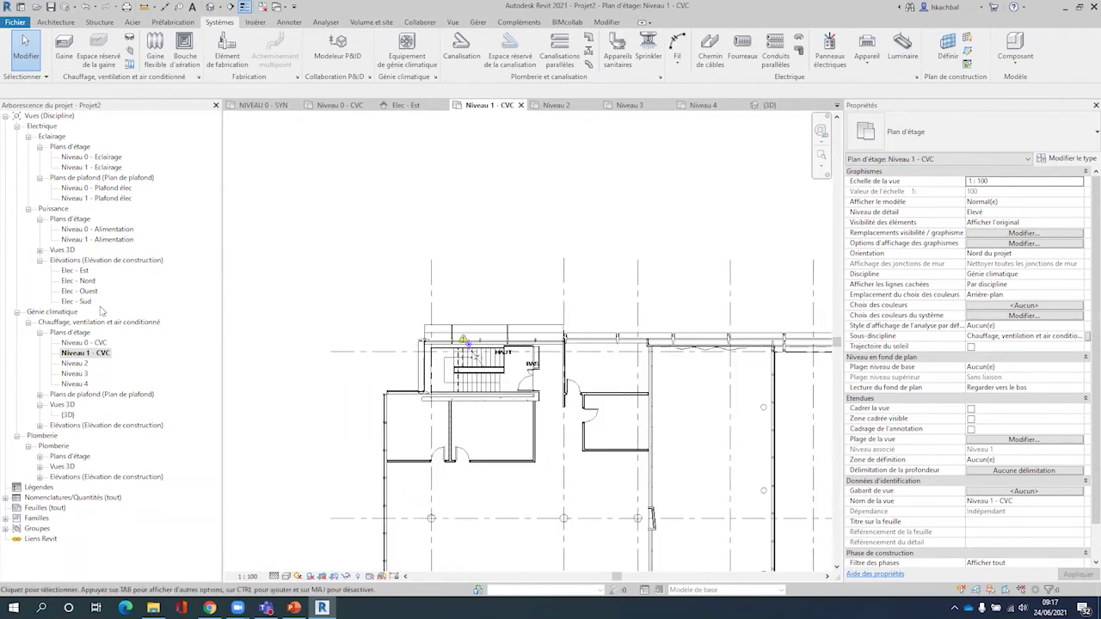
# Review the Niveau 2, Niveau 3 and Niveau 4 plans, then return to Niveau 0 - CVC
pyautogui.doubleClick(74, 363)
pyautogui.scroll(1, 343, 222)
pyautogui.scroll(1, 344, 221)
pyautogui.scroll(-2, 343, 222)
pyautogui.scroll(-2, 343, 222)
pyautogui.doubleClick(74, 373)
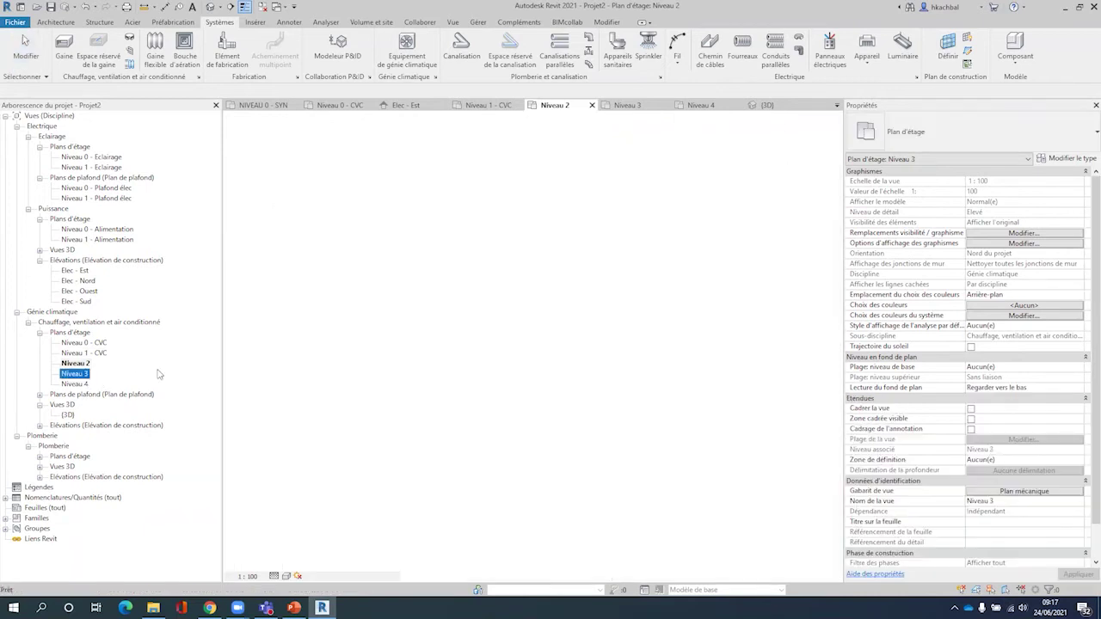
pyautogui.scroll(1, 416, 187)
pyautogui.scroll(1, 416, 186)
pyautogui.scroll(1, 415, 187)
pyautogui.doubleClick(74, 383)
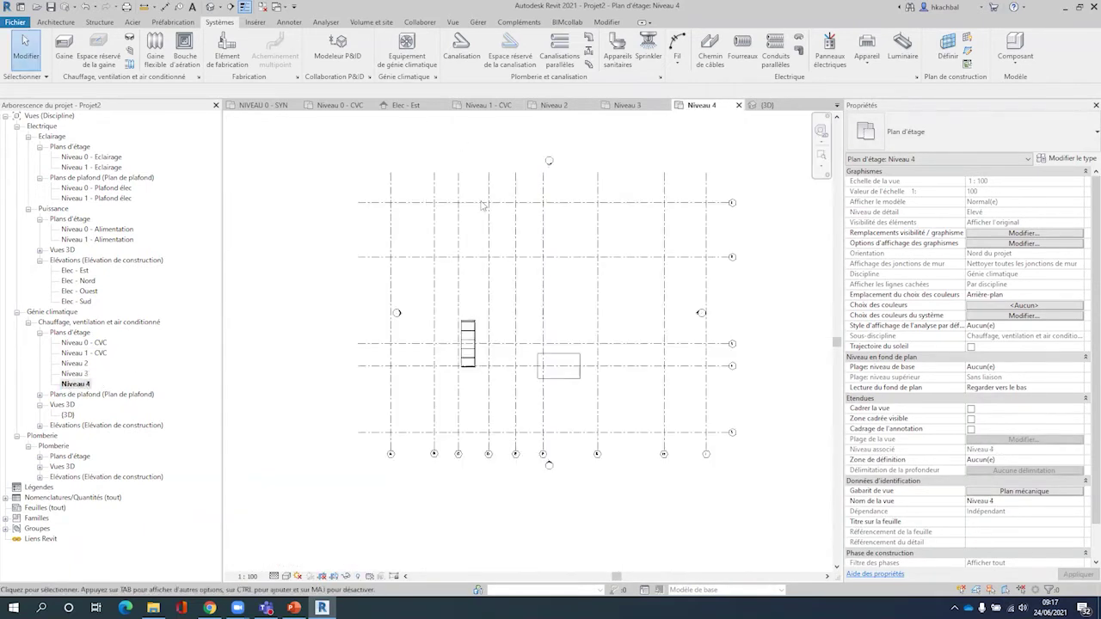
pyautogui.doubleClick(83, 342)
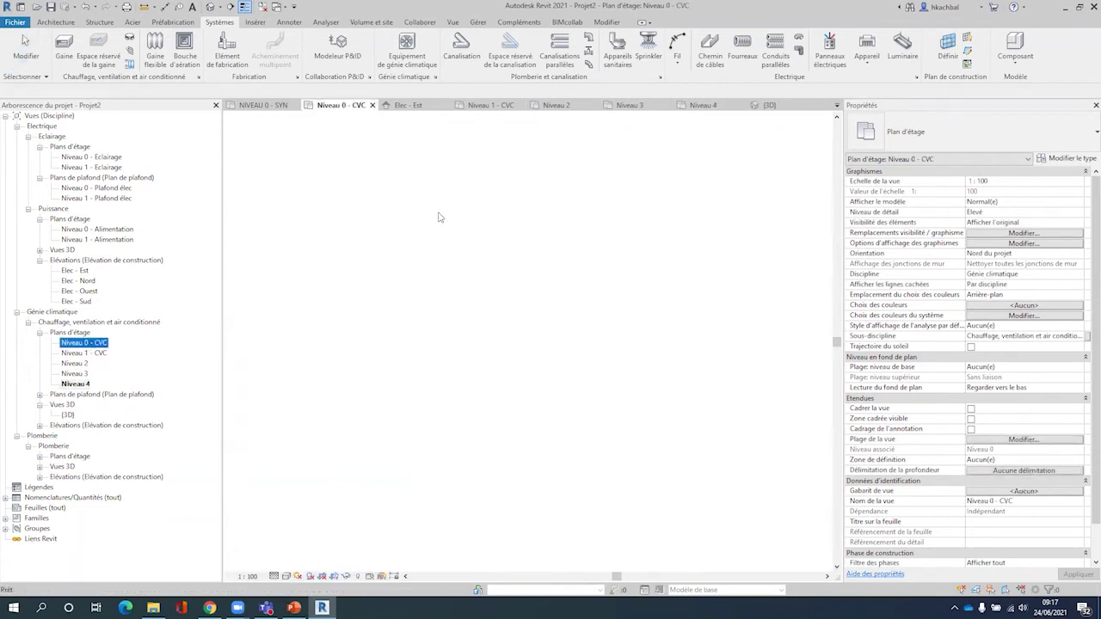
# Select the imported DWG plan and drag it slightly downward relative to the ducts
pyautogui.scroll(1, 737, 114)
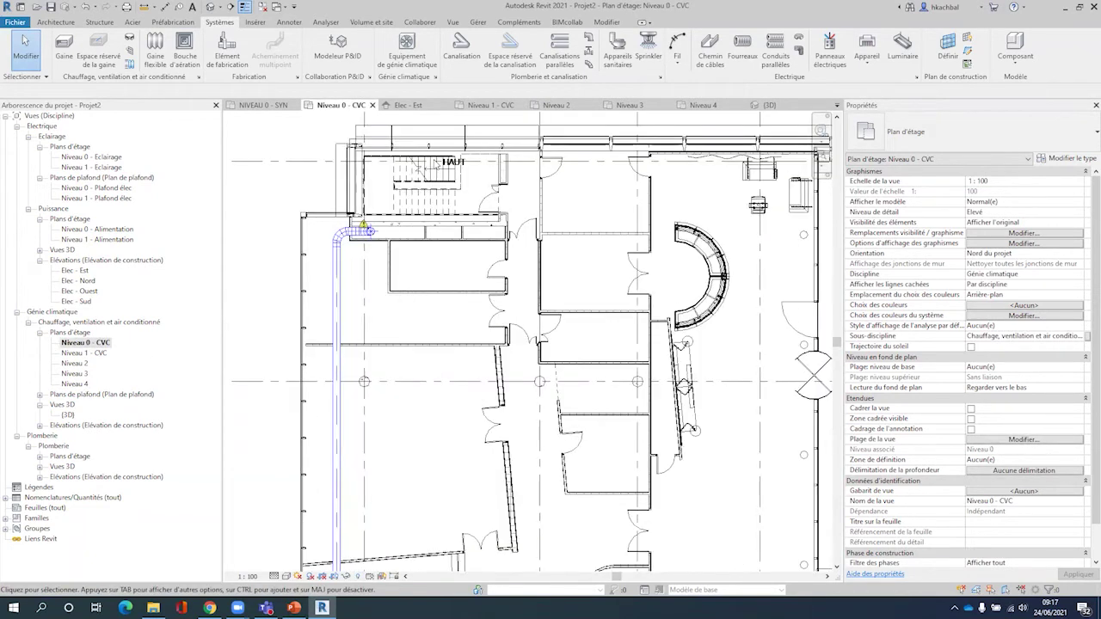
pyautogui.moveTo(737, 114); pyautogui.dragTo(583, 290, button='middle')
pyautogui.scroll(-2, 583, 290)
pyautogui.scroll(-2, 576, 275)
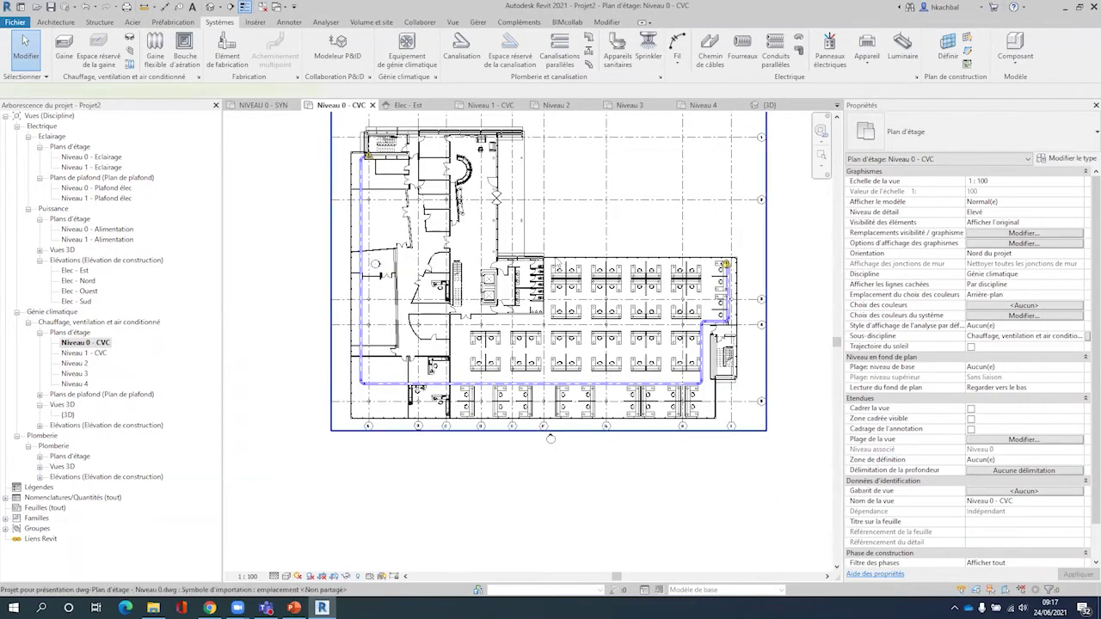
pyautogui.click(559, 263)
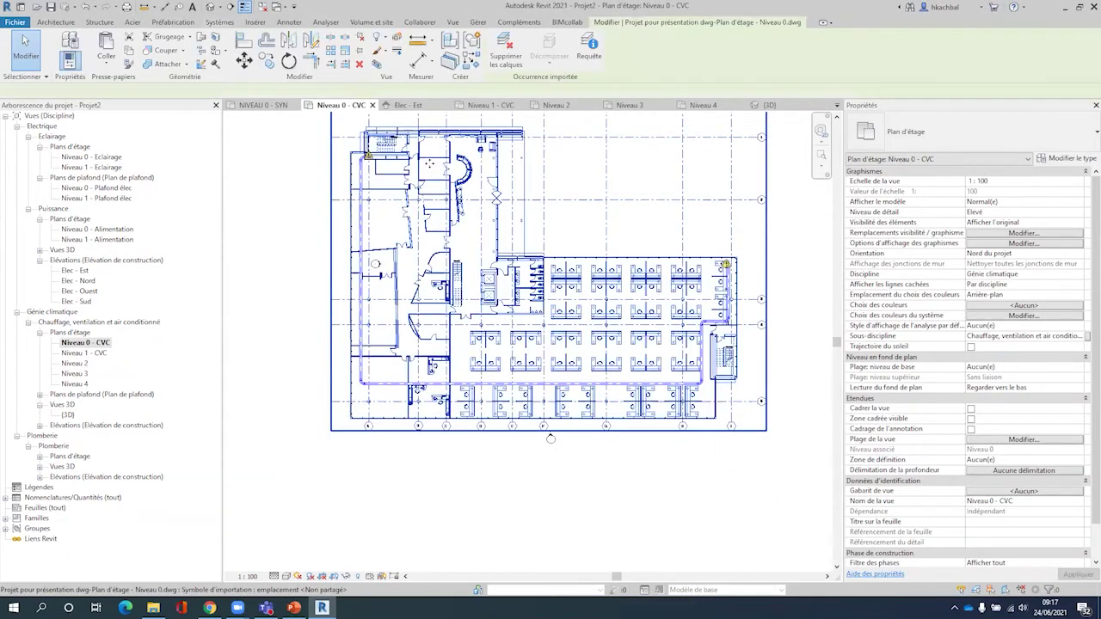
pyautogui.scroll(1, 428, 163)
pyautogui.scroll(2, 427, 178)
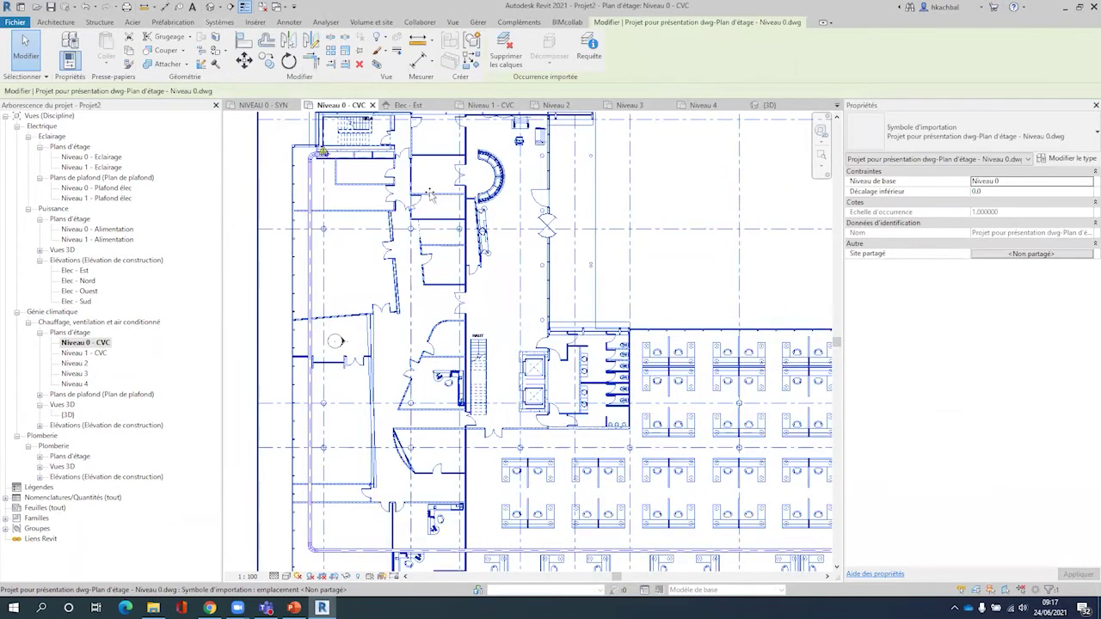
pyautogui.moveTo(428, 195); pyautogui.dragTo(428, 220)
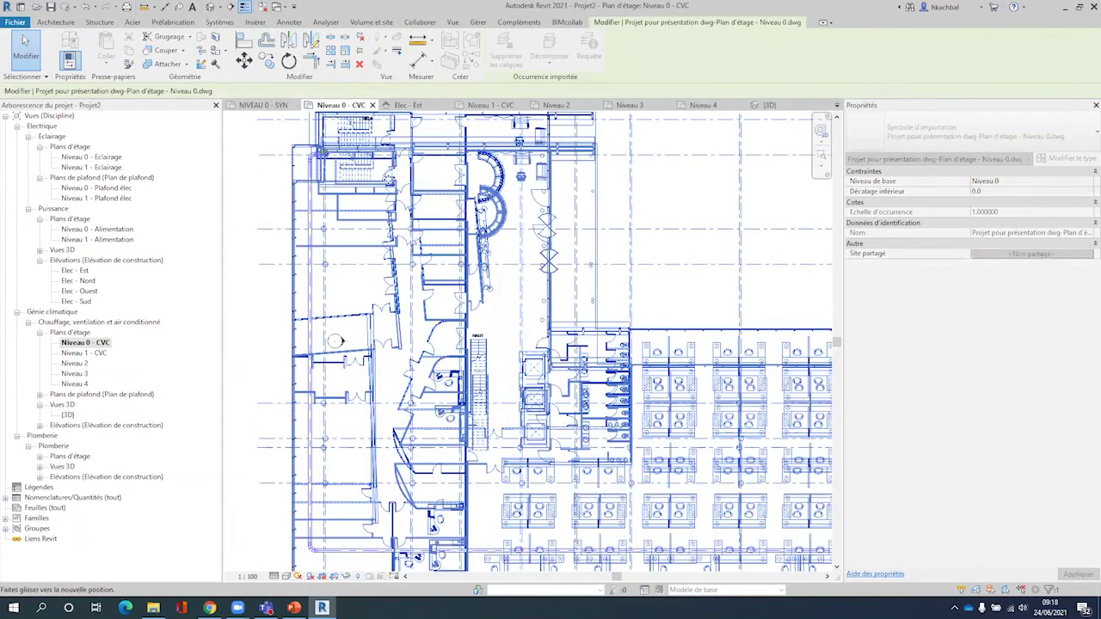
pyautogui.scroll(4, 389, 205)
pyautogui.moveTo(367, 218); pyautogui.dragTo(375, 273)
pyautogui.moveTo(376, 142); pyautogui.dragTo(379, 144)
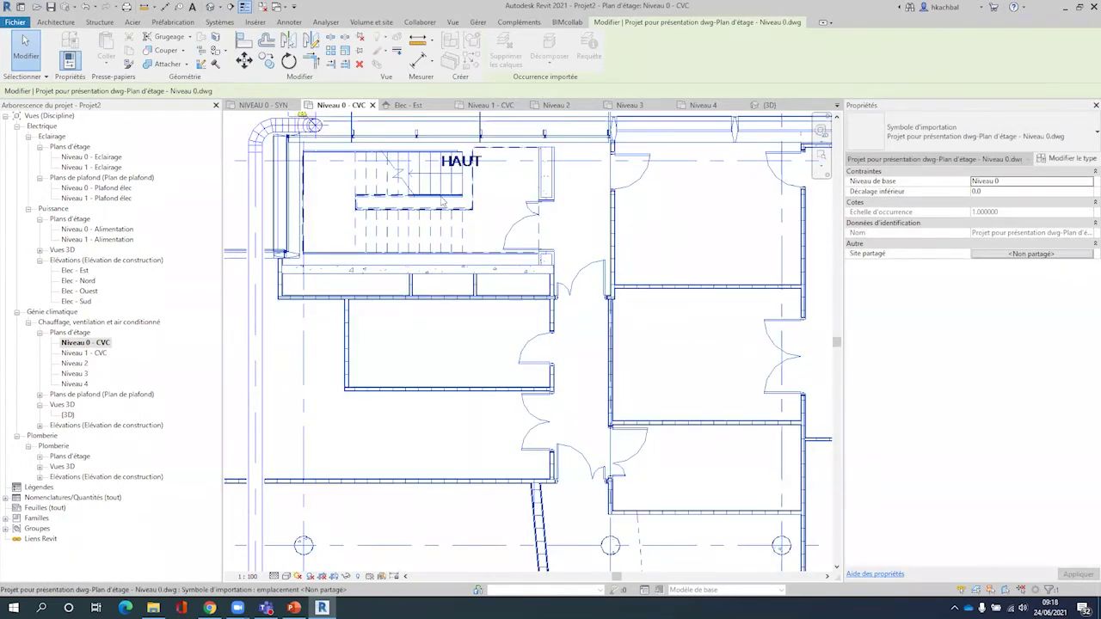
pyautogui.press('Escape')
# Reselect the imported DWG to check its new position, then deselect it
pyautogui.scroll(-2, 378, 221)
pyautogui.click(492, 281)
pyautogui.scroll(-1, 492, 281)
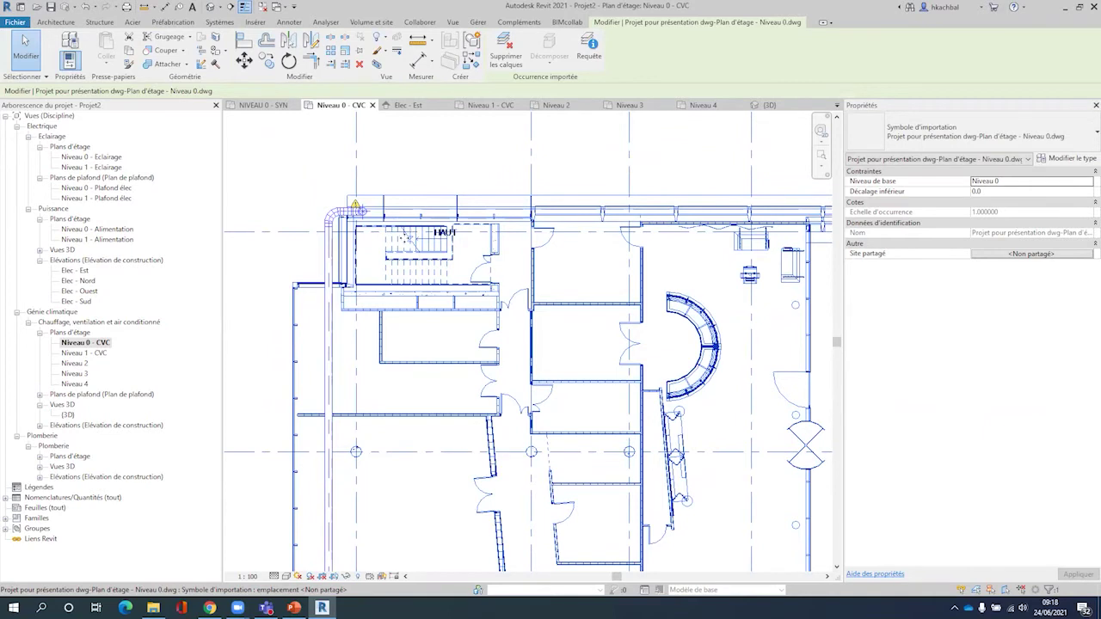
pyautogui.press('Escape')
pyautogui.scroll(2, 361, 207)
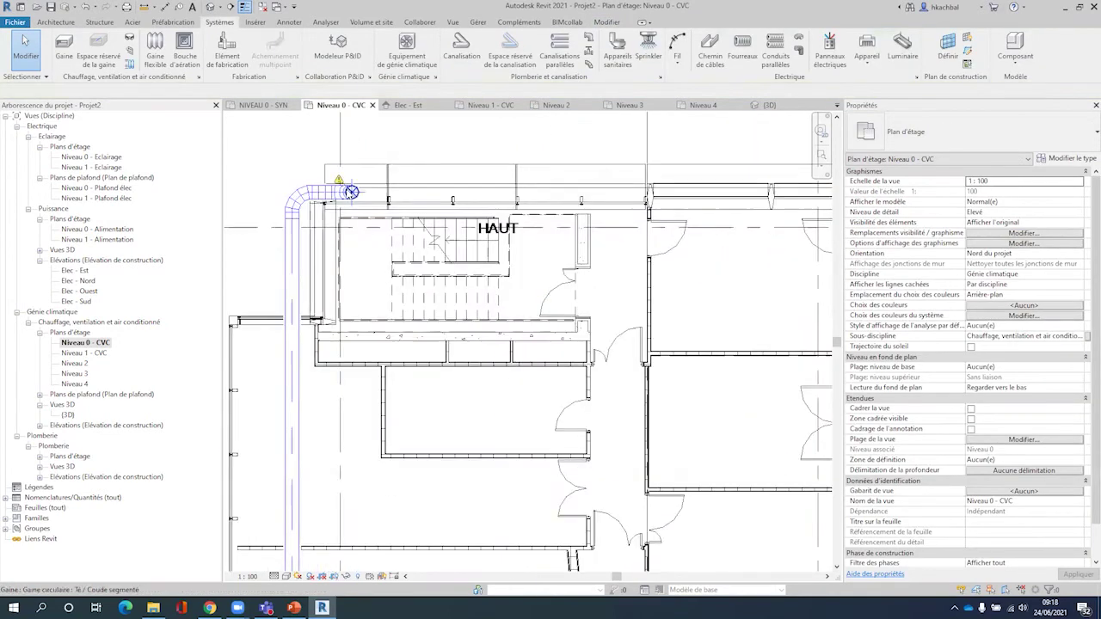
# Drag the round duct elbow down below the stairwell rooms
pyautogui.click(352, 194)
pyautogui.scroll(2, 353, 194)
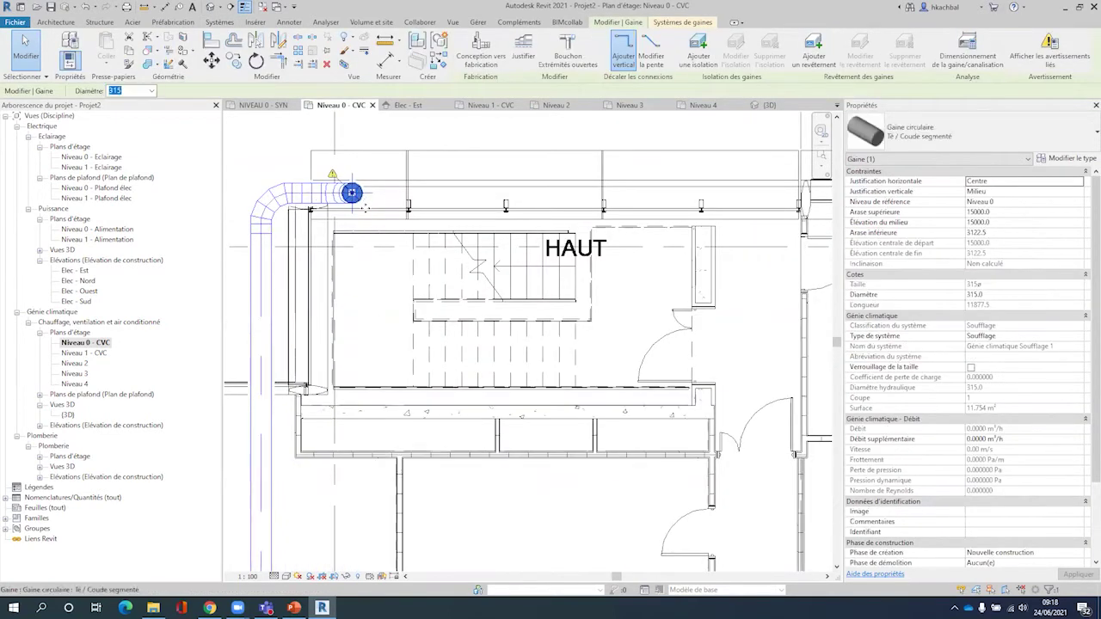
pyautogui.keyDown('ctrl'); pyautogui.moveTo(367, 327); pyautogui.dragTo(375, 338); pyautogui.keyUp('ctrl')
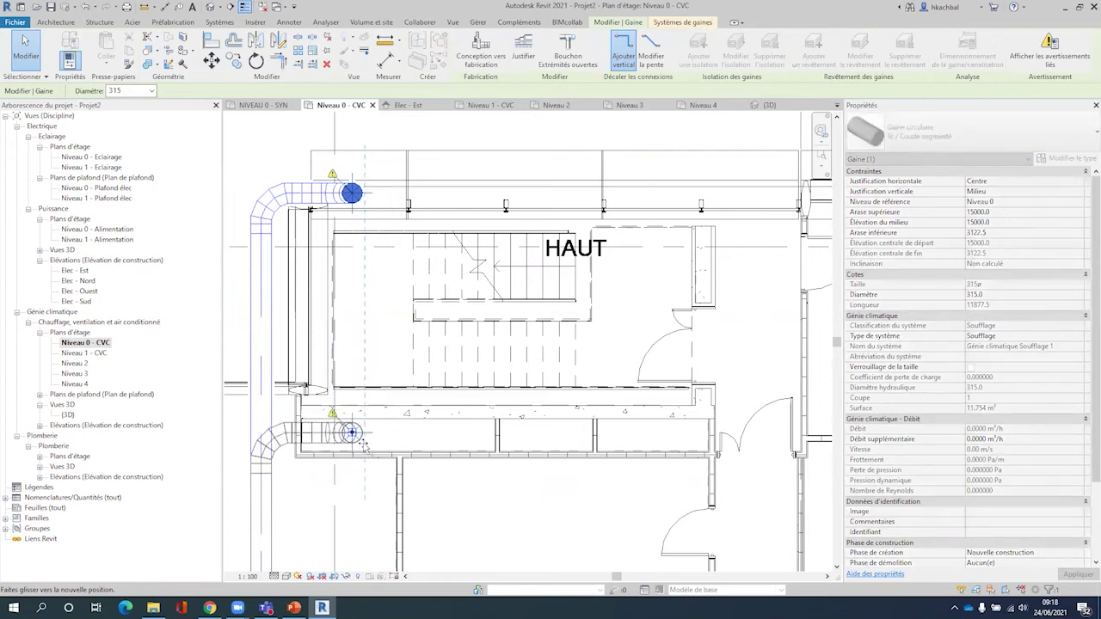
pyautogui.press('Escape')
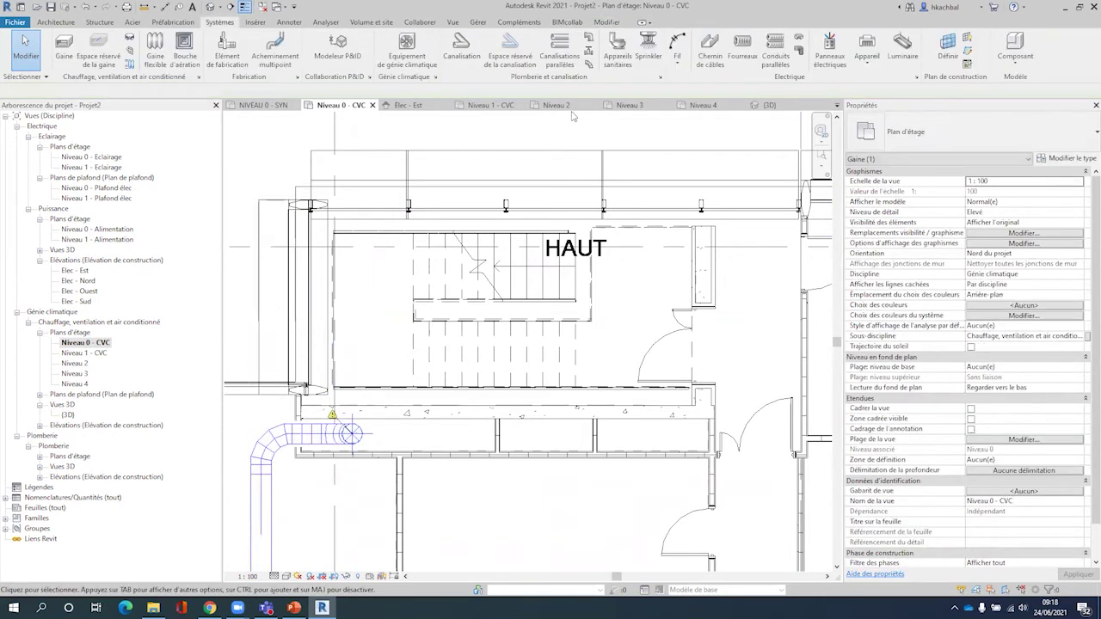
# Check the Niveau 1 - CVC plan, then return to Niveau 0 - CVC and pan to the central rooms
pyautogui.click(486, 106)
pyautogui.scroll(3, 471, 442)
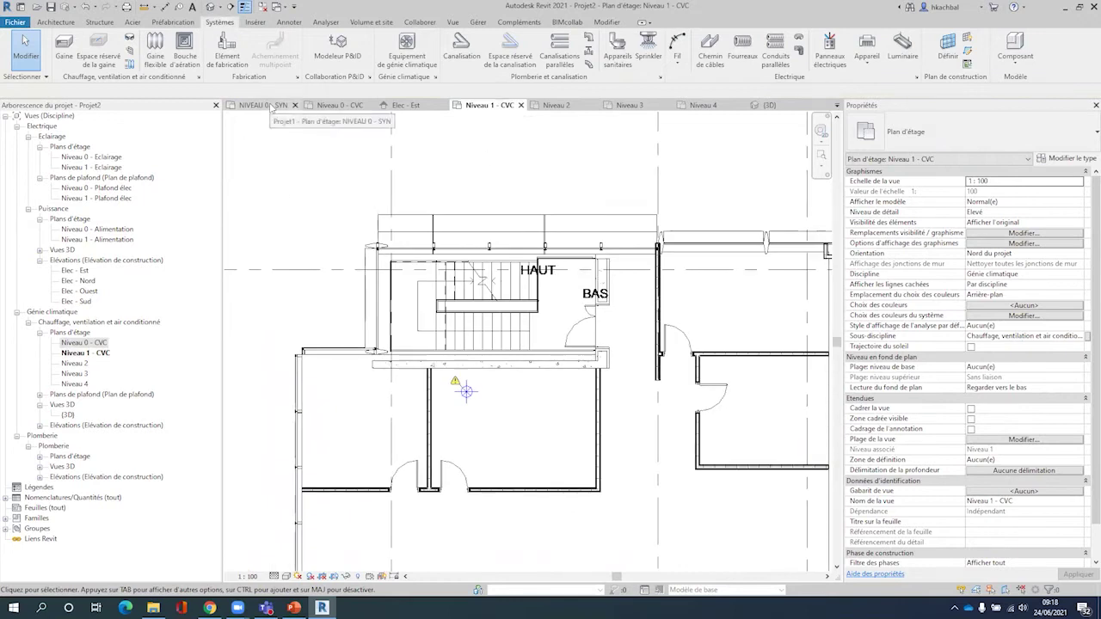
pyautogui.click(86, 344)
pyautogui.doubleClick(86, 344)
pyautogui.scroll(-5, 395, 413)
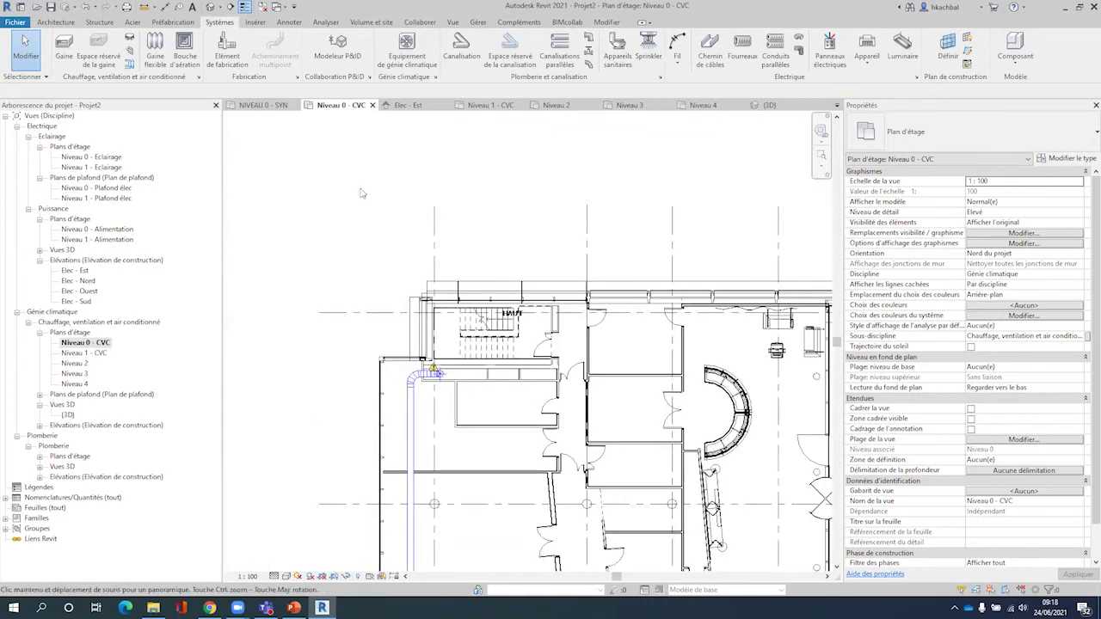
pyautogui.moveTo(546, 515); pyautogui.dragTo(483, 279, button='middle')
pyautogui.scroll(-1, 495, 360)
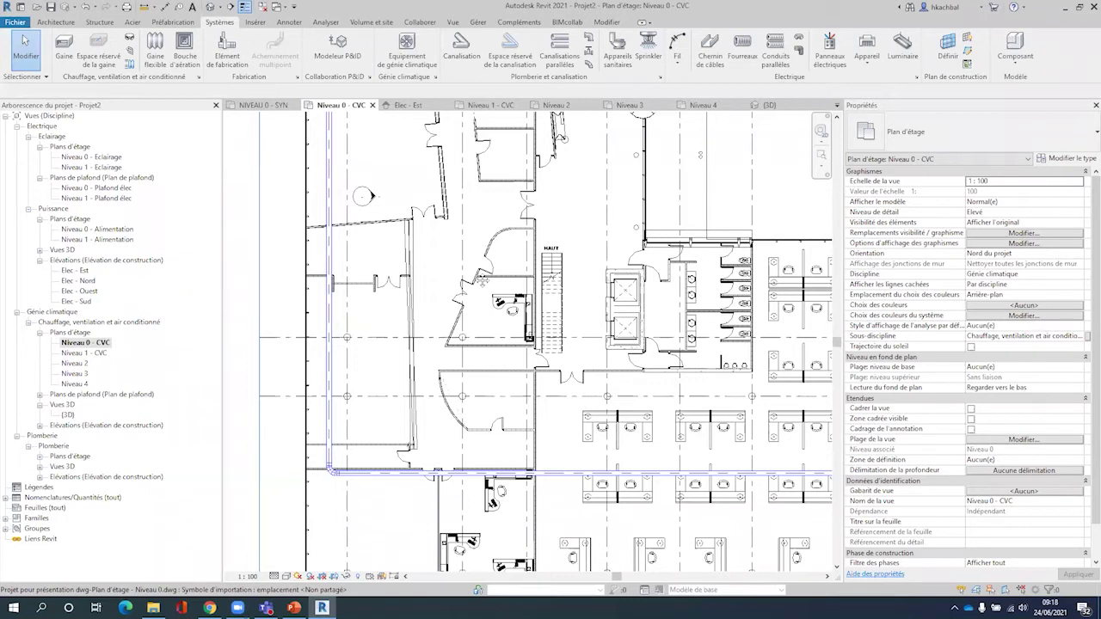
# Check the air terminal types, close inactive level views and switch to NIVEAU 0 - SYN
pyautogui.click(185, 53)
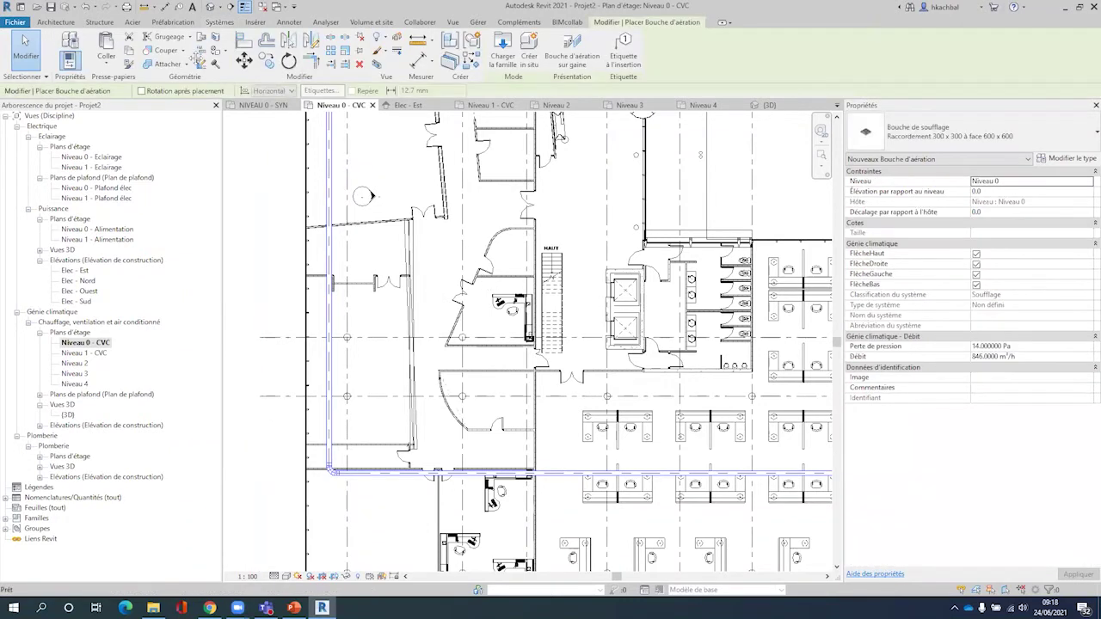
pyautogui.click(864, 144)
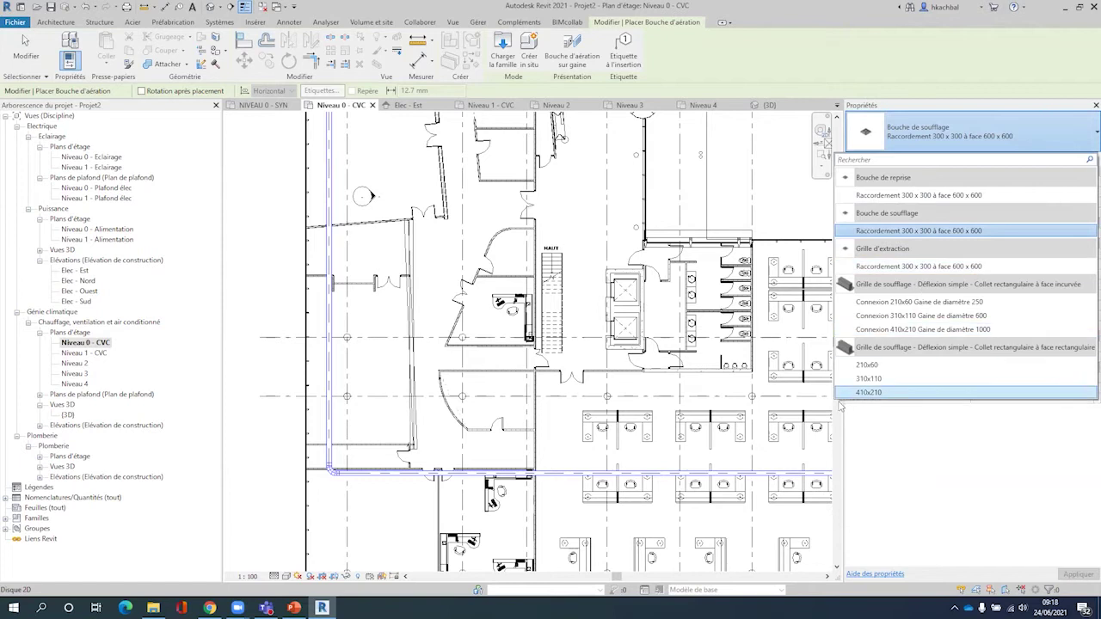
pyautogui.press('Escape')
pyautogui.press('Escape')
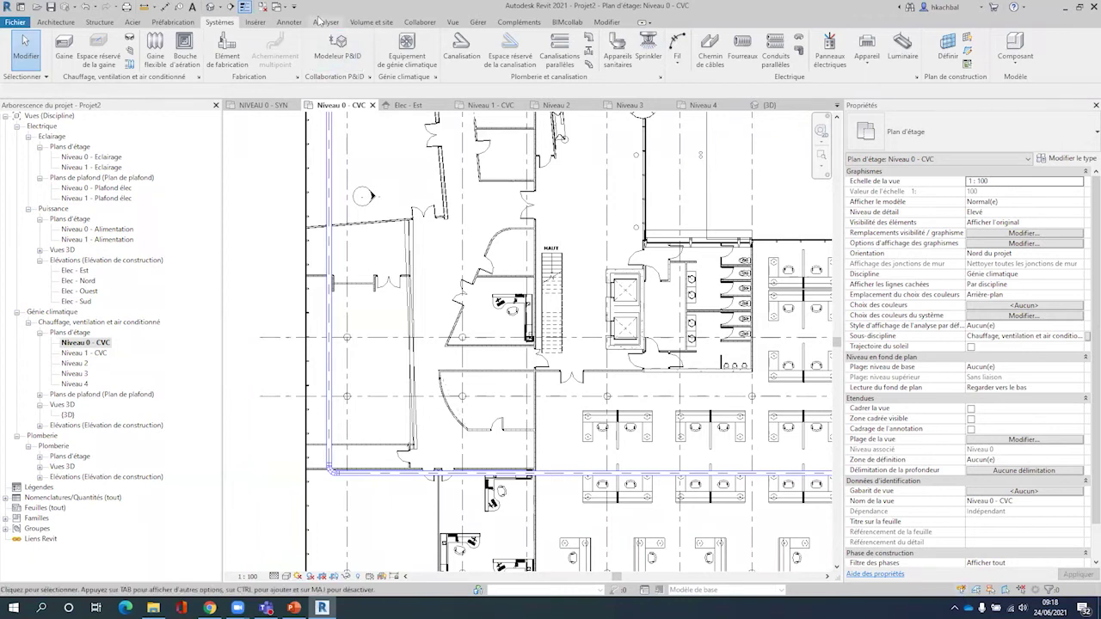
pyautogui.click(262, 8)
pyautogui.click(262, 104)
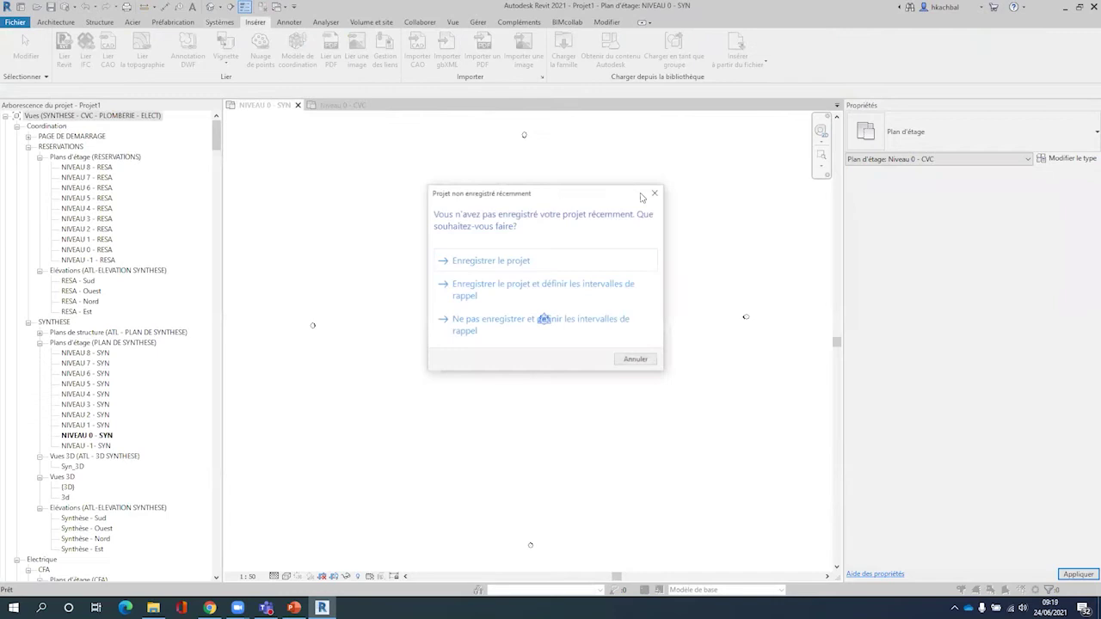
# Dismiss the save reminder and place a Bouche d'aération air terminal on NIVEAU 0 - SYN
pyautogui.click(540, 322)
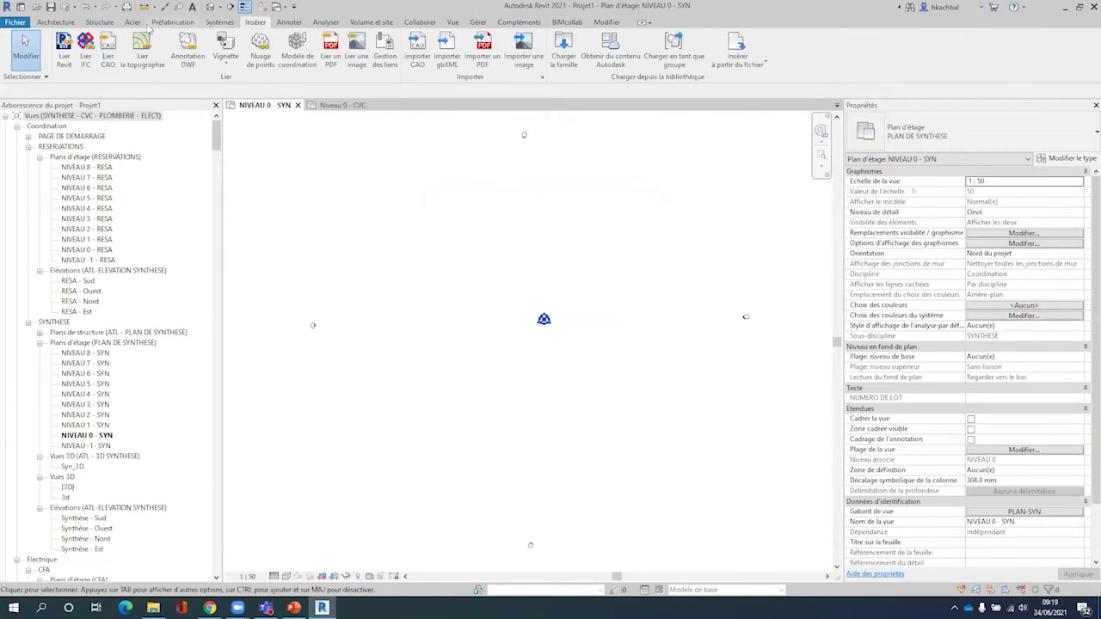
pyautogui.click(225, 23)
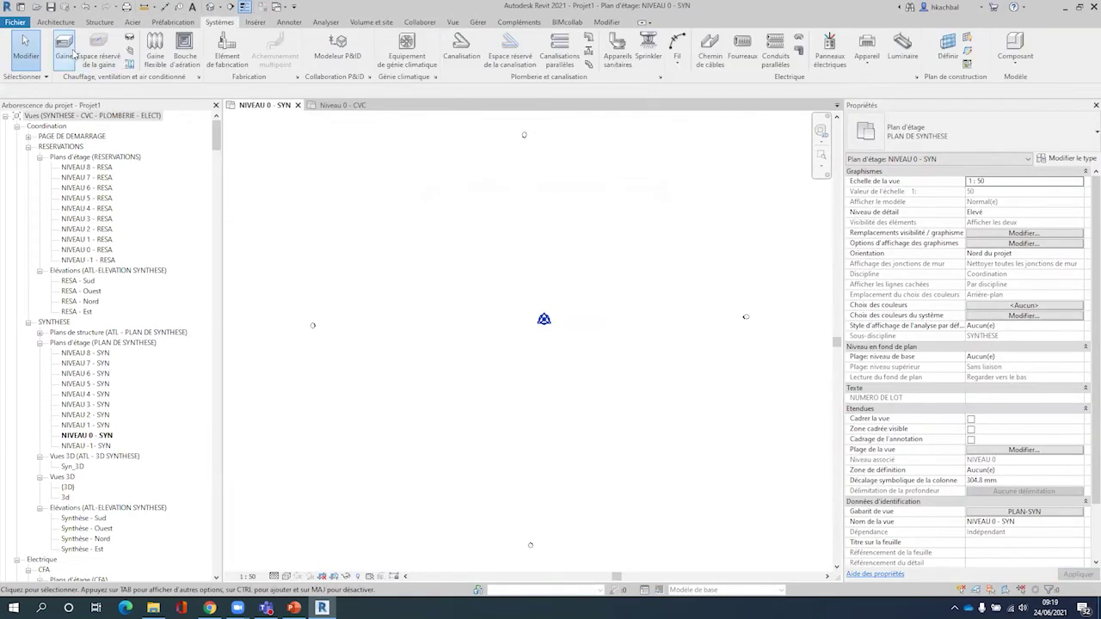
pyautogui.click(185, 45)
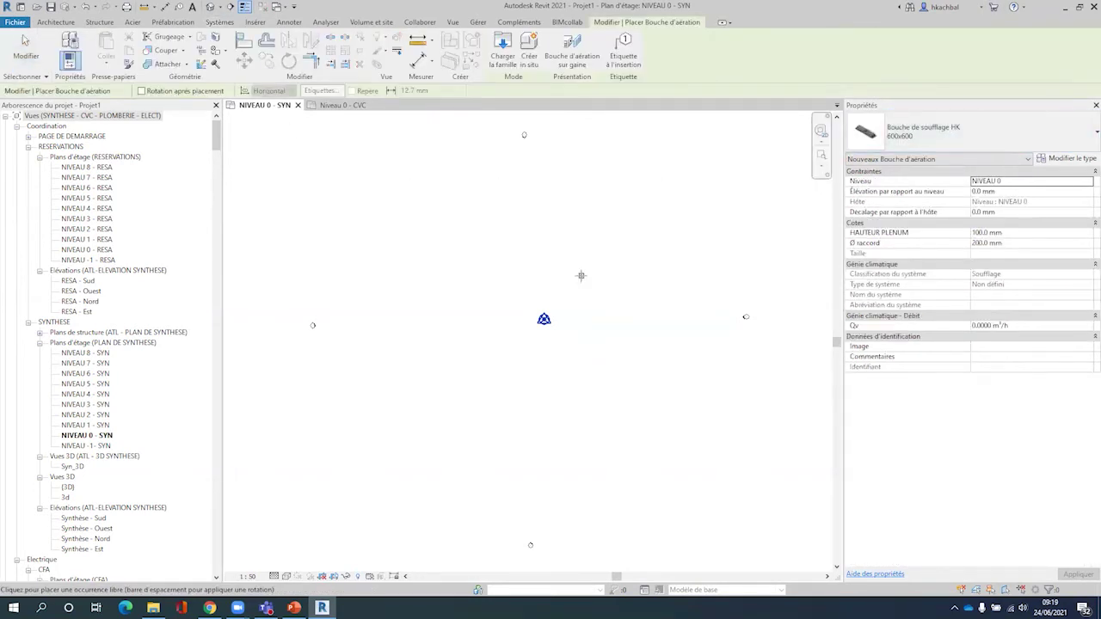
pyautogui.scroll(2, 564, 275)
pyautogui.scroll(2, 528, 274)
pyautogui.scroll(2, 553, 250)
pyautogui.click(553, 250)
pyautogui.press('Escape')
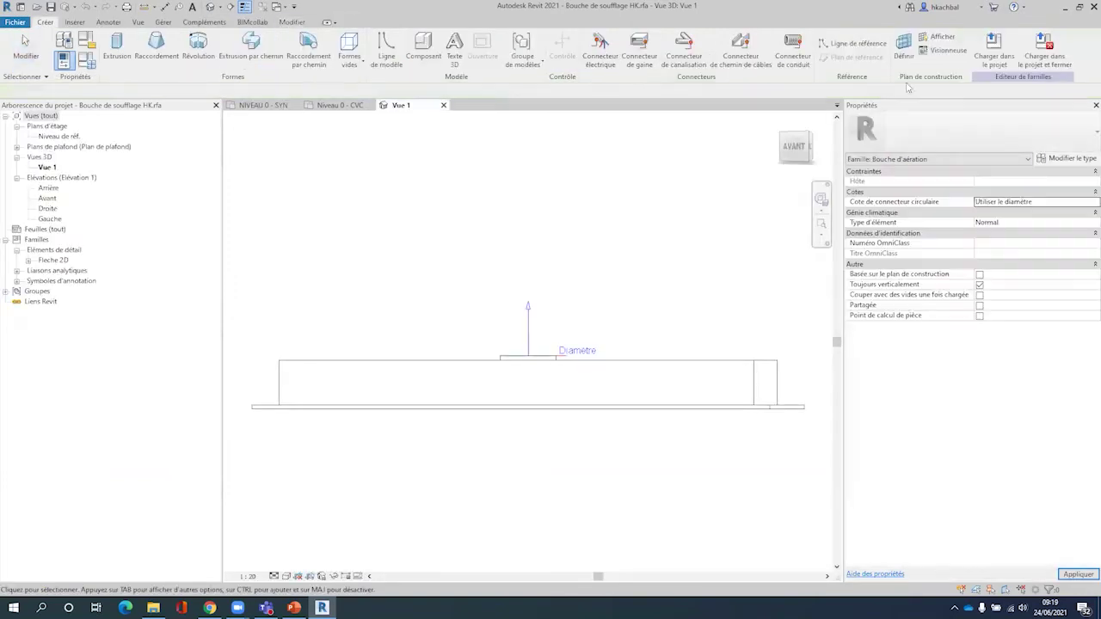
# Load the Bouche de soufflage HK family into both Projet1 and Projet2
pyautogui.click(993, 48)
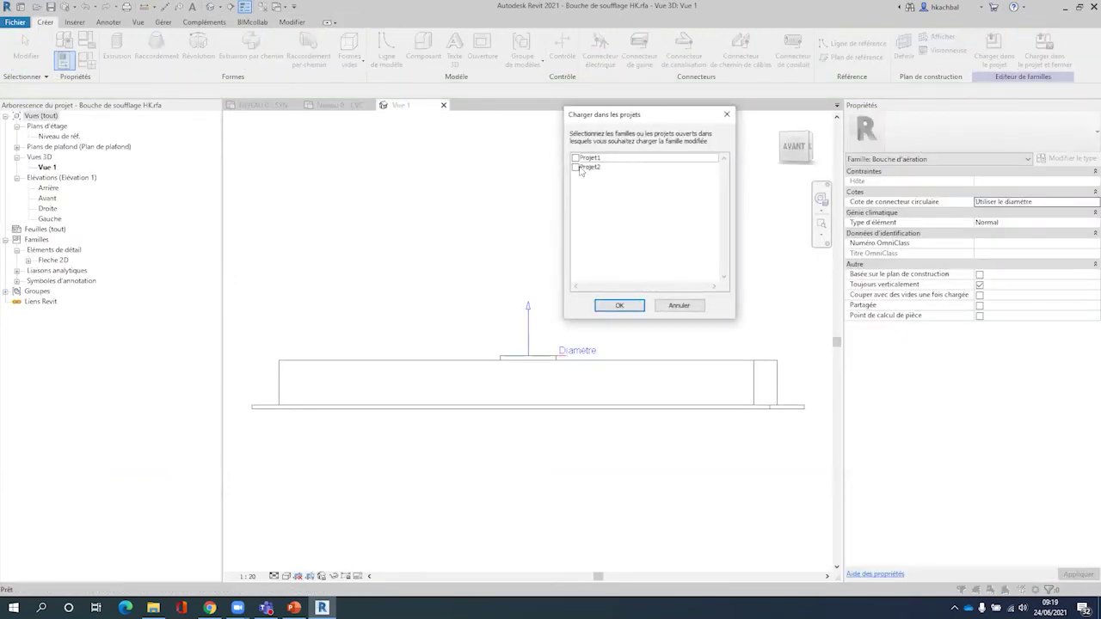
pyautogui.click(575, 158)
pyautogui.click(575, 167)
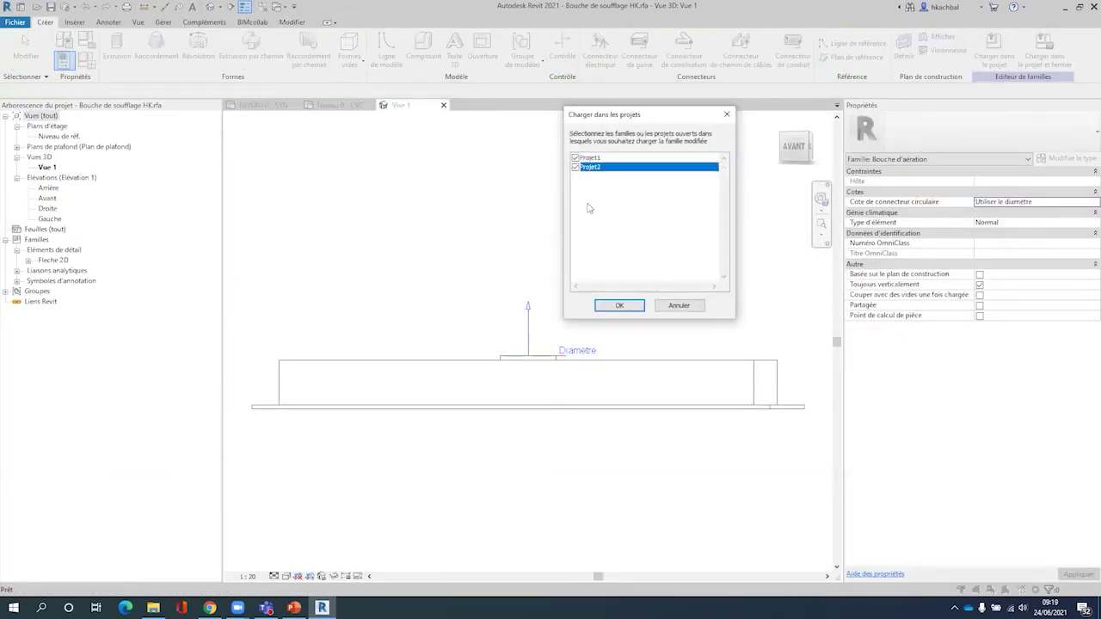
pyautogui.click(621, 305)
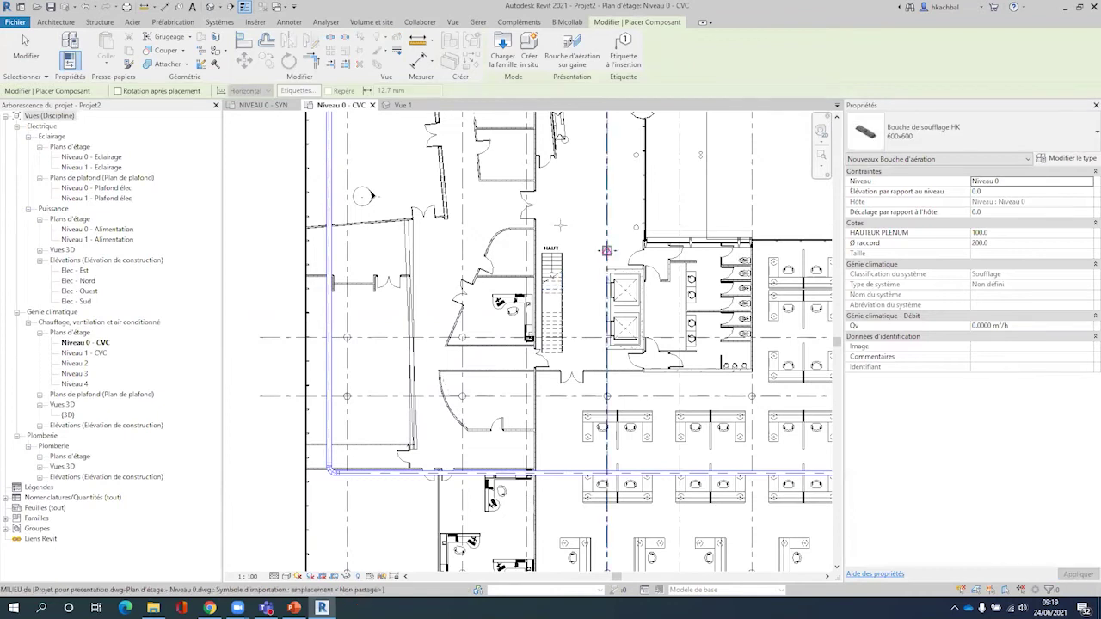
# Set the 600x600 supply air terminal's elevation above the level to 2500
pyautogui.scroll(3, 606, 250)
pyautogui.scroll(-4, 559, 224)
pyautogui.scroll(-2, 559, 258)
pyautogui.click(934, 195)
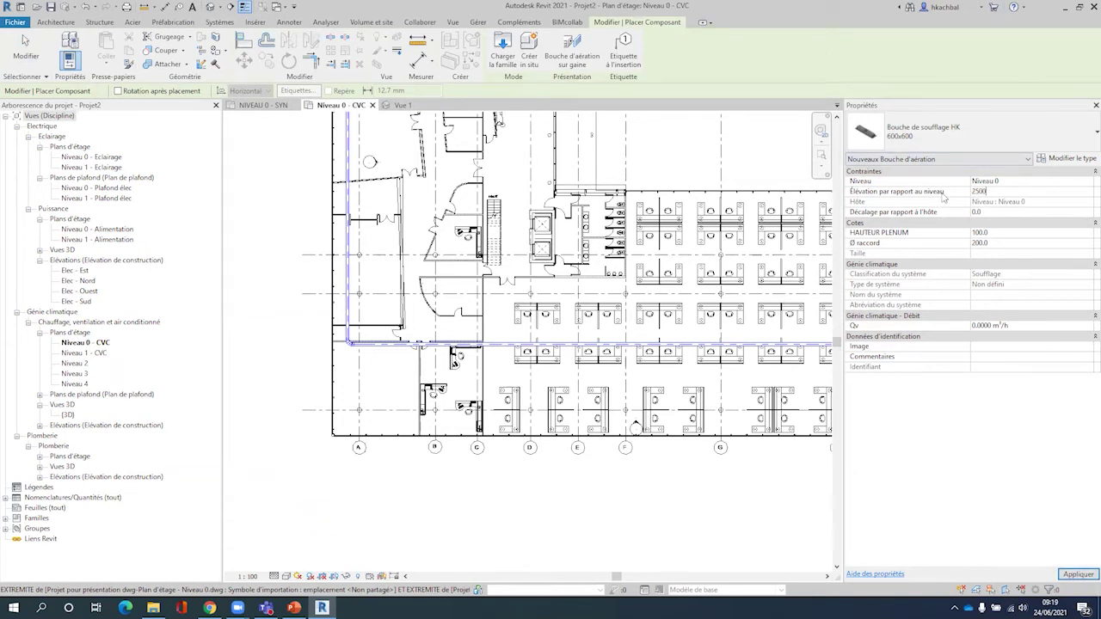
# Place three more 600x600 supply diffusers near grids B–E and the stair area
pyautogui.scroll(4, 490, 406)
pyautogui.moveTo(248, 356)
pyautogui.mouseDown(button='middle')
pyautogui.moveTo(327, 402)
pyautogui.moveTo(430, 409)
pyautogui.moveTo(414, 434)
pyautogui.moveTo(411, 361)
pyautogui.mouseUp(button='middle')
pyautogui.click(387, 417)
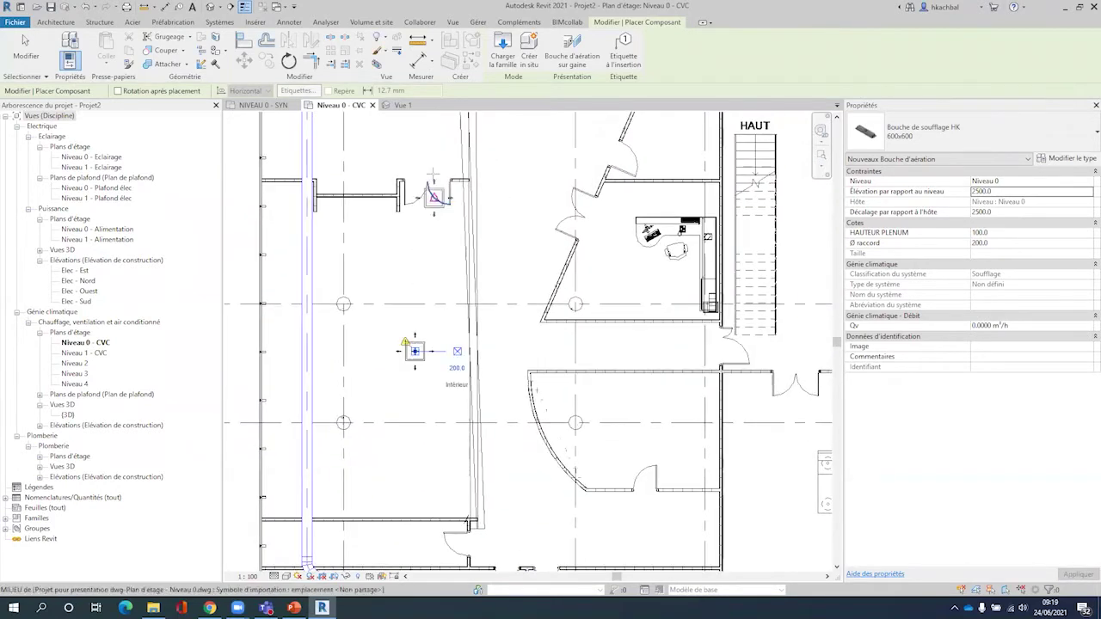
pyautogui.moveTo(408, 146); pyautogui.dragTo(430, 387, button='middle')
pyautogui.click(432, 233)
pyautogui.scroll(-4, 430, 240)
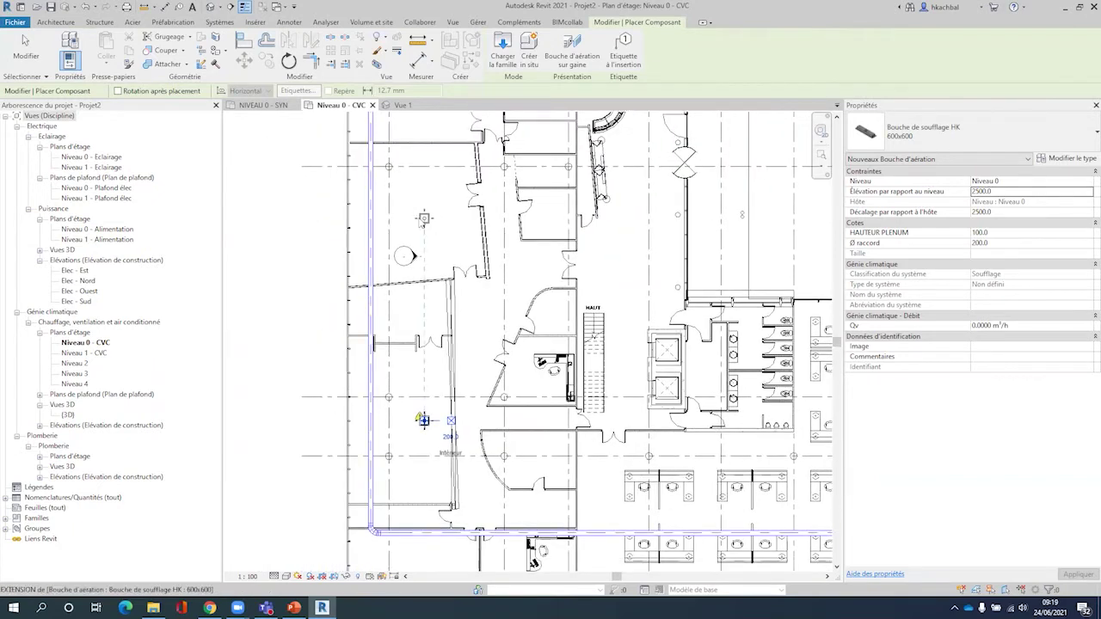
pyautogui.click(423, 420)
pyautogui.press('Escape')
pyautogui.press('Escape')
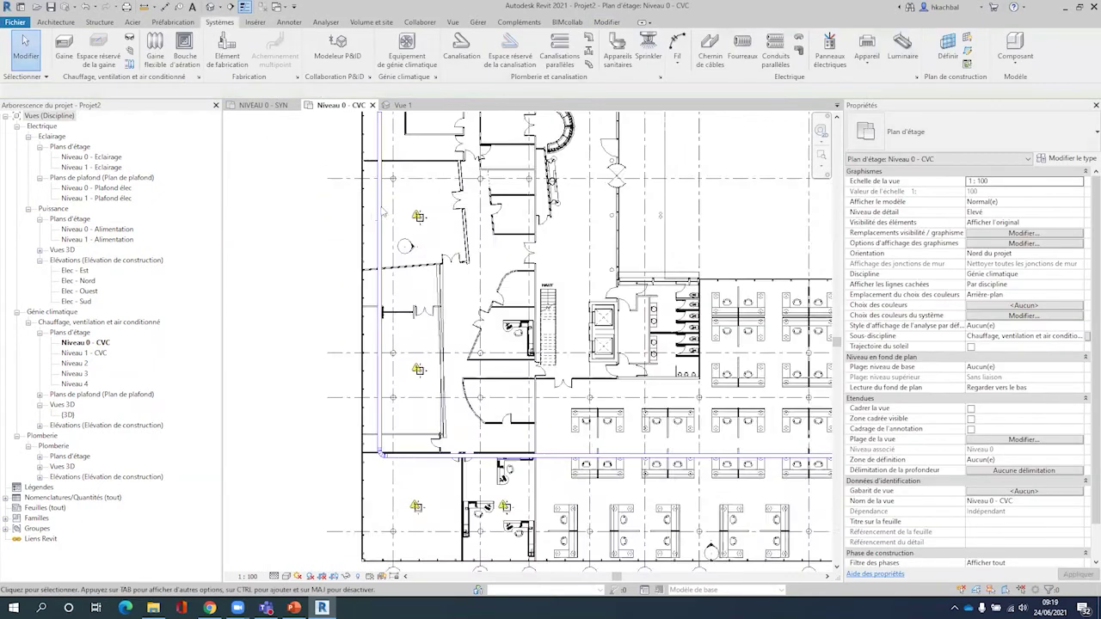
pyautogui.scroll(-3, 417, 217)
pyautogui.click(383, 211)
pyautogui.write('3500')
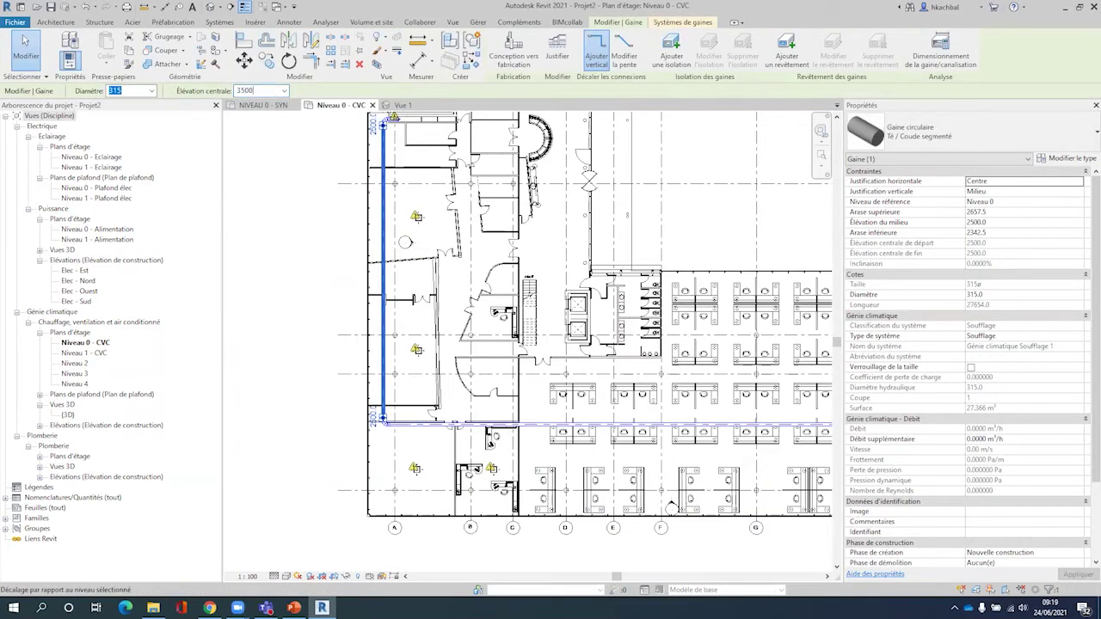
# Raise the main supply duct to a 3500 mm centre elevation
pyautogui.press('Return')
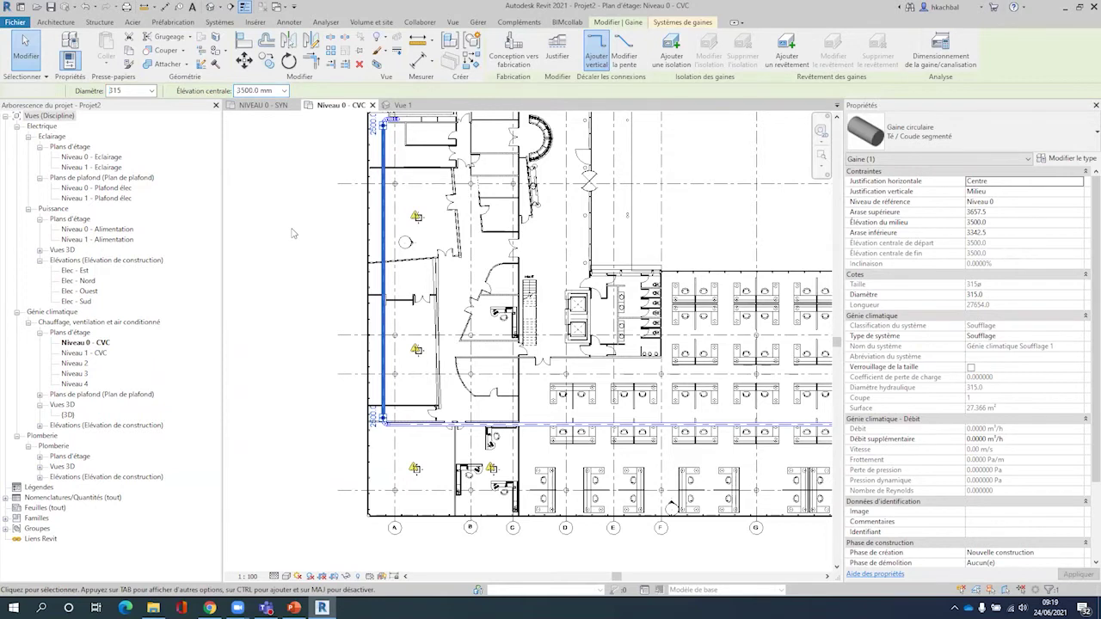
pyautogui.click(292, 232)
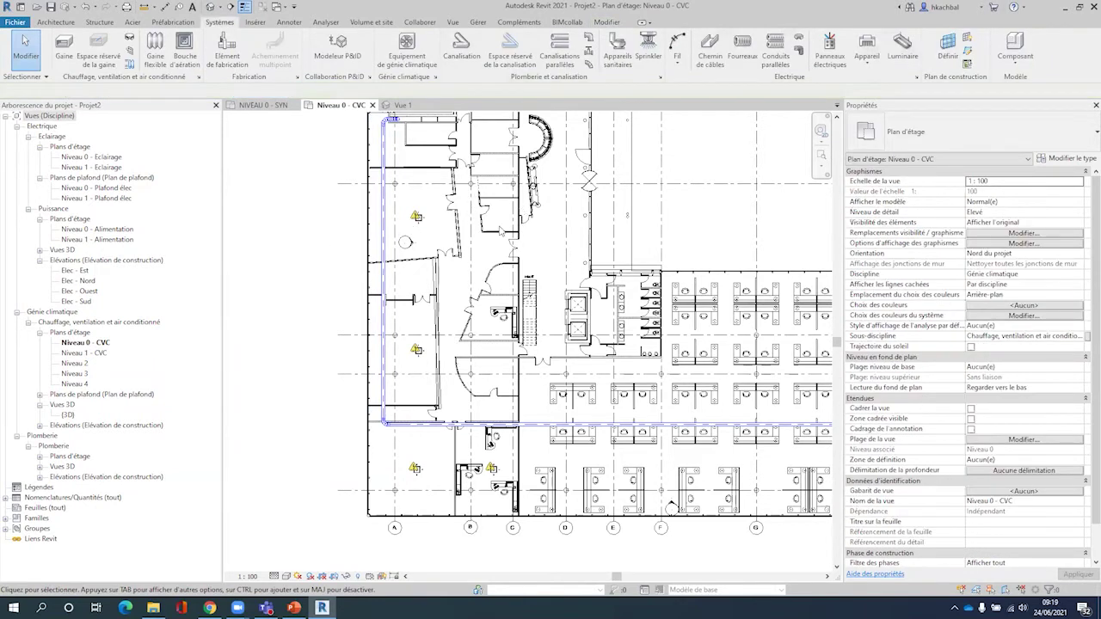
pyautogui.scroll(3, 392, 215)
pyautogui.scroll(2, 391, 215)
pyautogui.click(462, 220)
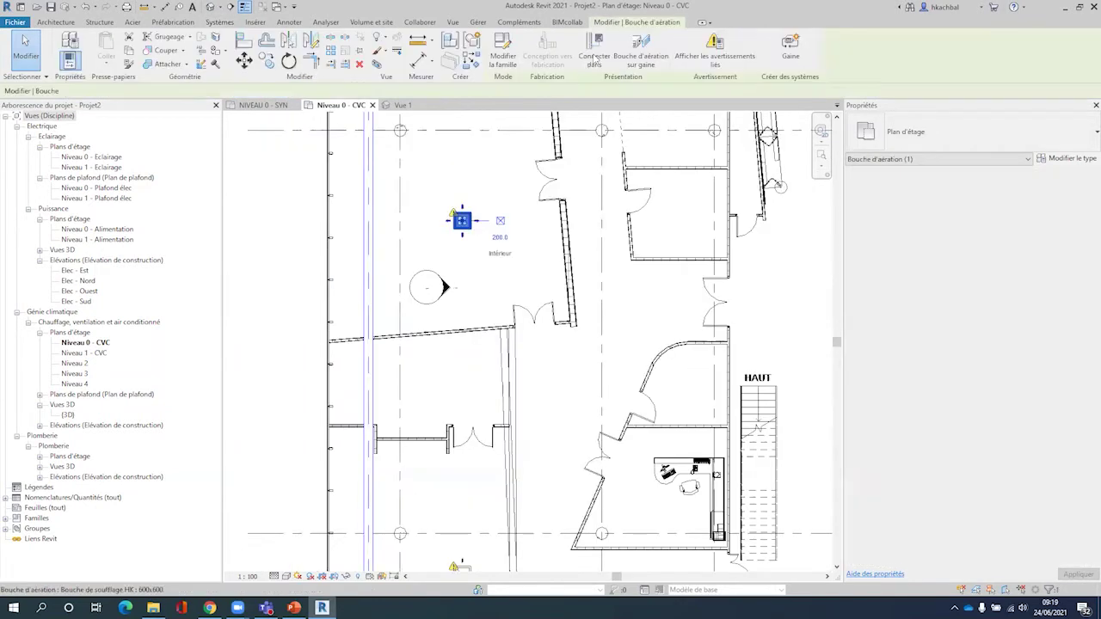
pyautogui.click(395, 256)
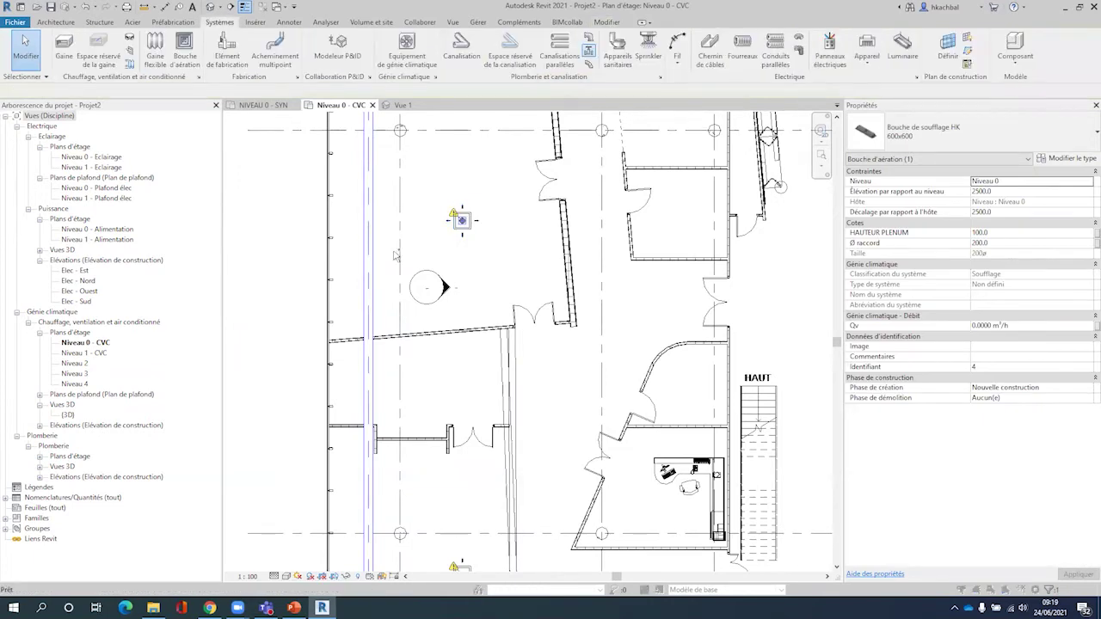
pyautogui.scroll(3, 387, 255)
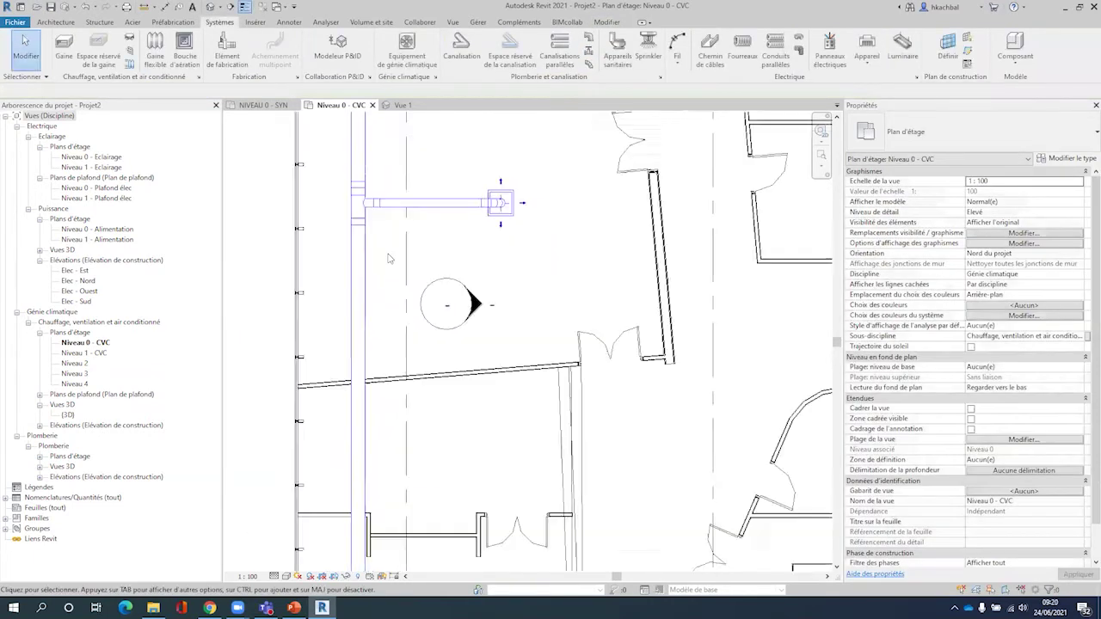
pyautogui.scroll(-5, 486, 365)
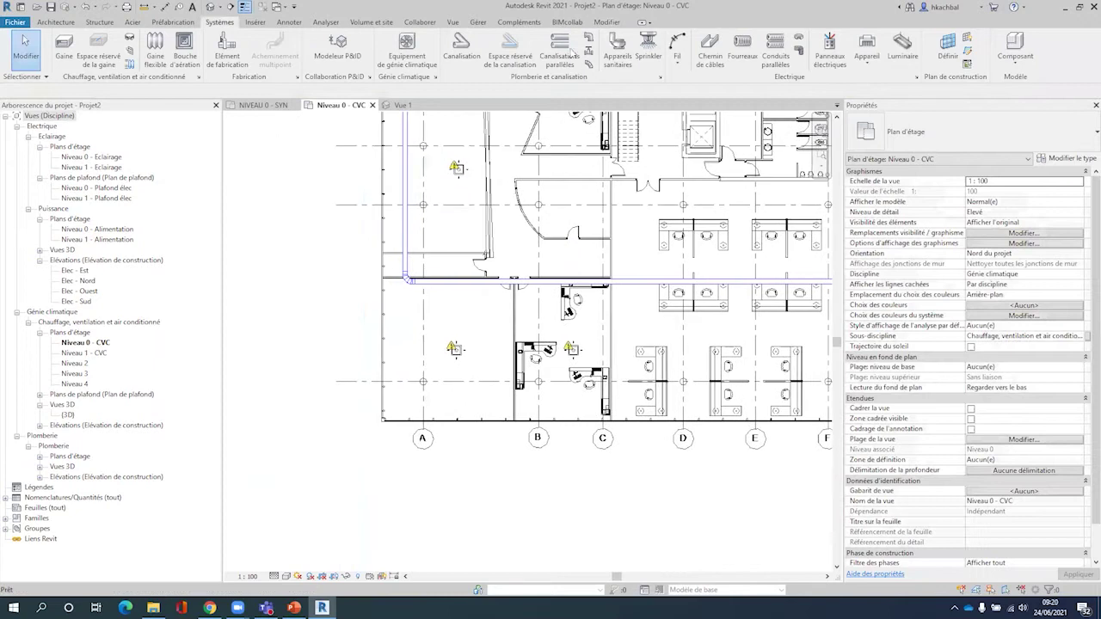
# Connect two air terminals to the main supply duct with branch ducts
pyautogui.click(454, 348)
pyautogui.click(598, 346)
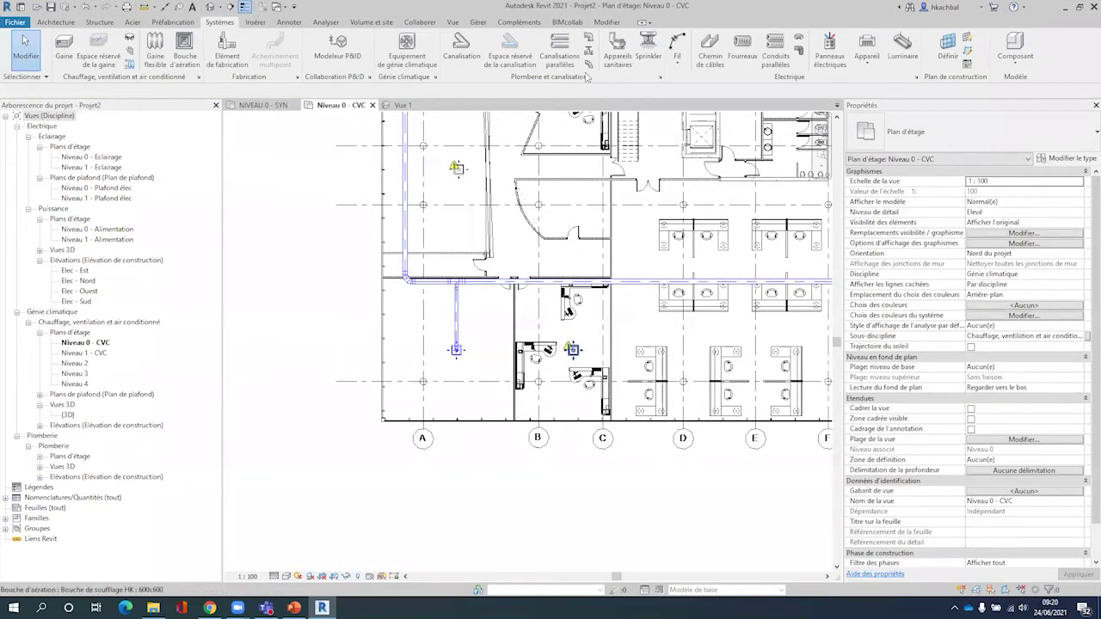
pyautogui.click(572, 349)
pyautogui.click(469, 172)
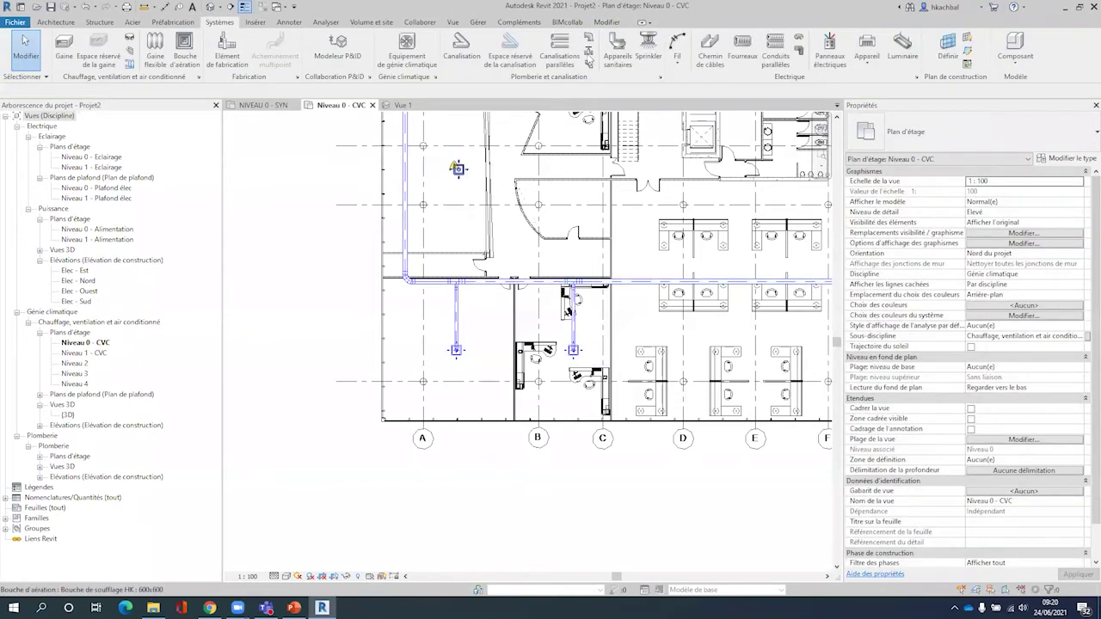
pyautogui.click(456, 168)
pyautogui.click(596, 51)
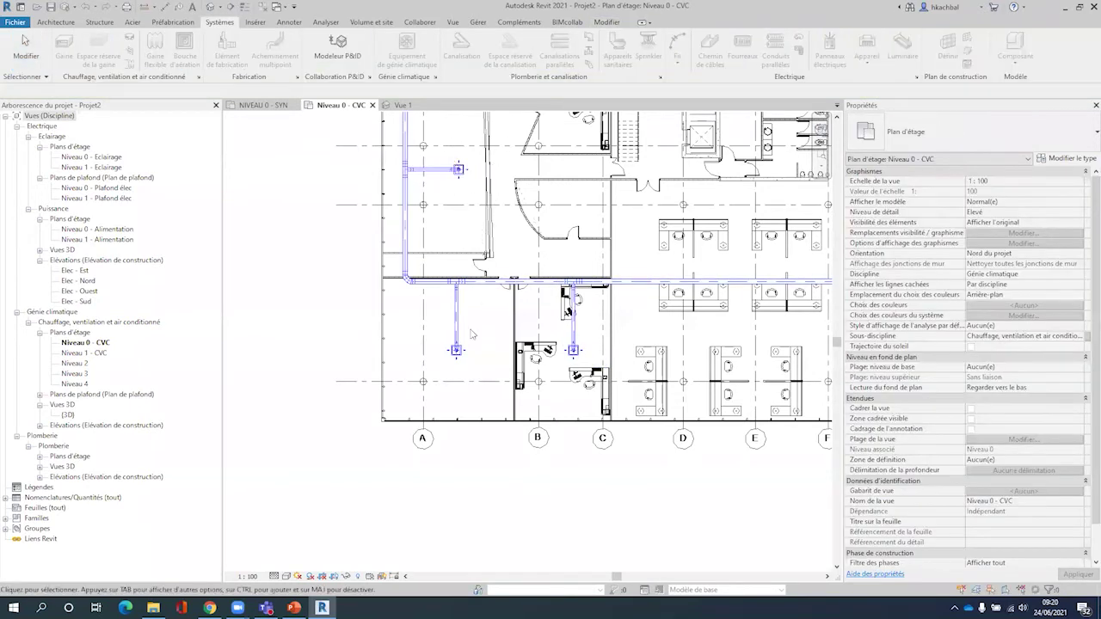
pyautogui.press('Escape')
pyautogui.scroll(1, 473, 337)
pyautogui.scroll(3, 473, 337)
pyautogui.scroll(2, 477, 340)
pyautogui.scroll(-2, 477, 341)
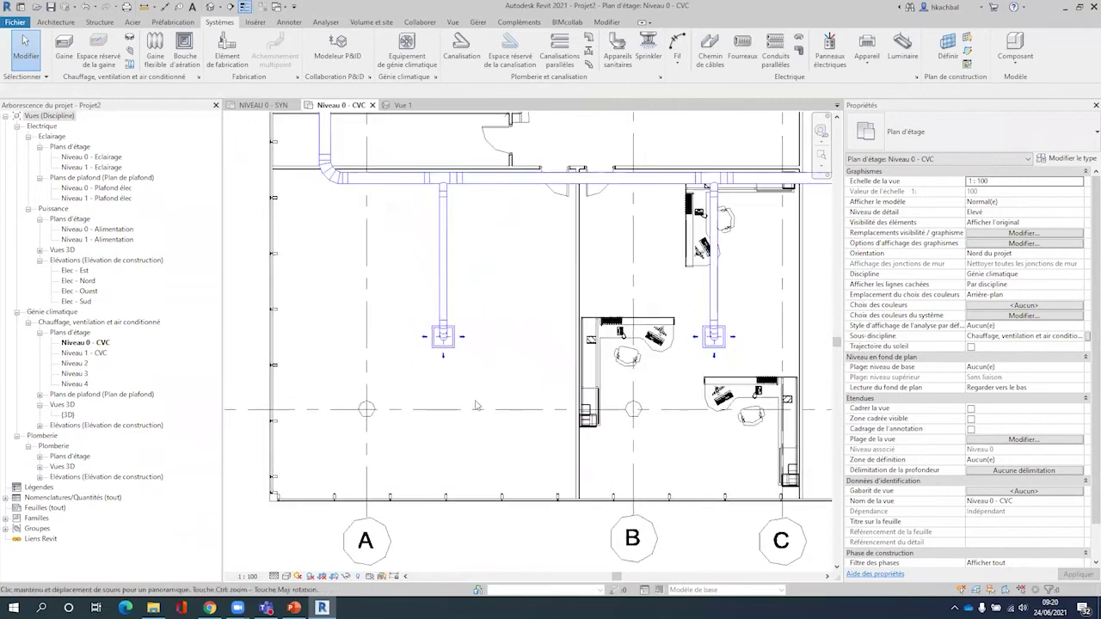
pyautogui.moveTo(467, 334); pyautogui.dragTo(473, 371, button='middle')
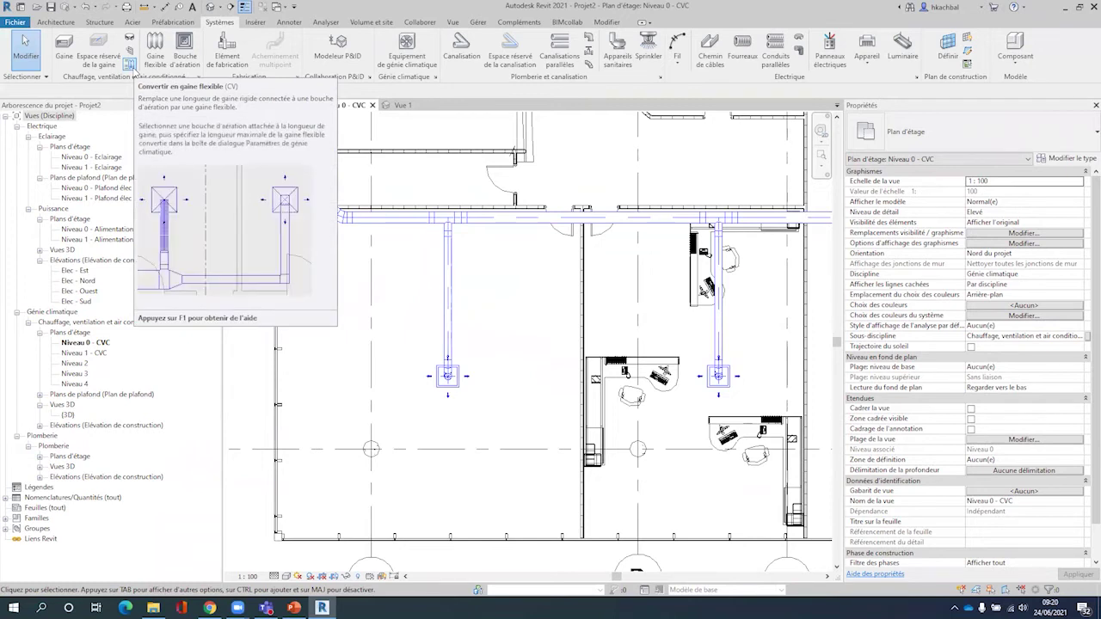
# Convert the terminal's rigid branch duct to flexible duct with a 1500 maximum length
pyautogui.click(132, 69)
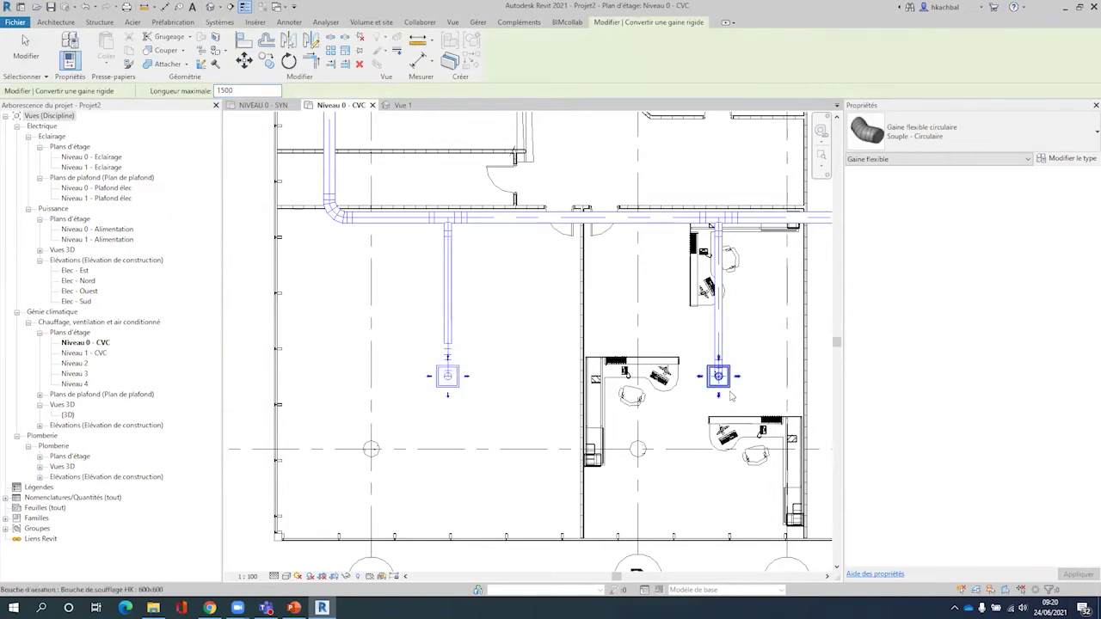
pyautogui.scroll(-3, 559, 275)
pyautogui.scroll(1, 559, 227)
pyautogui.scroll(1, 558, 245)
pyautogui.scroll(1, 555, 267)
pyautogui.scroll(1, 555, 286)
pyautogui.scroll(-2, 550, 288)
pyautogui.scroll(-1, 541, 294)
pyautogui.press('Escape')
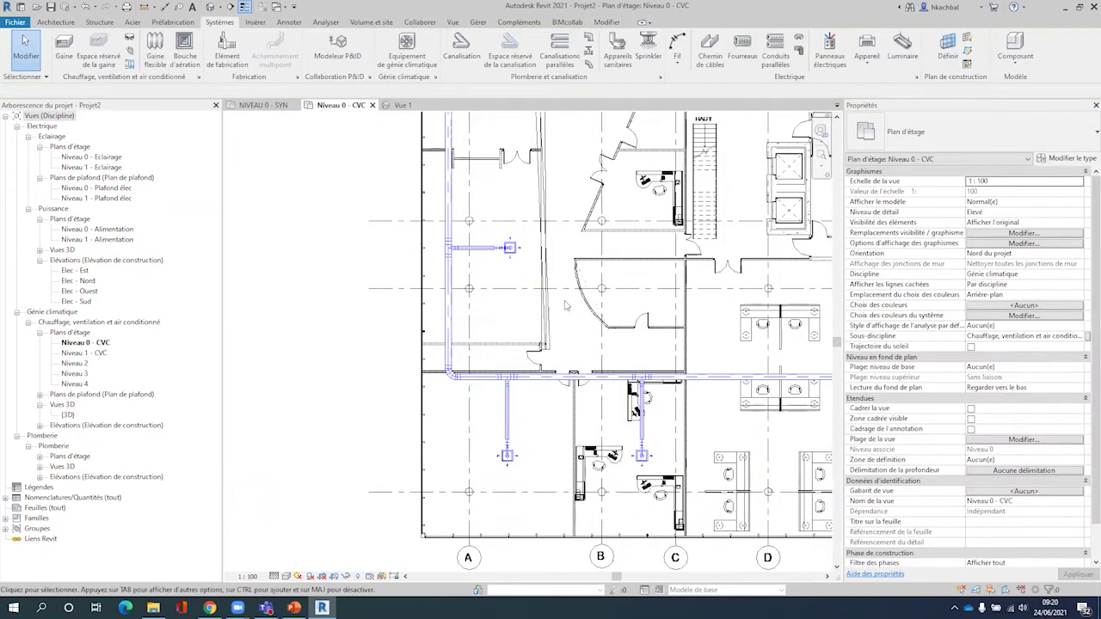
# Zoom out to show the whole floor plan with the supply duct loop
pyautogui.scroll(-3, 565, 305)
pyautogui.moveTo(565, 305); pyautogui.dragTo(430, 335, button='middle')
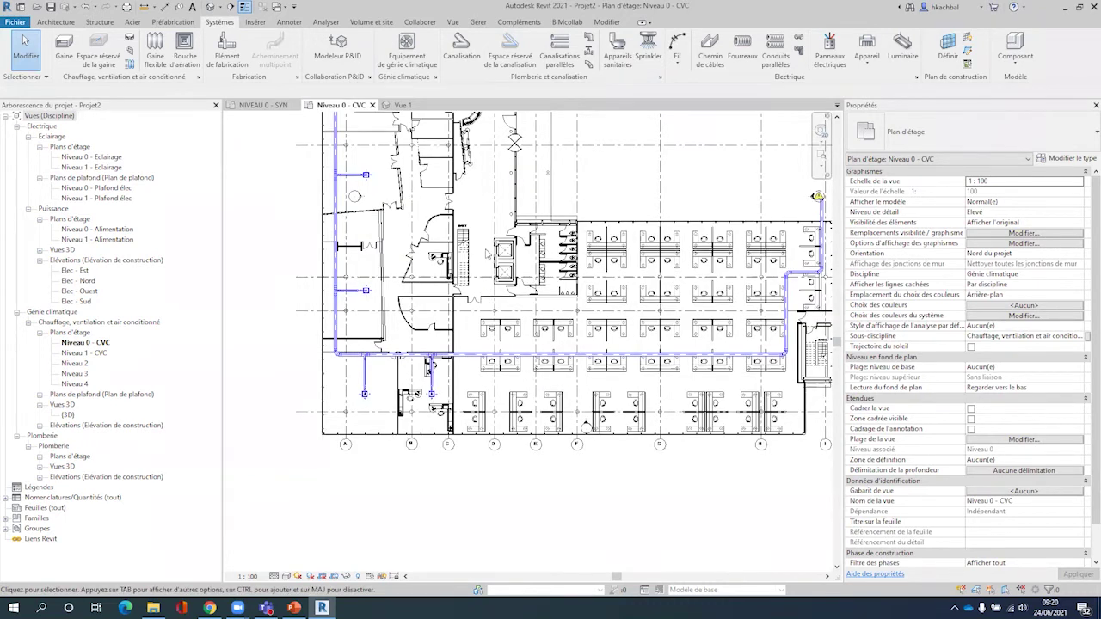
pyautogui.scroll(-1, 488, 252)
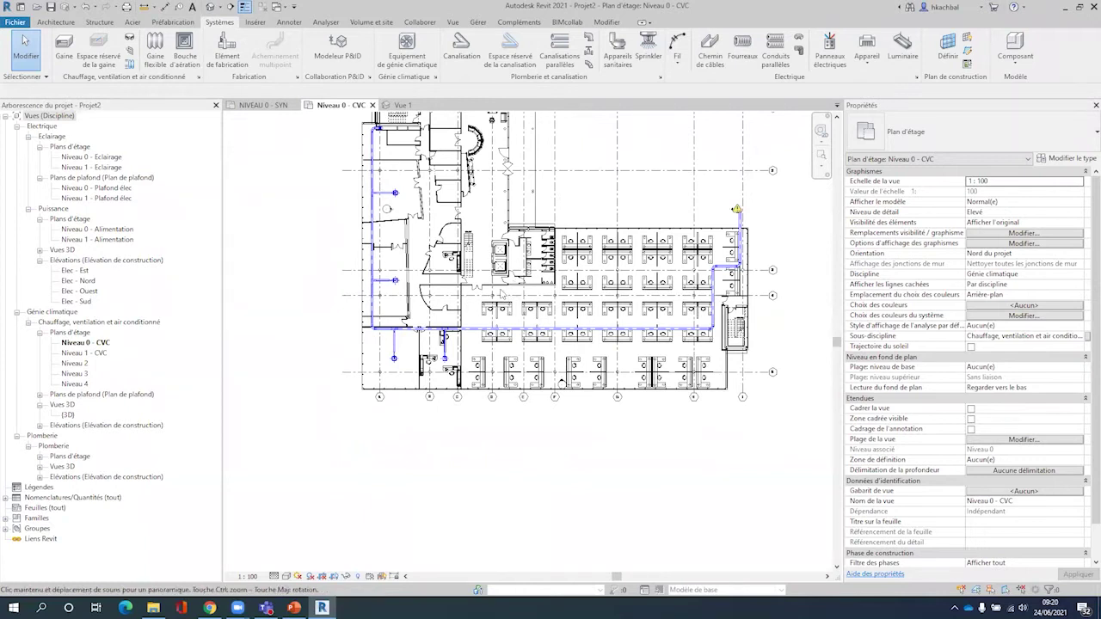
pyautogui.scroll(-1, 507, 297)
pyautogui.moveTo(504, 287); pyautogui.dragTo(502, 293, button='middle')
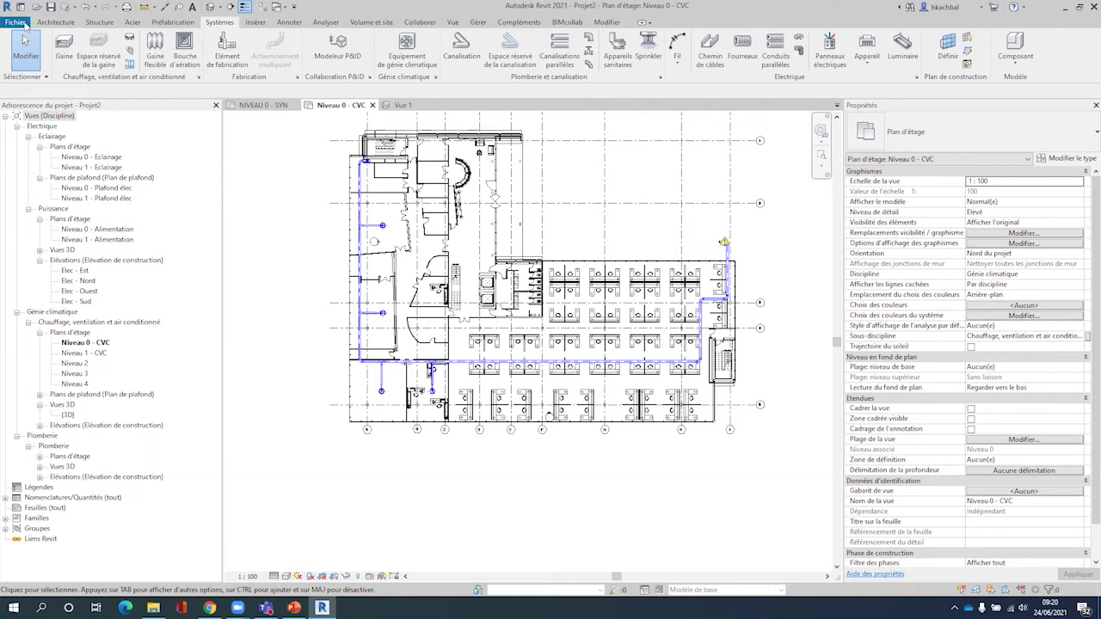
# Start a DWG export of the current Niveau 0 - CVC plan view
pyautogui.click(26, 26)
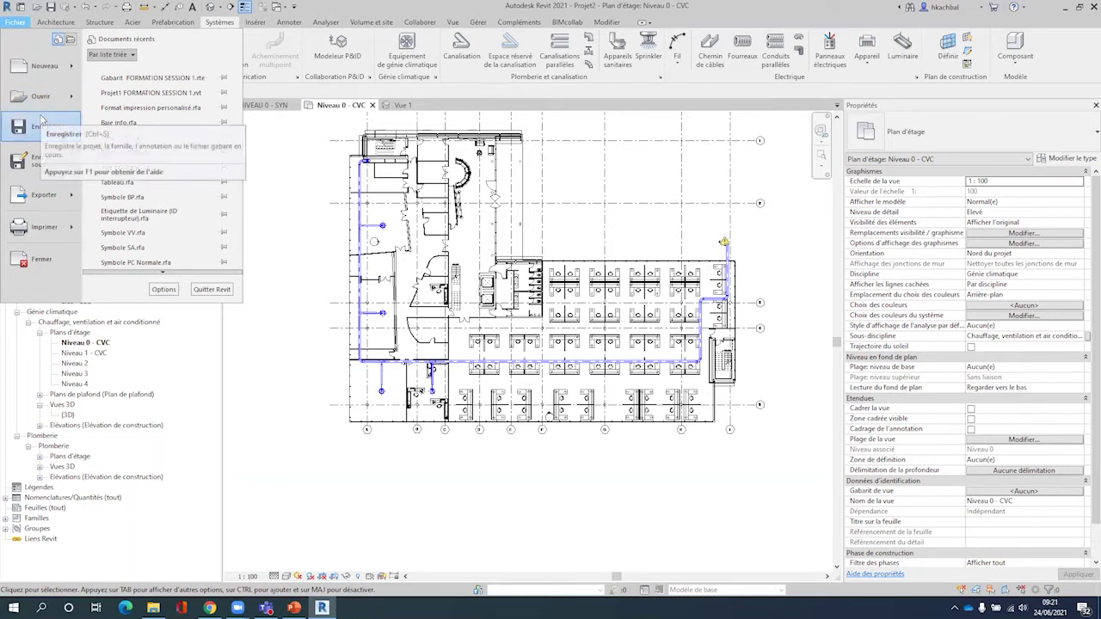
pyautogui.moveTo(43, 194)
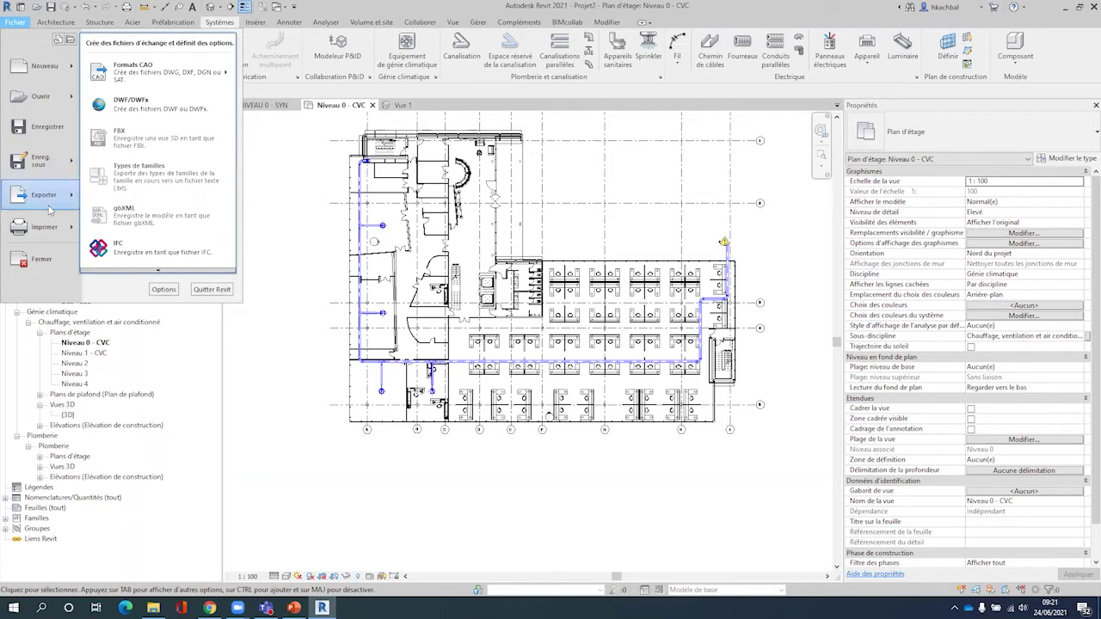
pyautogui.moveTo(159, 71)
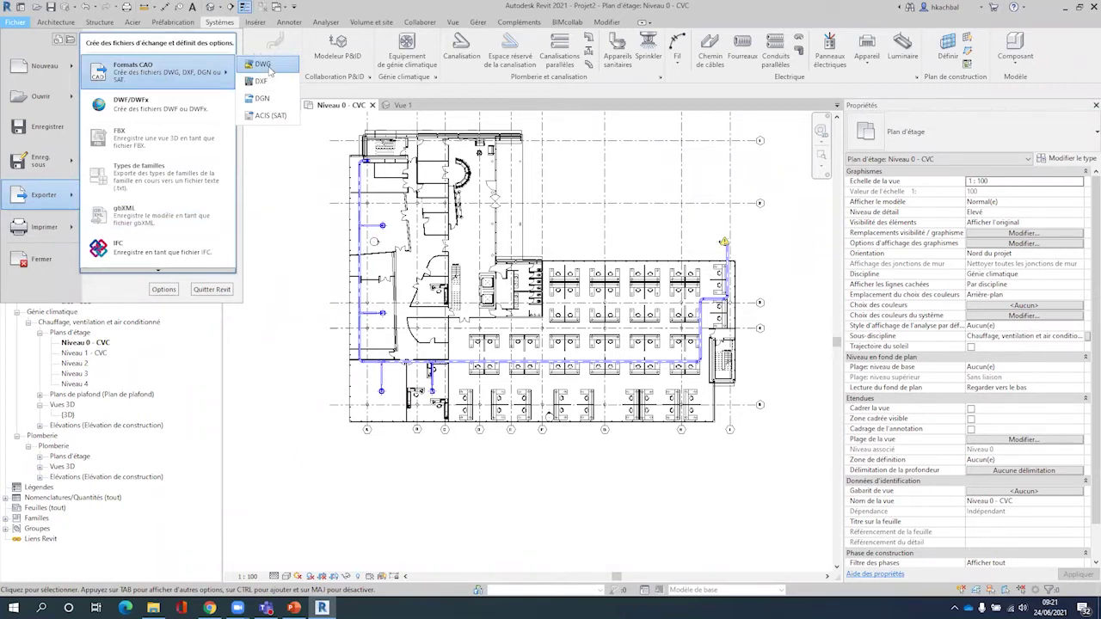
pyautogui.click(270, 71)
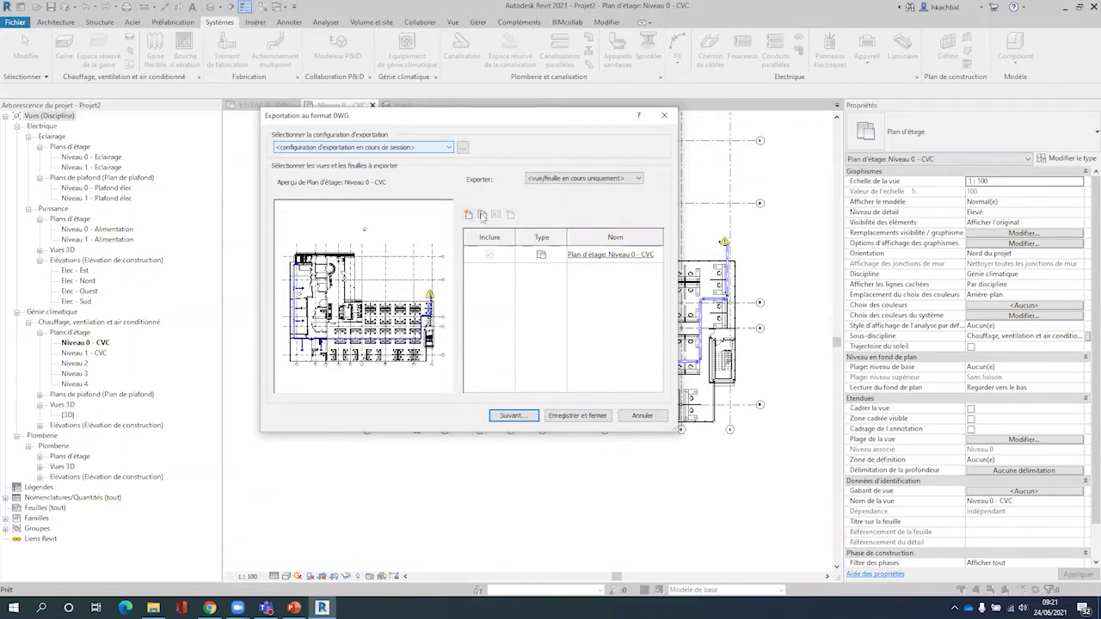
# Open the DWG/DXF export setup and review its layers, e.g. Gaine on M-HVAC-DUCT
pyautogui.click(462, 148)
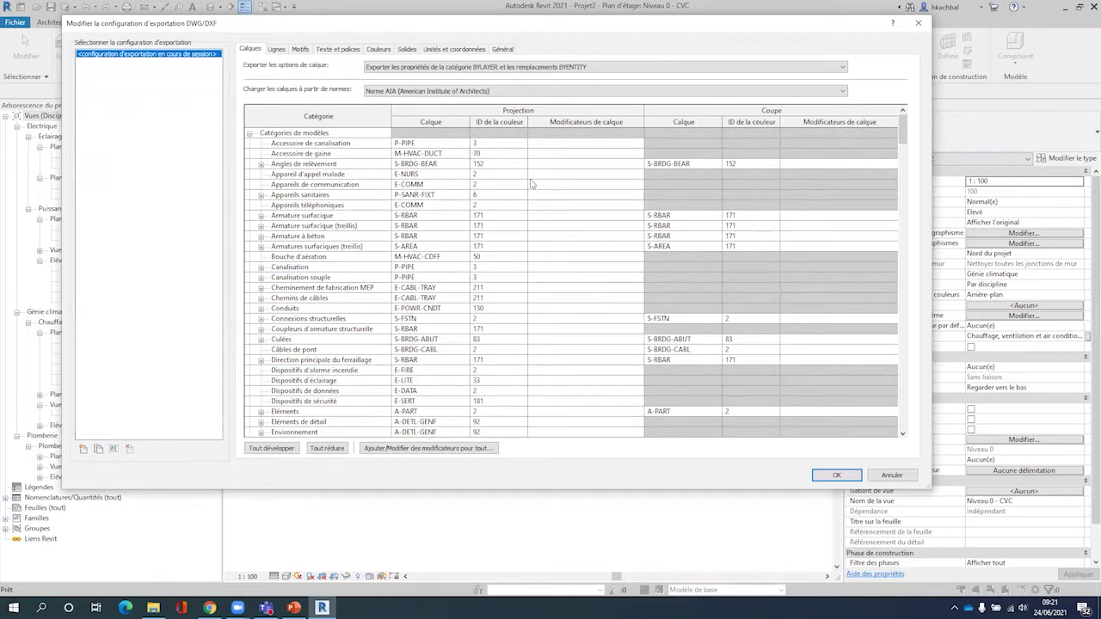
pyautogui.scroll(-1, 435, 203)
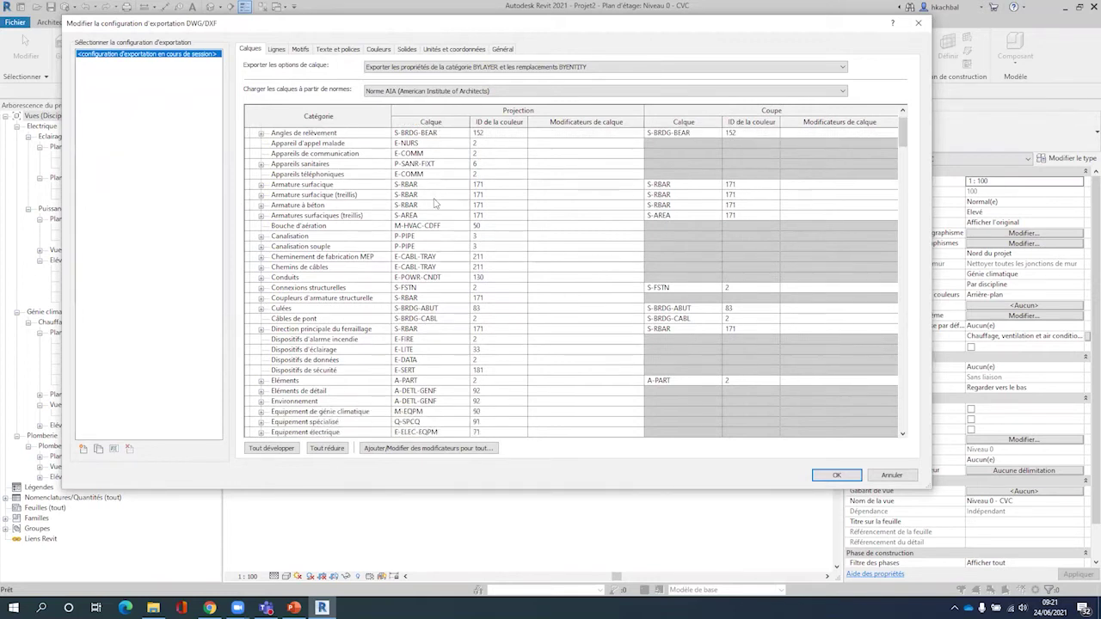
pyautogui.scroll(-2, 433, 203)
pyautogui.scroll(-2, 432, 202)
pyautogui.scroll(-3, 429, 202)
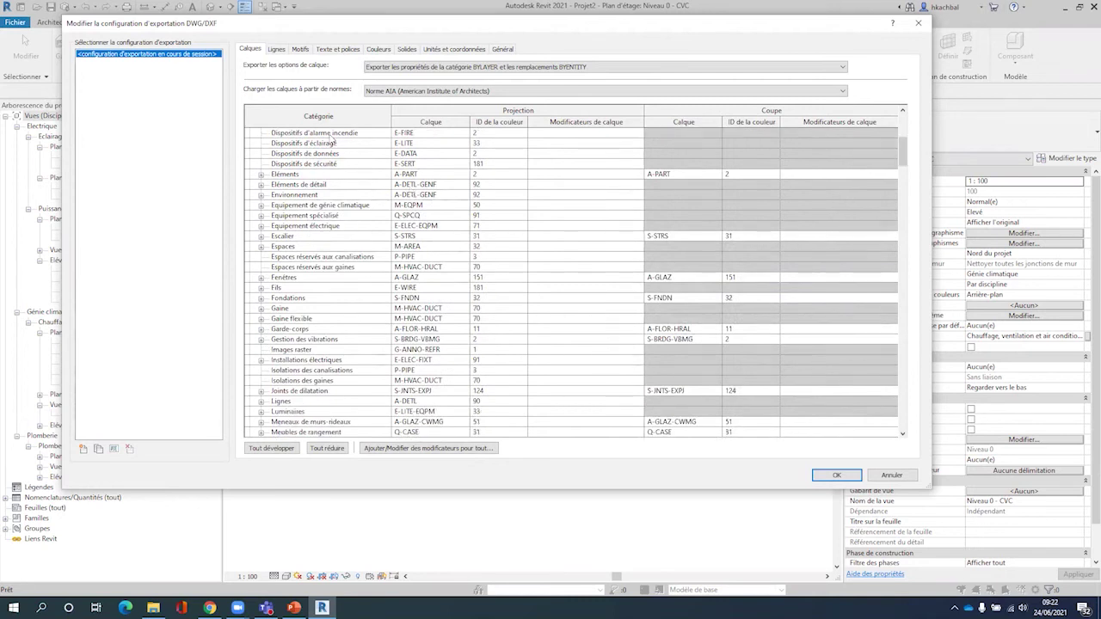
pyautogui.scroll(1, 326, 206)
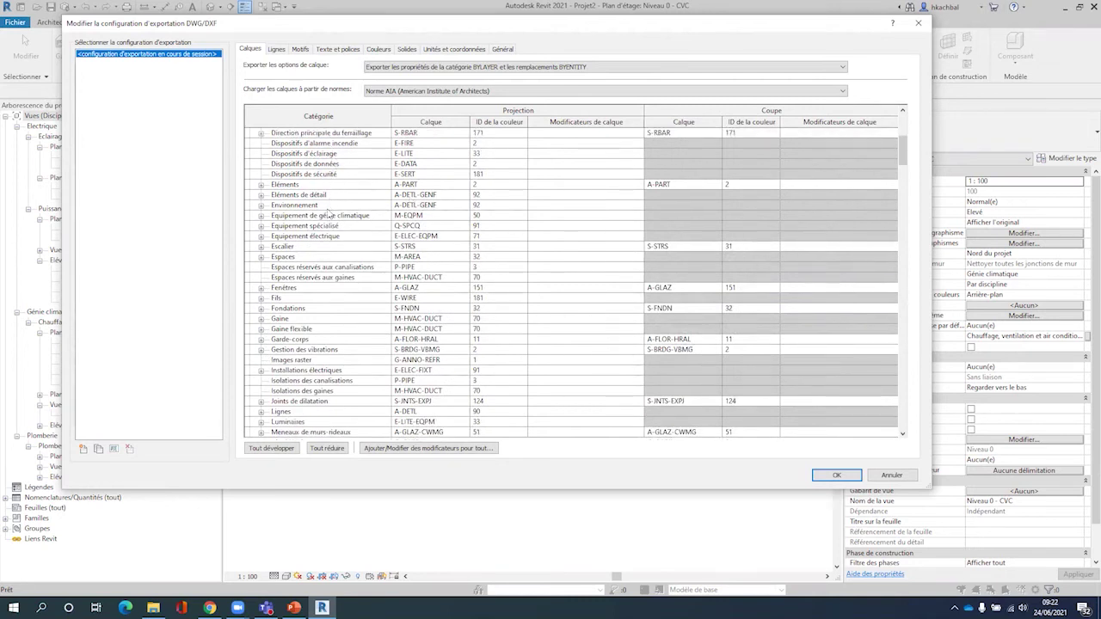
pyautogui.scroll(1, 319, 198)
pyautogui.scroll(1, 305, 185)
pyautogui.scroll(1, 292, 172)
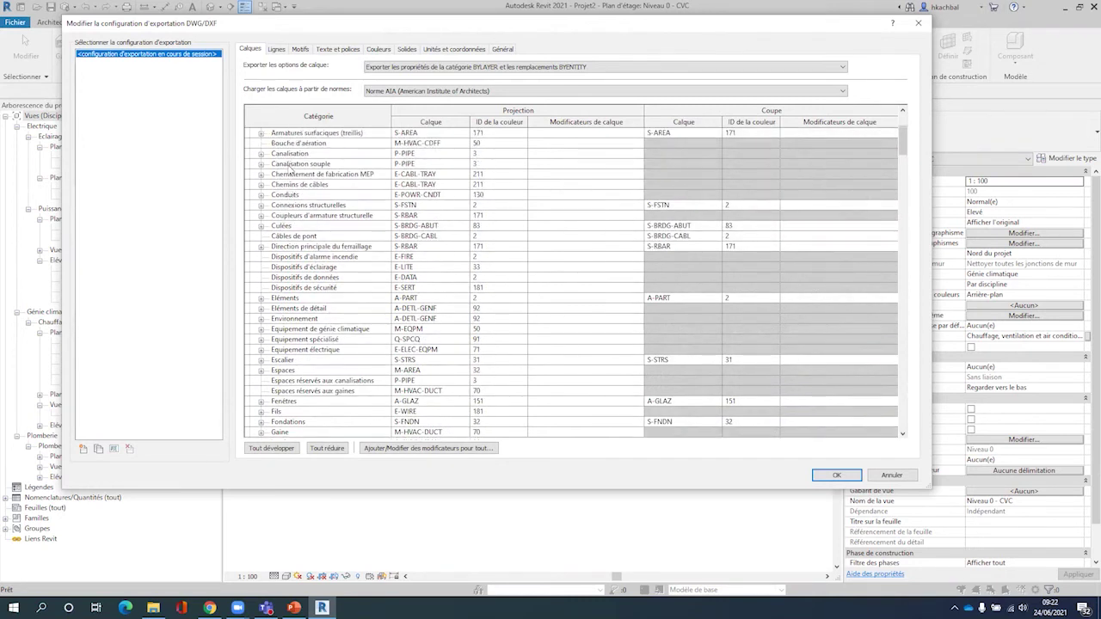
pyautogui.scroll(-1, 291, 191)
pyautogui.scroll(-2, 275, 354)
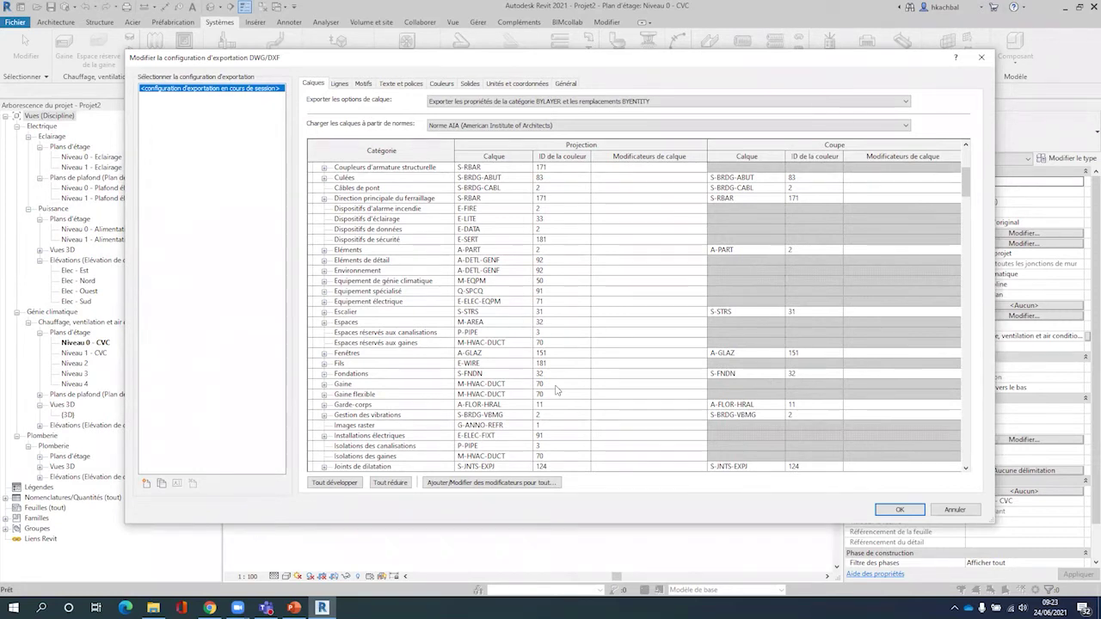
# Launch AutoCAD 2019 from the Start menu and confirm the export layer settings
pyautogui.click(13, 607)
pyautogui.write('aut')
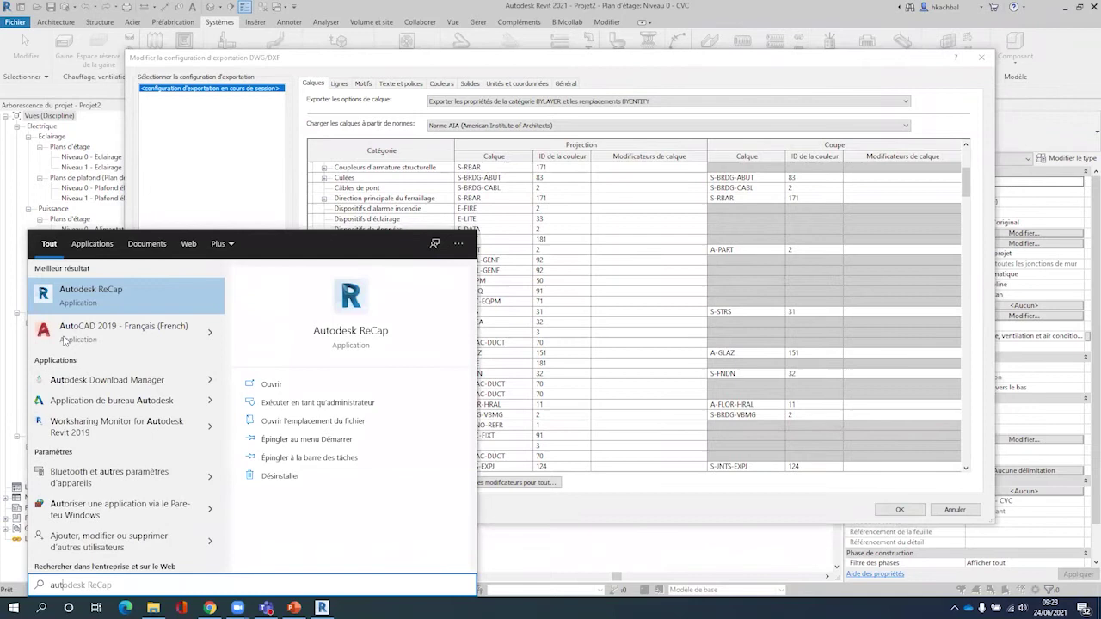
pyautogui.click(65, 337)
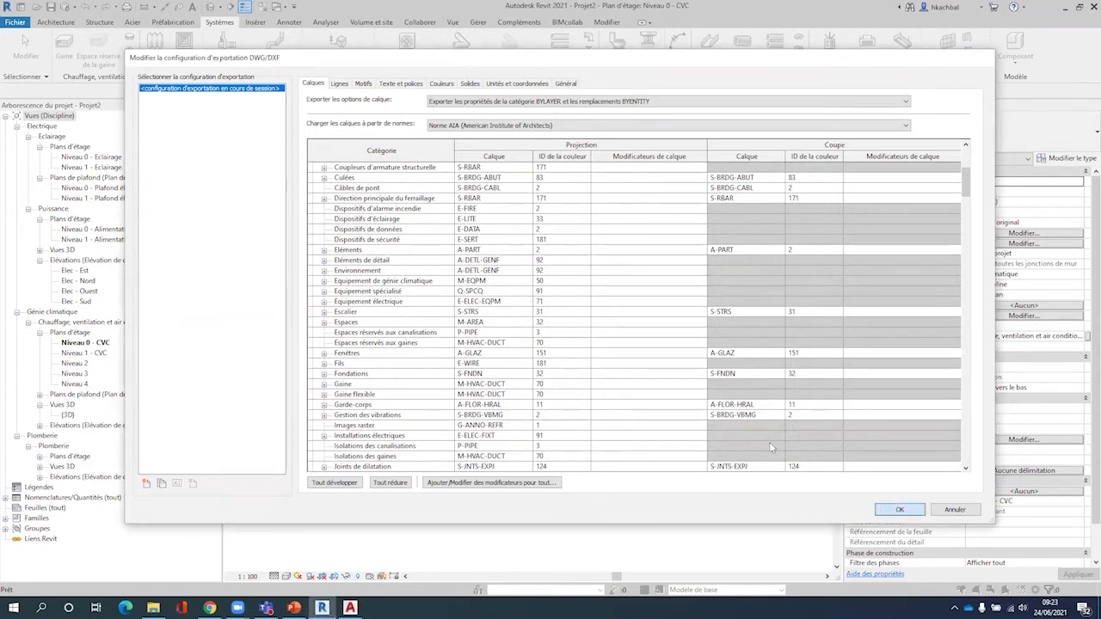
pyautogui.press('Return')
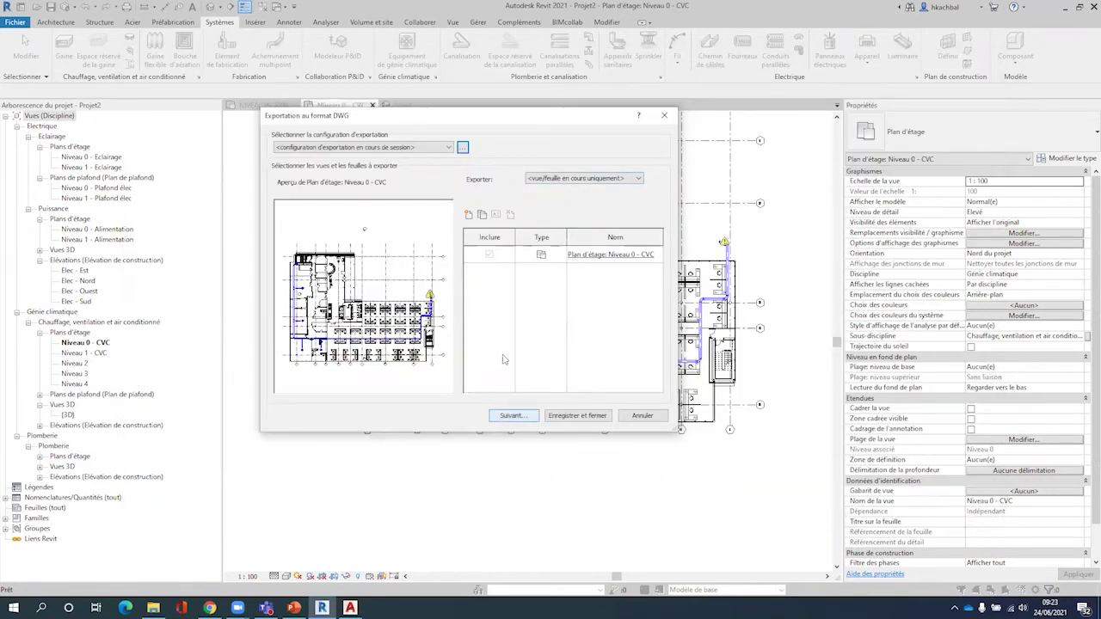
# Create a new folder 'export 01' and open it as the DWG save destination
pyautogui.click(513, 416)
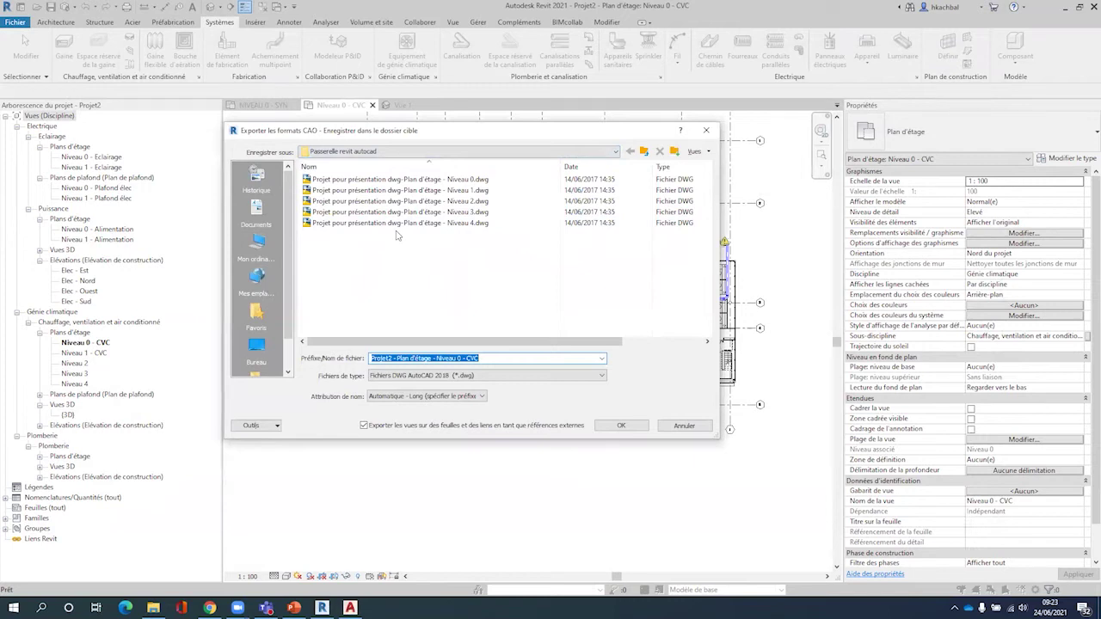
pyautogui.rightClick(338, 255)
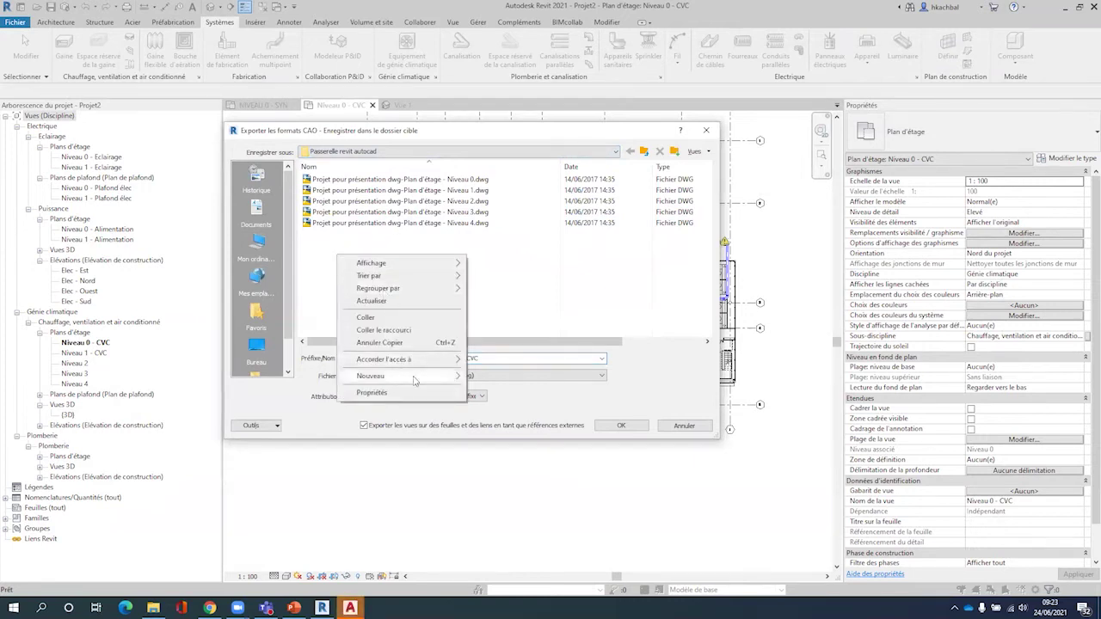
pyautogui.moveTo(371, 376)
pyautogui.click(504, 378)
pyautogui.write('export')
pyautogui.write('01')
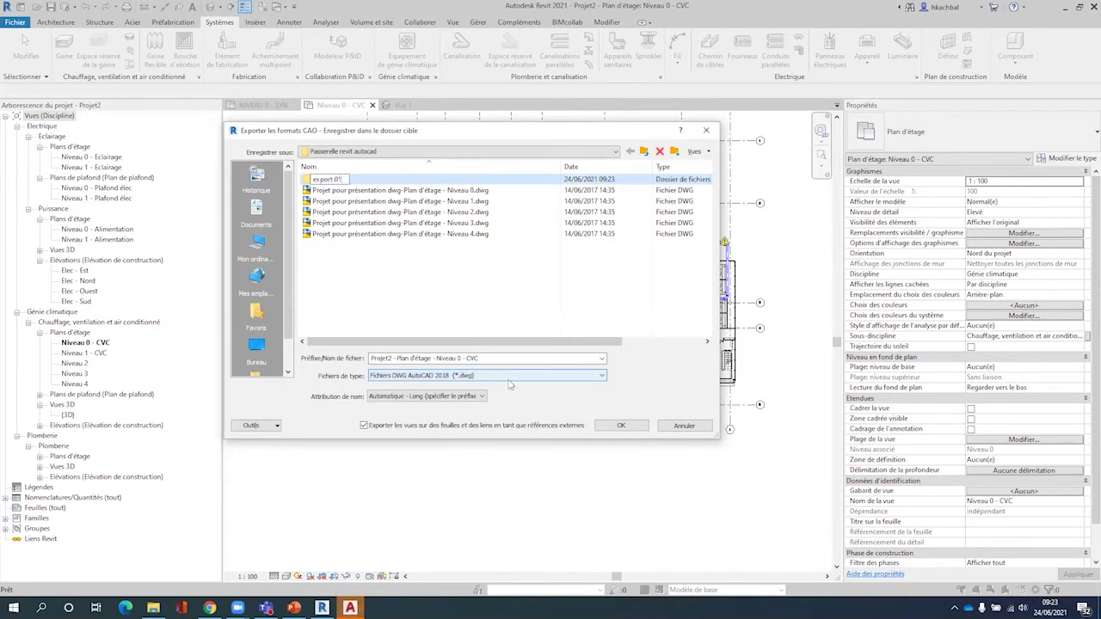
pyautogui.press('Return')
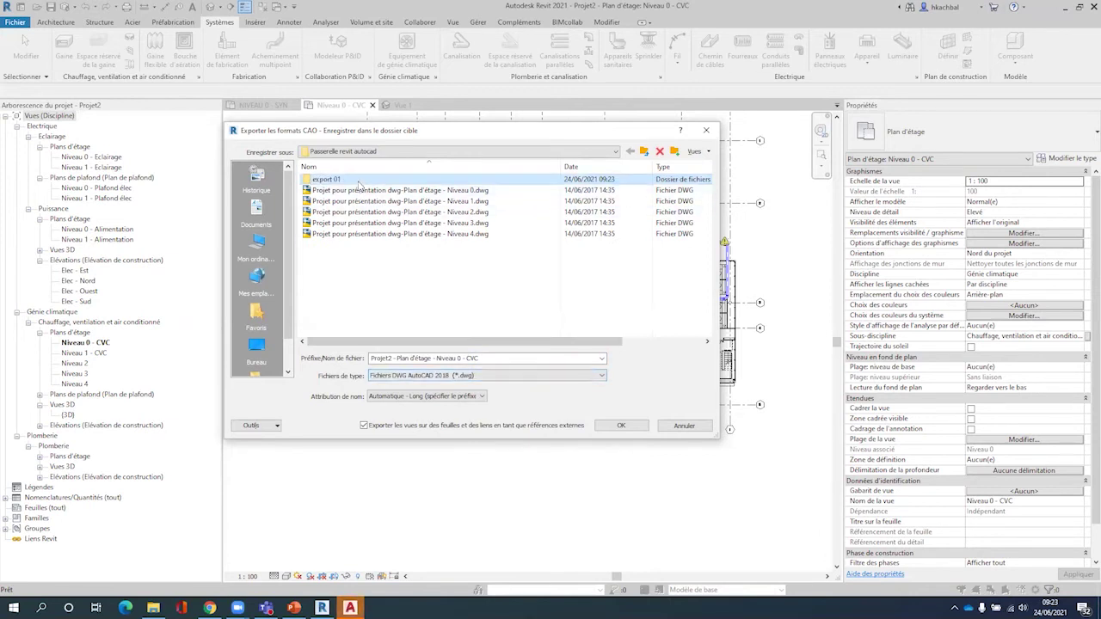
pyautogui.doubleClick(360, 181)
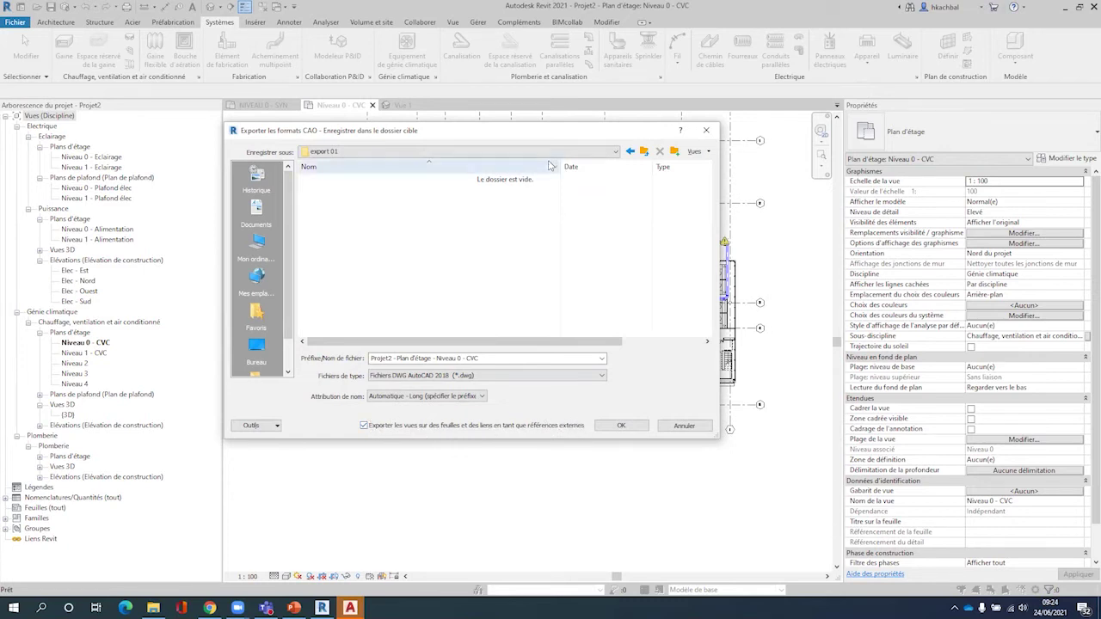
# Drag the export save dialog left to reveal the floor plan
pyautogui.moveTo(386, 130); pyautogui.dragTo(212, 119)
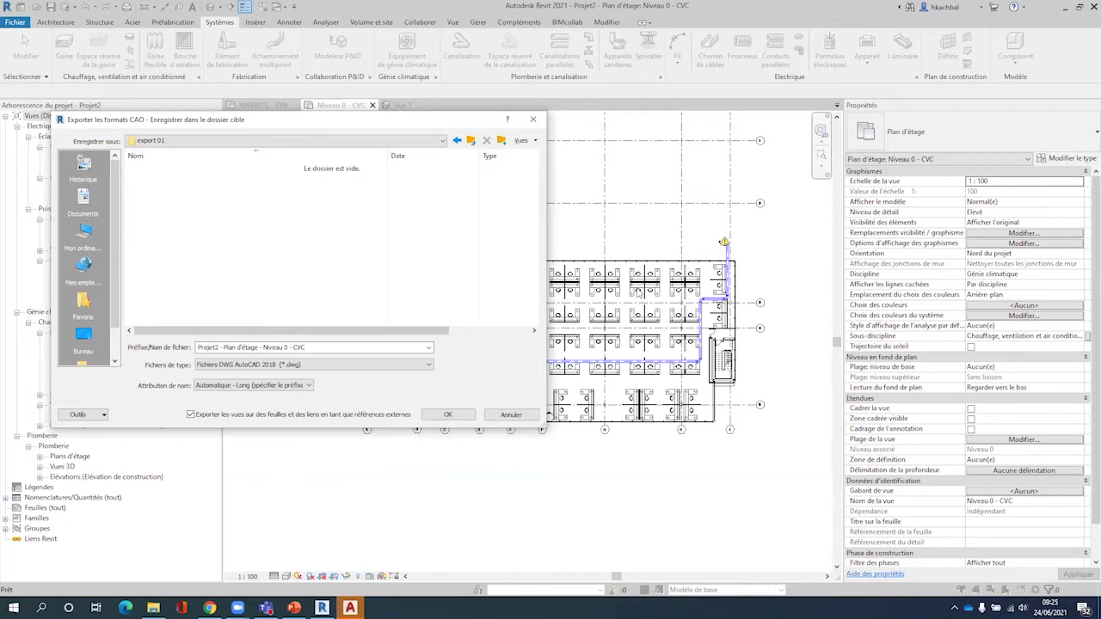
# Export the DWG and confirm export 01 holds the DWG and PCP files
pyautogui.click(439, 417)
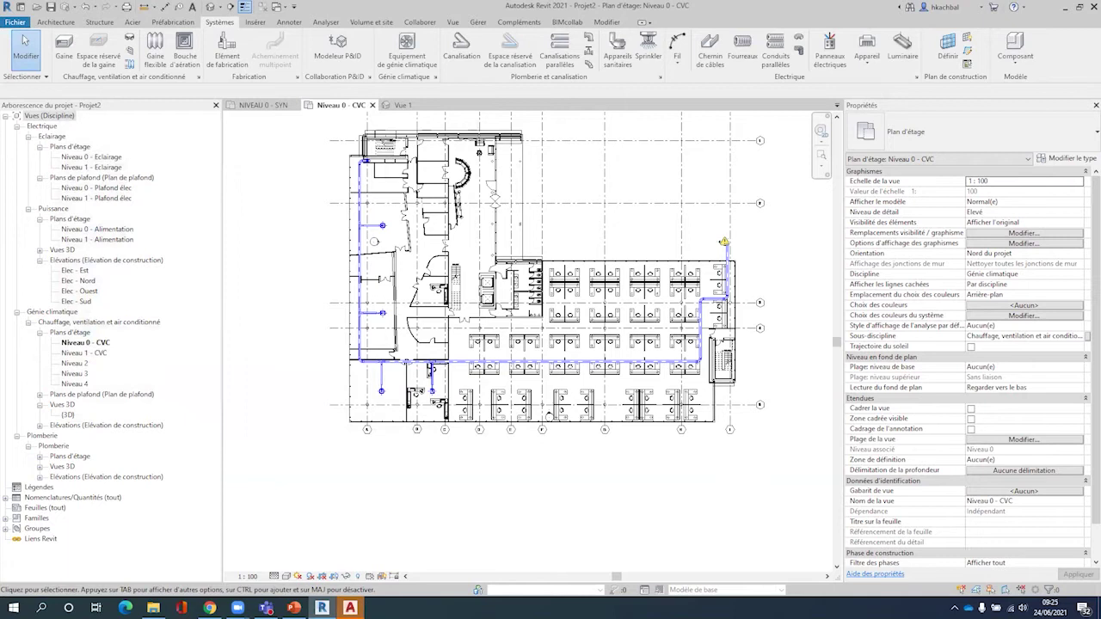
pyautogui.click(153, 608)
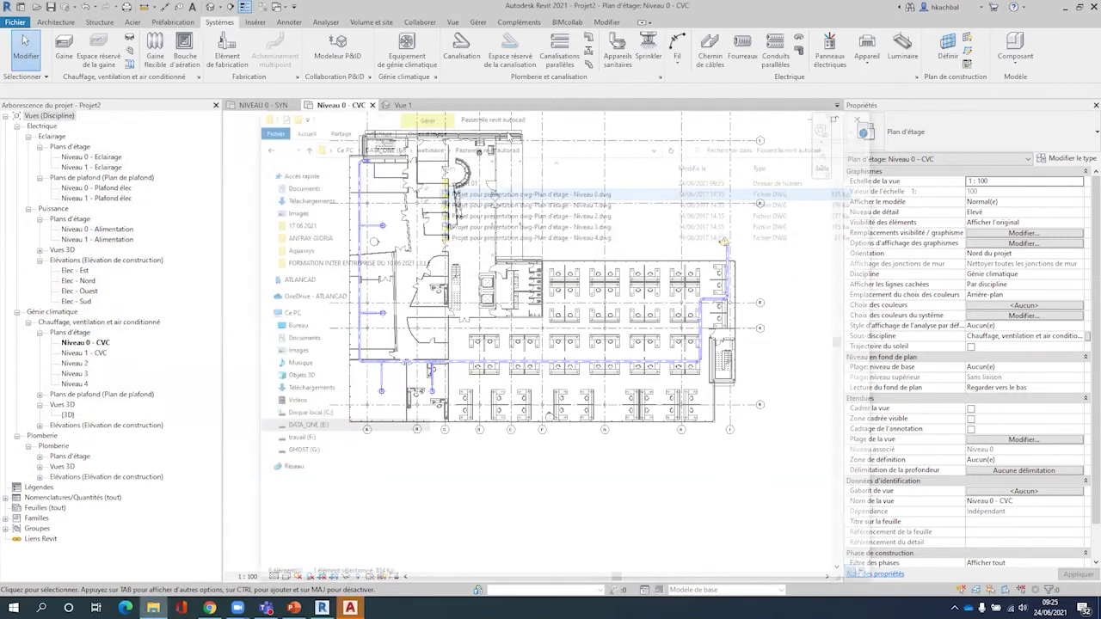
pyautogui.doubleClick(498, 126)
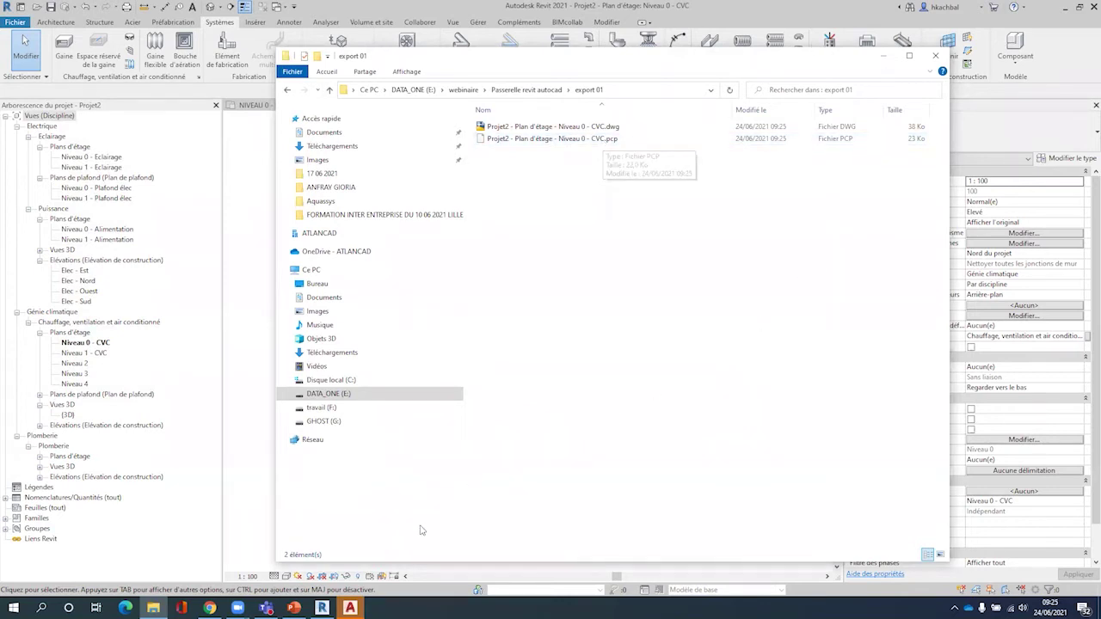
pyautogui.click(322, 608)
# Maximize AutoCAD and open Projet2 - Plan d'étage - Niveau 0 - CVC.dwg from E:\webinaire\Passerelle revit autocad\export 01
pyautogui.click(349, 608)
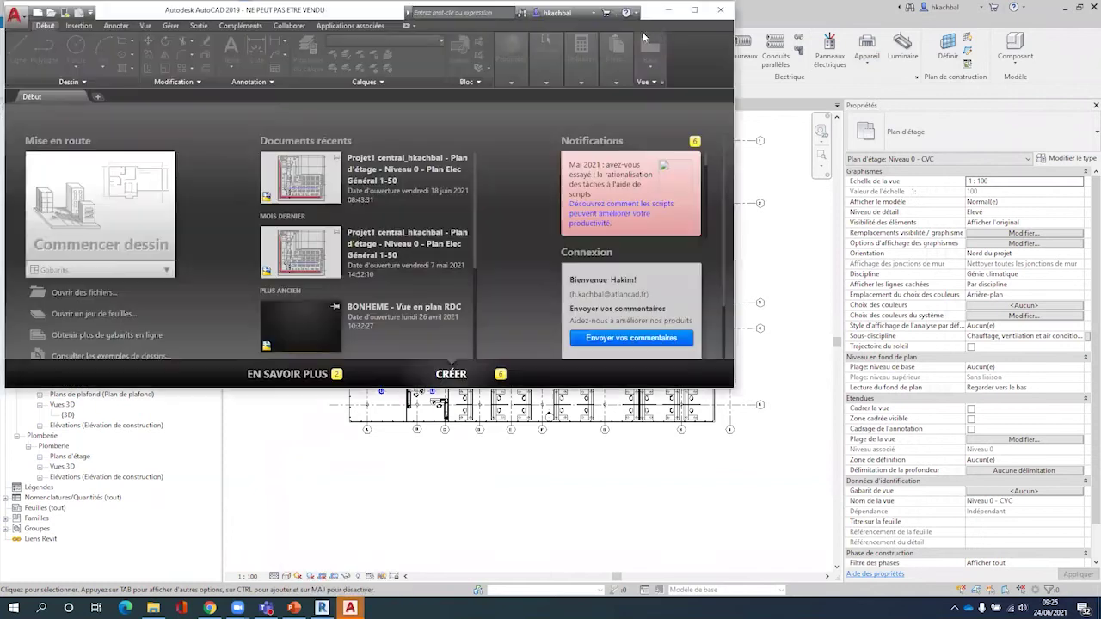
pyautogui.click(693, 10)
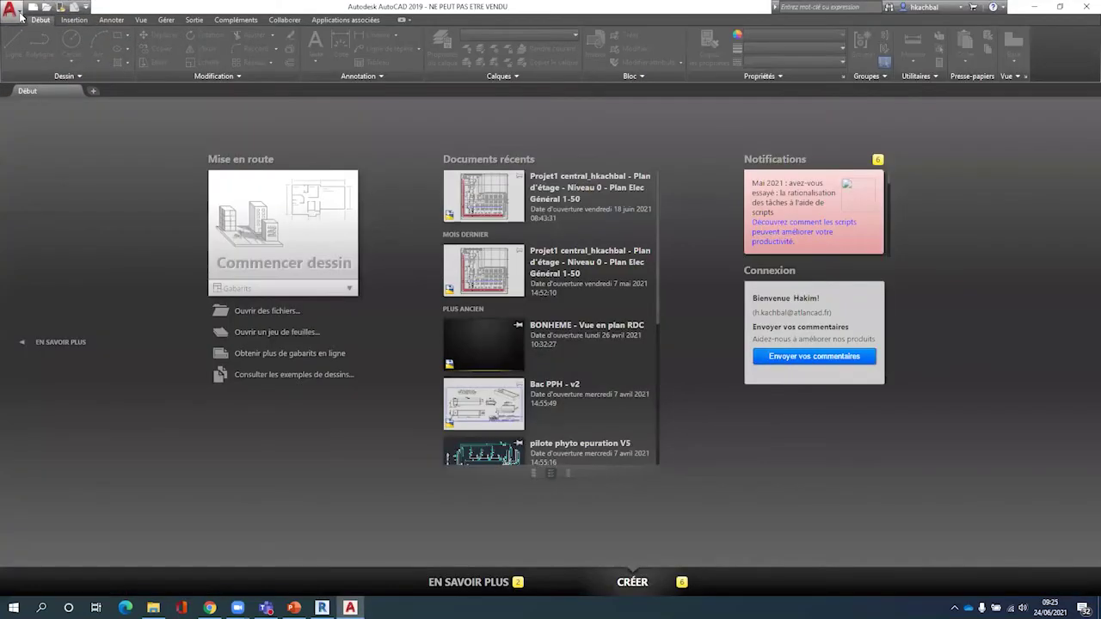
pyautogui.click(21, 16)
pyautogui.moveTo(40, 97)
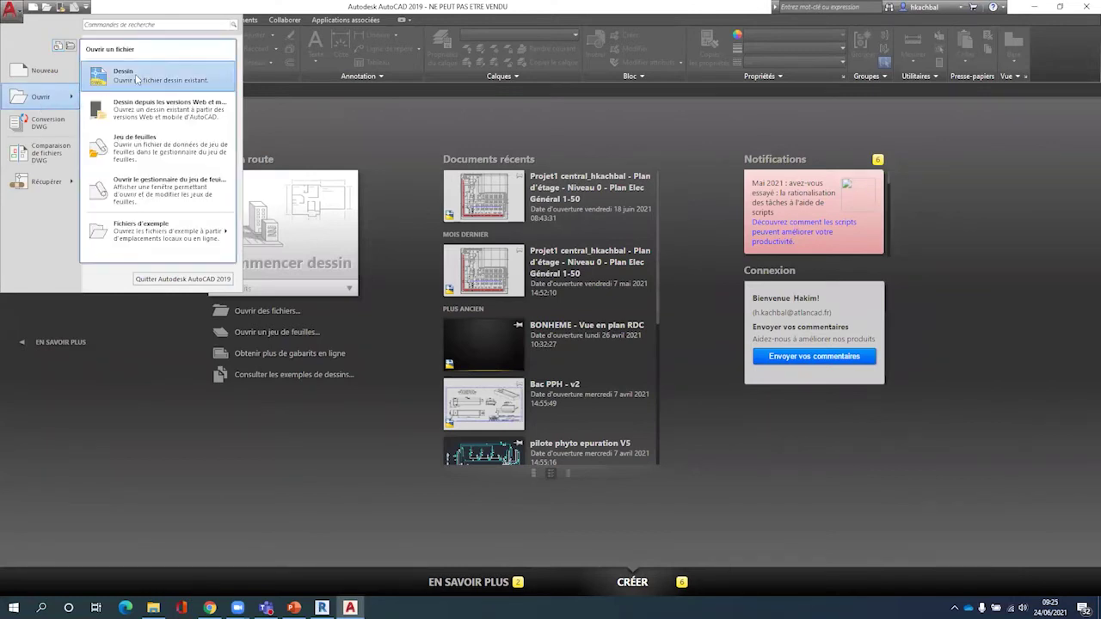
pyautogui.click(135, 74)
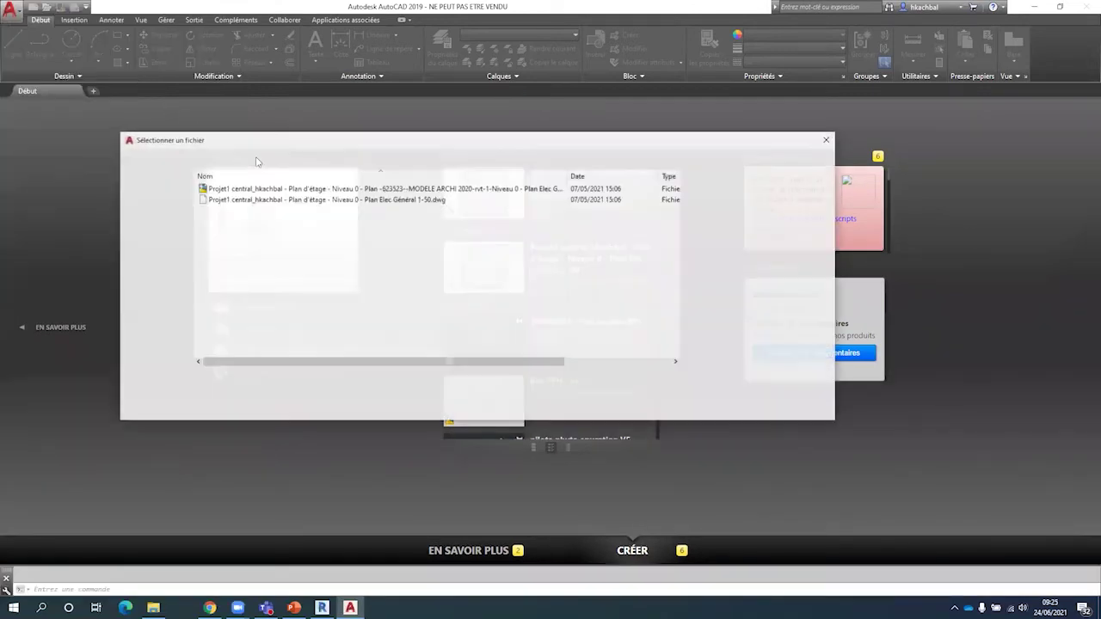
pyautogui.click(313, 160)
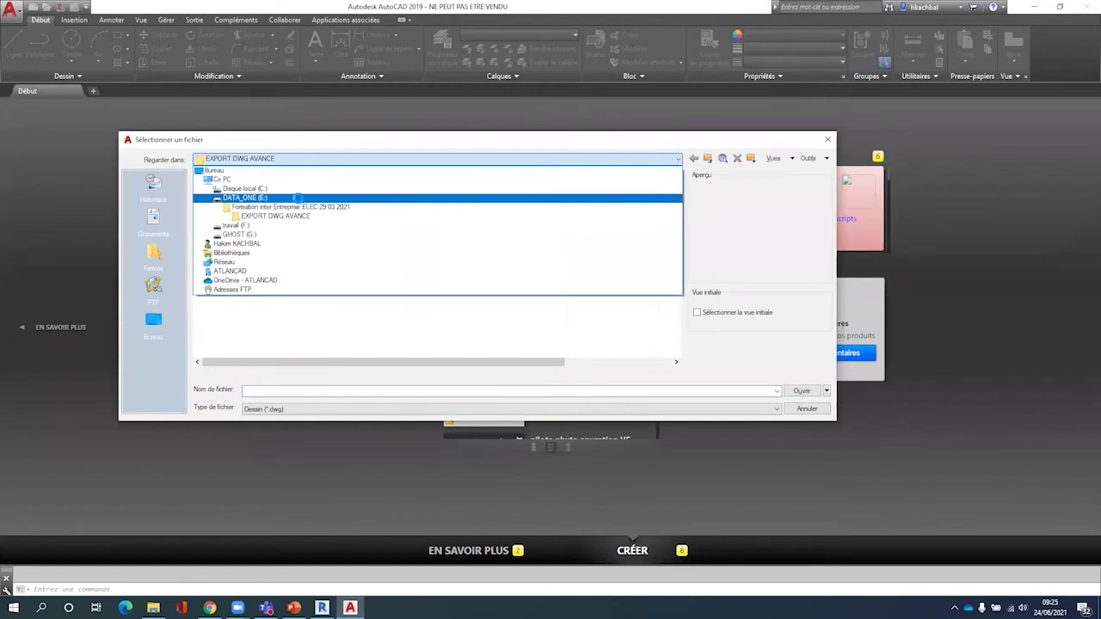
pyautogui.click(298, 199)
pyautogui.scroll(-10, 295, 232)
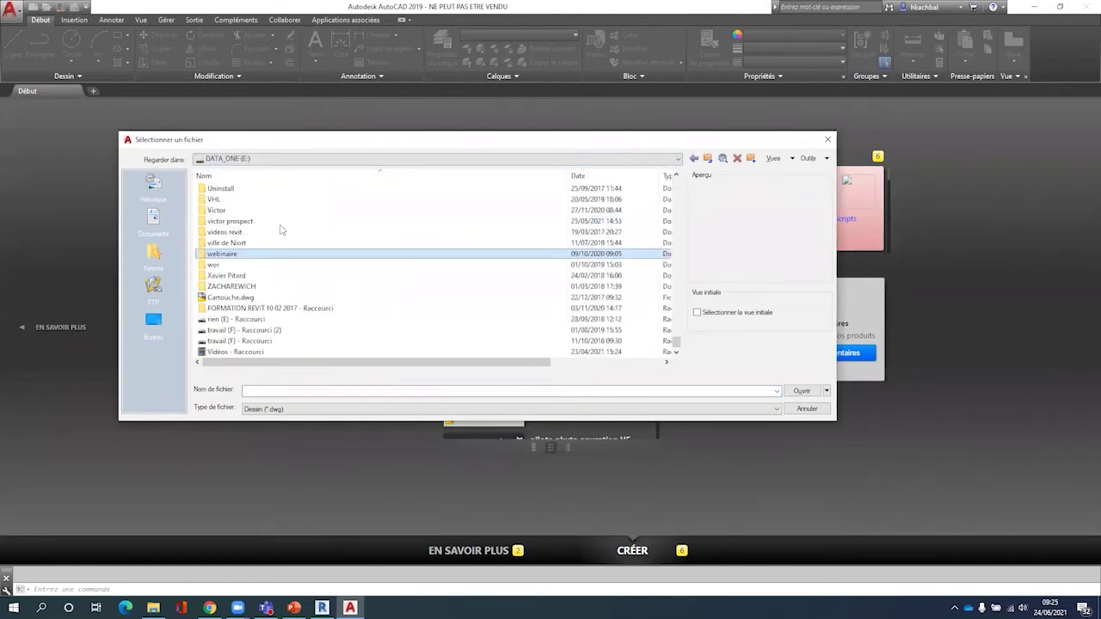
pyautogui.doubleClick(258, 263)
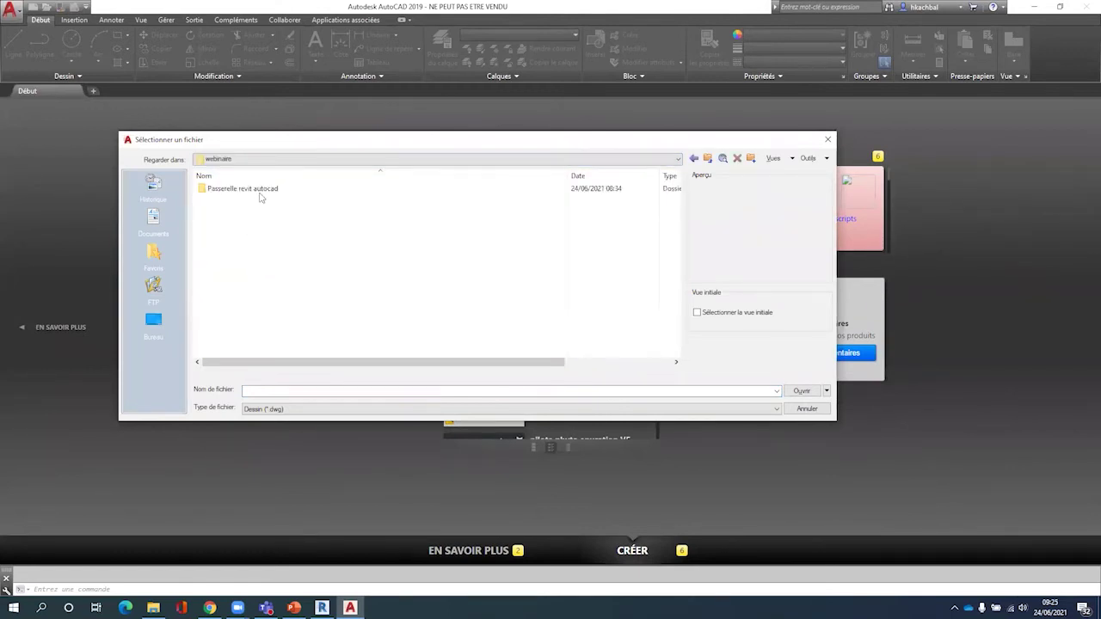
pyautogui.doubleClick(258, 193)
pyautogui.doubleClick(247, 191)
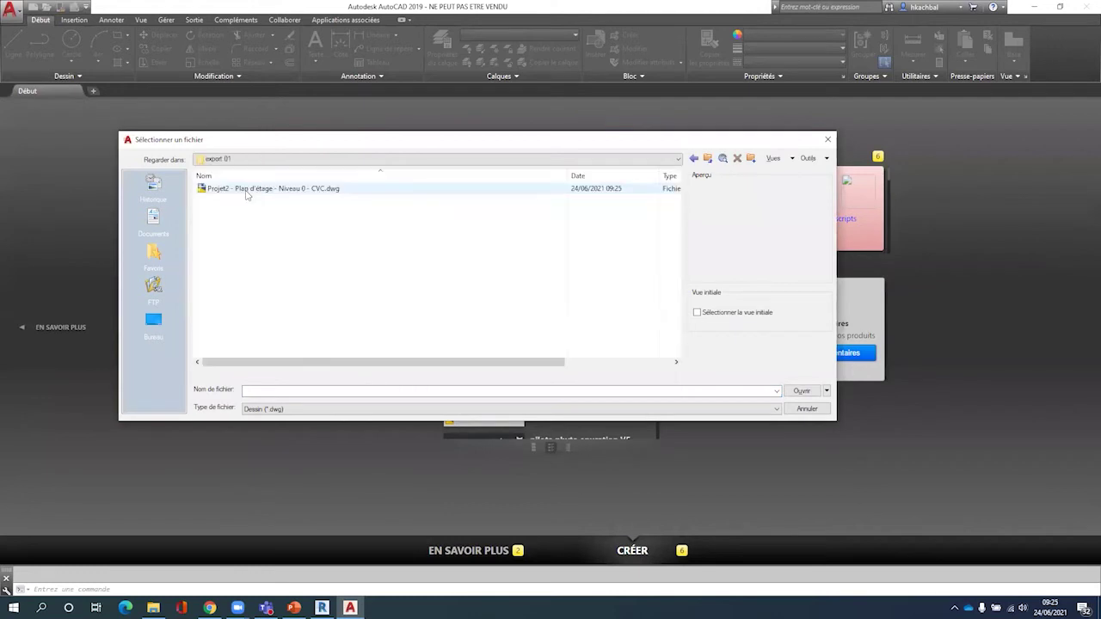
pyautogui.click(247, 191)
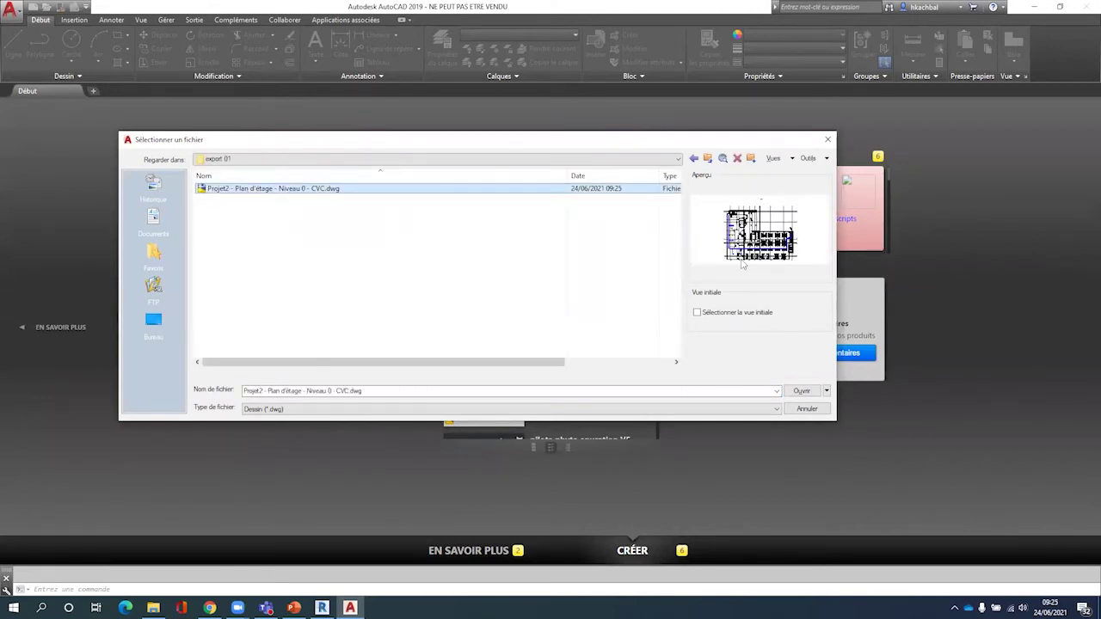
pyautogui.click(799, 392)
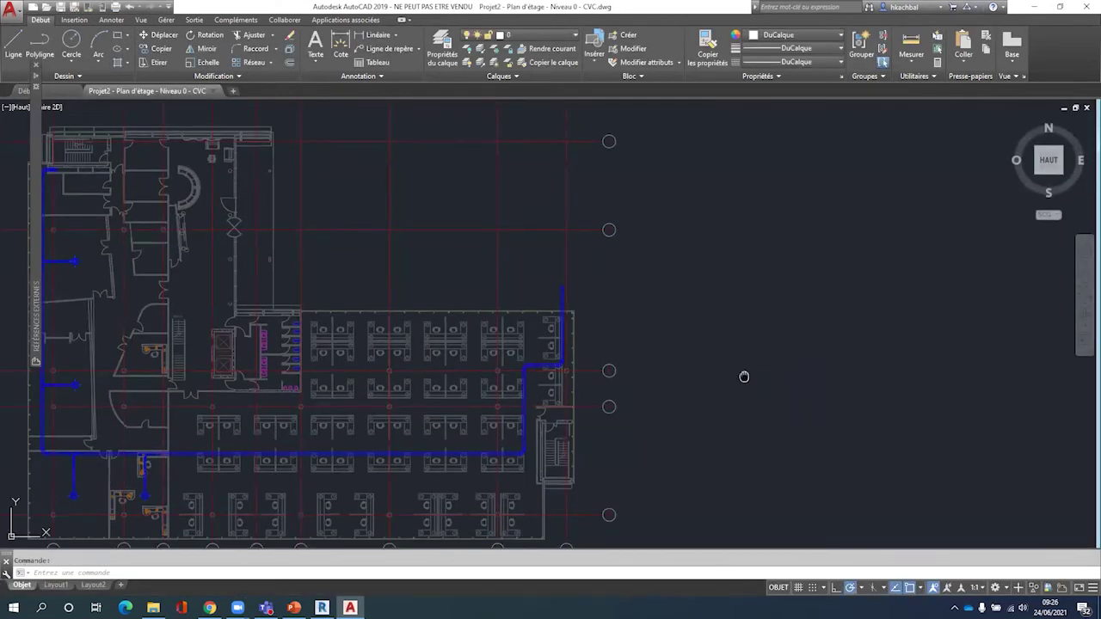
# Zoom in on the blue supply ducts and pick one to confirm it is on M-HVAC-DUCT, colour Bleu
pyautogui.moveTo(745, 373); pyautogui.dragTo(832, 342, button='middle')
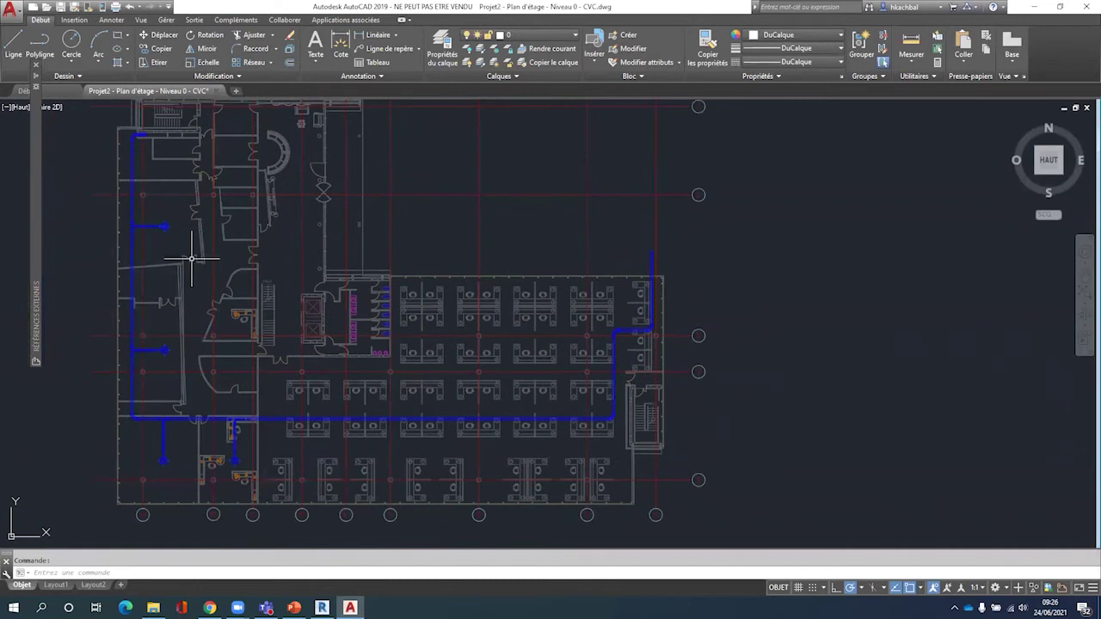
pyautogui.scroll(5, 186, 328)
pyautogui.scroll(3, 374, 312)
pyautogui.moveTo(533, 206); pyautogui.dragTo(568, 192, button='middle')
pyautogui.scroll(-2, 389, 265)
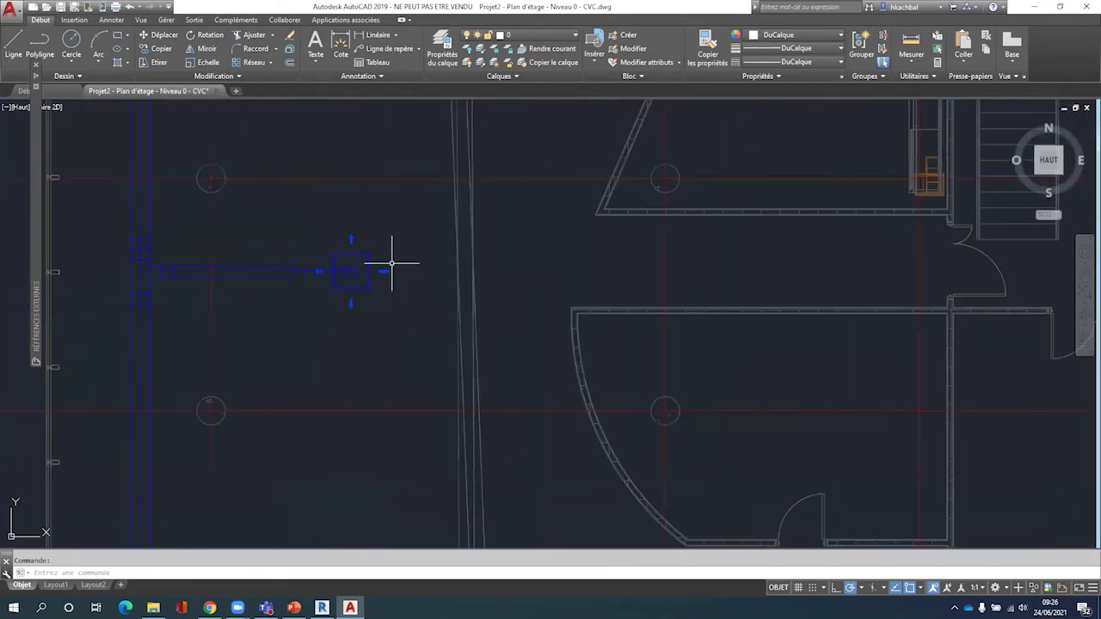
pyautogui.scroll(-3, 387, 268)
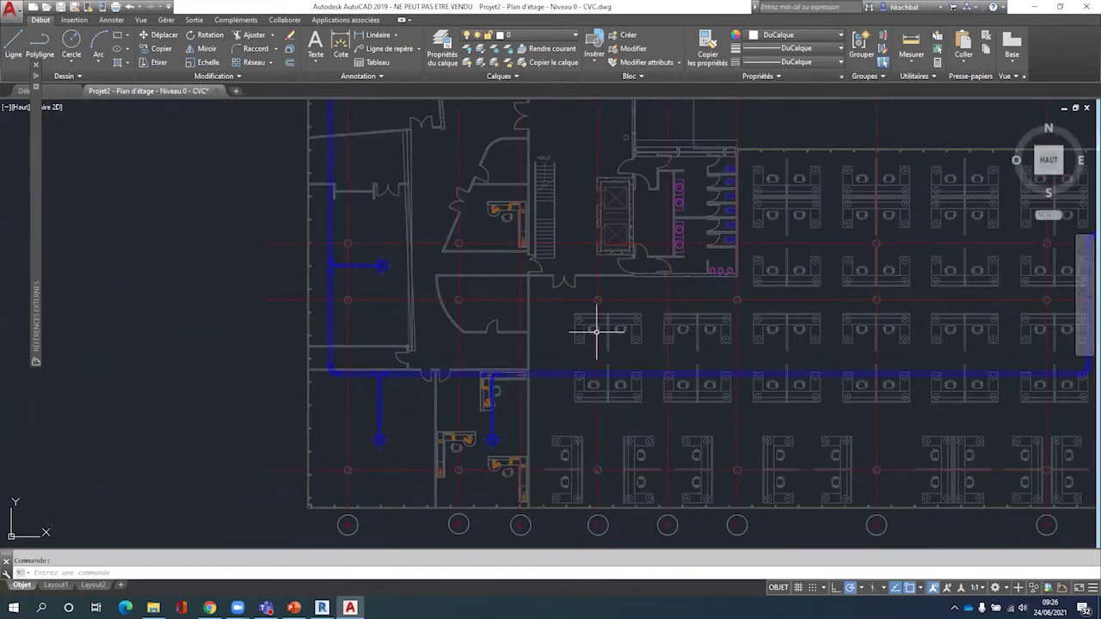
pyautogui.moveTo(593, 331)
pyautogui.mouseDown(button='middle')
pyautogui.moveTo(567, 319)
pyautogui.moveTo(487, 321)
pyautogui.mouseUp(button='middle')
pyautogui.scroll(4, 703, 238)
pyautogui.scroll(-4, 699, 252)
pyautogui.scroll(1, 774, 318)
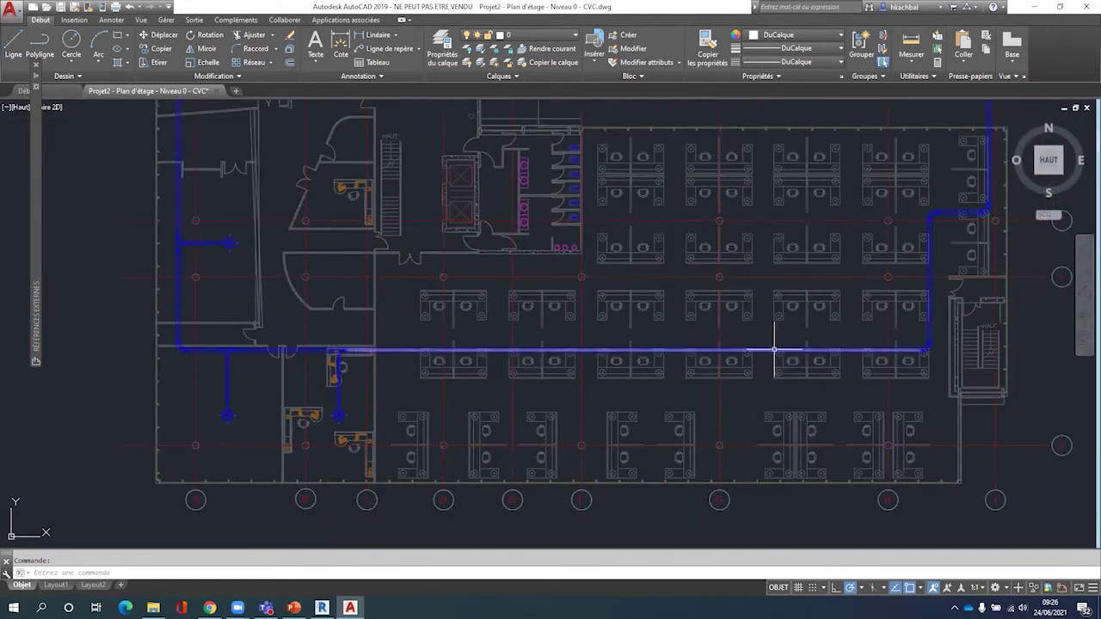
pyautogui.scroll(4, 777, 348)
pyautogui.scroll(2, 778, 344)
pyautogui.click(780, 343)
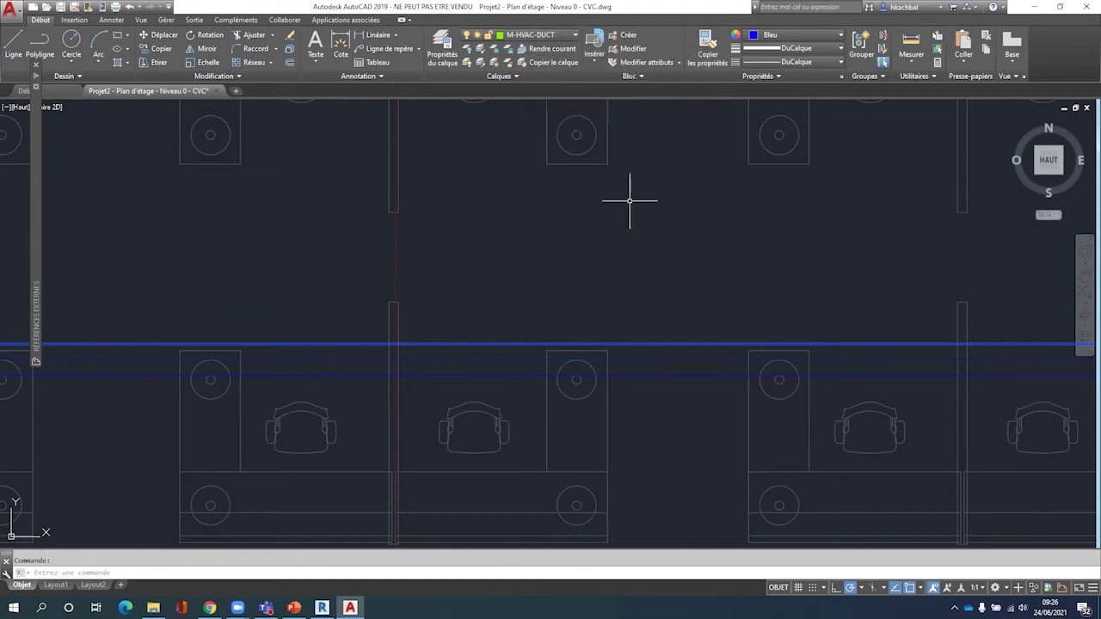
pyautogui.scroll(-2, 642, 203)
pyautogui.scroll(-2, 646, 210)
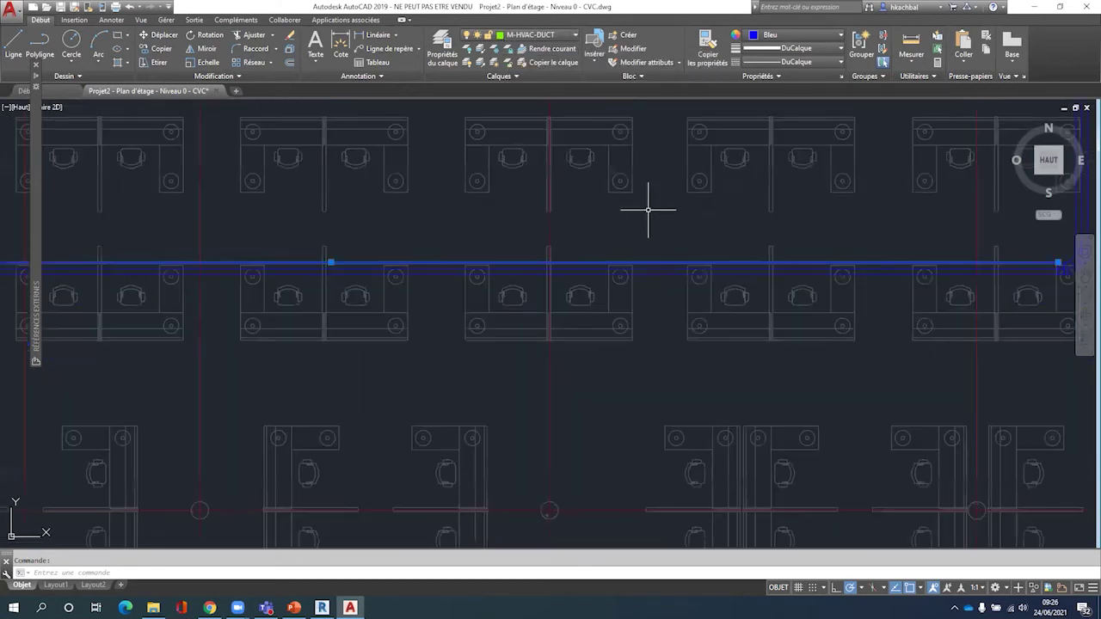
pyautogui.scroll(-2, 647, 209)
pyautogui.scroll(-1, 688, 215)
pyautogui.moveTo(754, 215); pyautogui.dragTo(749, 334, button='middle')
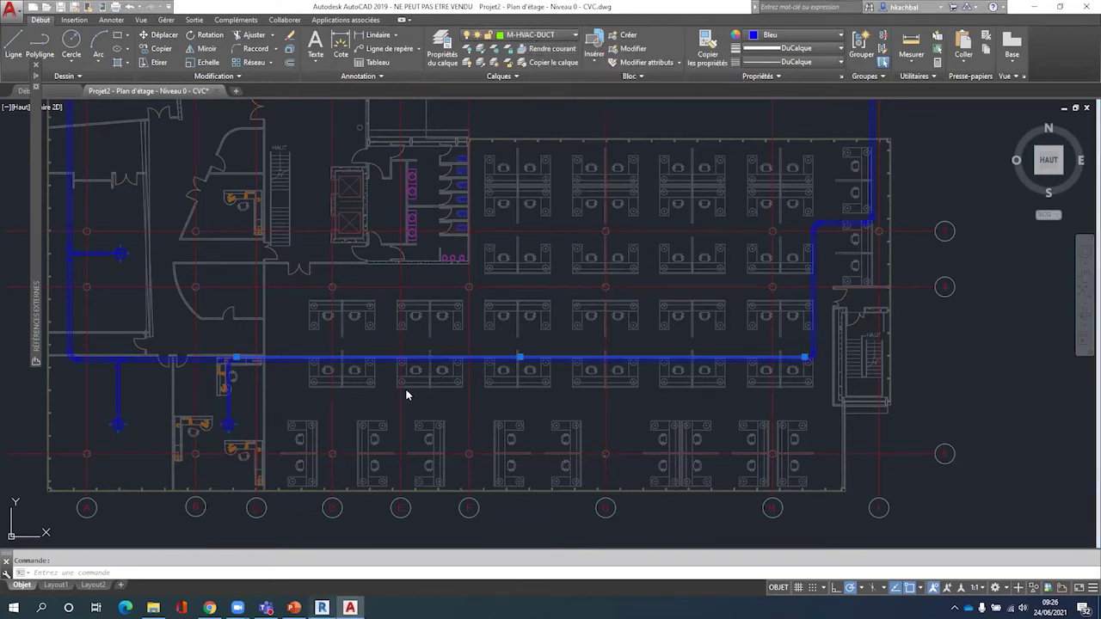
# Start a new duct with 3500 mm middle elevation and Reprise system type
pyautogui.scroll(3, 368, 336)
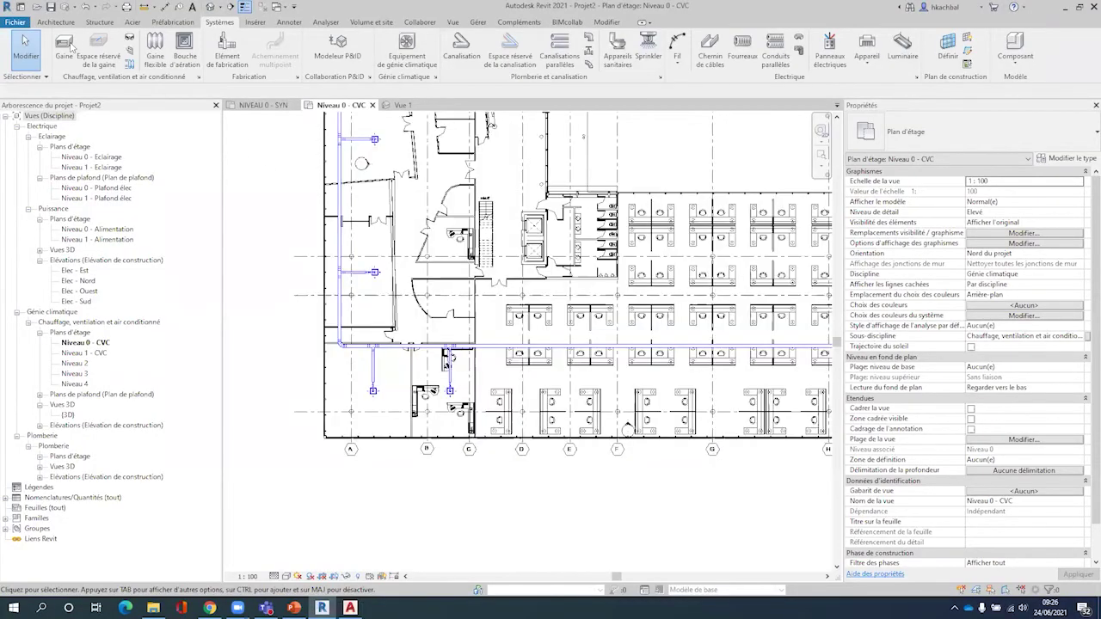
pyautogui.click(64, 48)
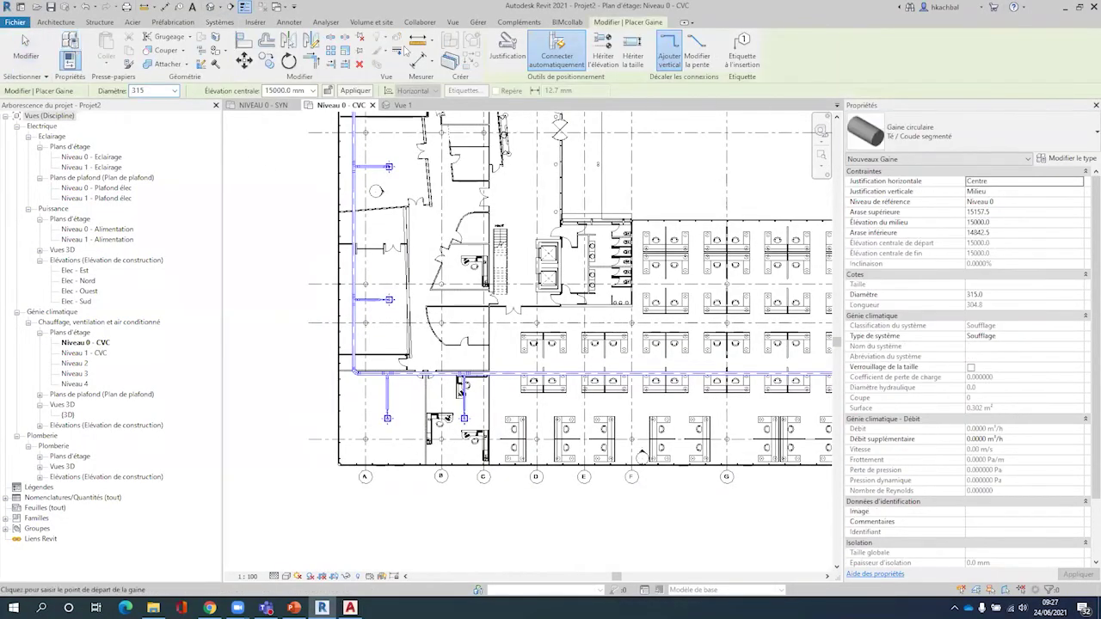
pyautogui.click(313, 90)
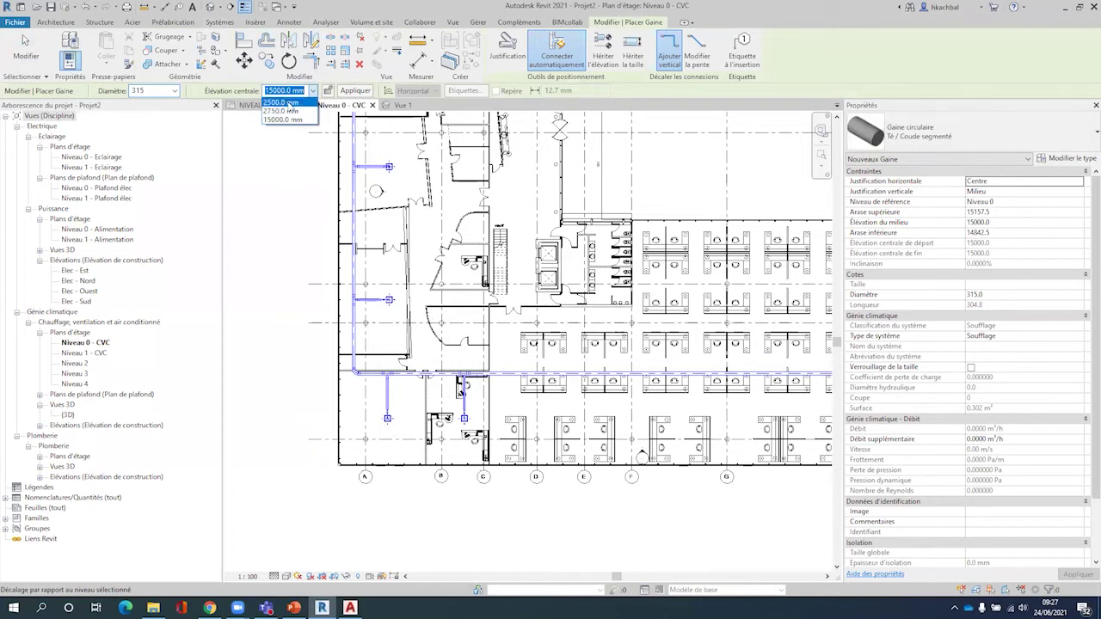
pyautogui.click(291, 102)
pyautogui.doubleClick(291, 91)
pyautogui.write('3500')
pyautogui.press('Return')
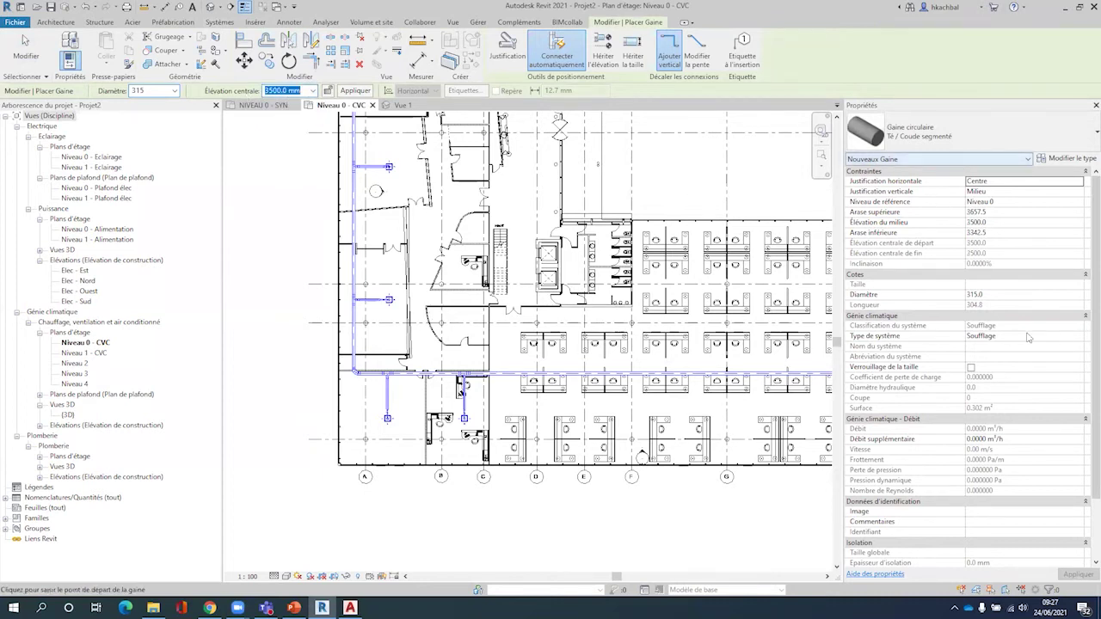
pyautogui.click(1078, 336)
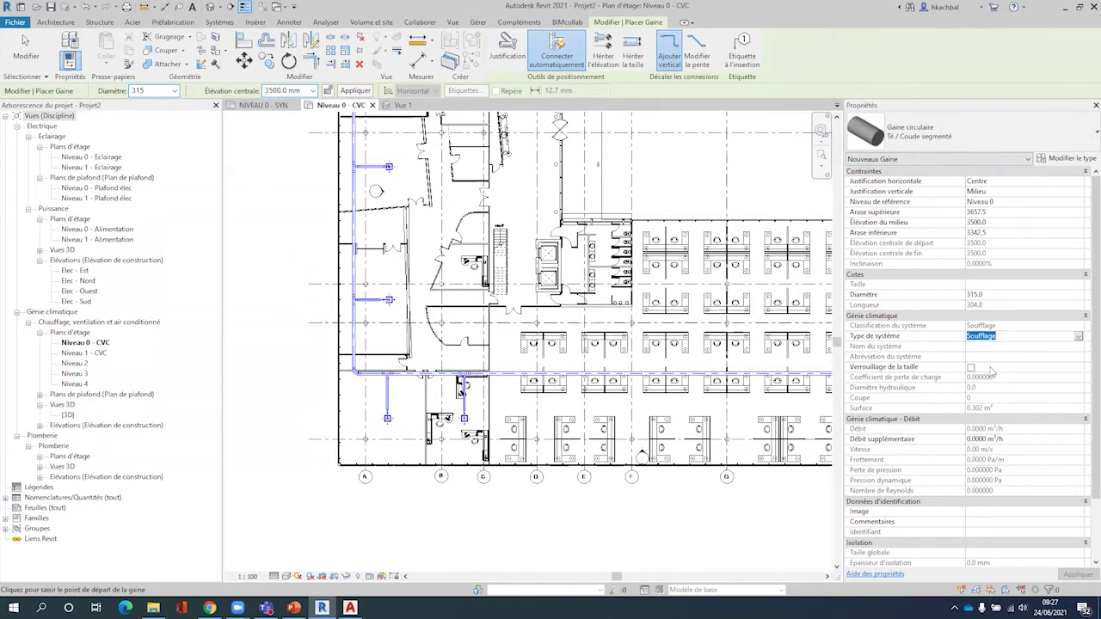
pyautogui.click(997, 375)
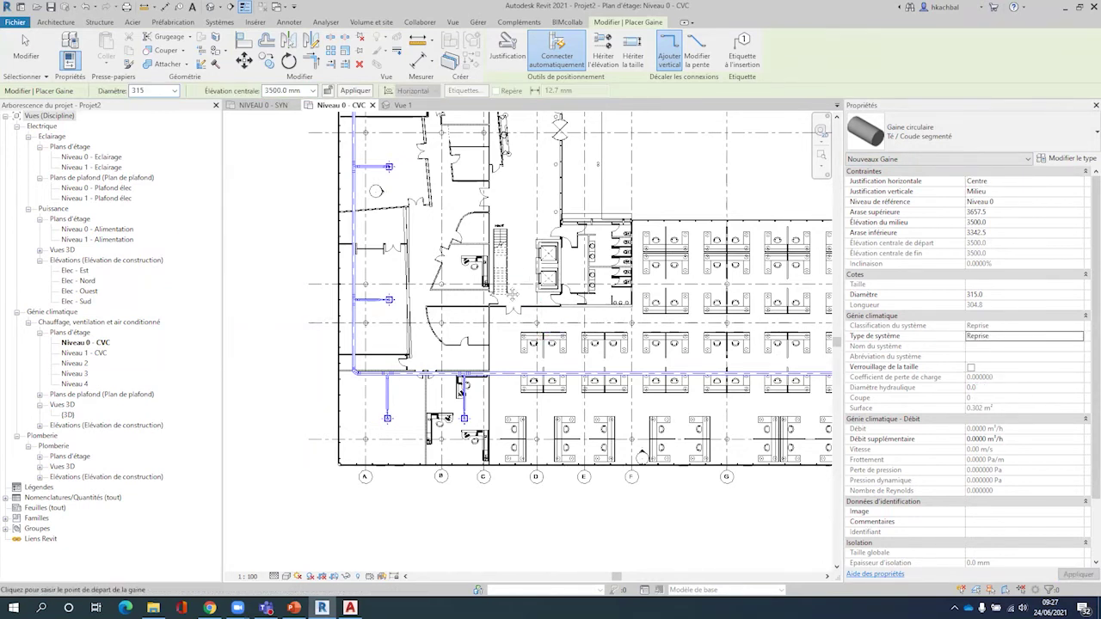
# Draw the return duct run down beside the toilet block, then exit the duct tool
pyautogui.moveTo(535, 218); pyautogui.dragTo(542, 285, button='middle')
pyautogui.scroll(3, 632, 327)
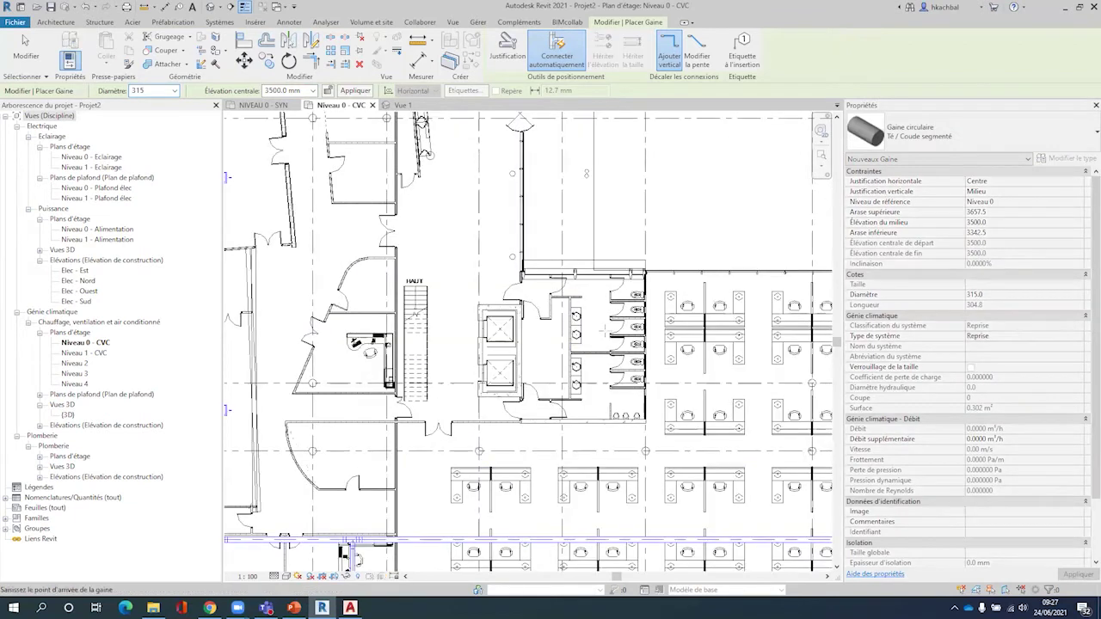
pyautogui.click(598, 280)
pyautogui.click(600, 397)
pyautogui.press('Escape')
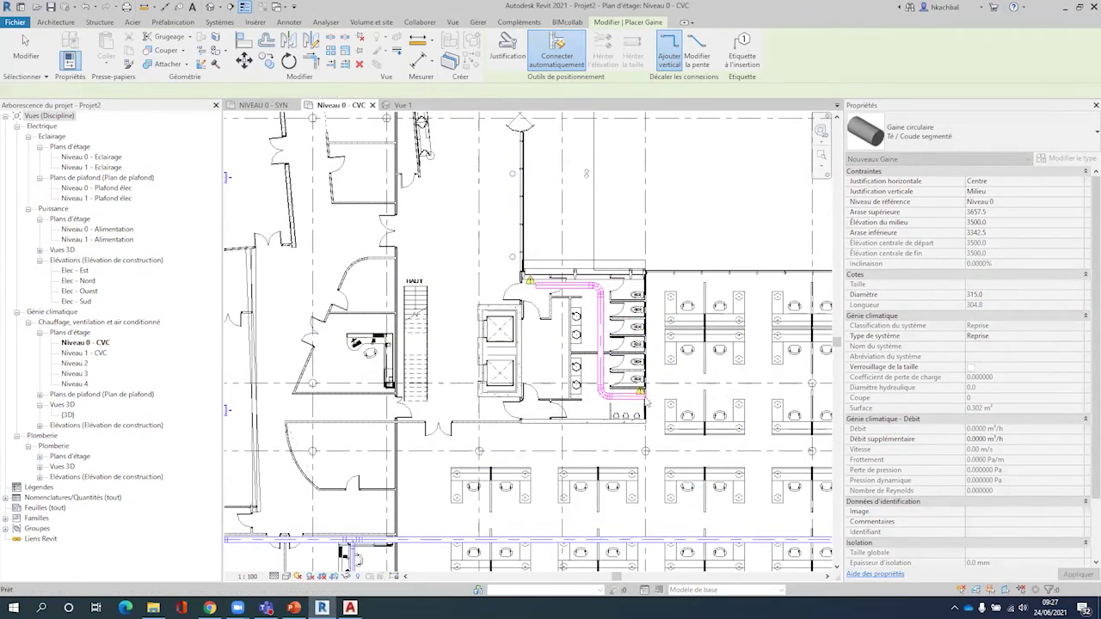
pyautogui.press('Escape')
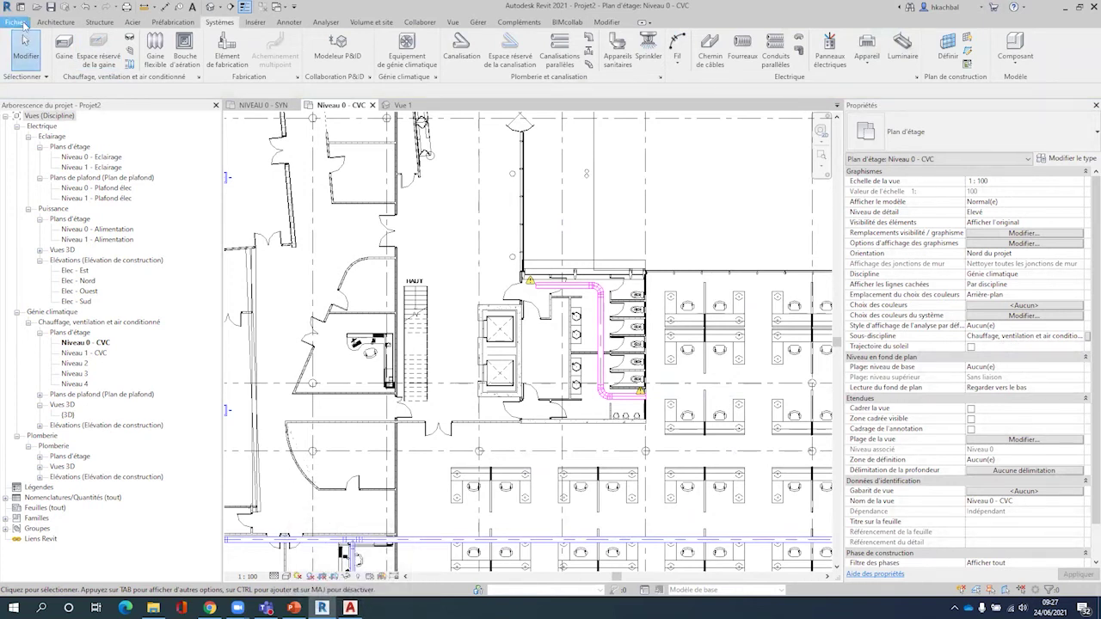
# Export the plan to DWG in export 01, appending ' bis' to the file name
pyautogui.click(24, 24)
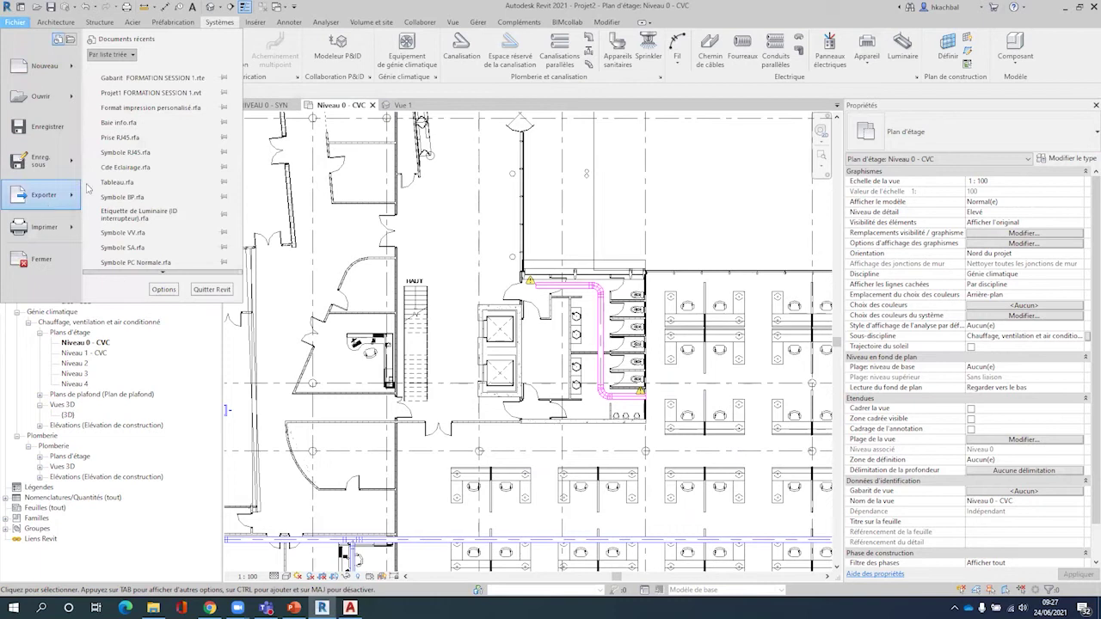
pyautogui.click(253, 65)
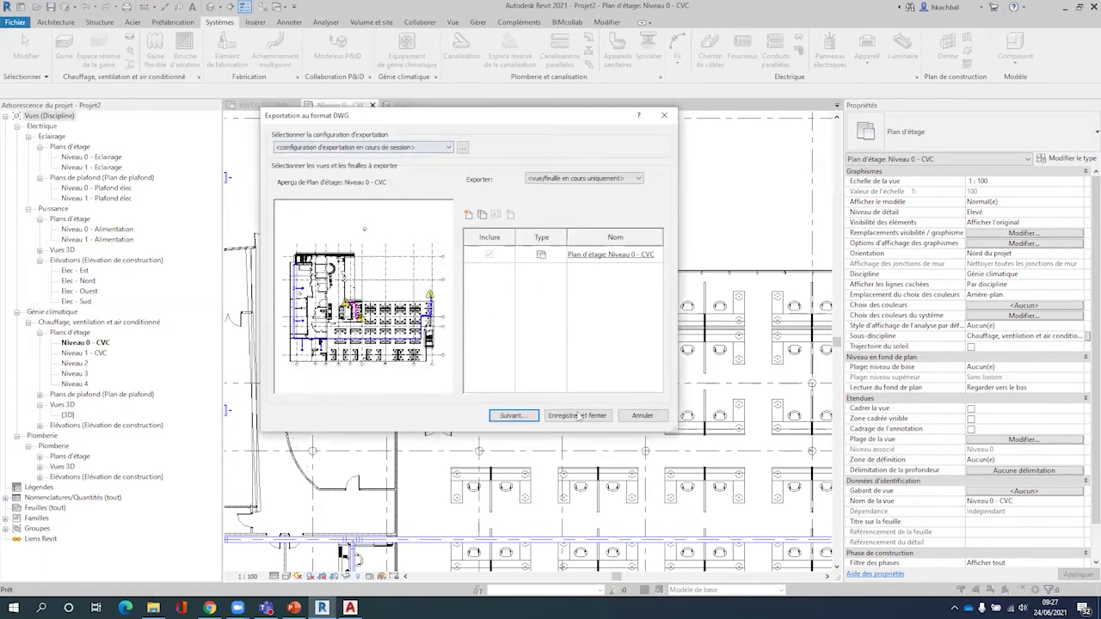
pyautogui.click(512, 413)
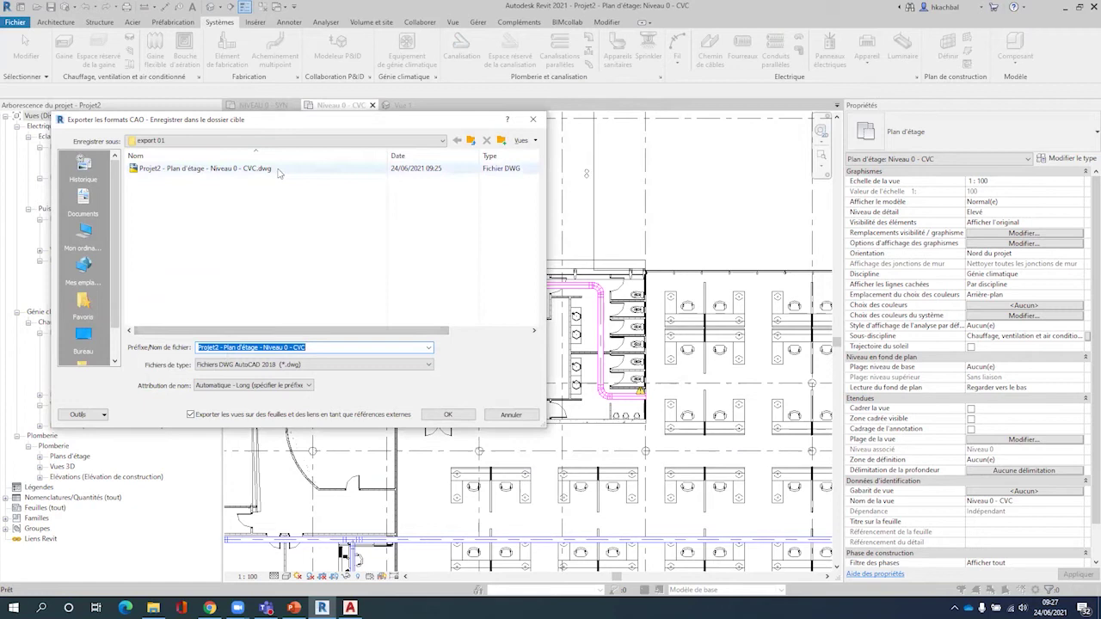
pyautogui.click(317, 347)
pyautogui.write('bis')
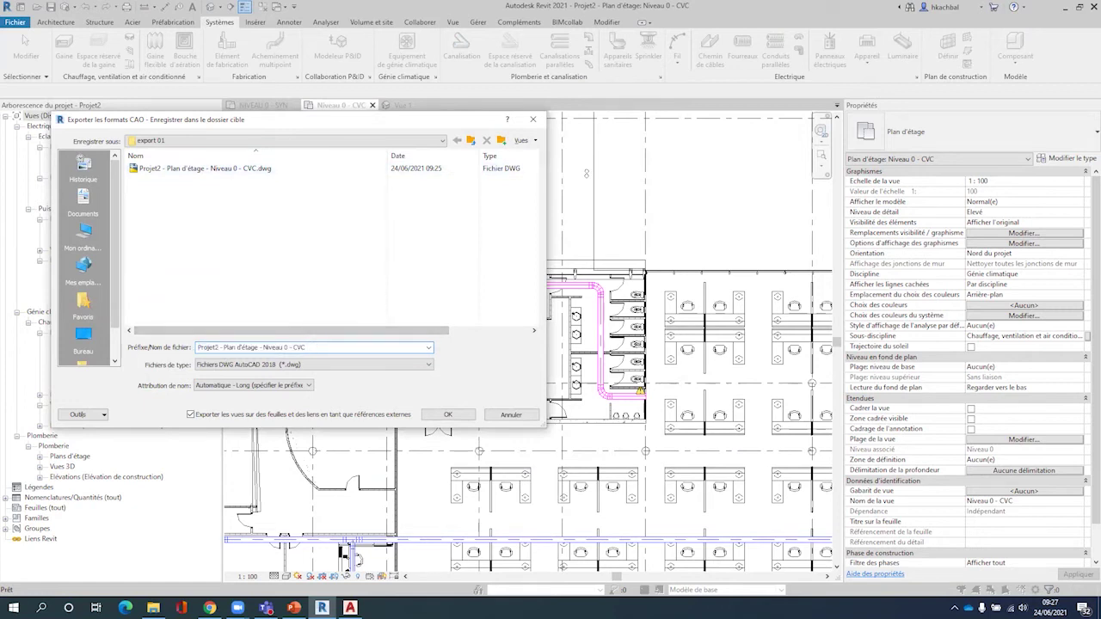
pyautogui.click(448, 416)
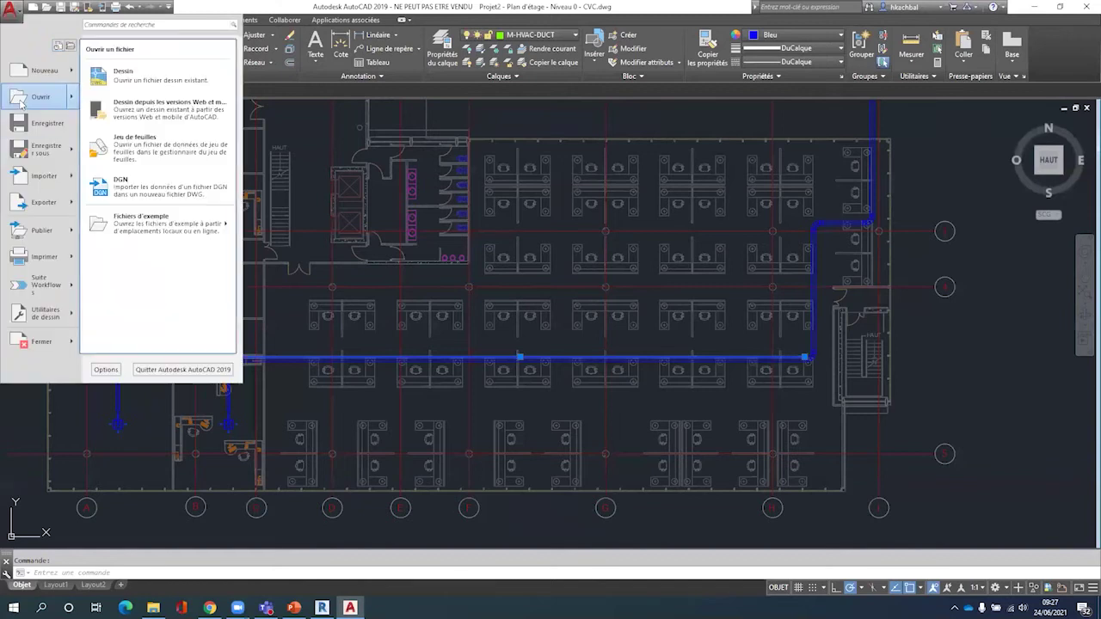
# Open the CVC bis DWG and select the magenta return duct to read its layer
pyautogui.click(103, 87)
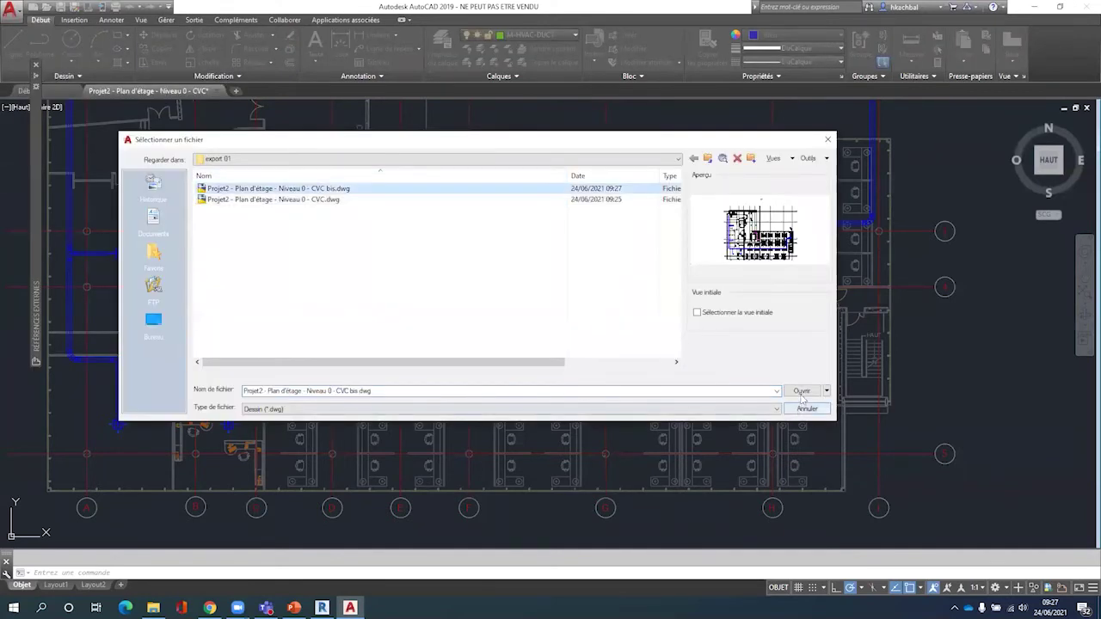
pyautogui.click(801, 392)
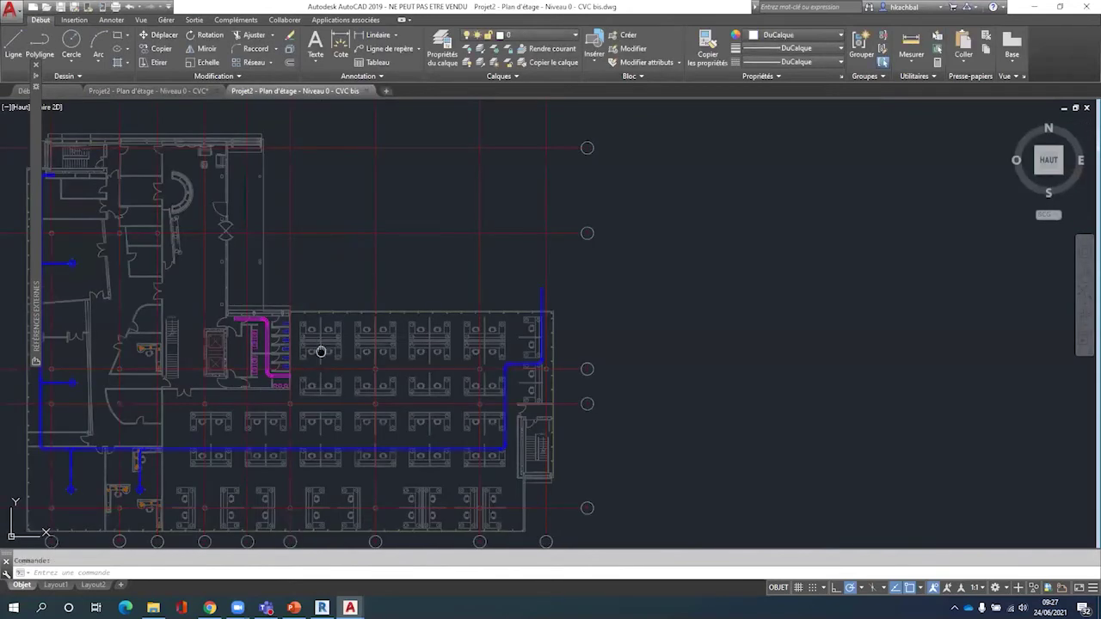
pyautogui.scroll(2, 573, 321)
pyautogui.scroll(2, 570, 319)
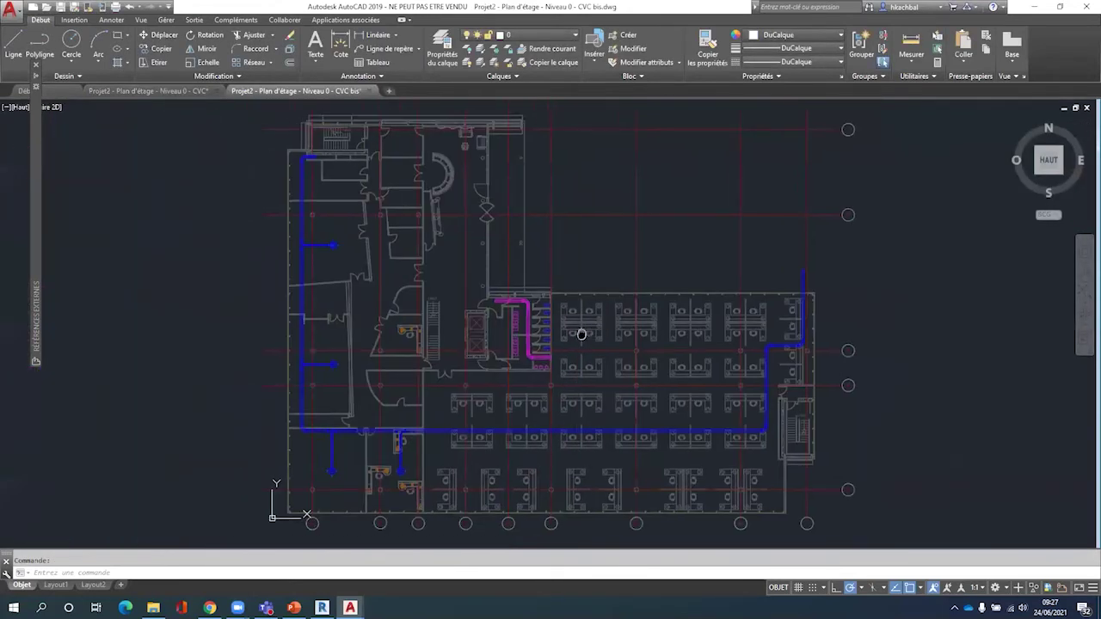
pyautogui.scroll(5, 455, 285)
pyautogui.scroll(-5, 456, 285)
pyautogui.scroll(3, 439, 250)
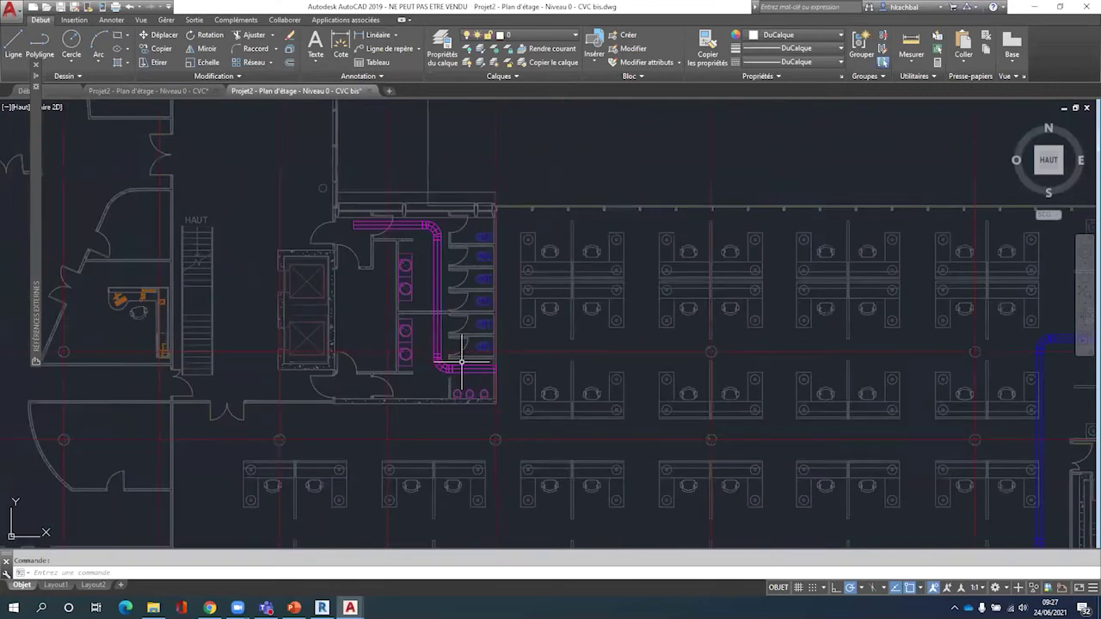
pyautogui.scroll(2, 434, 241)
pyautogui.click(427, 215)
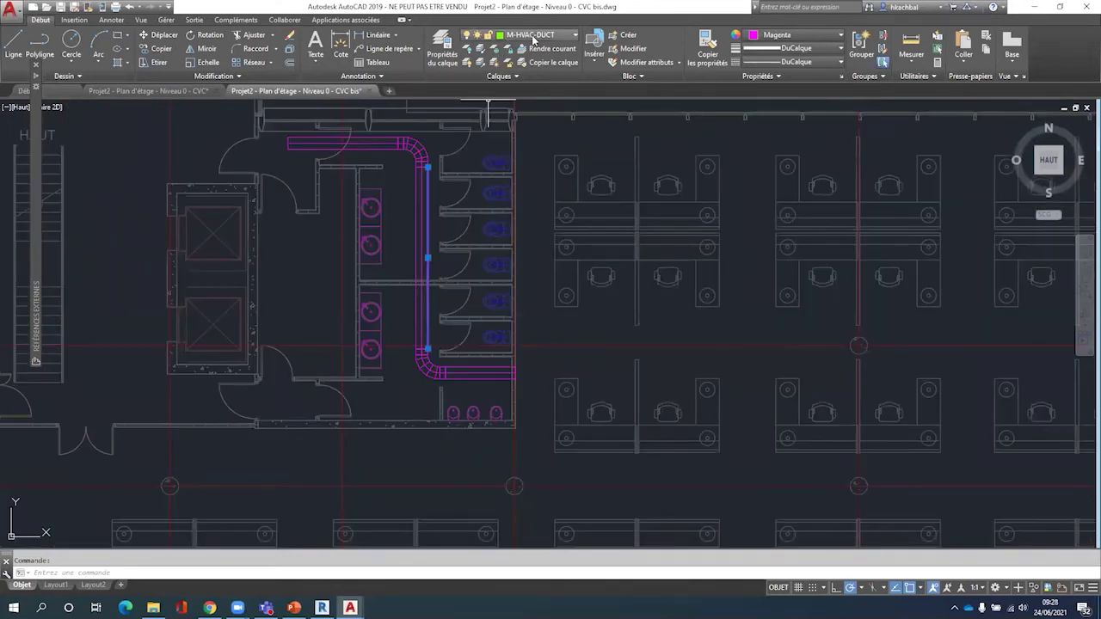
# Check the horizontal duct's layer as well, then return to Revit
pyautogui.scroll(-3, 570, 301)
pyautogui.scroll(-2, 570, 300)
pyautogui.scroll(8, 588, 315)
pyautogui.click(588, 316)
pyautogui.scroll(-2, 589, 317)
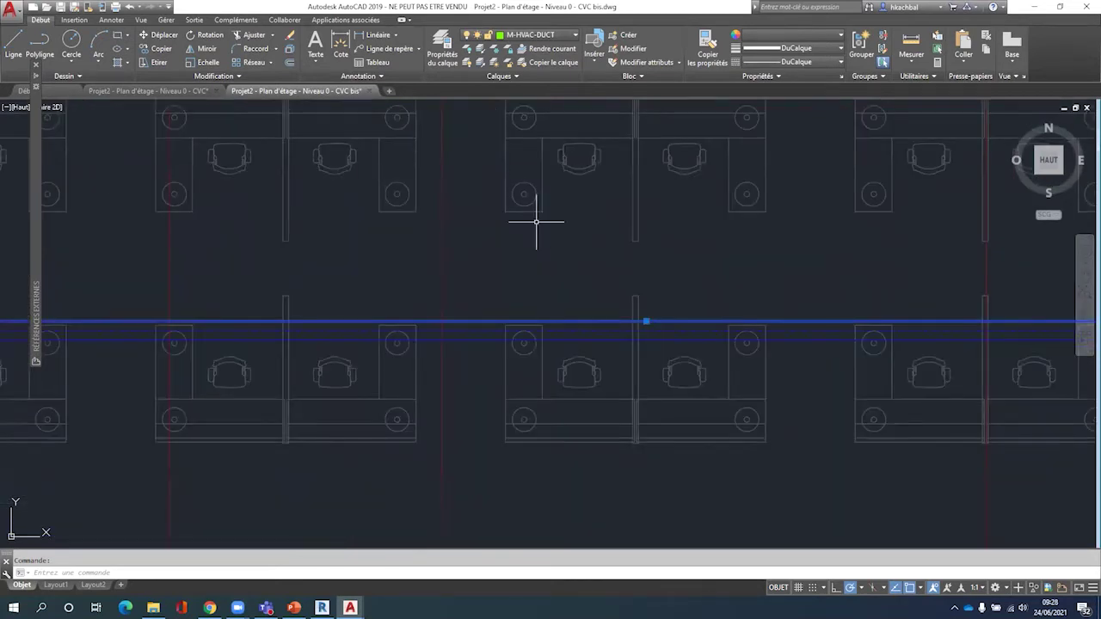
pyautogui.scroll(-2, 536, 221)
pyautogui.moveTo(530, 249); pyautogui.dragTo(578, 443, button='middle')
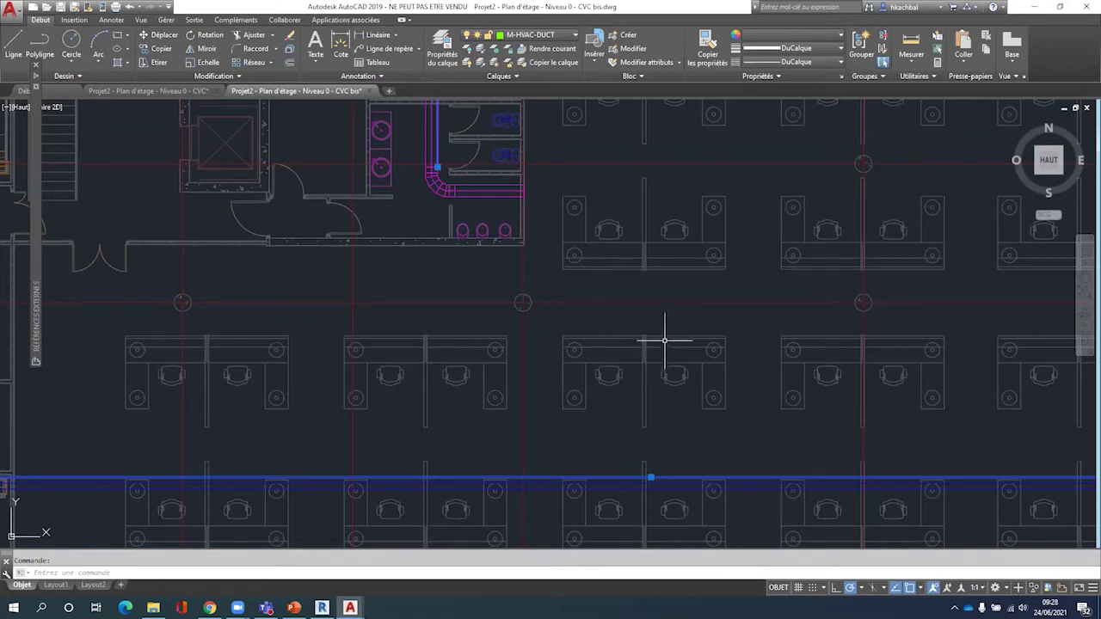
pyautogui.scroll(-8, 664, 340)
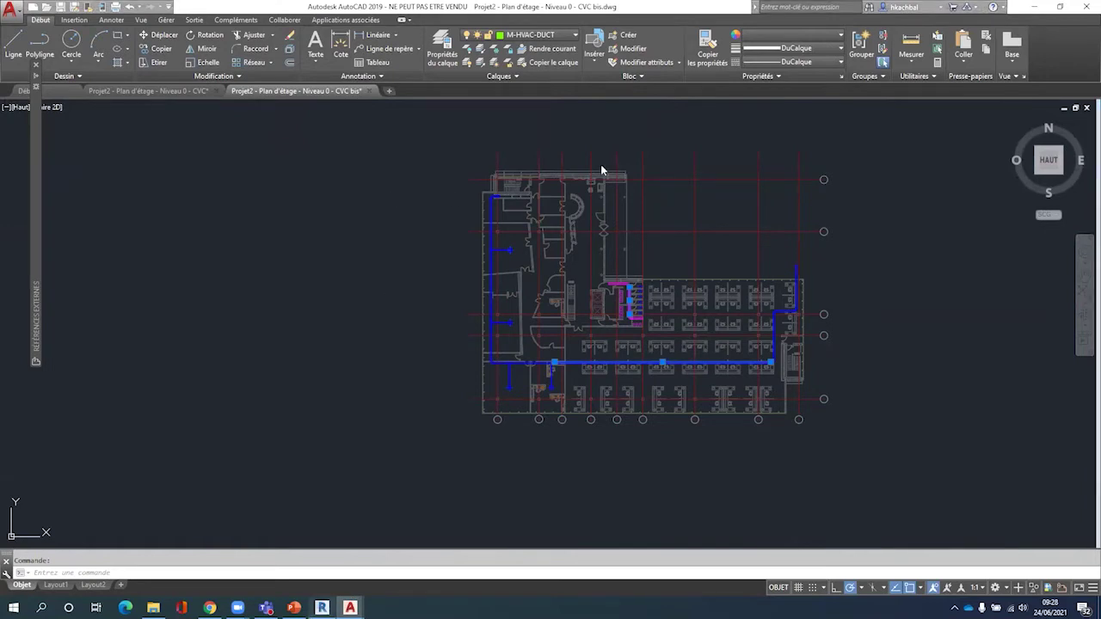
pyautogui.hotkey('alt', 'Tab')
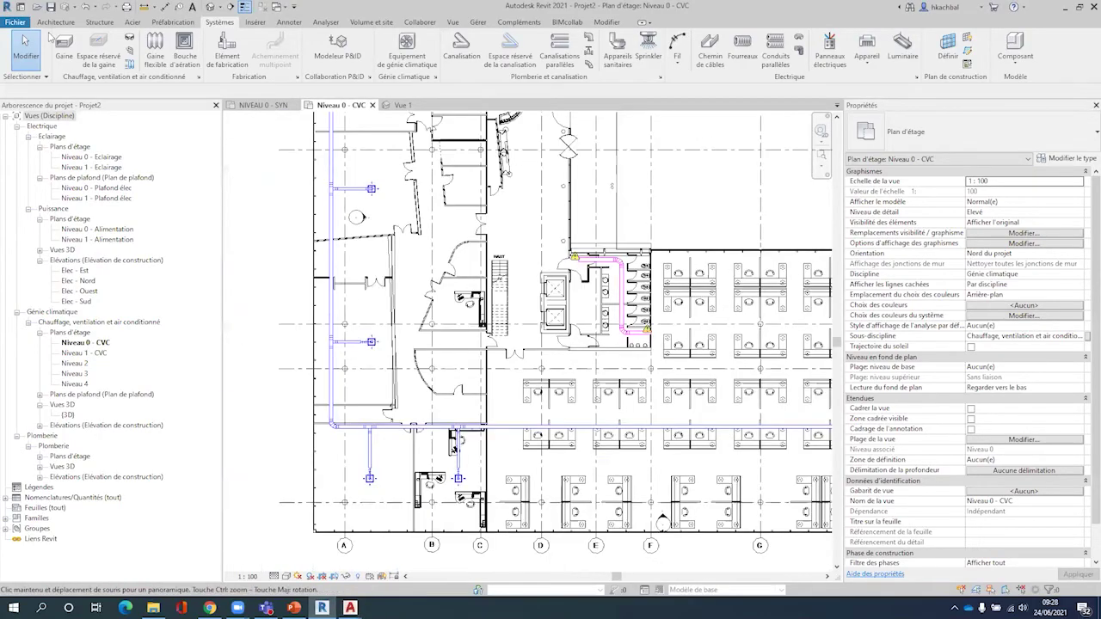
# Open the DWG export setup's layer settings and scroll down to the Gaine category
pyautogui.click(25, 26)
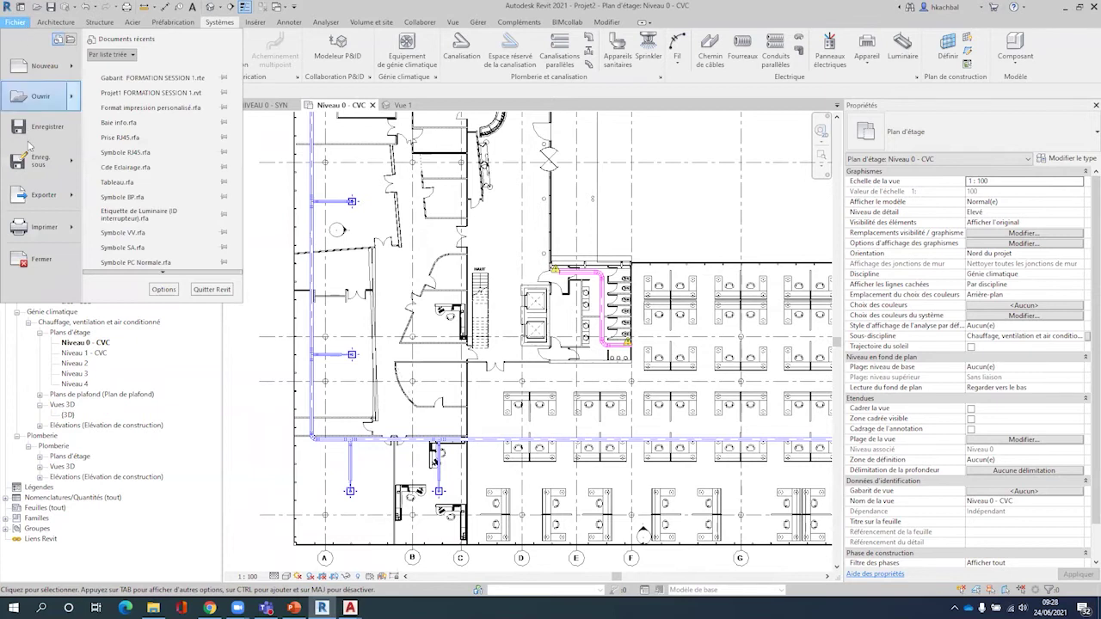
pyautogui.moveTo(43, 194)
pyautogui.moveTo(155, 71)
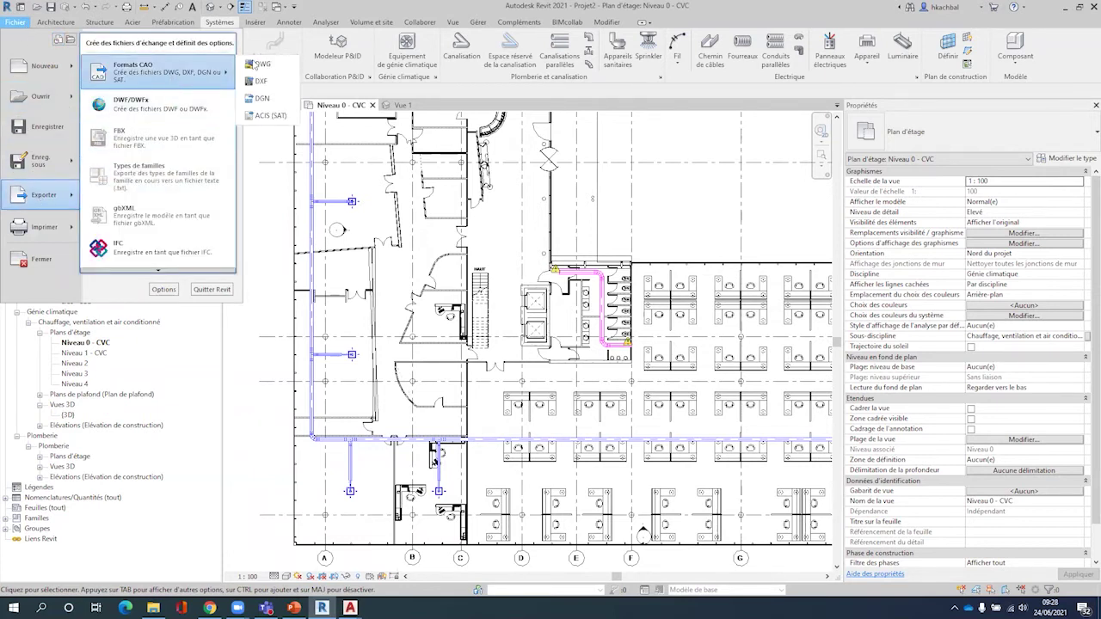
pyautogui.click(255, 66)
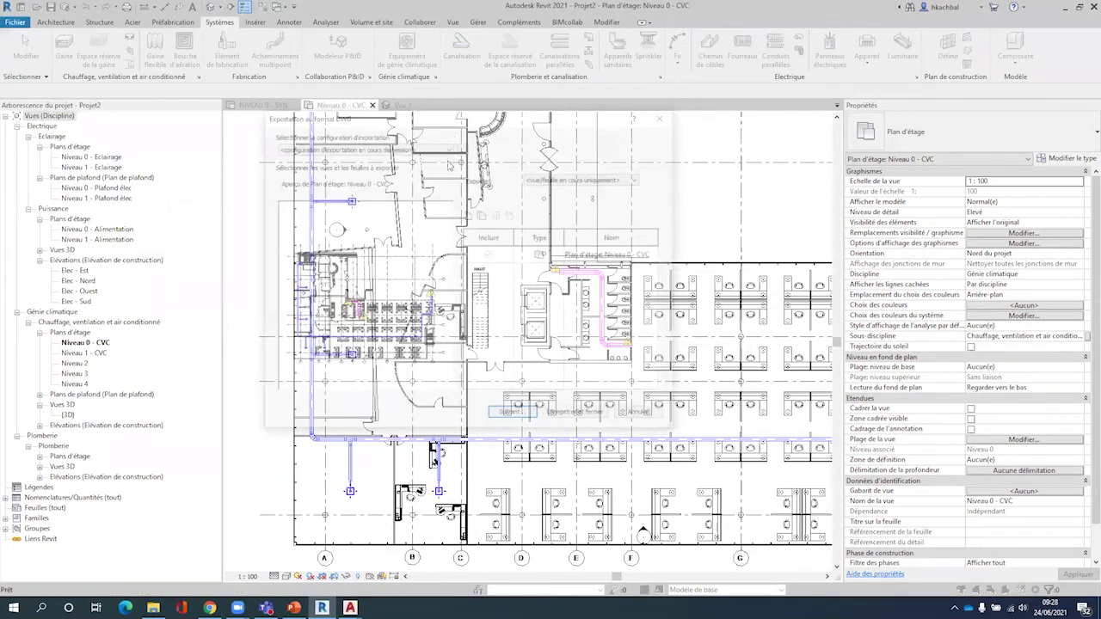
pyautogui.click(463, 148)
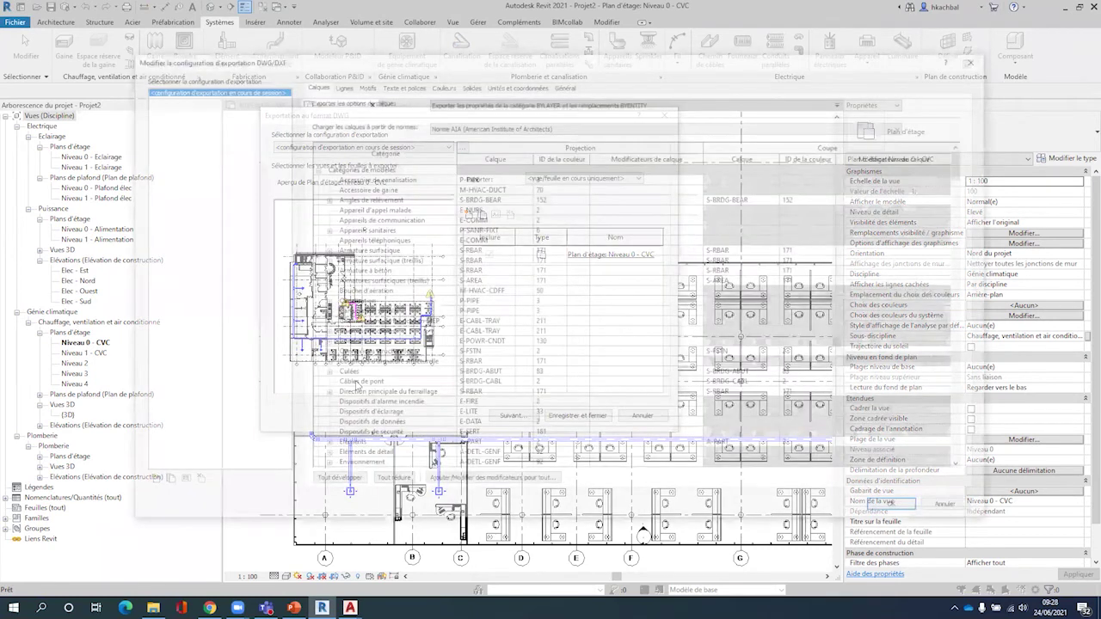
pyautogui.scroll(-4, 355, 385)
pyautogui.scroll(-4, 348, 361)
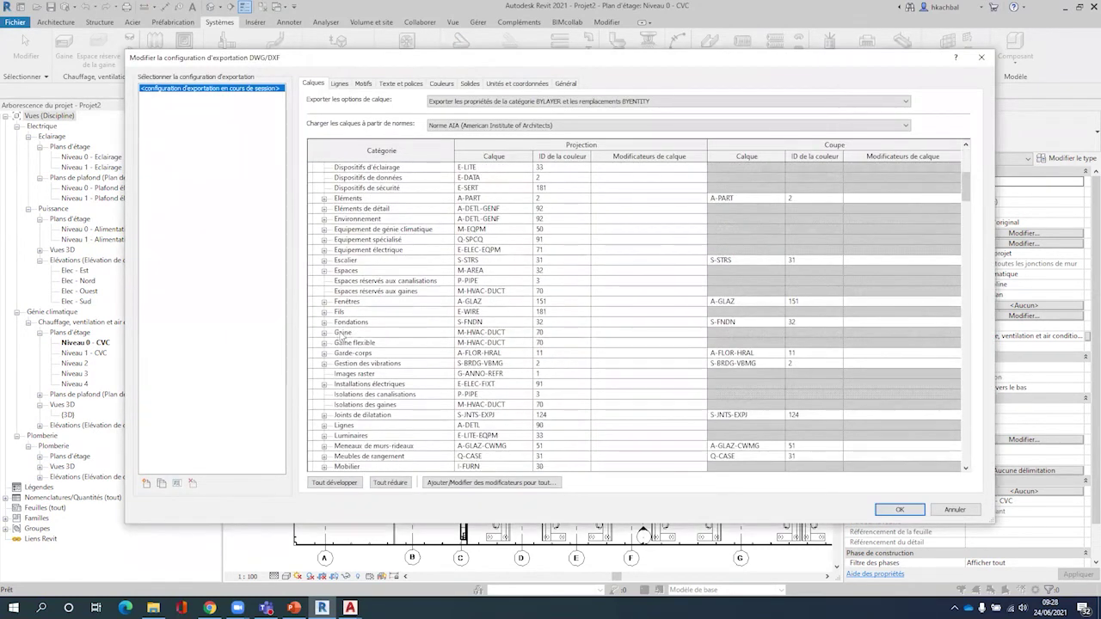
# Map Gaine, Chute, Ligne d'axe and Montée rows to layer CVC
pyautogui.click(324, 333)
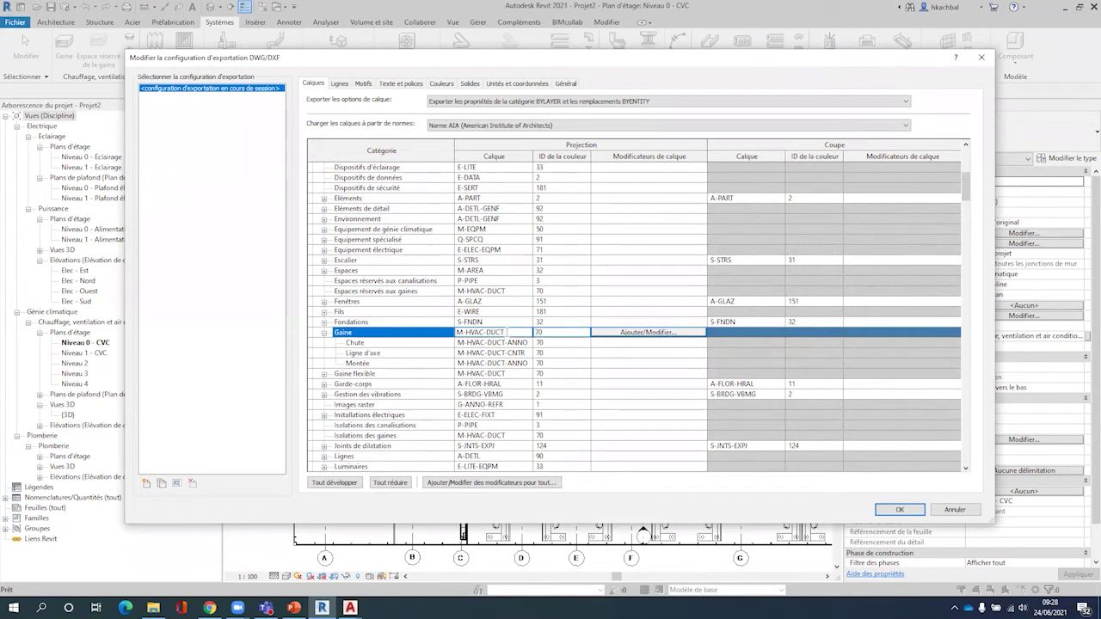
pyautogui.keyDown('shift'); pyautogui.click(485, 362); pyautogui.keyUp('shift')
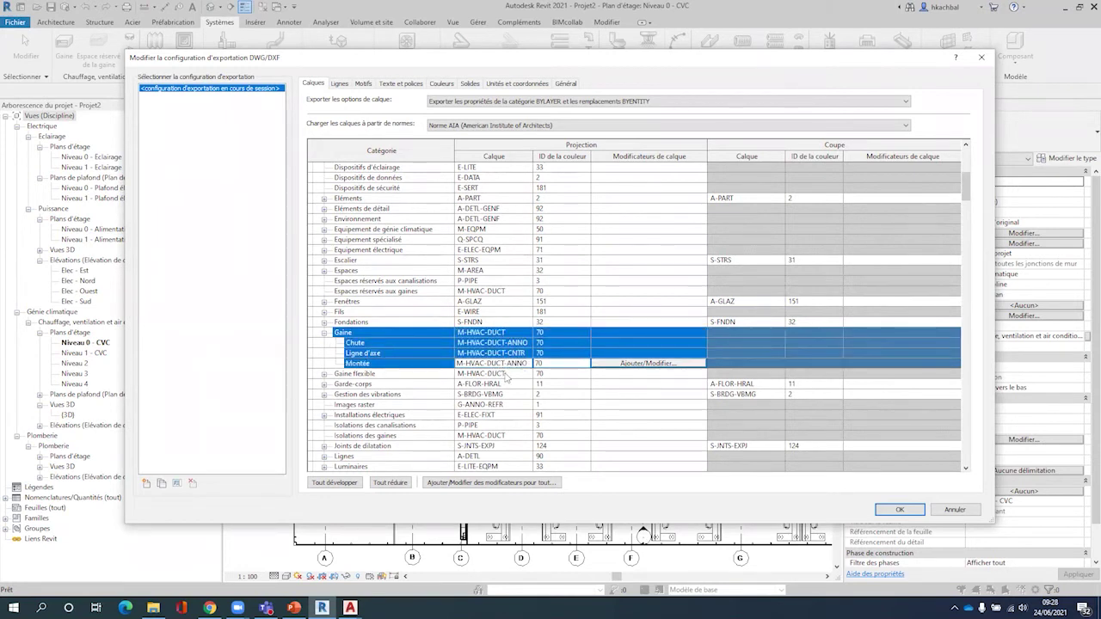
pyautogui.moveTo(516, 363); pyautogui.dragTo(457, 363)
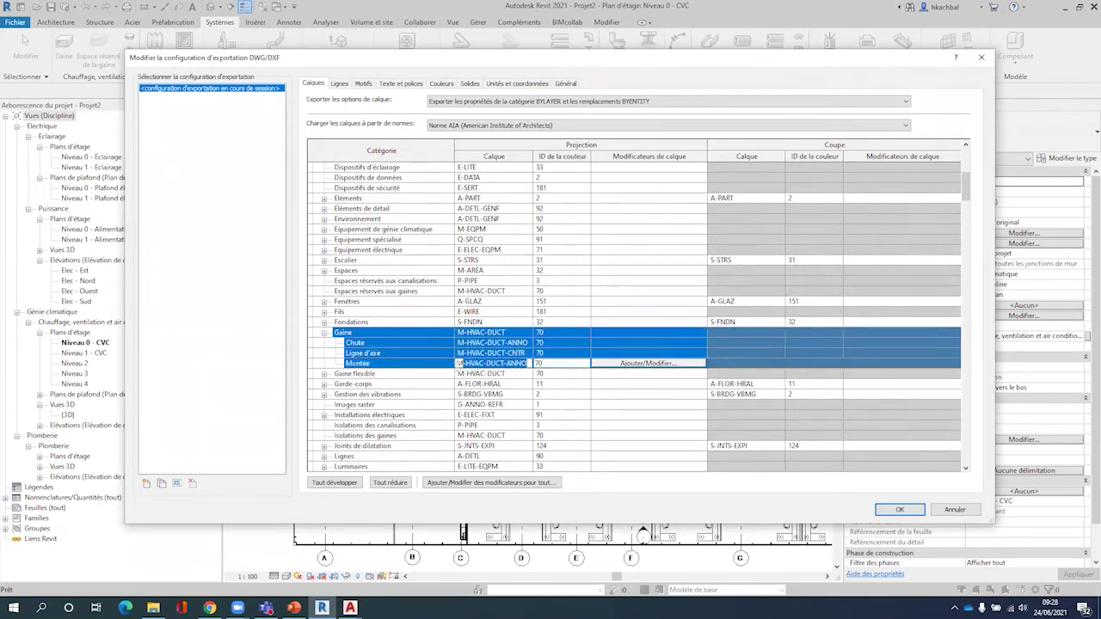
pyautogui.write('CVC')
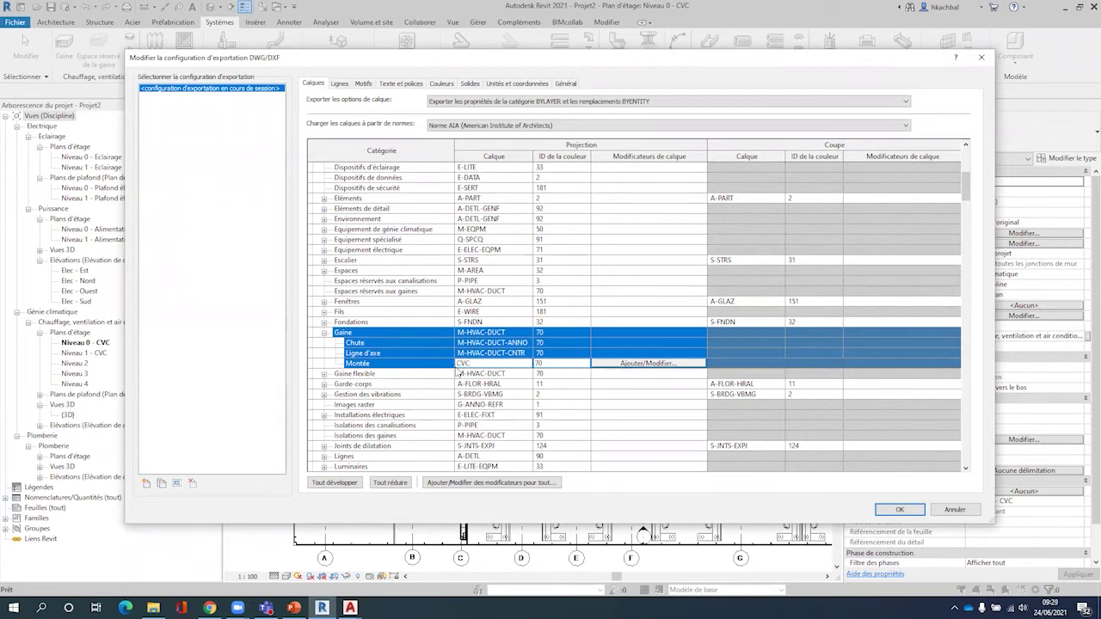
pyautogui.press('Return')
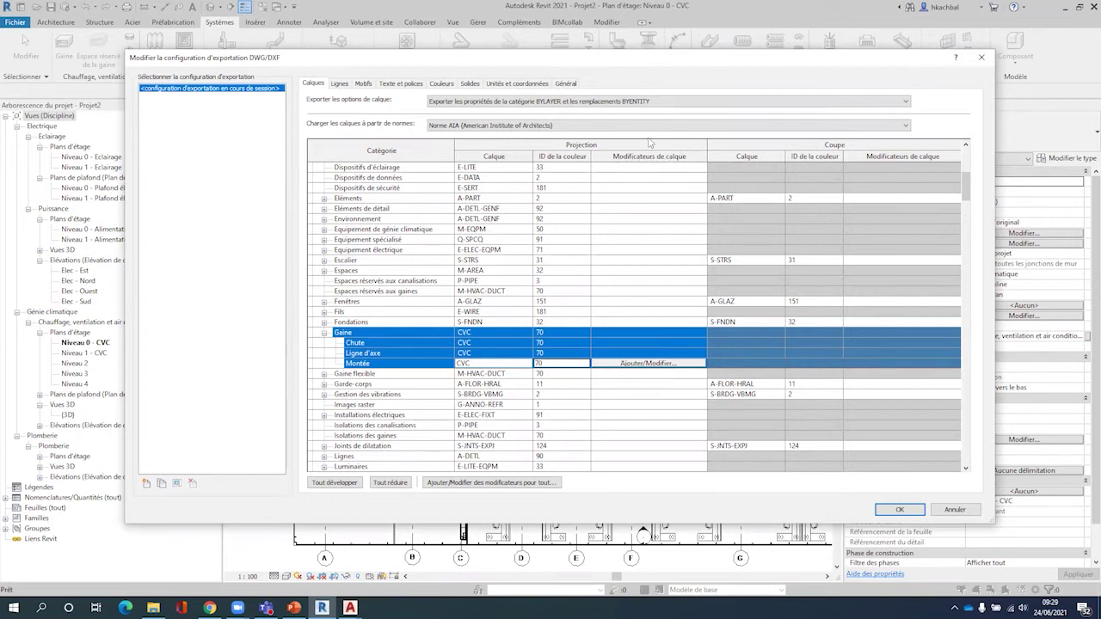
# Prefix the Gaine layer names with {Type de système} ahead of the category, separated by '-'
pyautogui.click(639, 364)
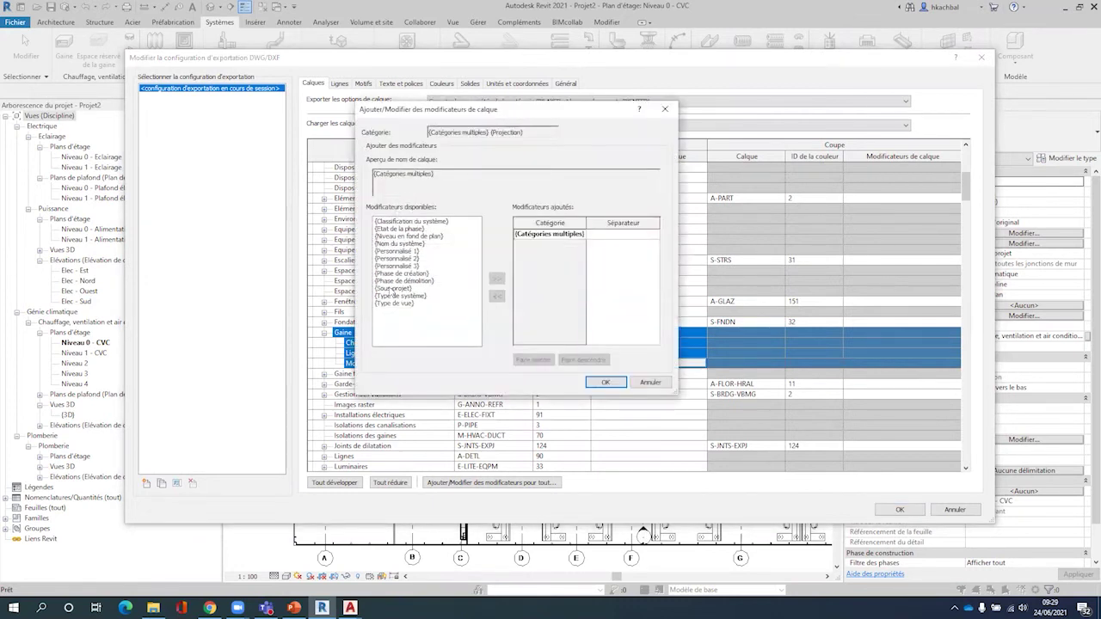
pyautogui.click(392, 296)
pyautogui.click(497, 280)
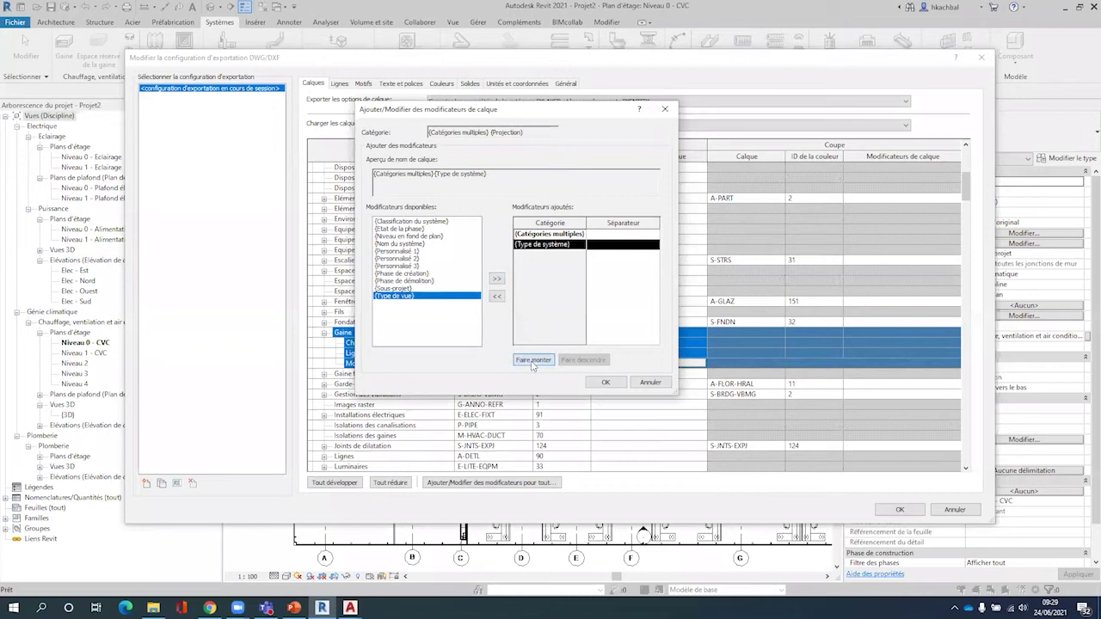
pyautogui.click(531, 359)
pyautogui.click(595, 234)
pyautogui.write('-')
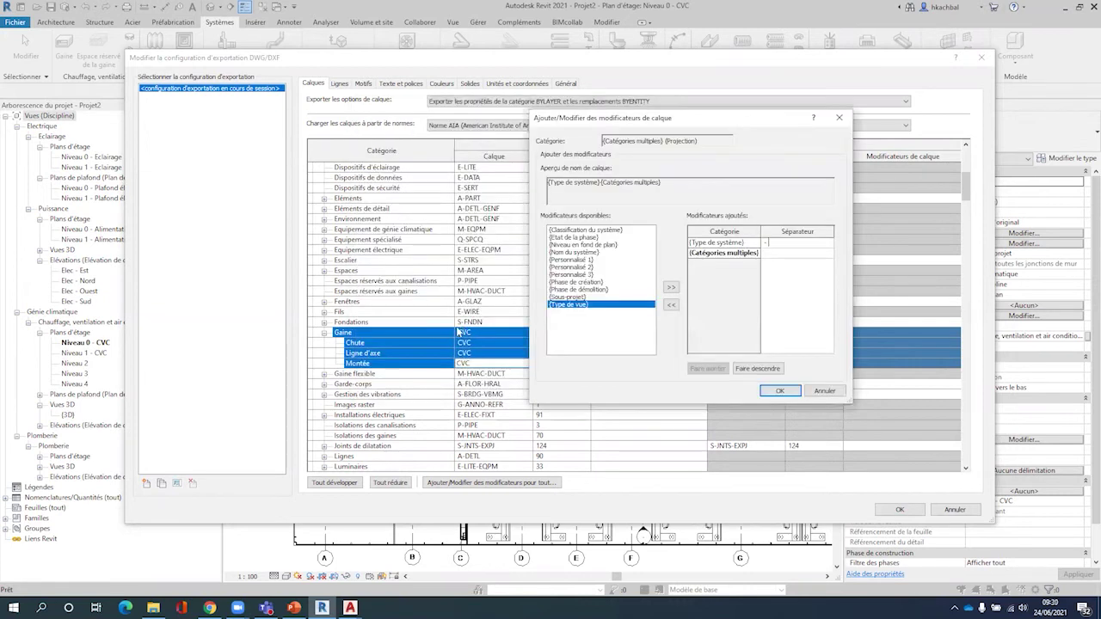
pyautogui.click(777, 392)
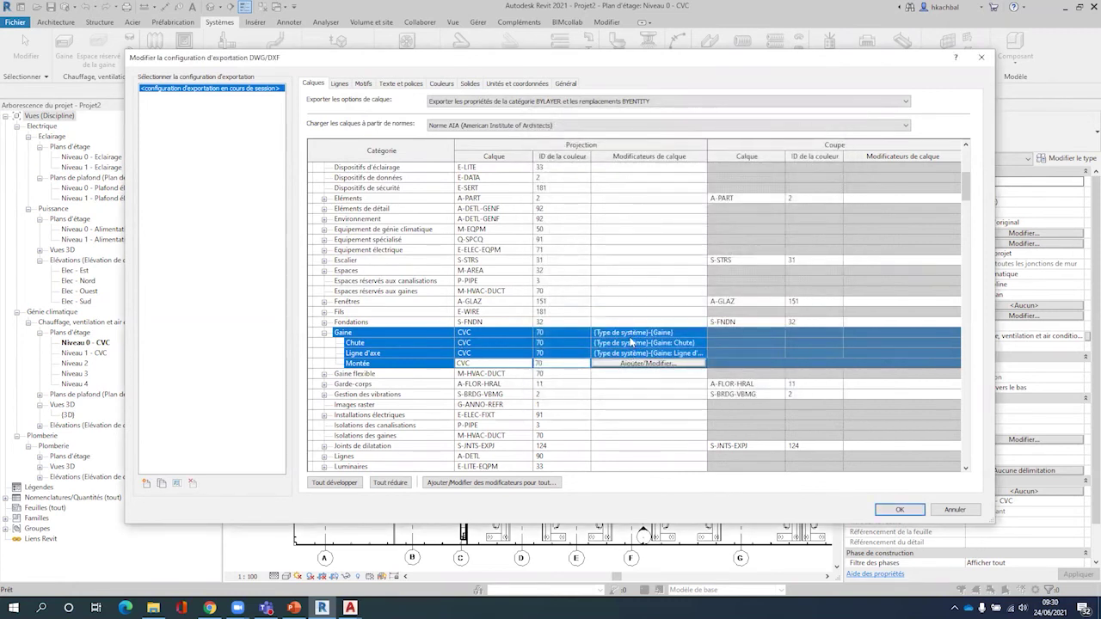
# Select the Raccords de gaine, Courbe and Ligne d'axe rows in the layer list
pyautogui.scroll(-3, 340, 333)
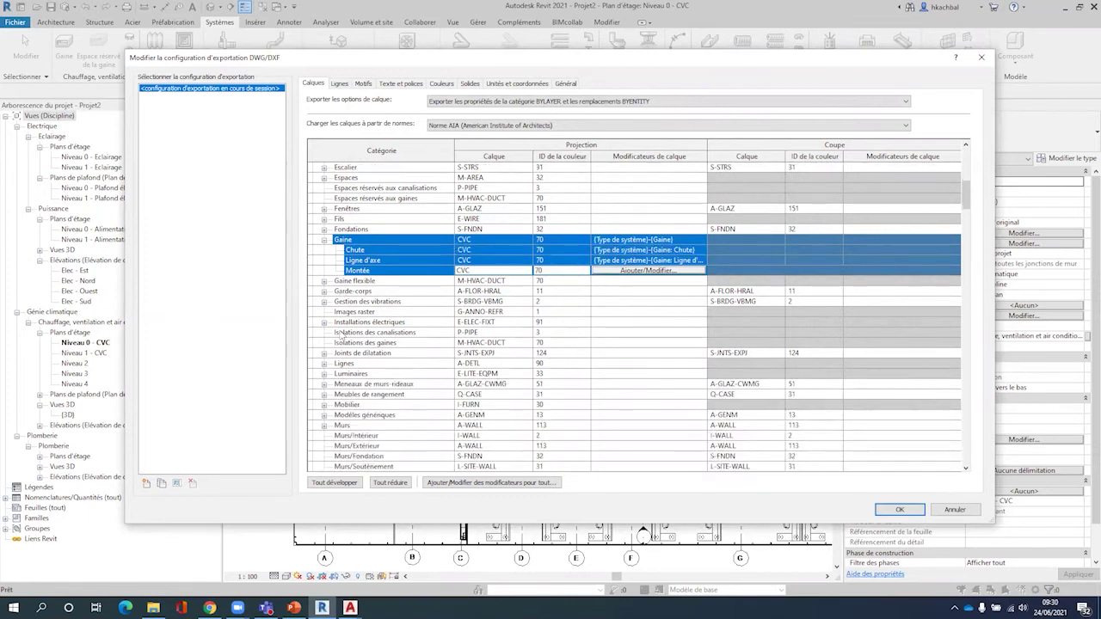
pyautogui.scroll(-3, 341, 333)
pyautogui.scroll(-3, 340, 333)
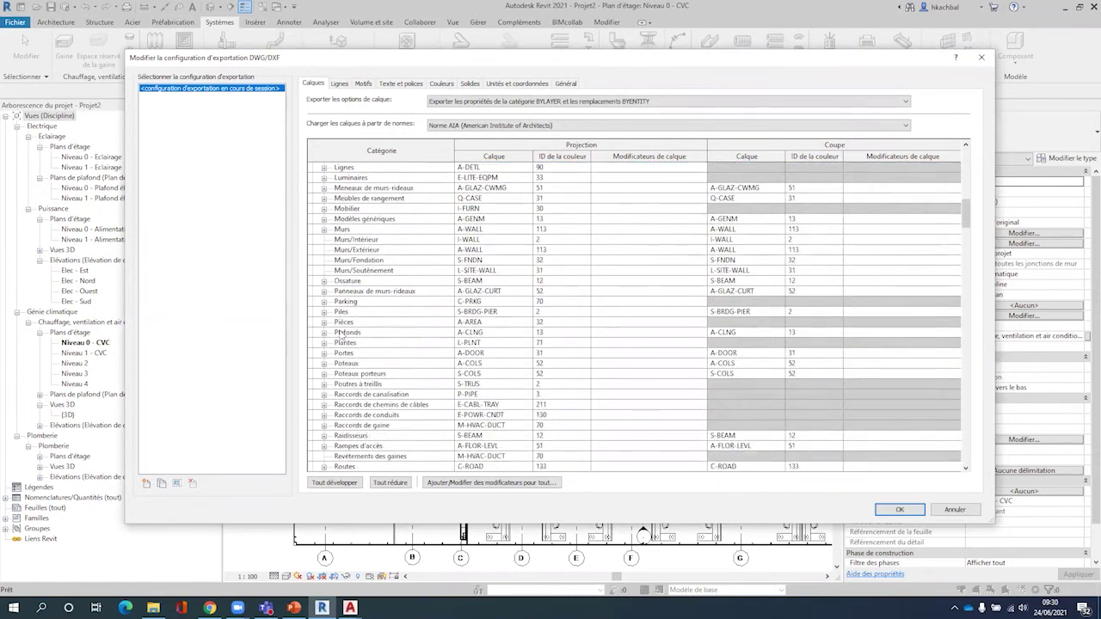
pyautogui.scroll(-2, 324, 370)
pyautogui.click(324, 373)
pyautogui.click(367, 375)
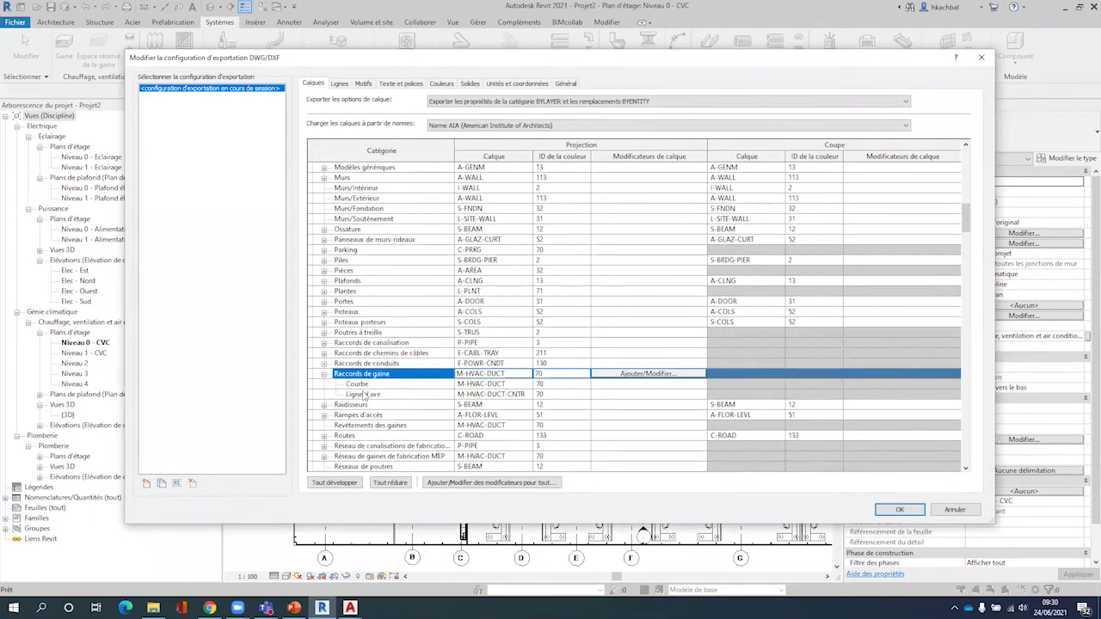
pyautogui.keyDown('shift'); pyautogui.click(366, 396); pyautogui.keyUp('shift')
# Put {Type de système} ahead of the category in their layer names, with a '-' separator
pyautogui.click(662, 395)
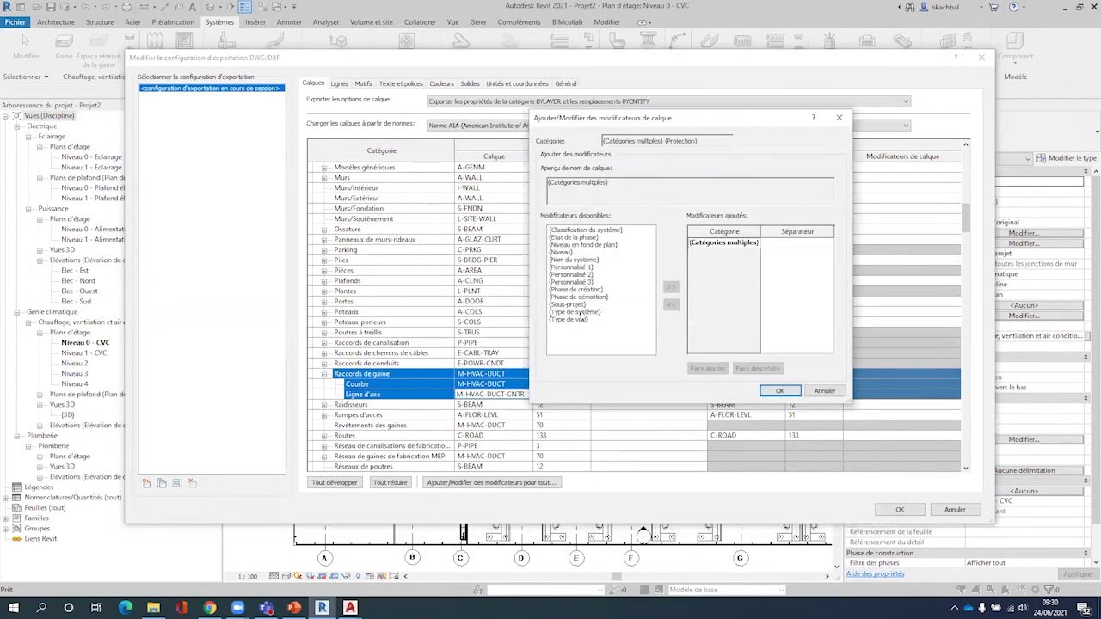
pyautogui.click(583, 311)
pyautogui.click(671, 286)
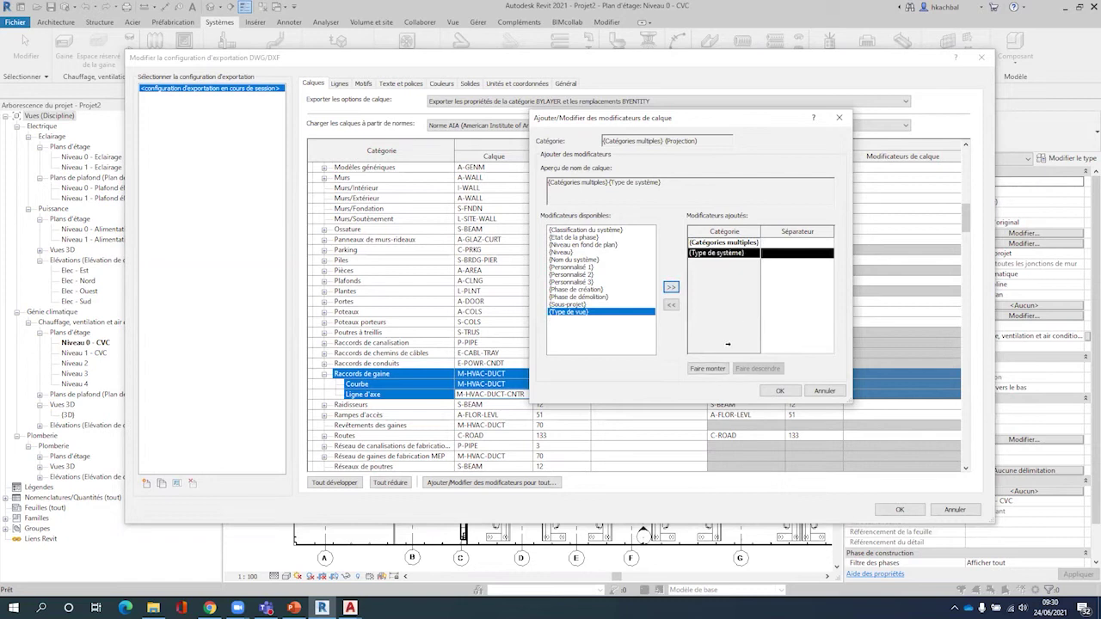
pyautogui.click(716, 371)
pyautogui.click(764, 243)
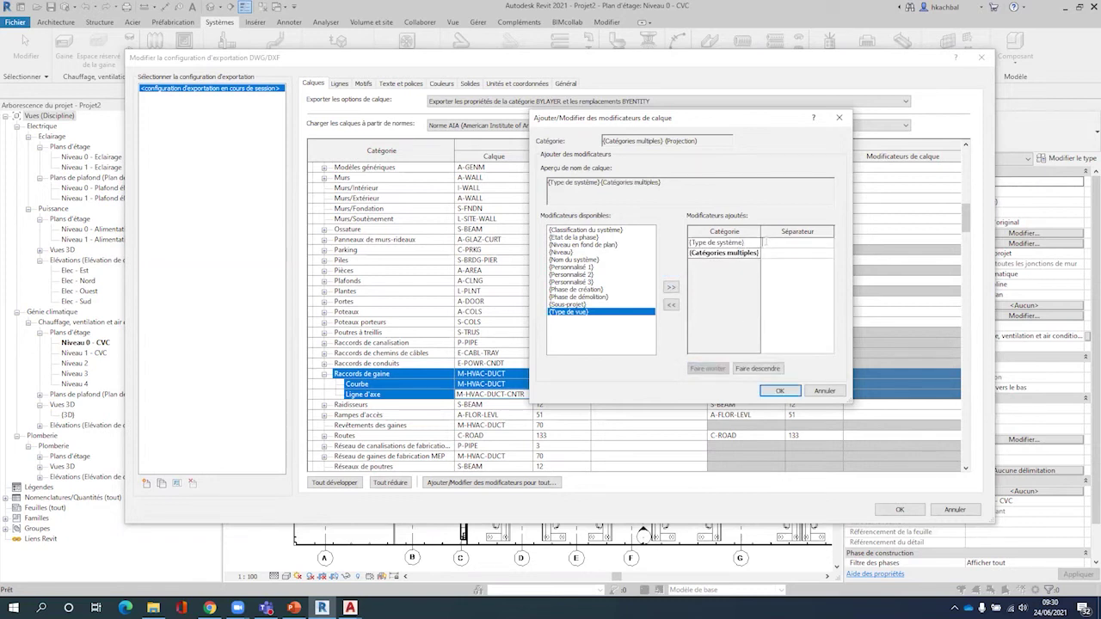
pyautogui.write('-')
pyautogui.click(779, 390)
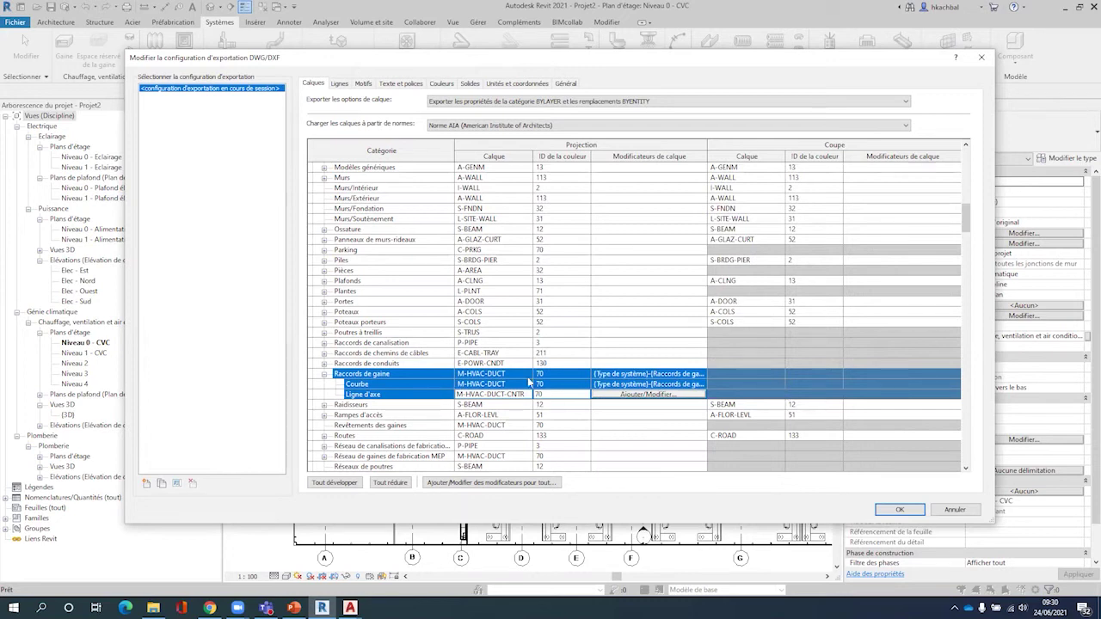
# Check the layer export options list, then preview the two open AutoCAD plan drawings
pyautogui.scroll(1, 540, 384)
pyautogui.scroll(-1, 546, 385)
pyautogui.click(443, 104)
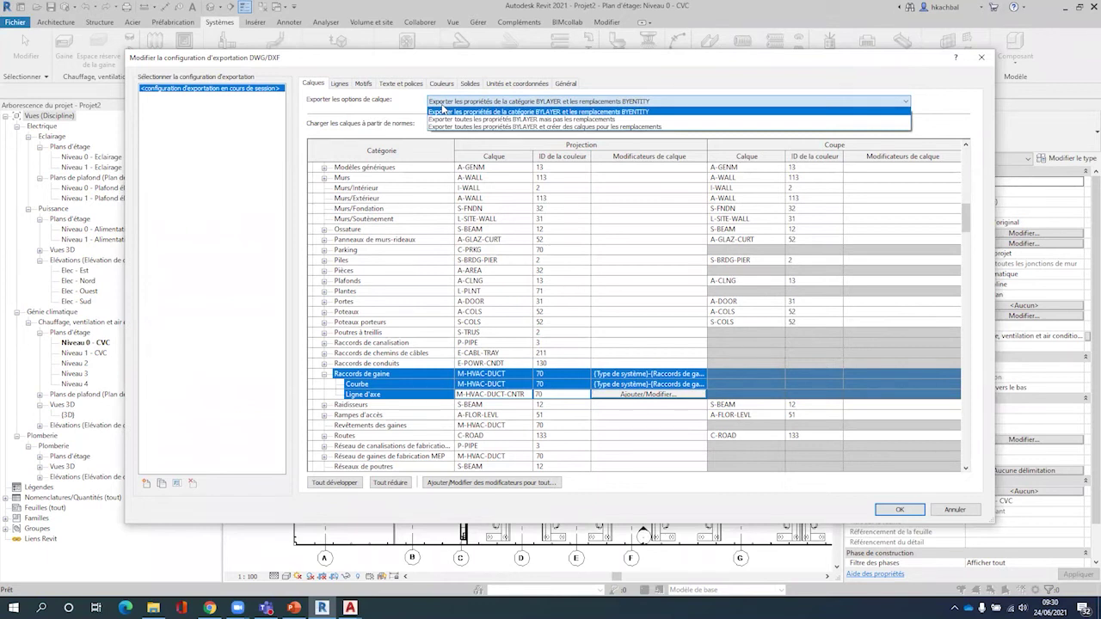
pyautogui.click(349, 607)
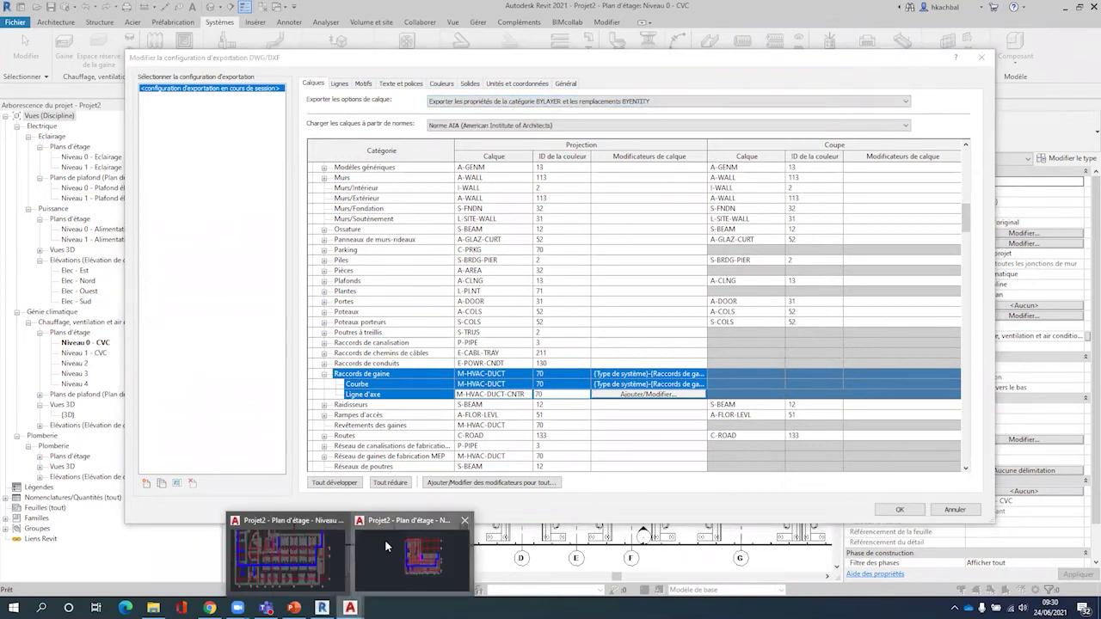
# Switch to the CVC bis drawing and zoom and pan around the magenta duct
pyautogui.click(384, 539)
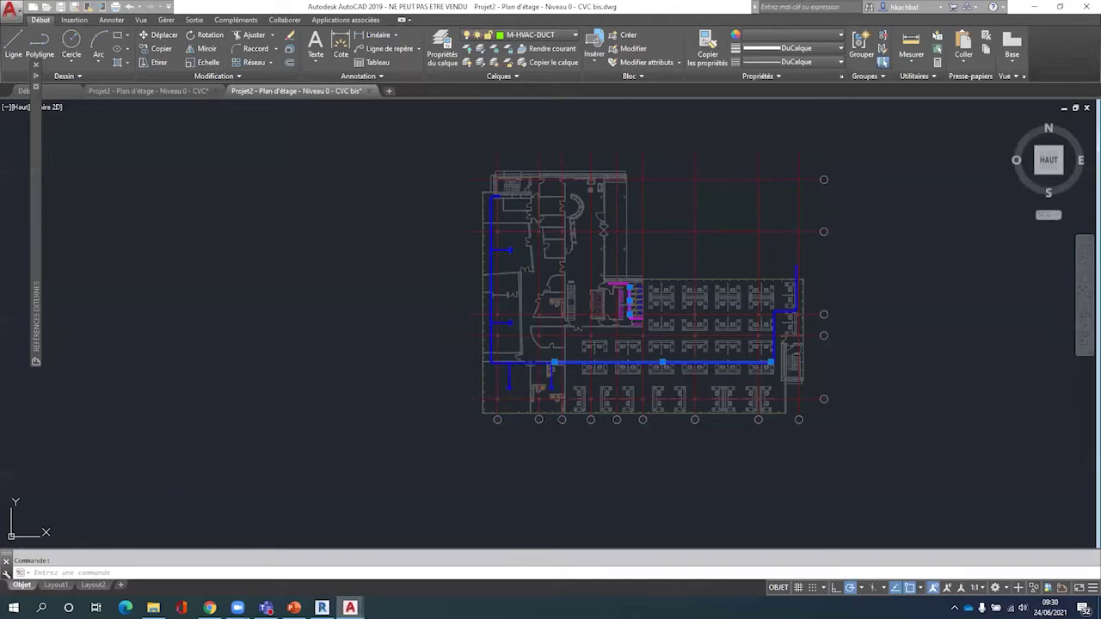
pyautogui.scroll(8, 629, 393)
pyautogui.moveTo(628, 393); pyautogui.dragTo(628, 246, button='middle')
pyautogui.scroll(1, 473, 363)
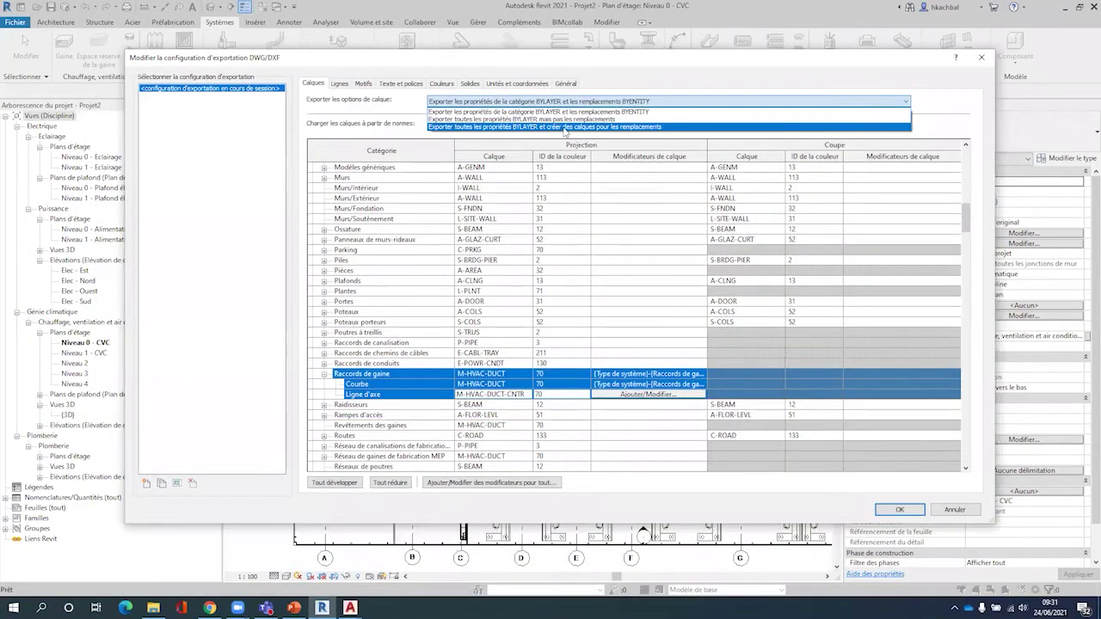
# Export all properties BYLAYER with override layers, then browse the Lignes, Motifs, Texte and Couleurs settings
pyautogui.click(604, 127)
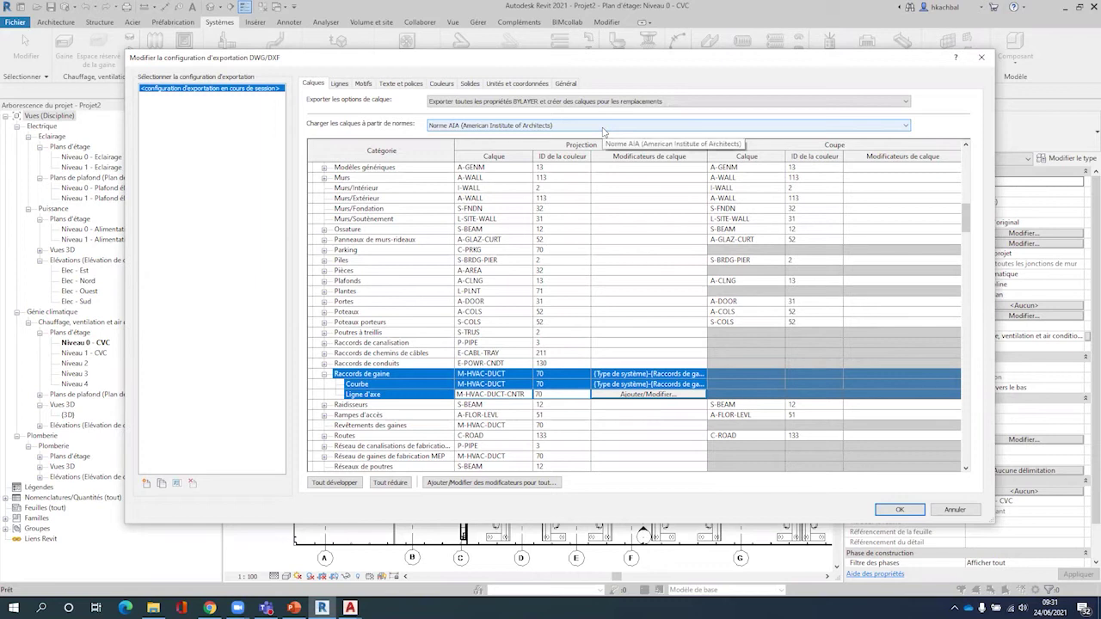
pyautogui.click(340, 83)
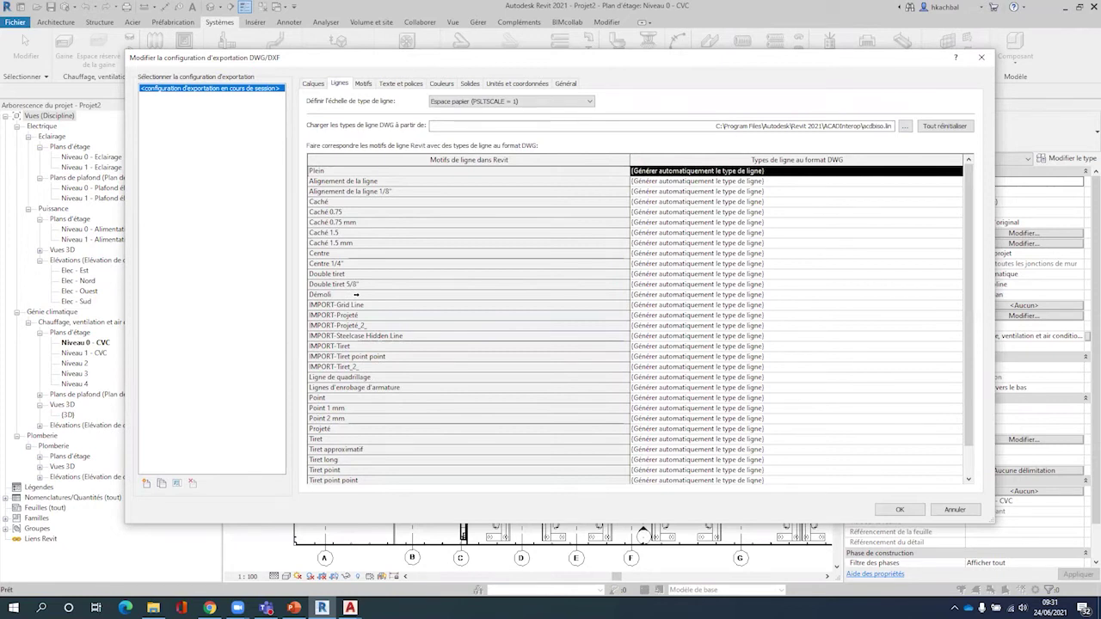
pyautogui.click(363, 84)
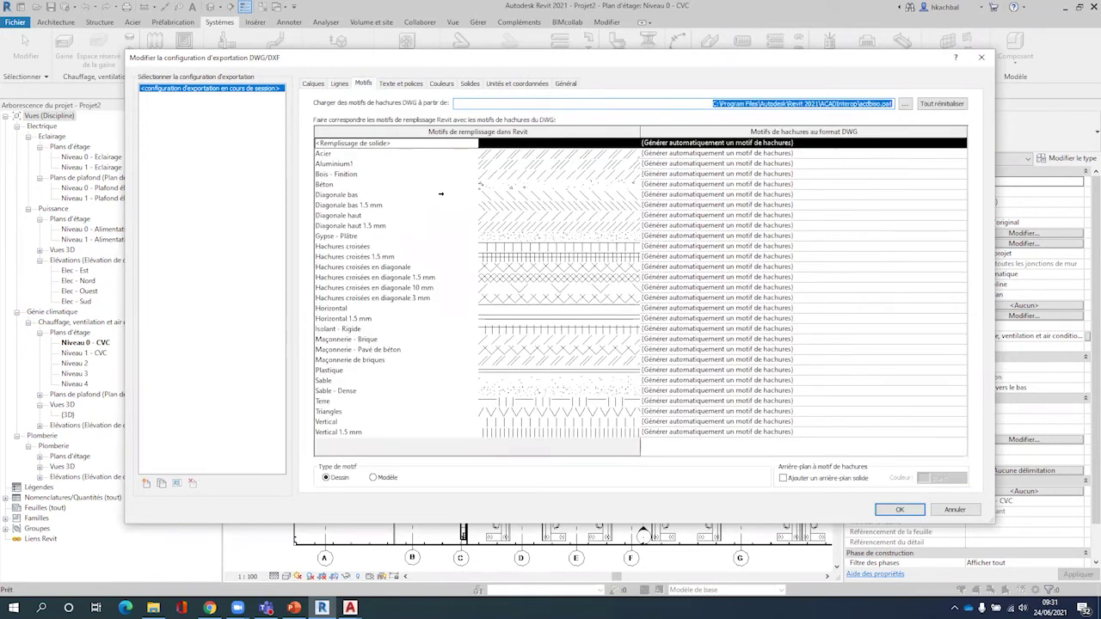
pyautogui.click(398, 87)
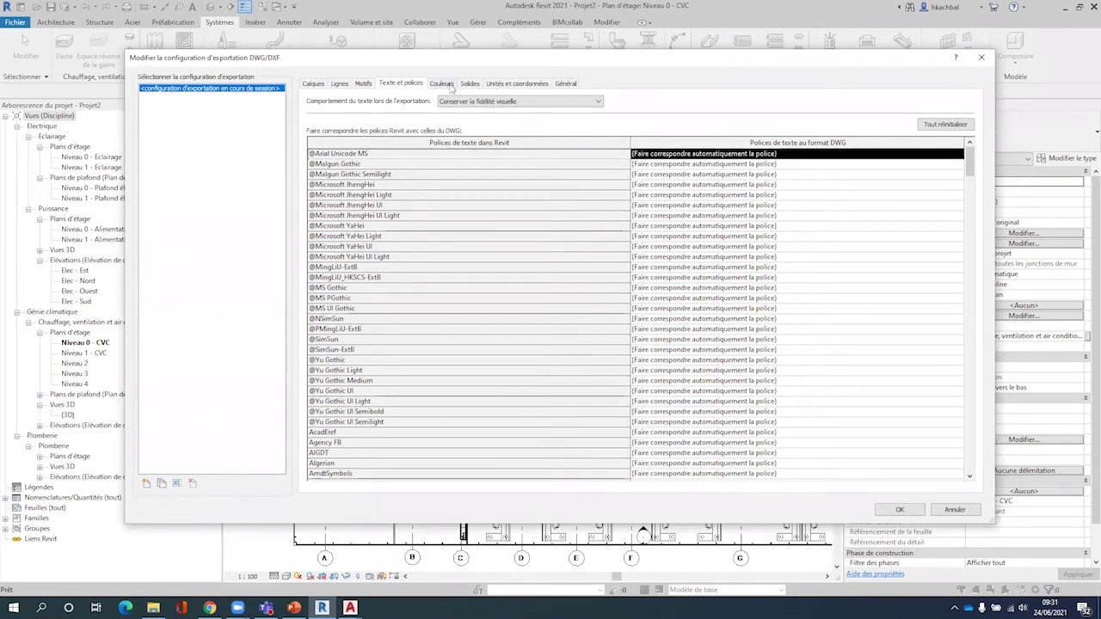
pyautogui.click(442, 83)
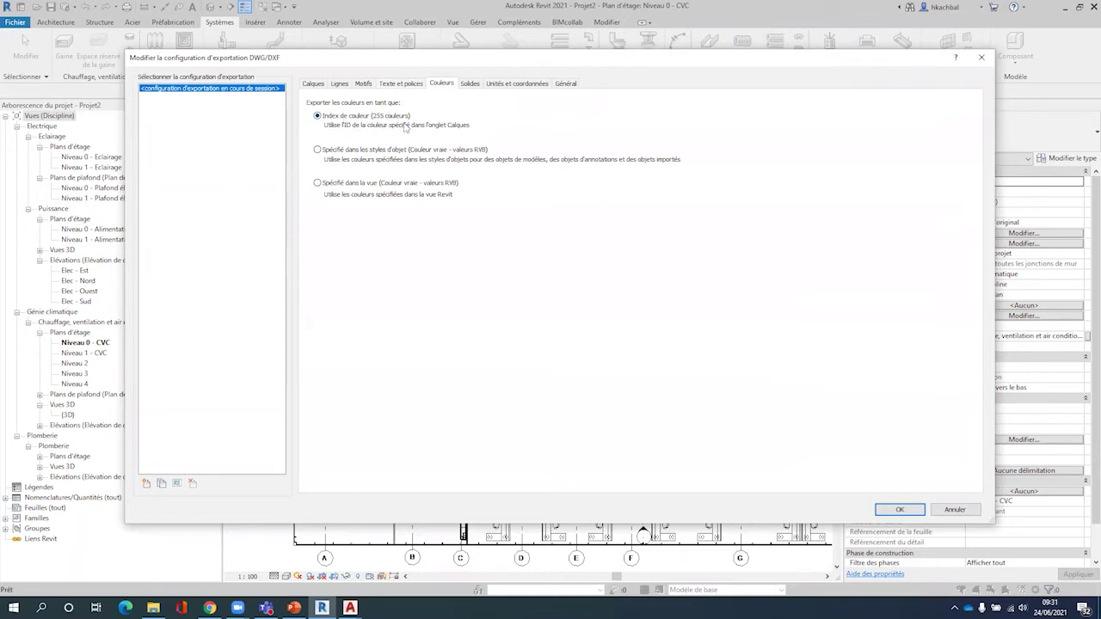
# Export colours as 'Spécifié dans la vue', then review the Solides and Unités et coordonnées settings
pyautogui.click(315, 84)
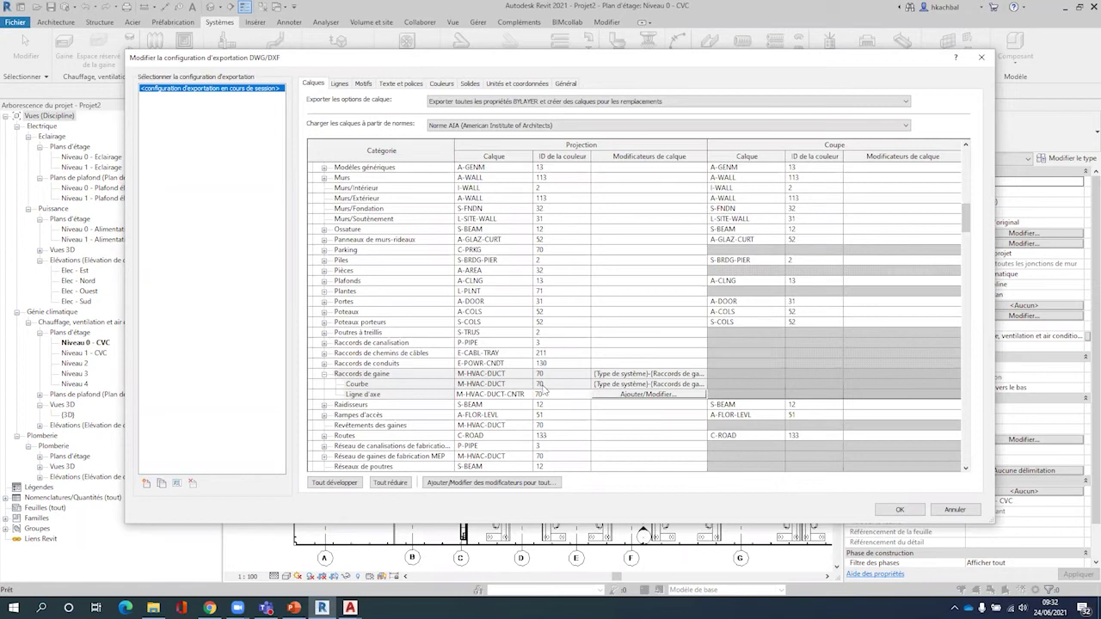
pyautogui.click(441, 83)
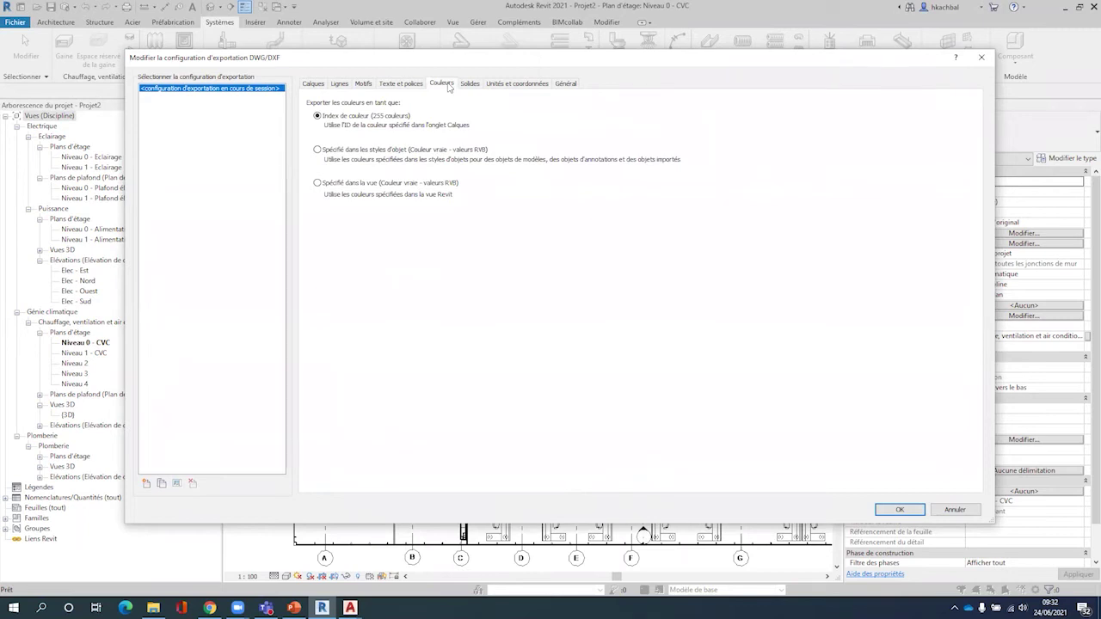
pyautogui.click(318, 184)
pyautogui.click(469, 84)
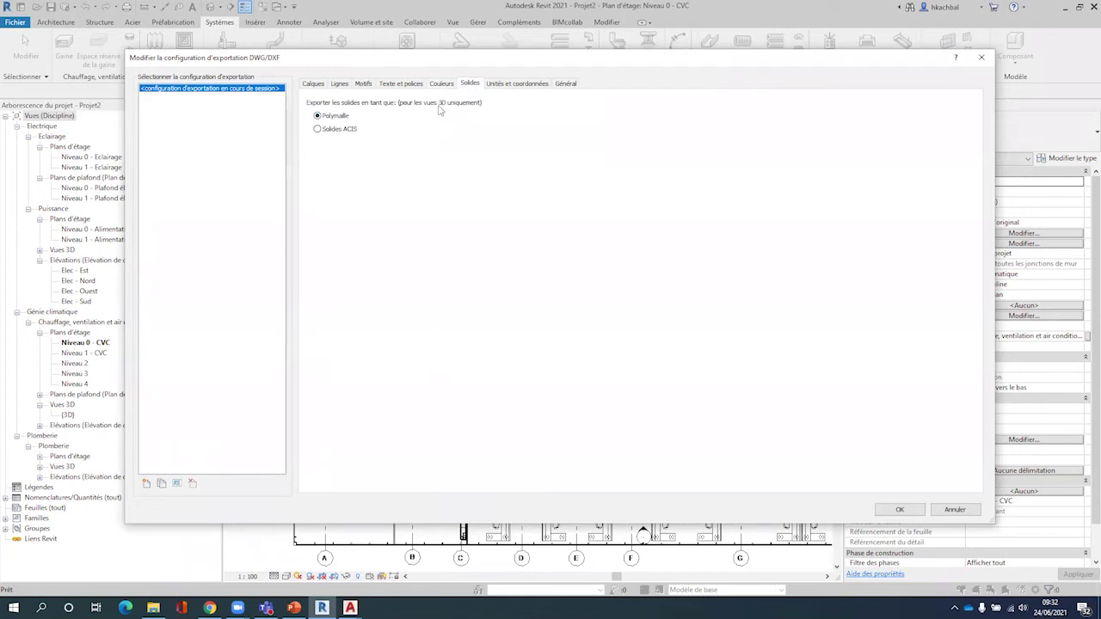
pyautogui.click(516, 85)
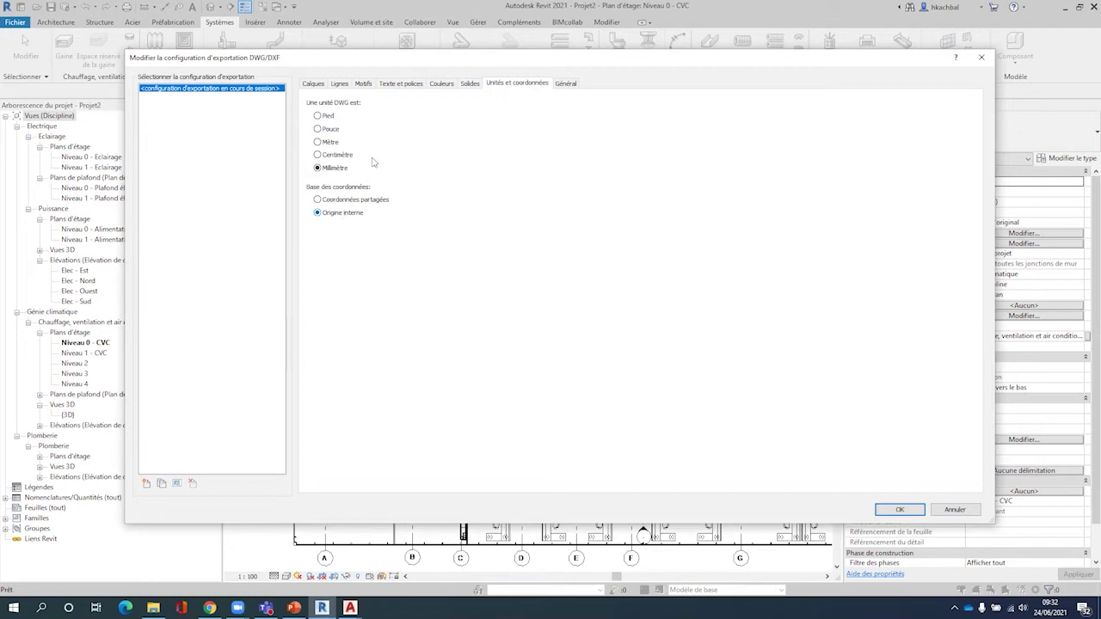
# Set the DWG file format to AutoCAD 2010 and confirm the export setup
pyautogui.click(566, 84)
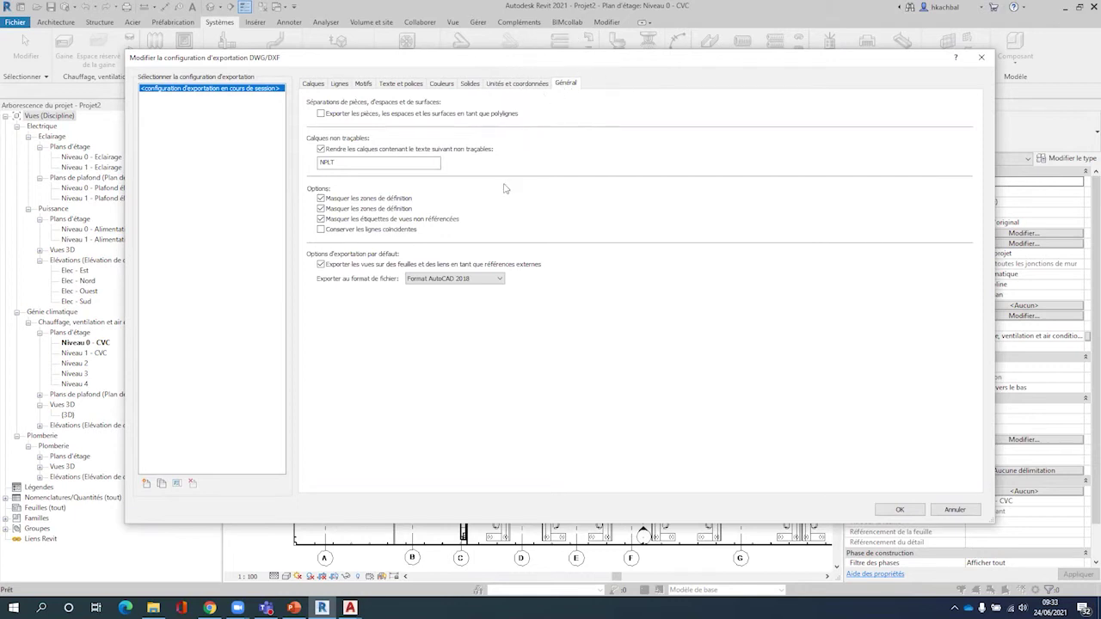
pyautogui.click(427, 282)
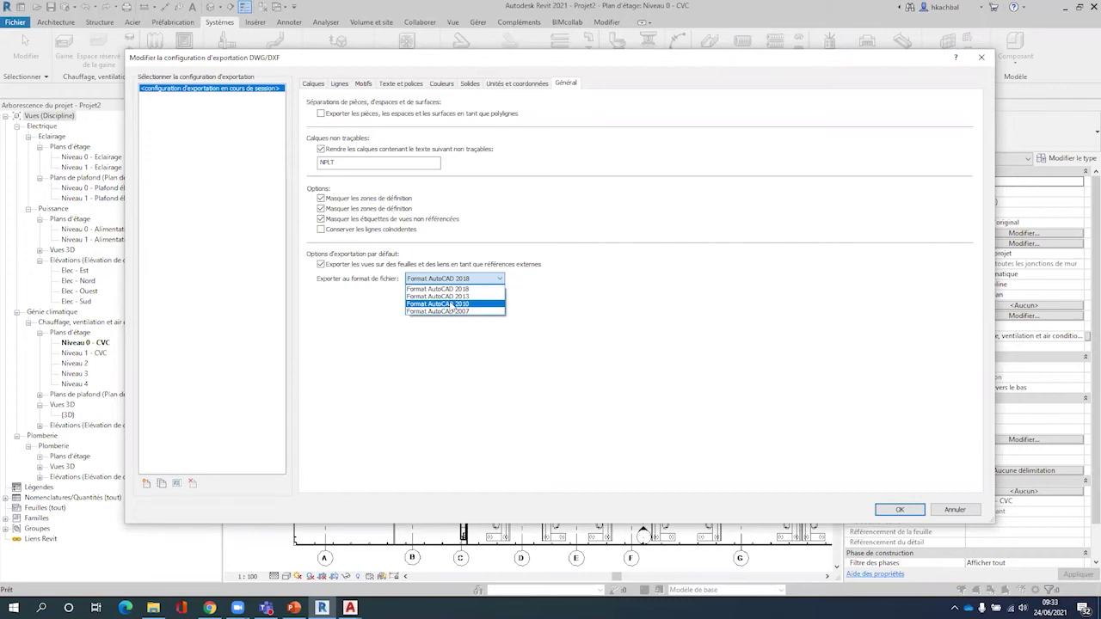
pyautogui.click(451, 305)
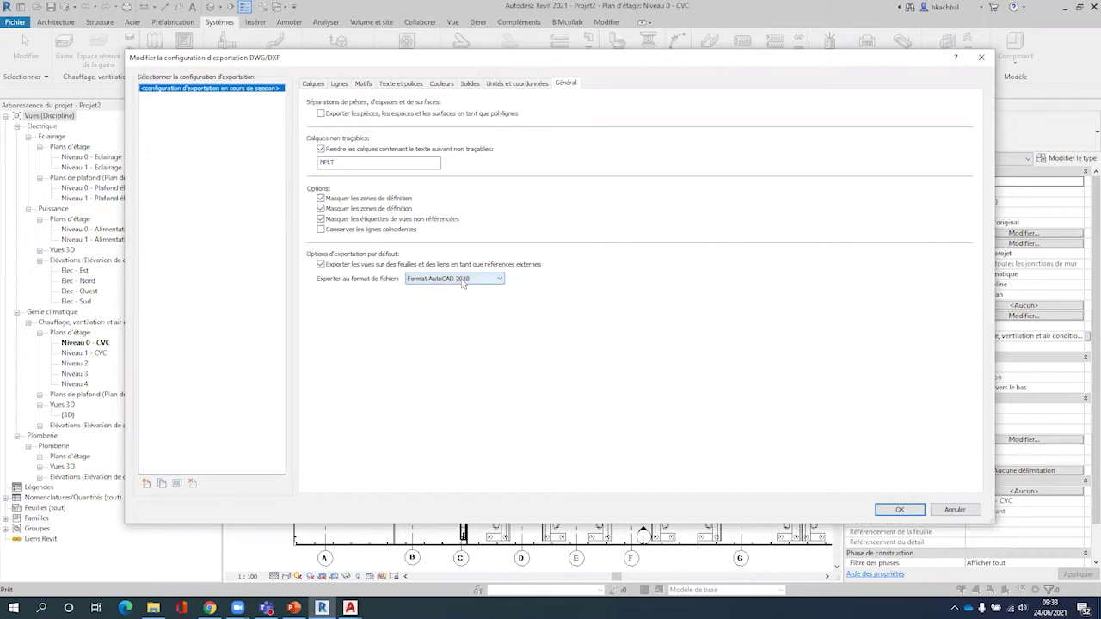
pyautogui.click(901, 510)
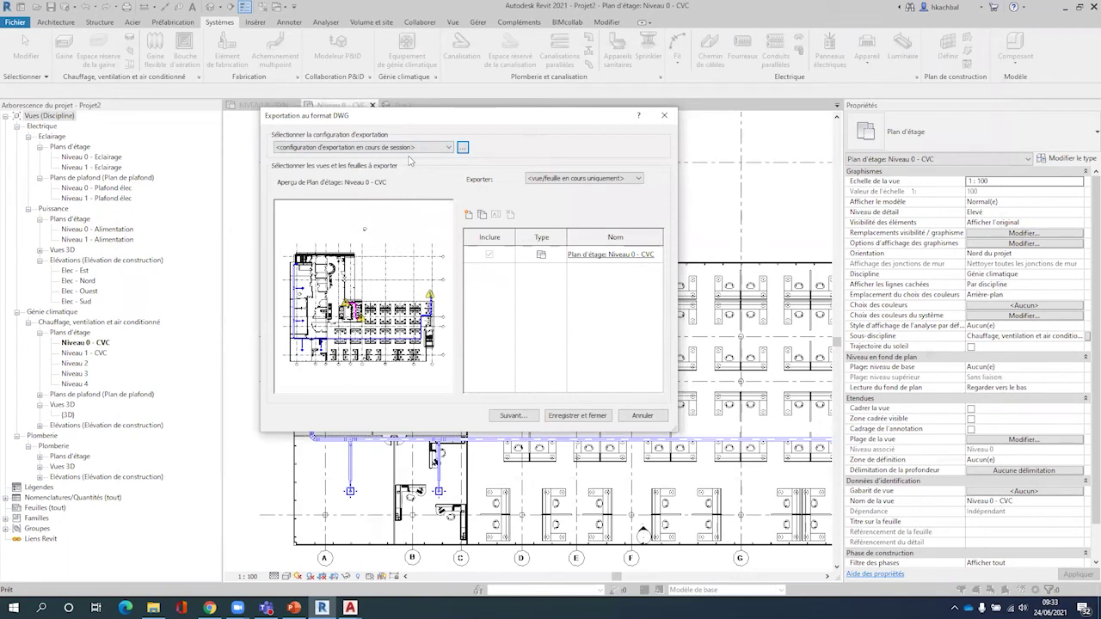
# Export the plan to export 01 as 'Projet2 - Plan d'étage - Niveau 0 - CVC 003.dwg'
pyautogui.click(520, 416)
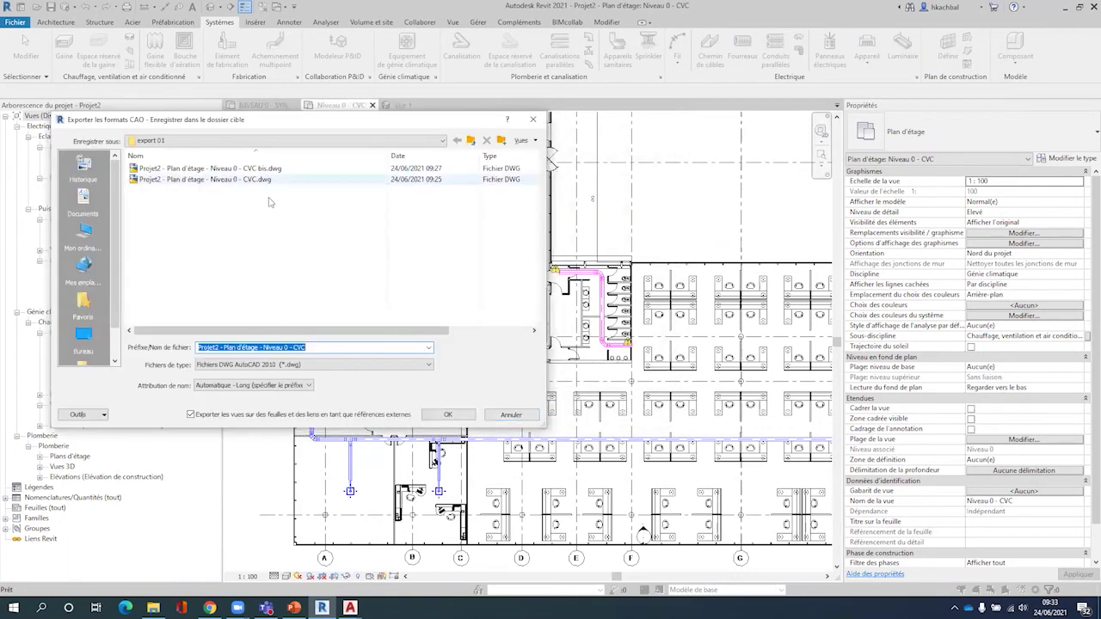
pyautogui.click(258, 169)
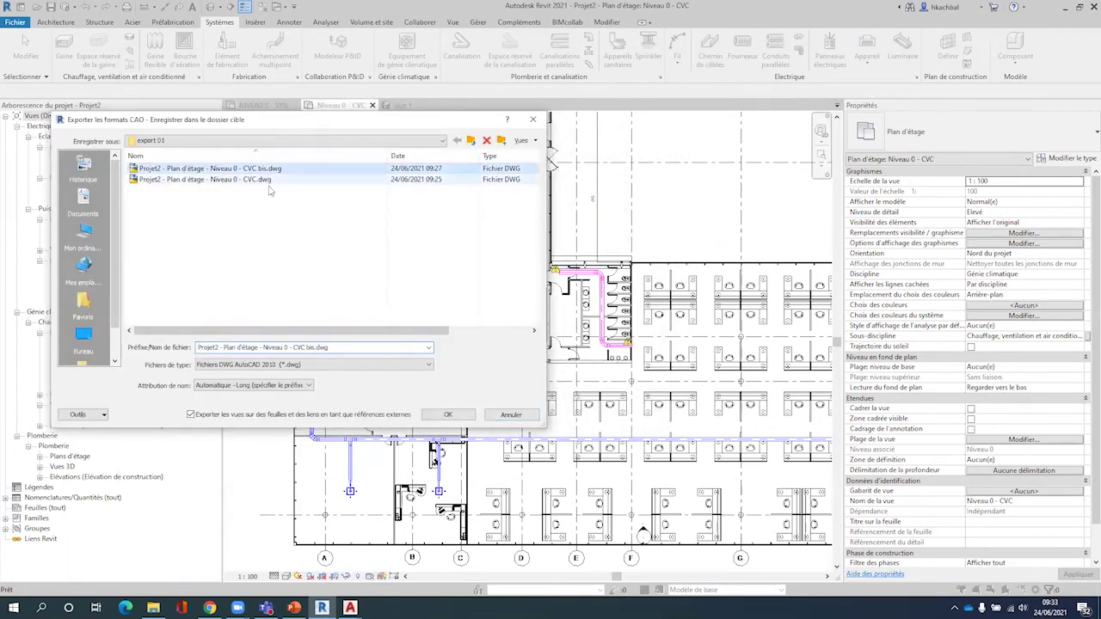
pyautogui.click(312, 347)
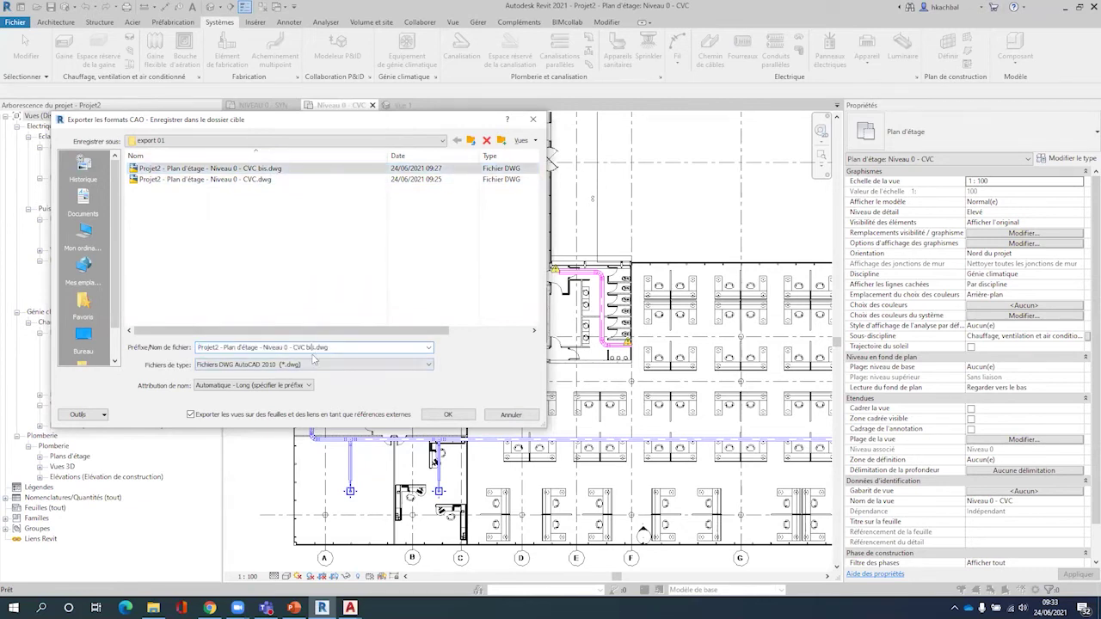
pyautogui.press('BackSpace')
pyautogui.press('BackSpace')
pyautogui.press('BackSpace')
pyautogui.write('003')
pyautogui.click(463, 414)
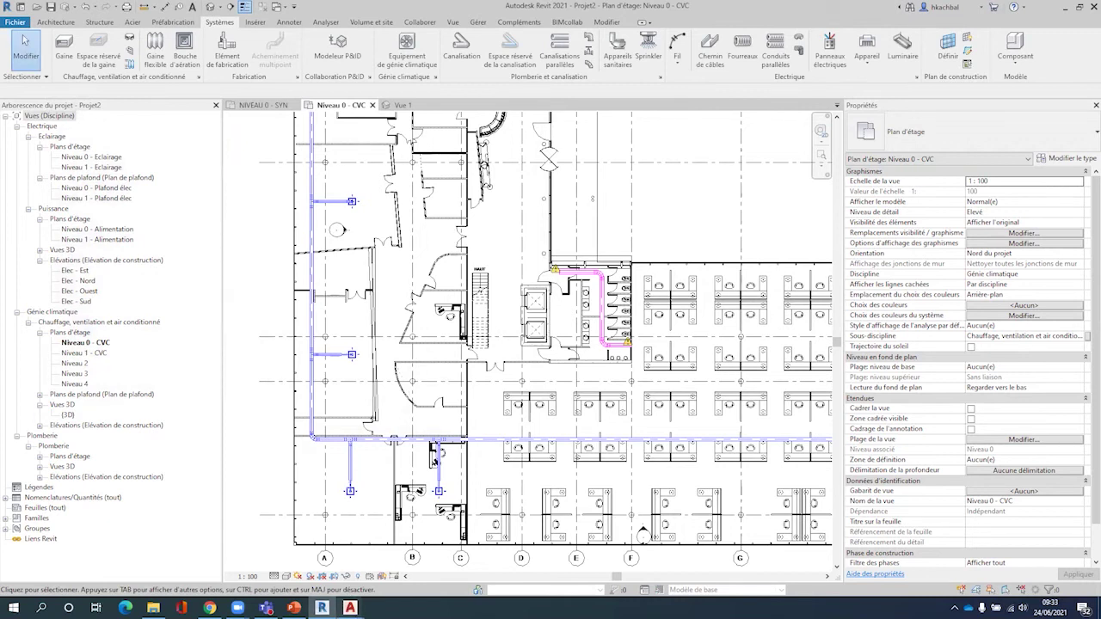
# Open Projet2 - Plan d'étage - Niveau 0 - CVC 003.dwg from export 01 in AutoCAD
pyautogui.moveTo(350, 608)
pyautogui.click(430, 559)
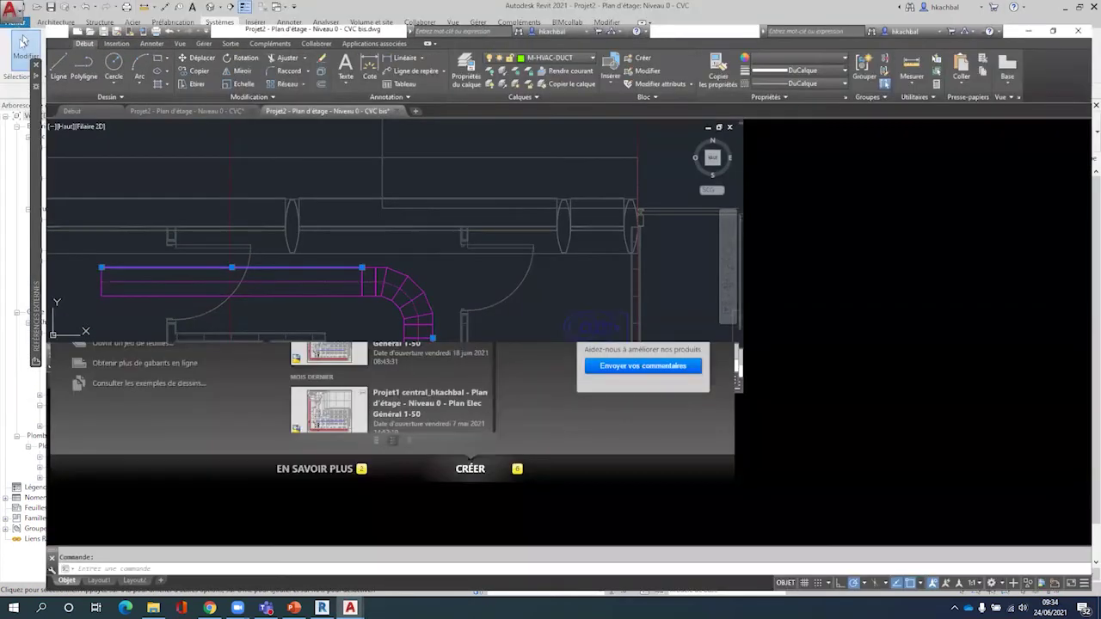
pyautogui.click(14, 14)
pyautogui.moveTo(39, 96)
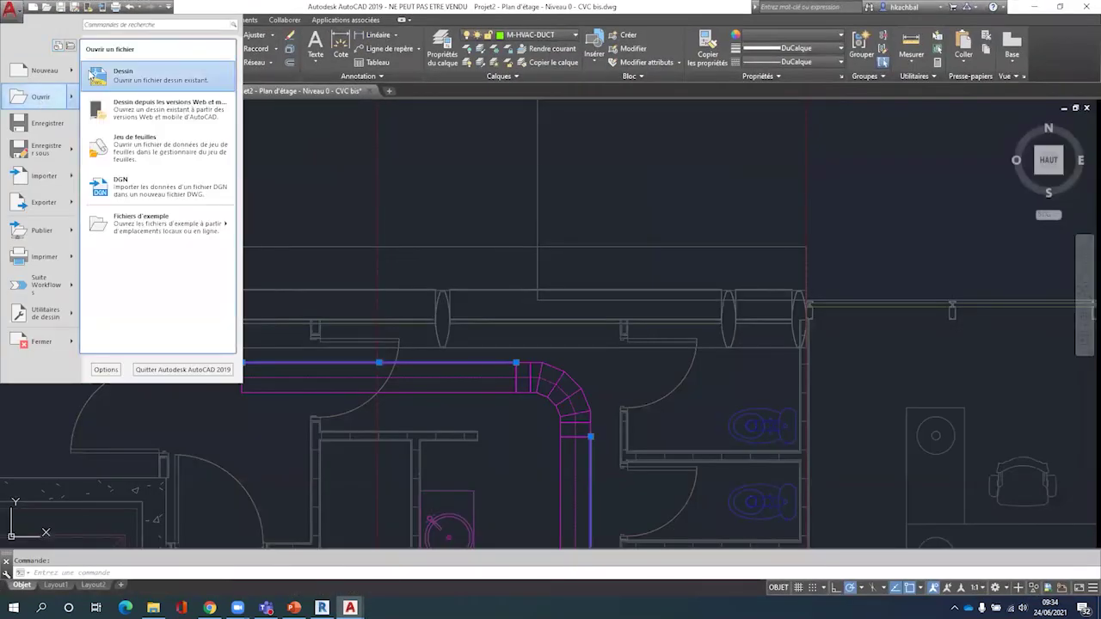
pyautogui.click(91, 75)
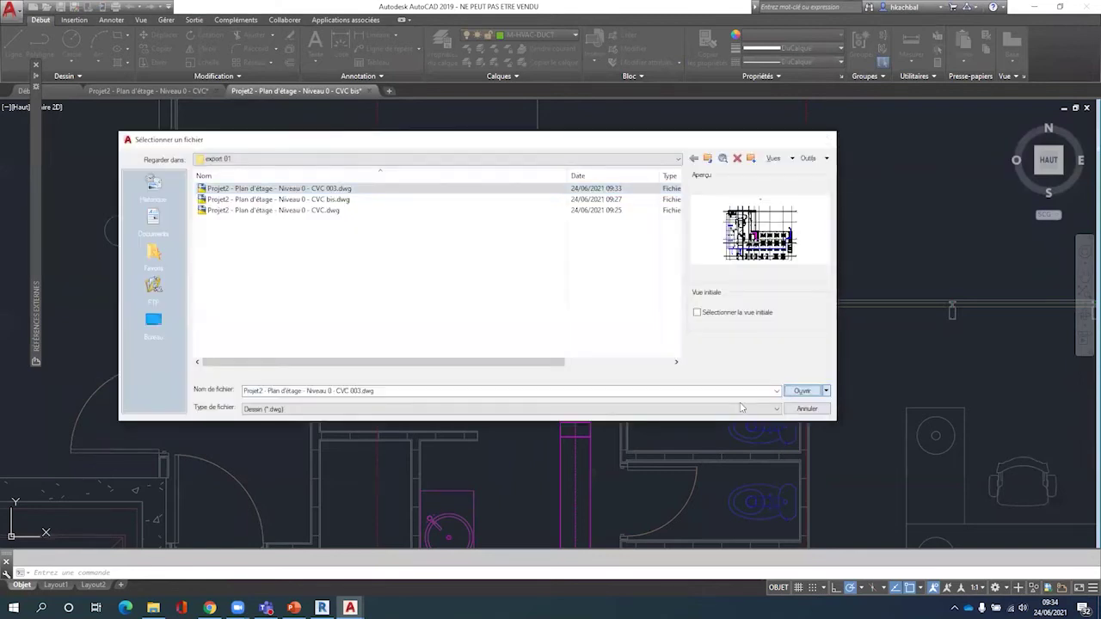
pyautogui.press('Return')
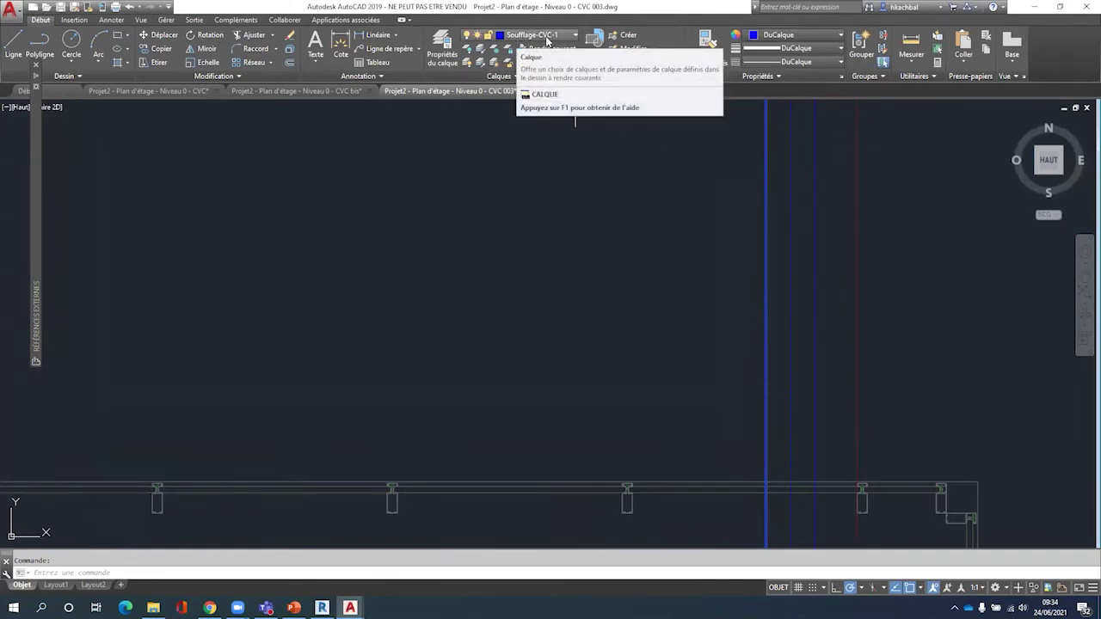
# Zoom around the plan and select the magenta return duct to read its layer
pyautogui.scroll(-3, 584, 284)
pyautogui.scroll(-3, 590, 295)
pyautogui.scroll(-2, 442, 325)
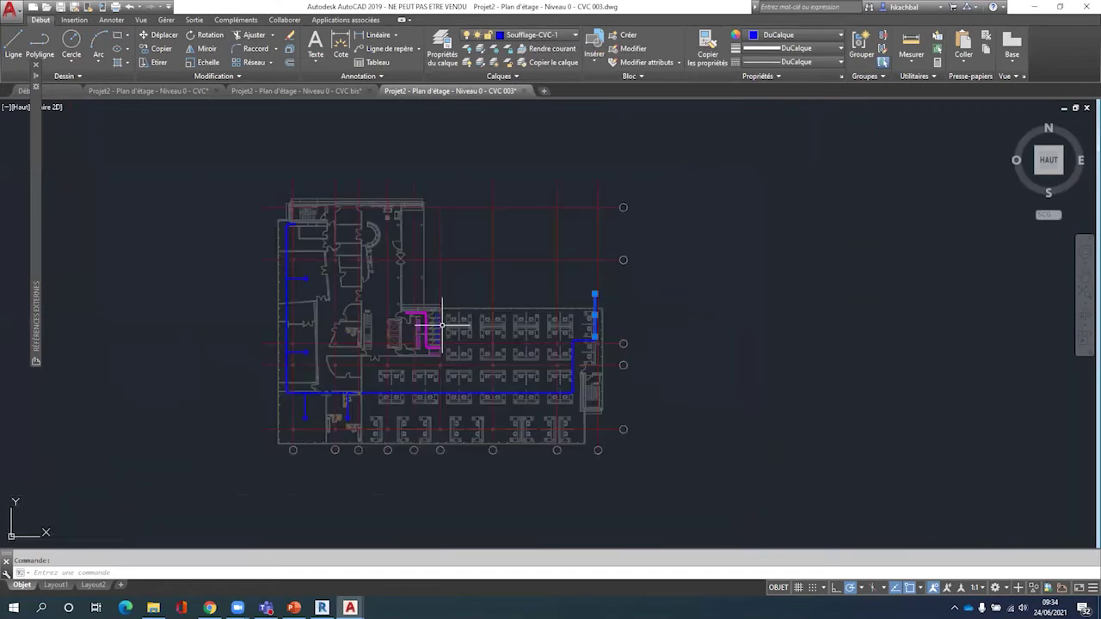
pyautogui.scroll(2, 442, 325)
pyautogui.scroll(2, 442, 325)
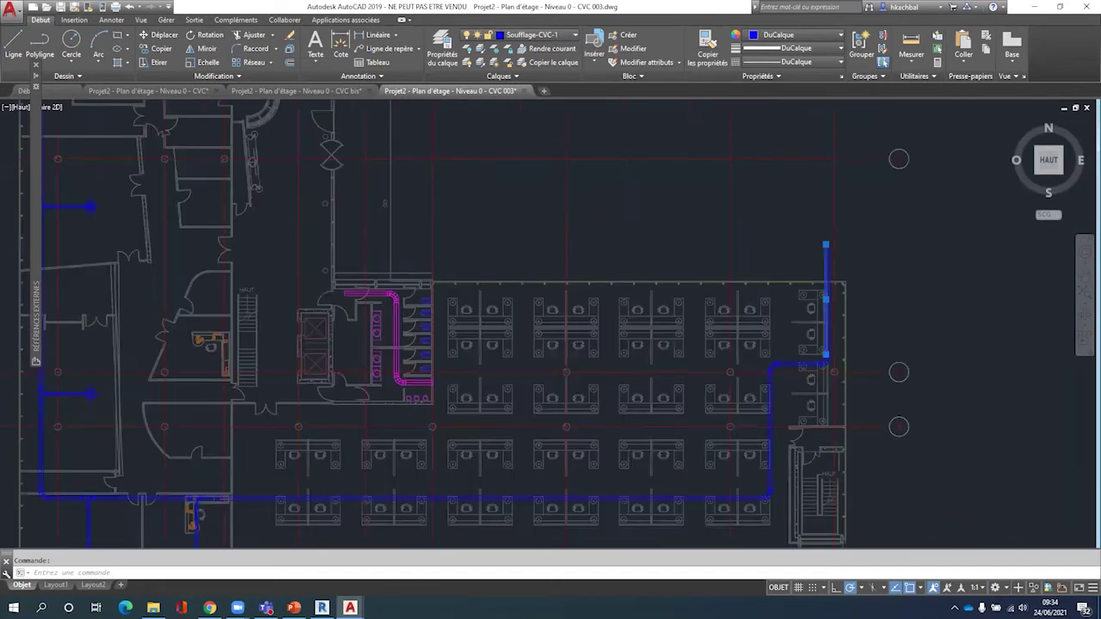
pyautogui.scroll(8, 364, 290)
pyautogui.click(361, 290)
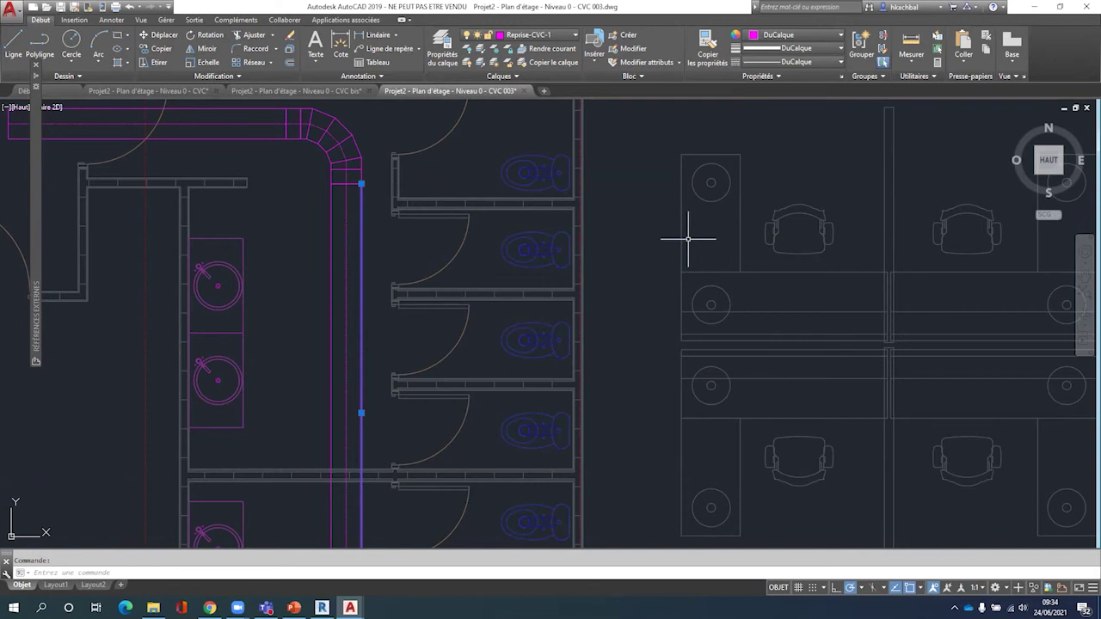
# Select the short blue duct to read its layer, then recentre the plan
pyautogui.scroll(-5, 688, 239)
pyautogui.scroll(8, 608, 231)
pyautogui.click(607, 220)
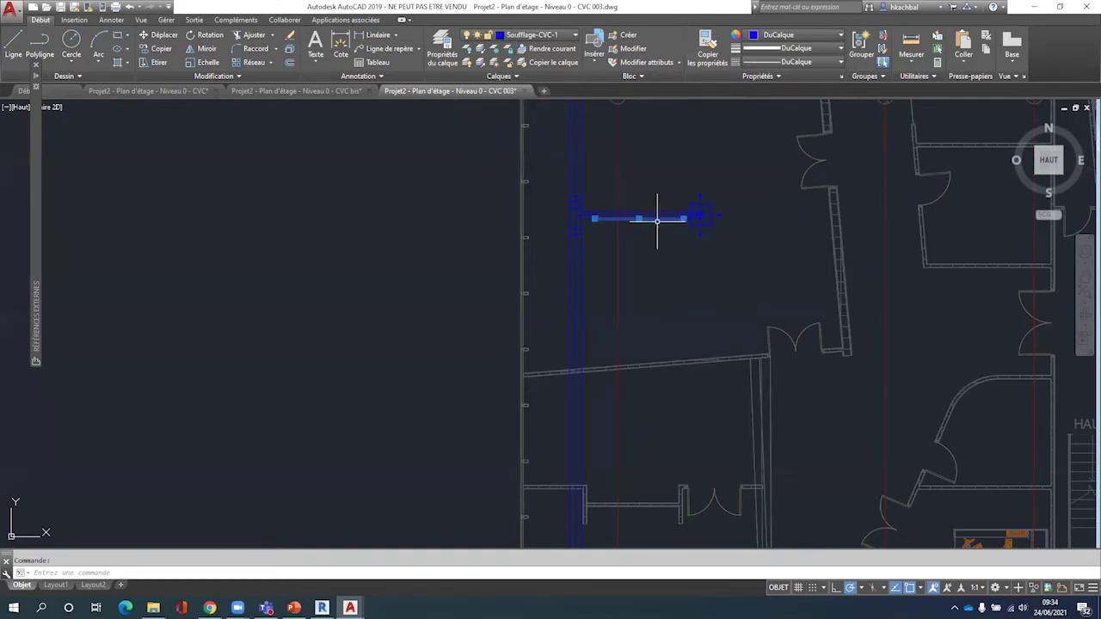
pyautogui.scroll(-2, 657, 220)
pyautogui.scroll(-2, 657, 220)
pyautogui.scroll(-2, 657, 220)
pyautogui.scroll(-1, 657, 220)
pyautogui.scroll(5, 681, 233)
pyautogui.scroll(2, 680, 233)
pyautogui.moveTo(680, 233)
pyautogui.mouseDown(button='middle')
pyautogui.moveTo(629, 266)
pyautogui.moveTo(535, 290)
pyautogui.mouseUp(button='middle')
pyautogui.scroll(-2, 535, 290)
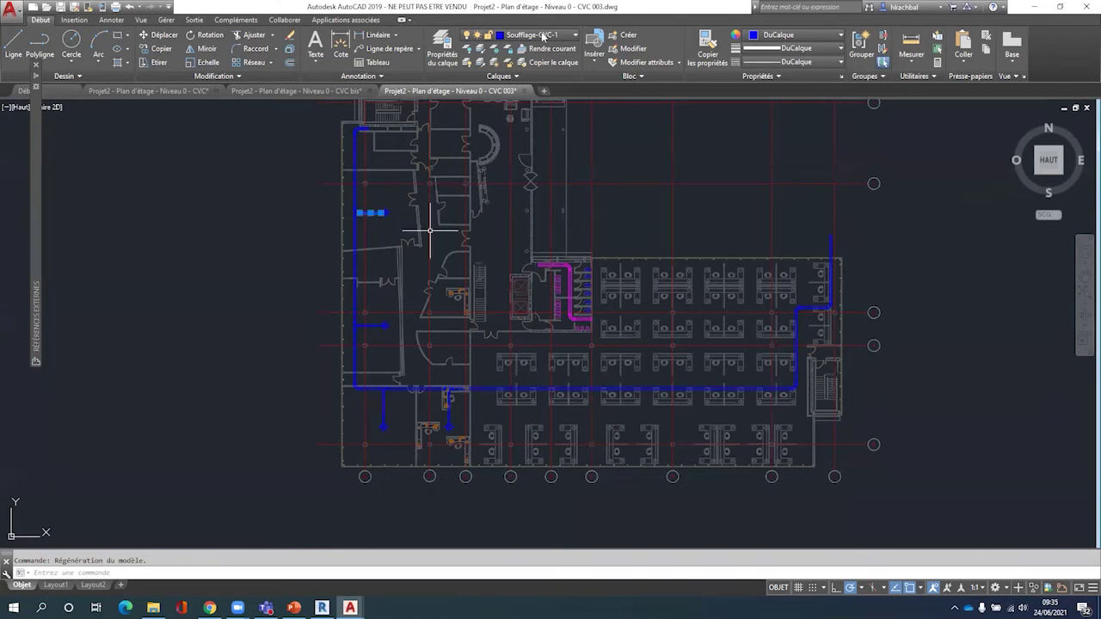
# Zoom over the exported plan once more, then switch back to Revit
pyautogui.scroll(4, 379, 219)
pyautogui.scroll(-2, 447, 220)
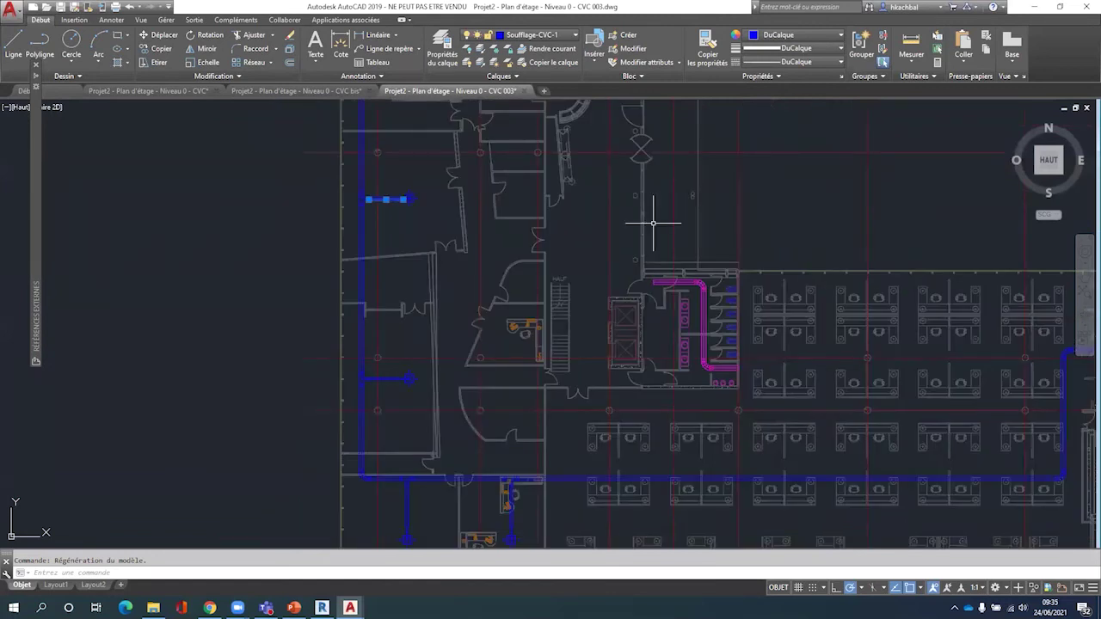
pyautogui.scroll(2, 430, 216)
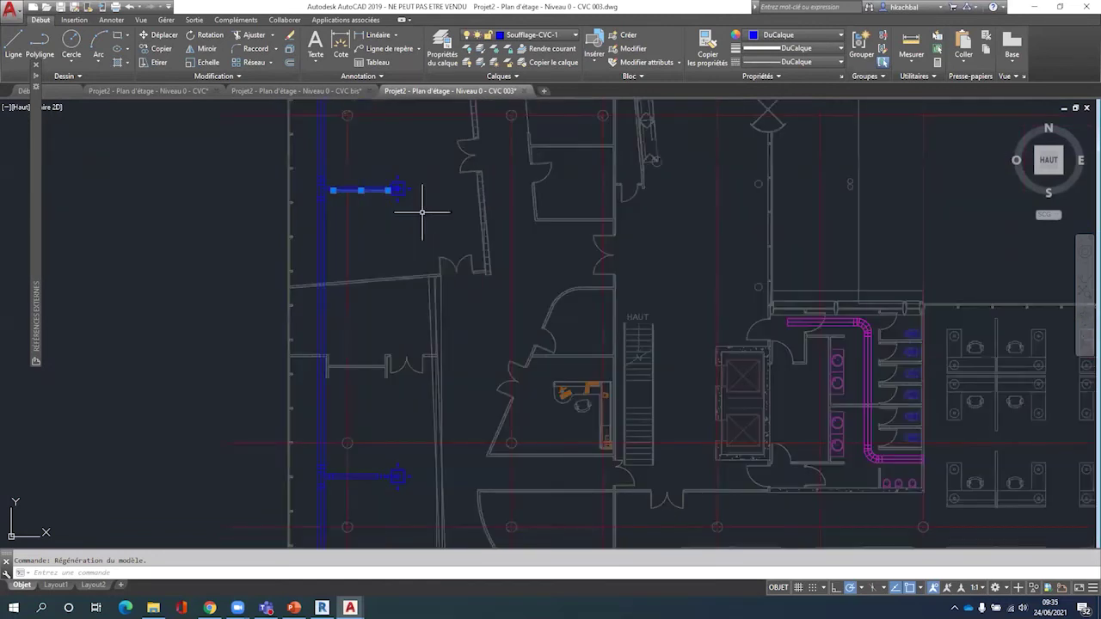
pyautogui.scroll(8, 399, 190)
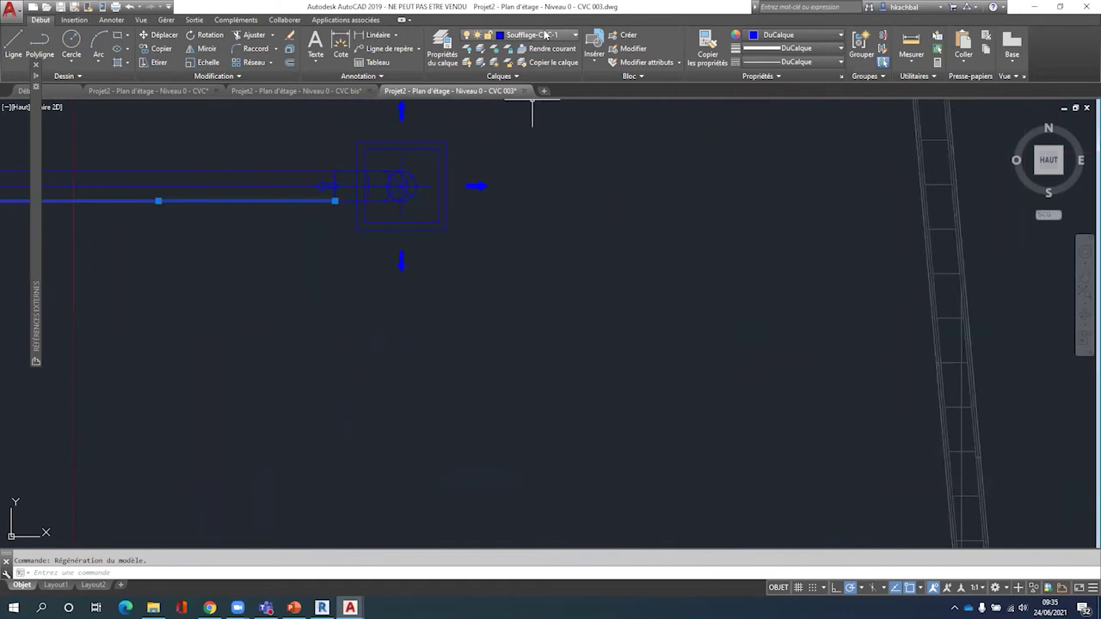
pyautogui.scroll(-5, 505, 262)
pyautogui.scroll(-2, 505, 263)
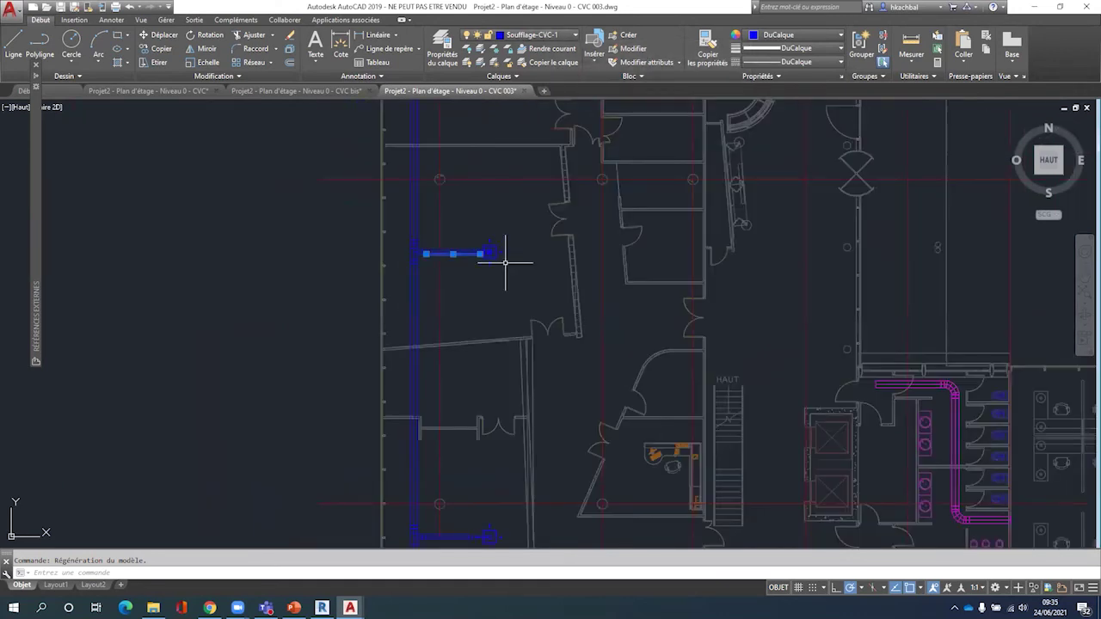
pyautogui.scroll(-2, 504, 263)
pyautogui.scroll(-1, 505, 263)
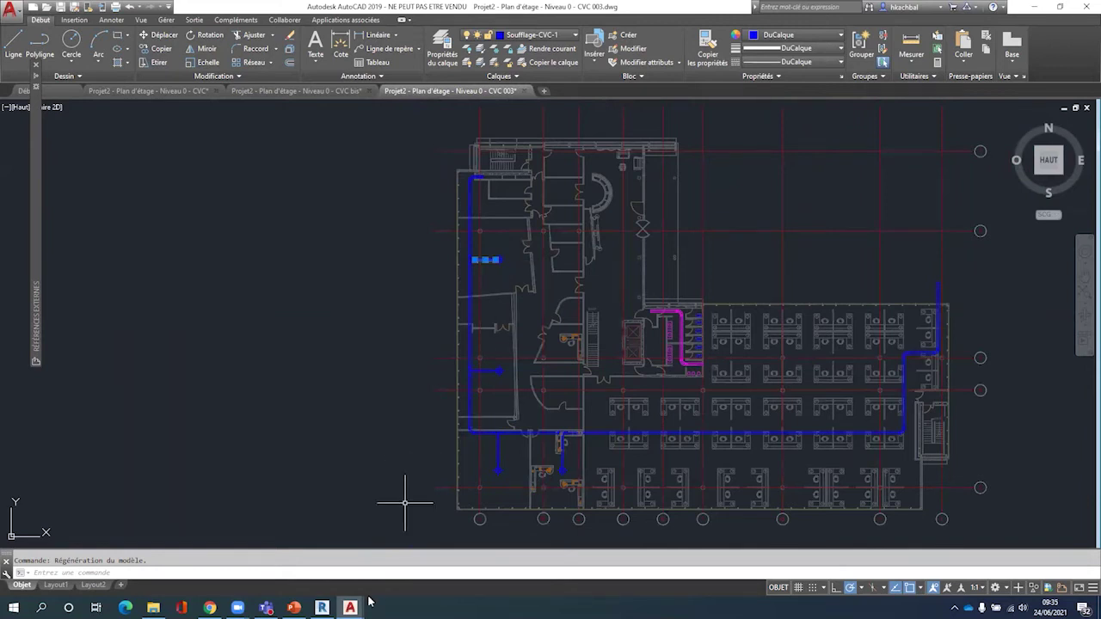
pyautogui.moveTo(350, 608)
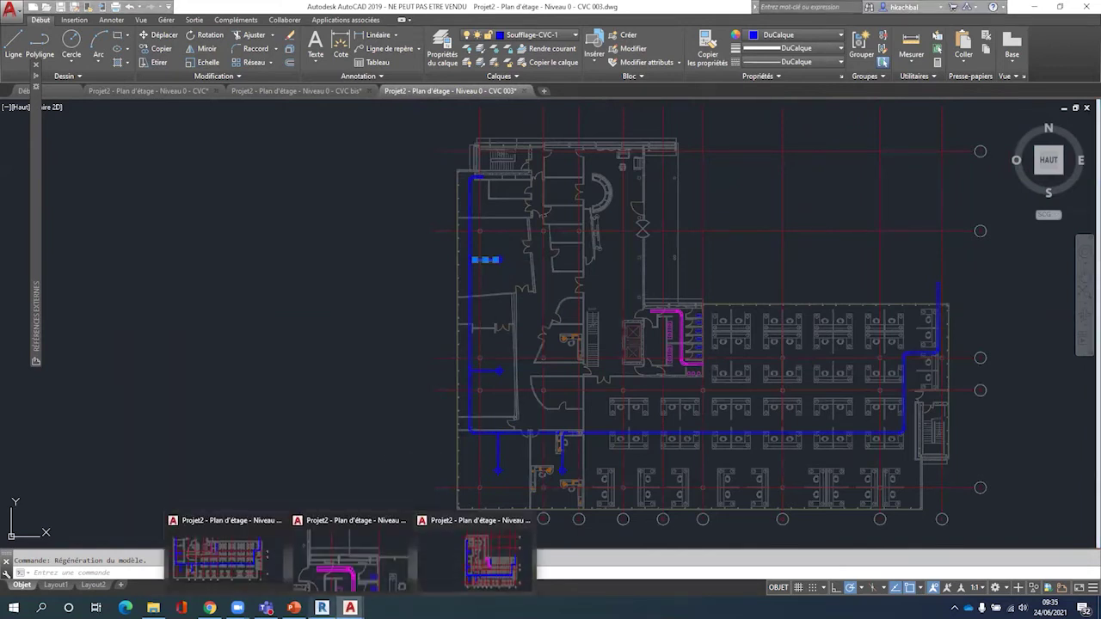
pyautogui.hotkey('alt', 'Tab')
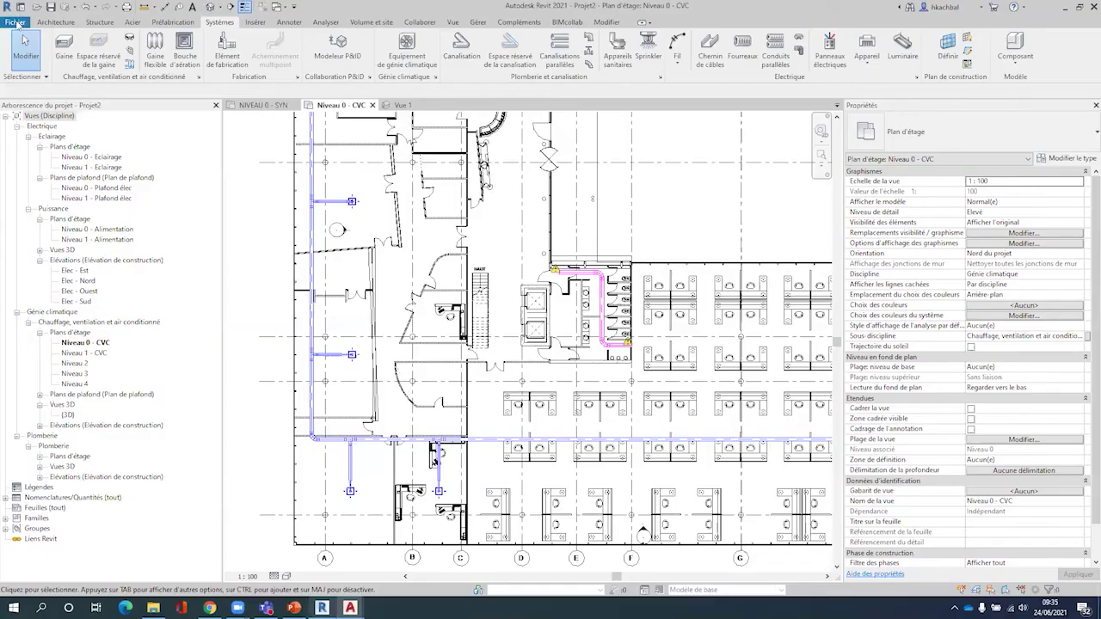
# Open the DWG export configuration settings for the current plan
pyautogui.click(17, 23)
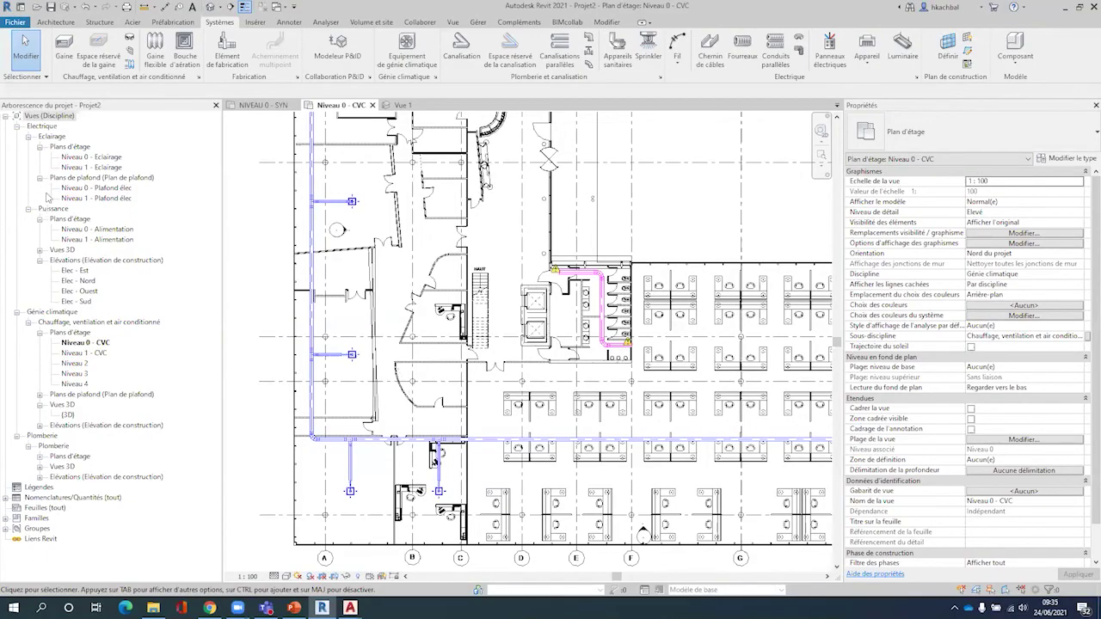
pyautogui.click(263, 68)
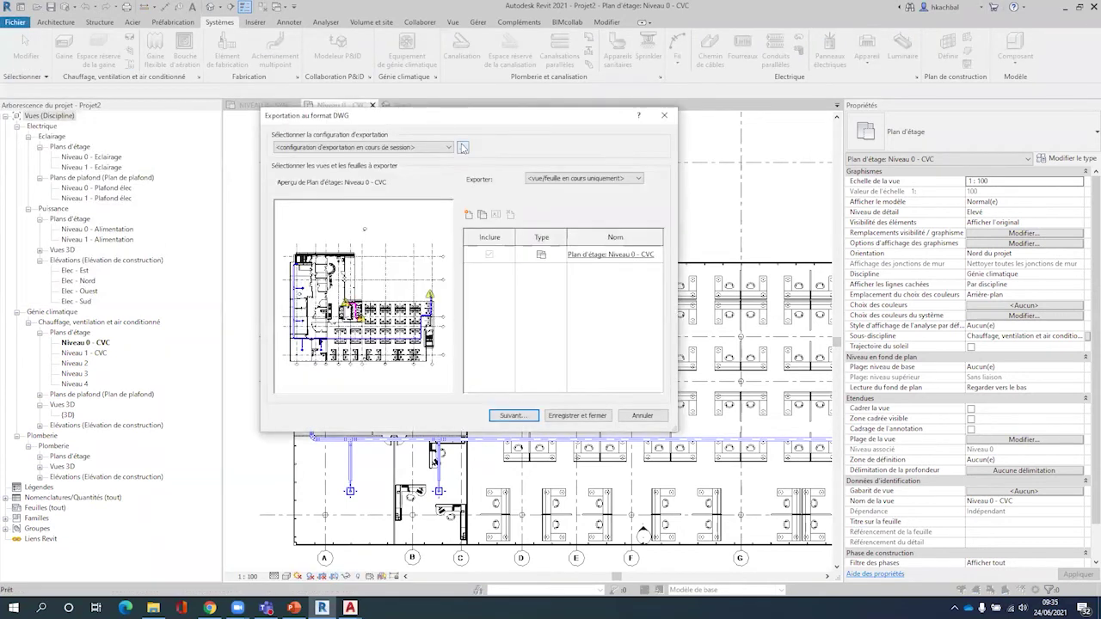
pyautogui.click(462, 147)
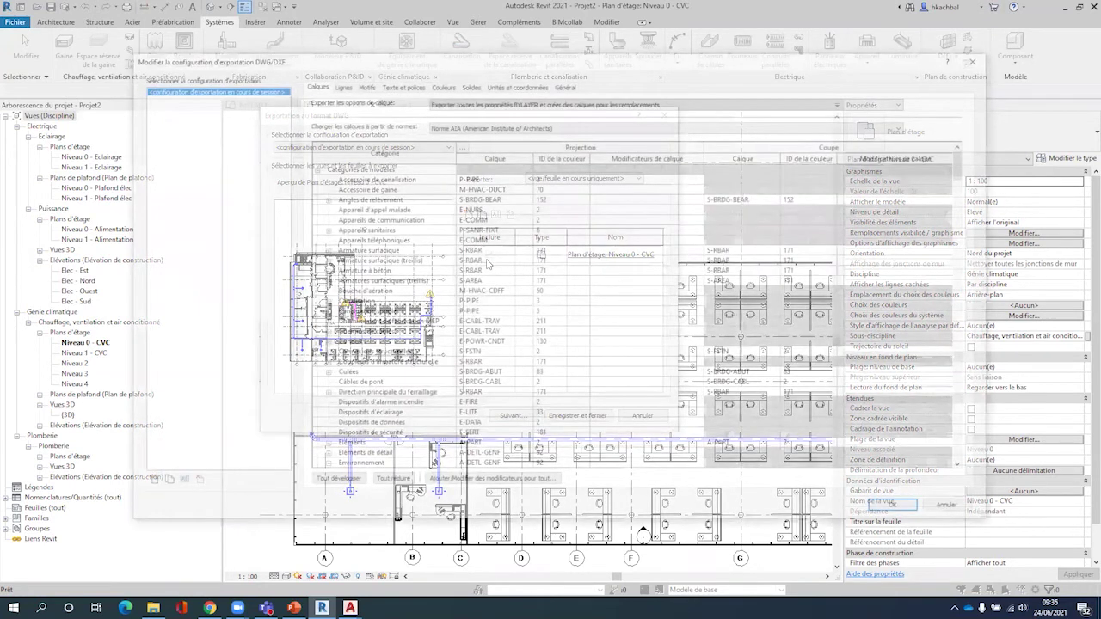
# Scroll through the Calques category-to-layer table to review layer names, then close it
pyautogui.scroll(-5, 476, 255)
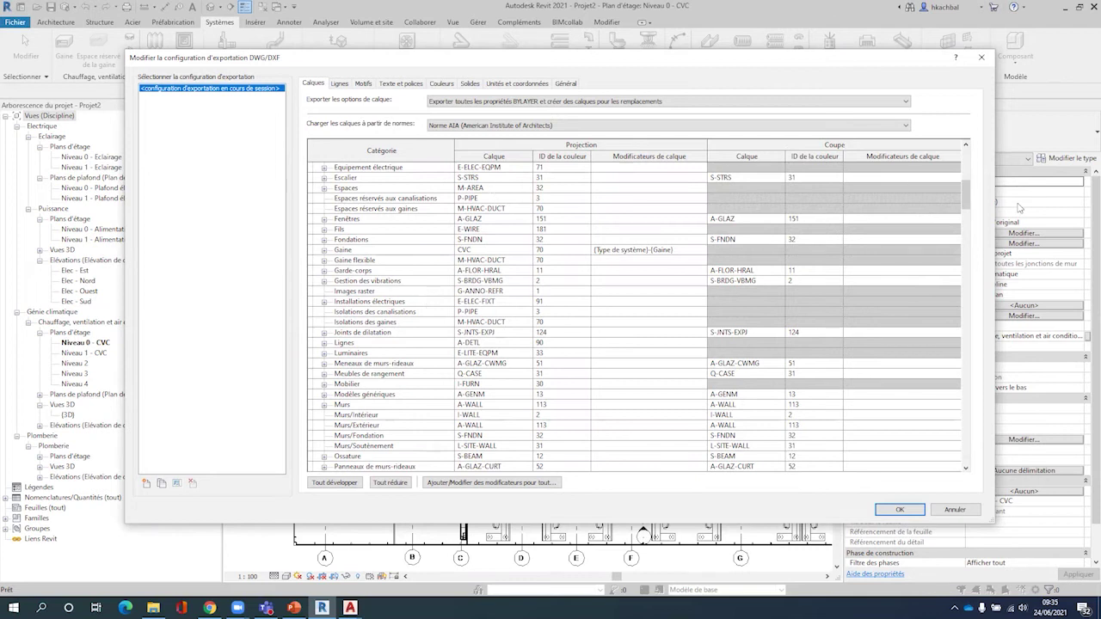
pyautogui.moveTo(966, 195); pyautogui.dragTo(972, 155)
pyautogui.scroll(-3, 972, 164)
pyautogui.scroll(-5, 969, 224)
pyautogui.scroll(-5, 968, 301)
pyautogui.scroll(-3, 966, 370)
pyautogui.scroll(-5, 966, 387)
pyautogui.scroll(-5, 966, 387)
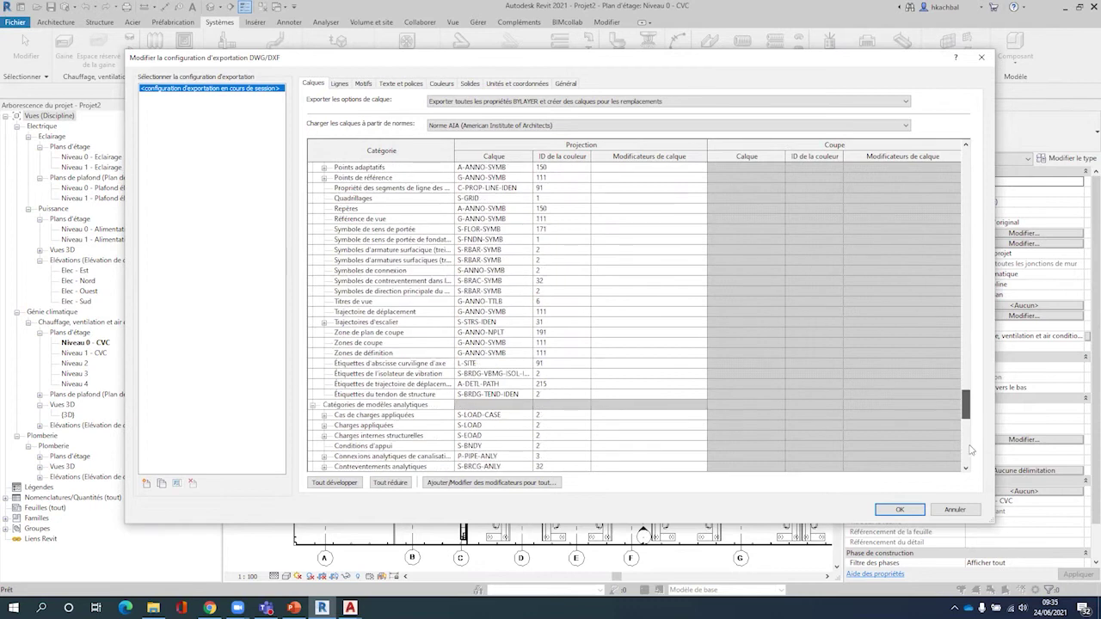
pyautogui.scroll(-5, 967, 386)
pyautogui.scroll(-2, 969, 384)
pyautogui.scroll(3, 969, 384)
pyautogui.scroll(10, 968, 327)
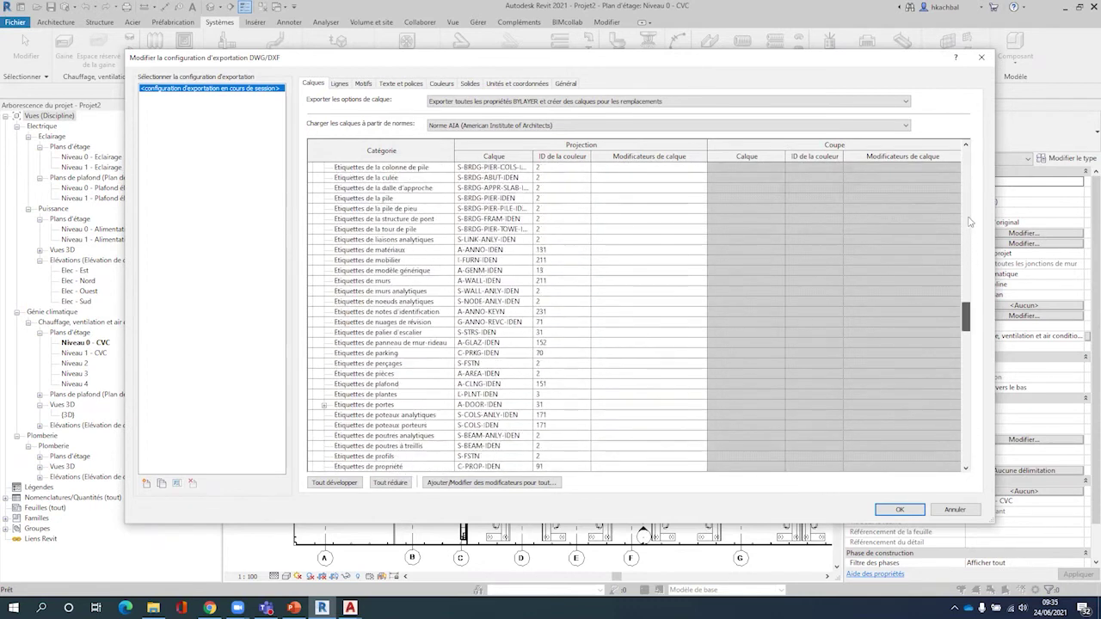
pyautogui.scroll(7, 967, 266)
pyautogui.scroll(7, 966, 207)
pyautogui.scroll(7, 966, 155)
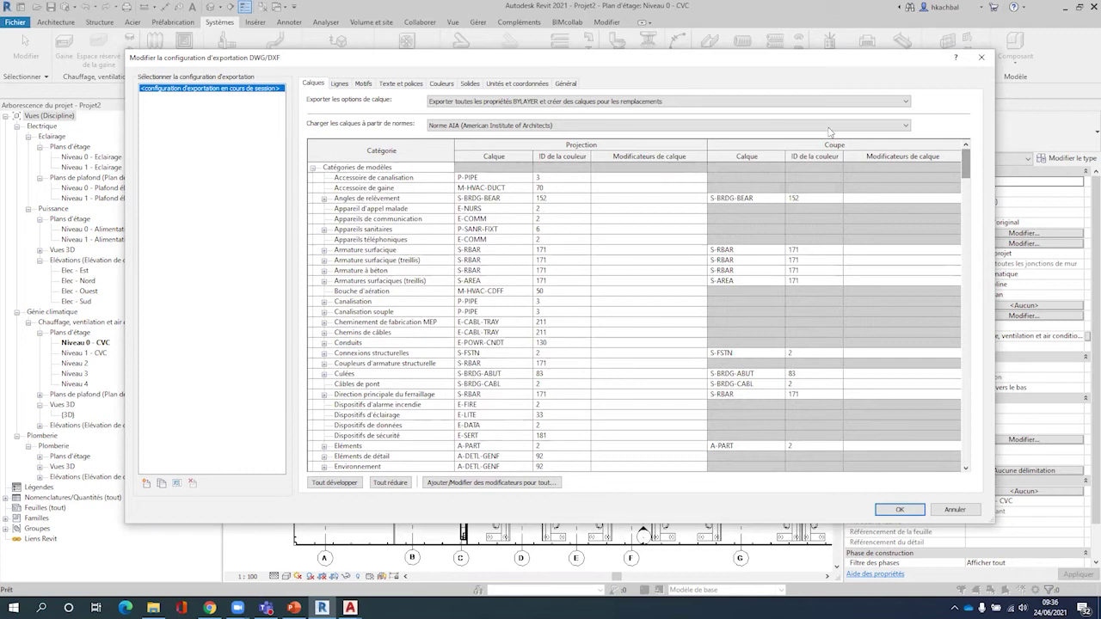
pyautogui.click(178, 169)
# Close the settings and reopen the EXPORT REVLIB DWG export configuration for NIVEAU 0 - SYN
pyautogui.press('Escape')
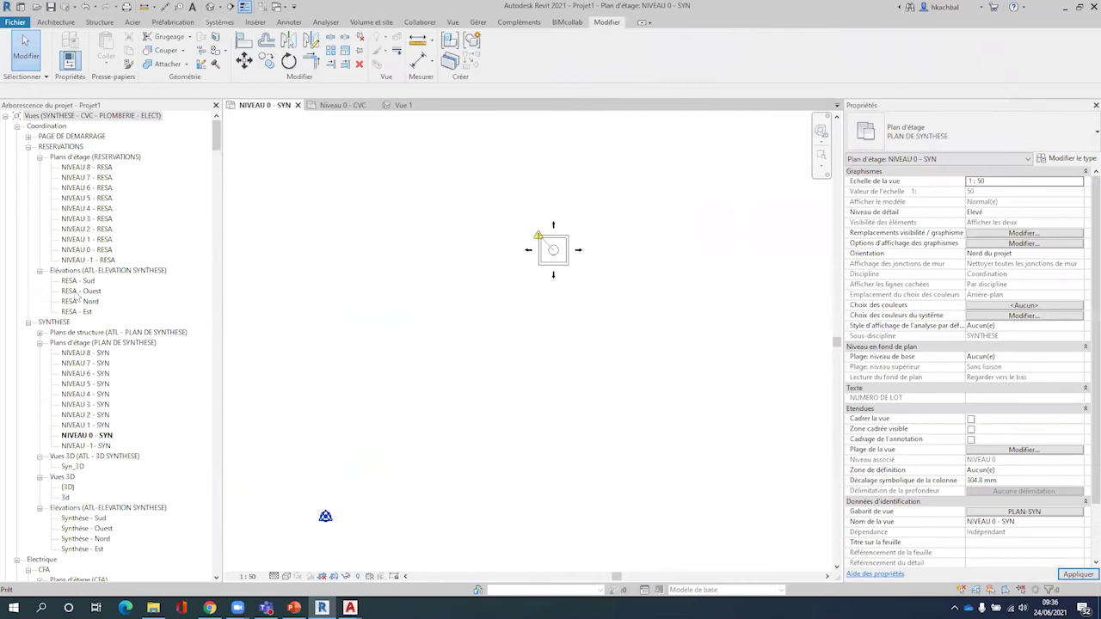
pyautogui.scroll(-2, 71, 285)
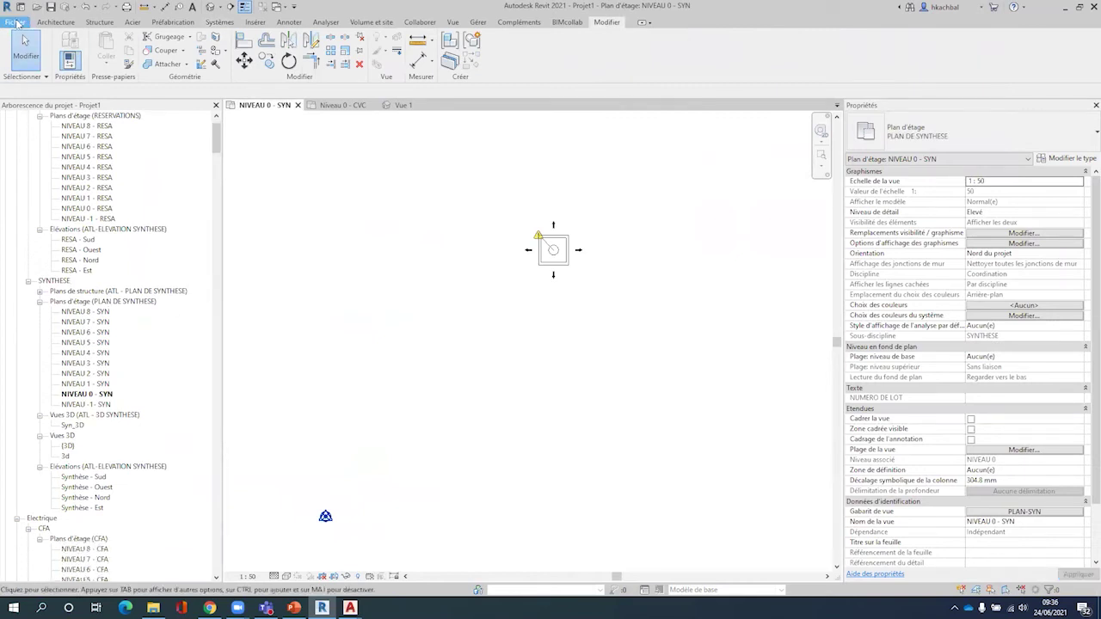
pyautogui.click(16, 21)
pyautogui.moveTo(43, 194)
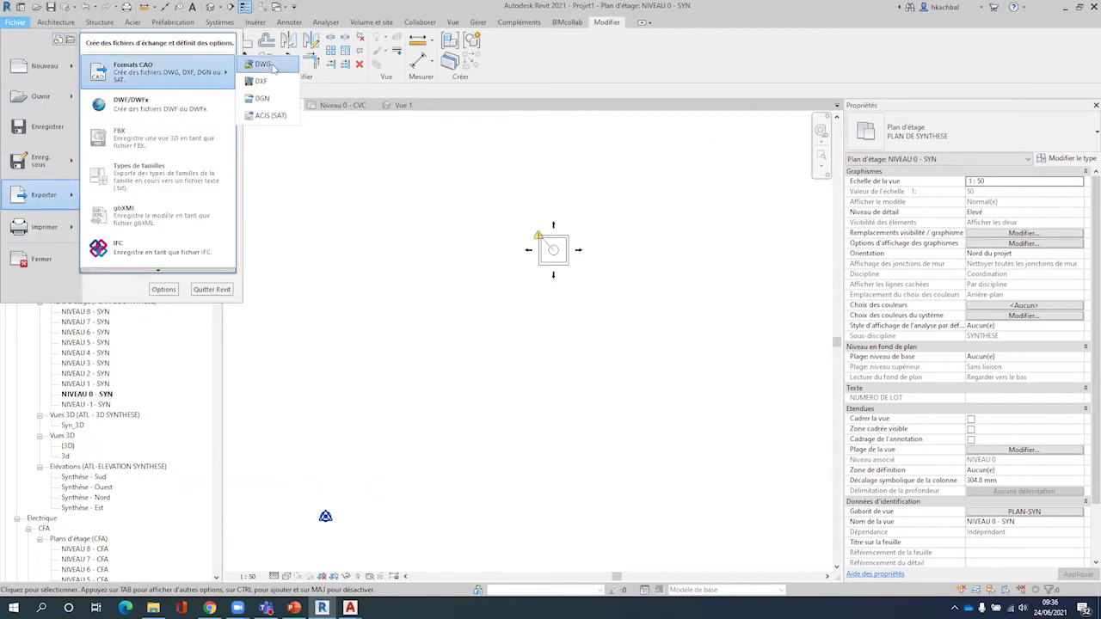
pyautogui.moveTo(157, 72)
pyautogui.click(273, 69)
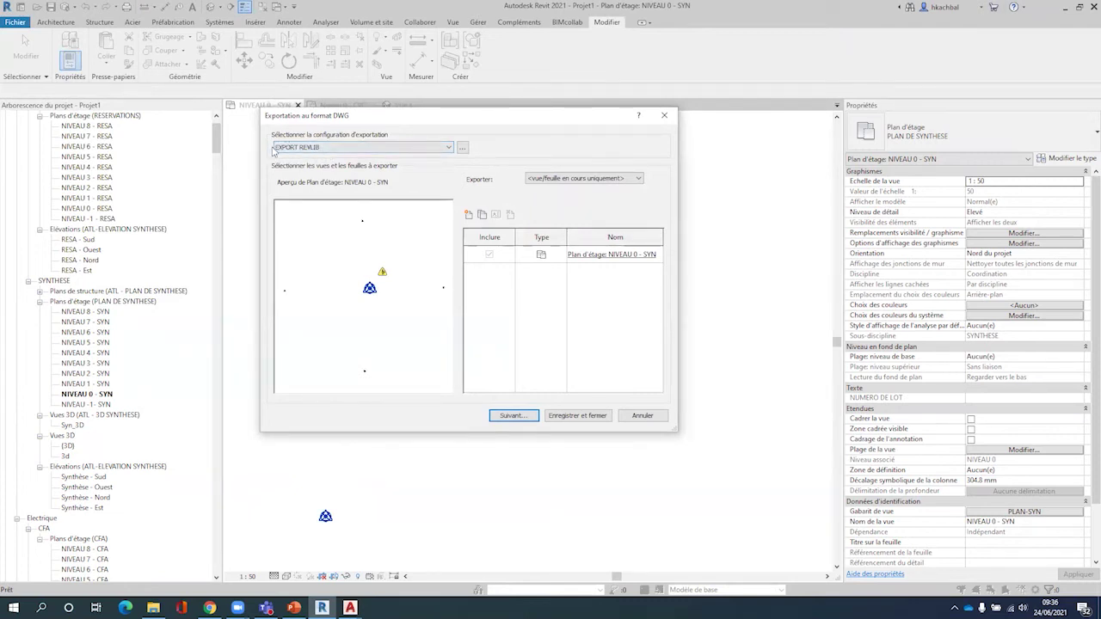
pyautogui.click(461, 149)
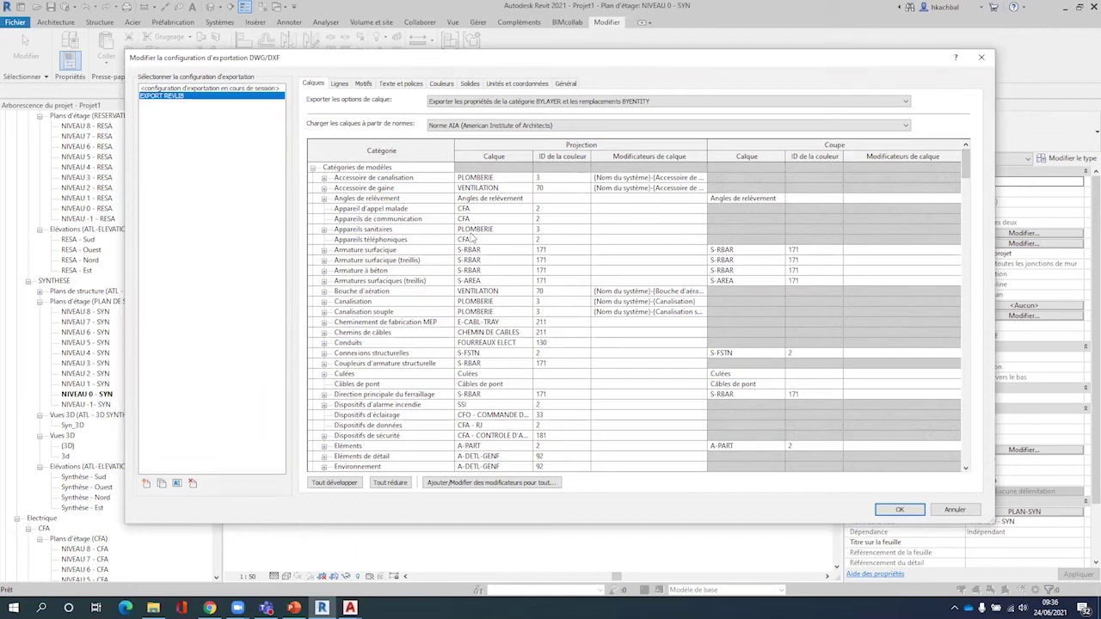
# Scroll the layer table and widen the Projection layer name column
pyautogui.scroll(-1, 369, 340)
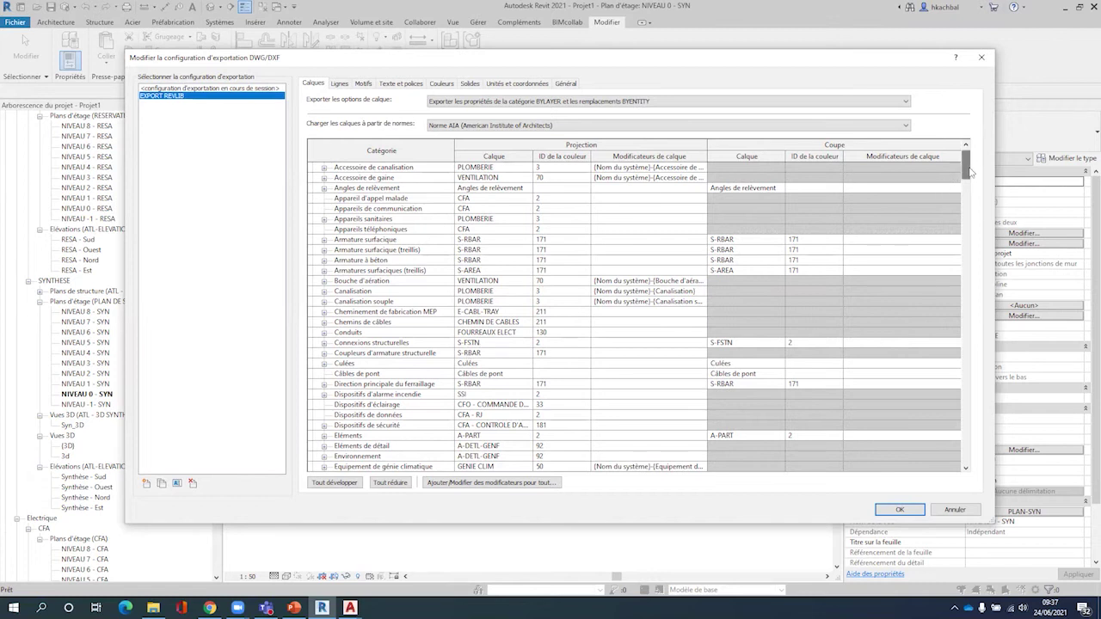
pyautogui.scroll(-5, 939, 284)
pyautogui.scroll(-5, 920, 391)
pyautogui.scroll(-5, 922, 379)
pyautogui.scroll(-5, 925, 368)
pyautogui.scroll(5, 926, 367)
pyautogui.scroll(3, 923, 361)
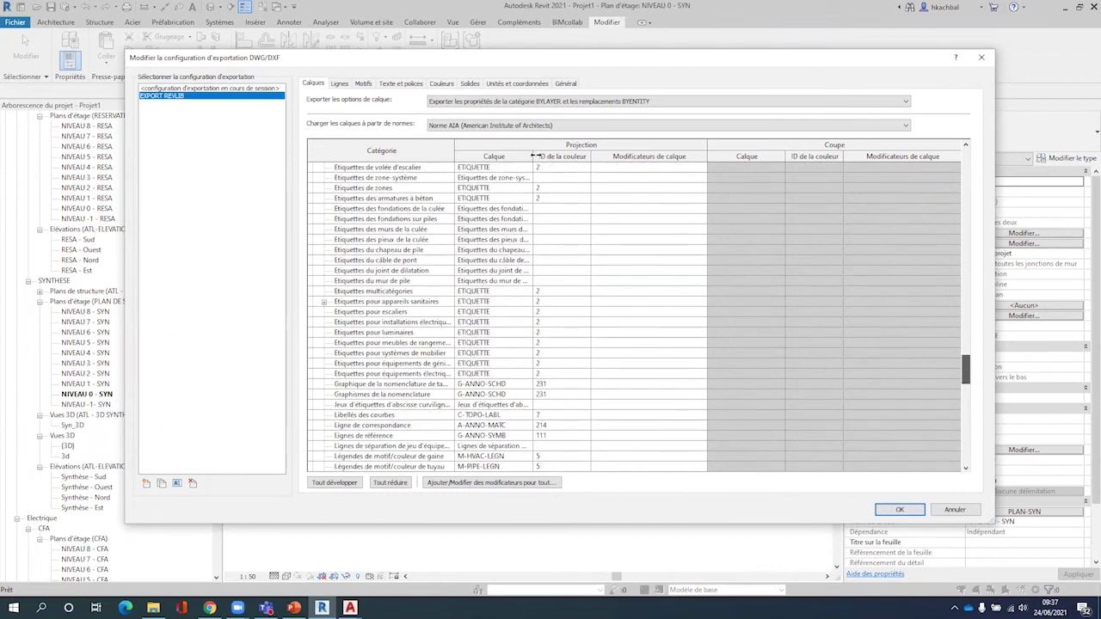
pyautogui.moveTo(533, 156); pyautogui.dragTo(558, 156)
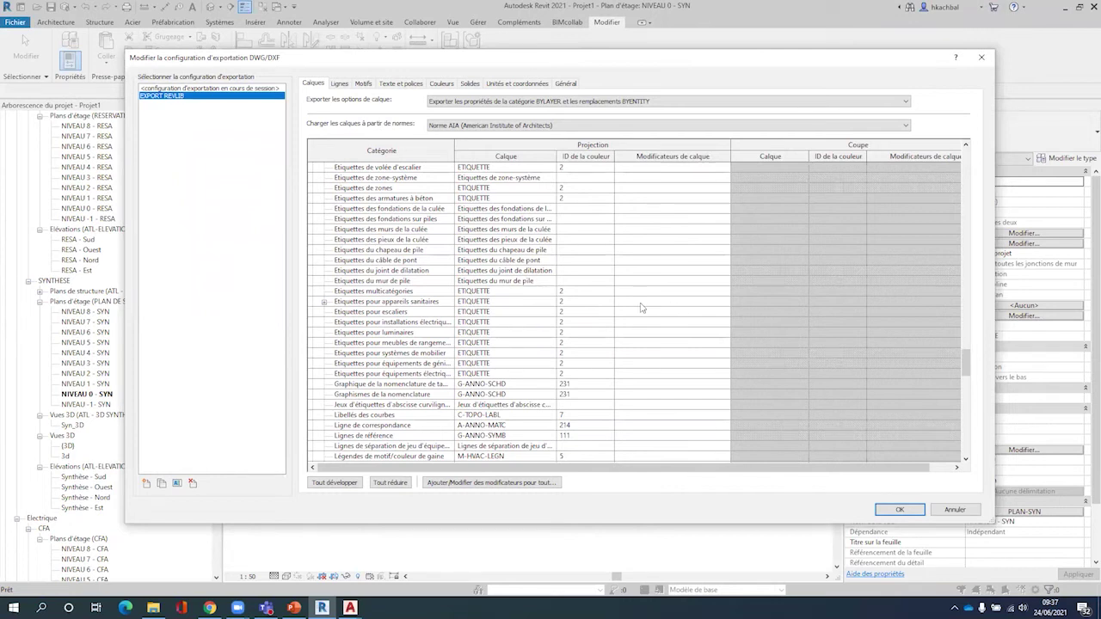
# Scroll back up the table and widen the Layer Modifiers column to read {Nom du système} entries
pyautogui.click(488, 292)
pyautogui.scroll(1, 486, 348)
pyautogui.scroll(2, 484, 352)
pyautogui.scroll(2, 483, 319)
pyautogui.scroll(2, 480, 275)
pyautogui.scroll(2, 479, 245)
pyautogui.scroll(5, 479, 239)
pyautogui.scroll(4, 479, 239)
pyautogui.scroll(5, 479, 239)
pyautogui.scroll(4, 479, 239)
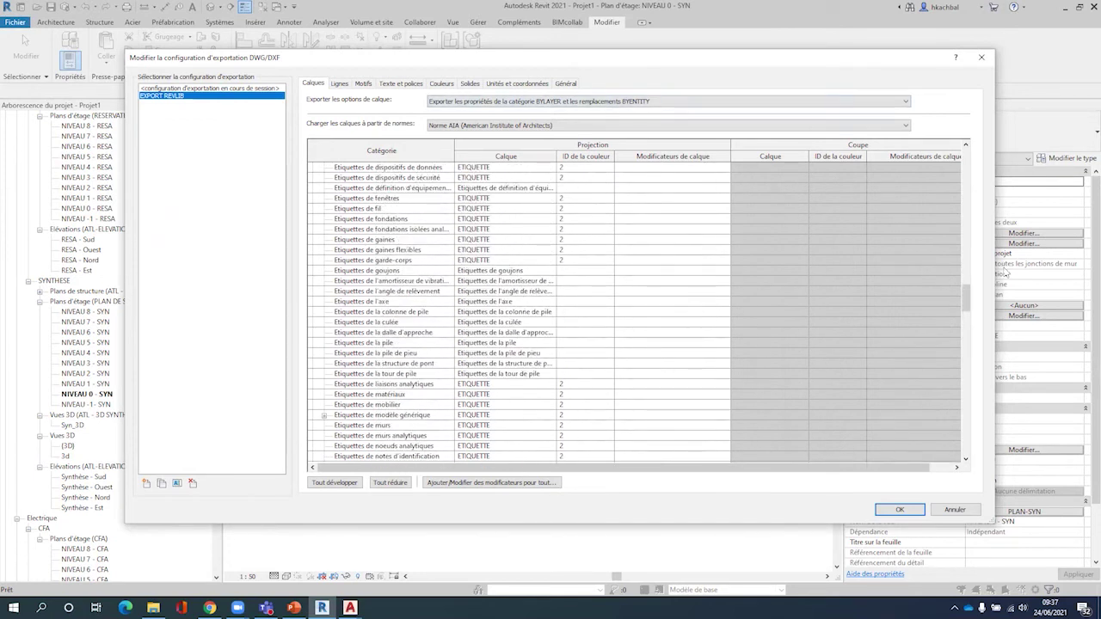
pyautogui.moveTo(966, 296); pyautogui.dragTo(973, 227)
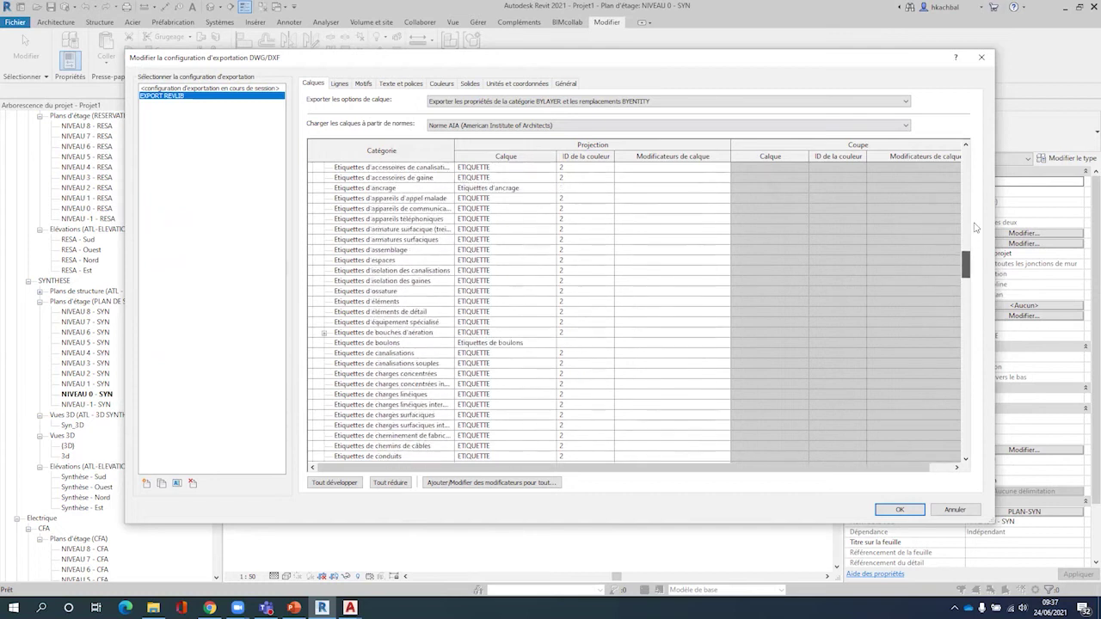
pyautogui.scroll(5, 652, 248)
pyautogui.scroll(5, 653, 248)
pyautogui.click(653, 248)
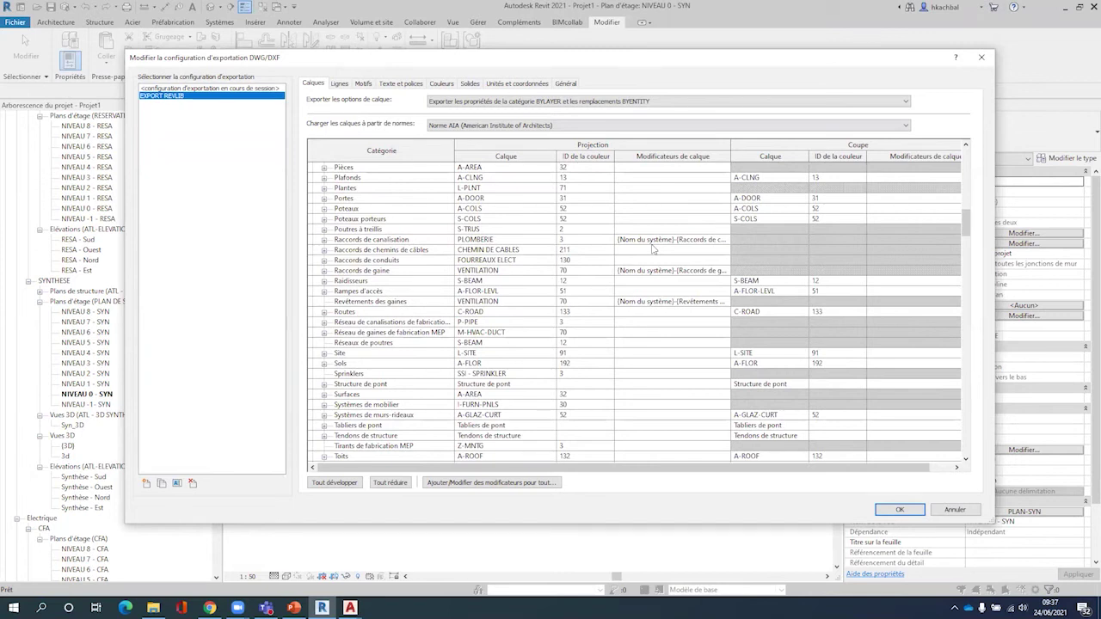
pyautogui.moveTo(730, 151); pyautogui.dragTo(771, 151)
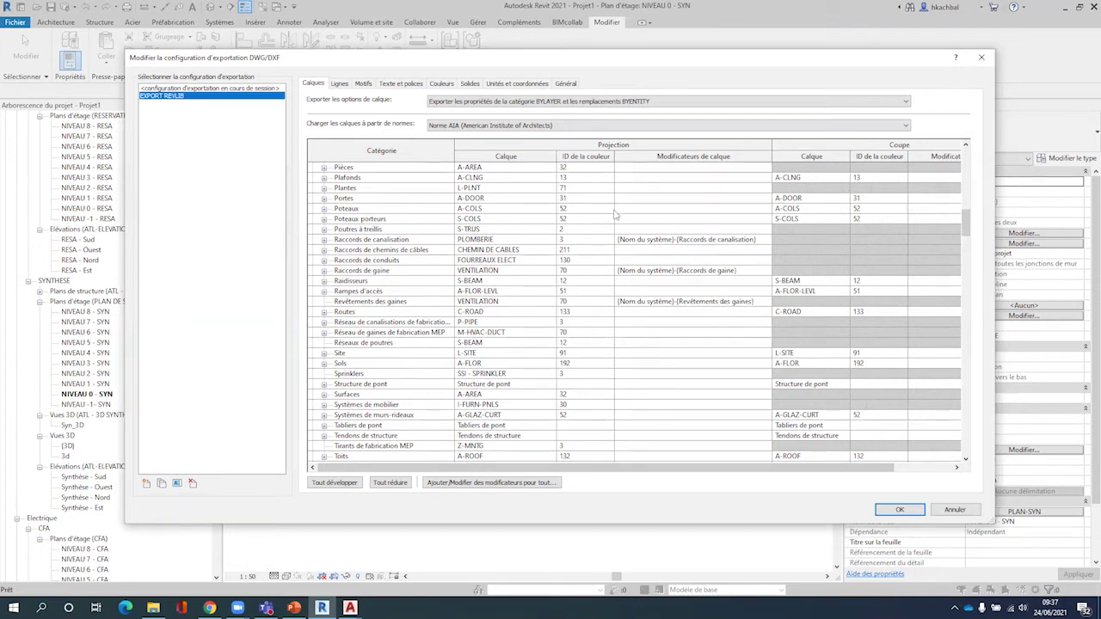
# Check the Lines and Patterns pages, dismissing the missing linetype and pattern file prompts
pyautogui.click(339, 83)
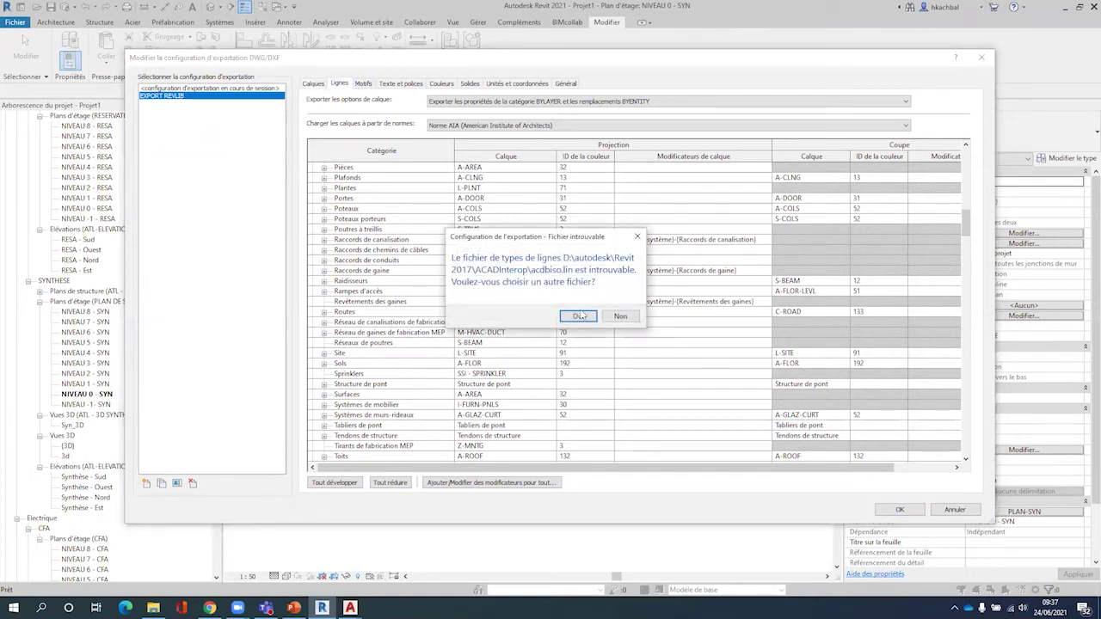
pyautogui.click(579, 316)
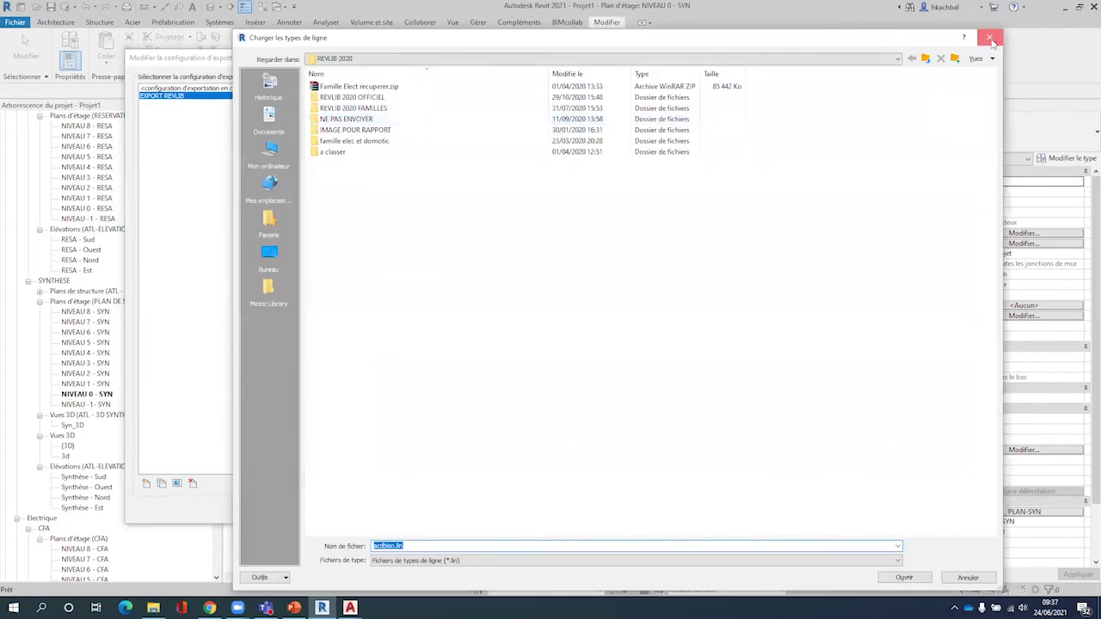
pyautogui.press('Escape')
pyautogui.click(373, 86)
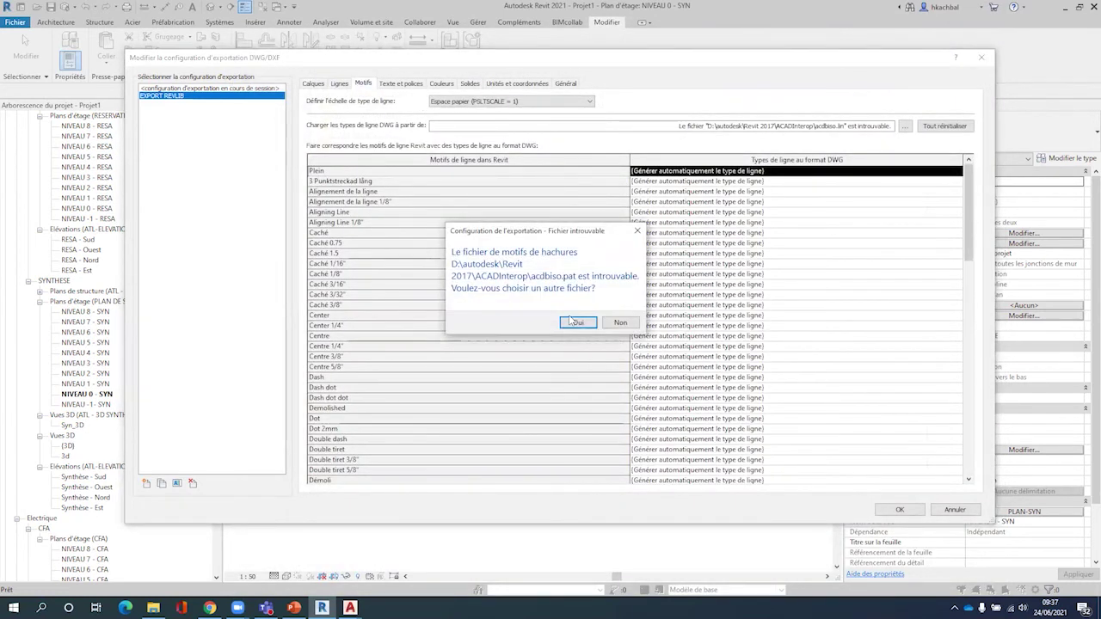
pyautogui.click(620, 322)
pyautogui.click(401, 85)
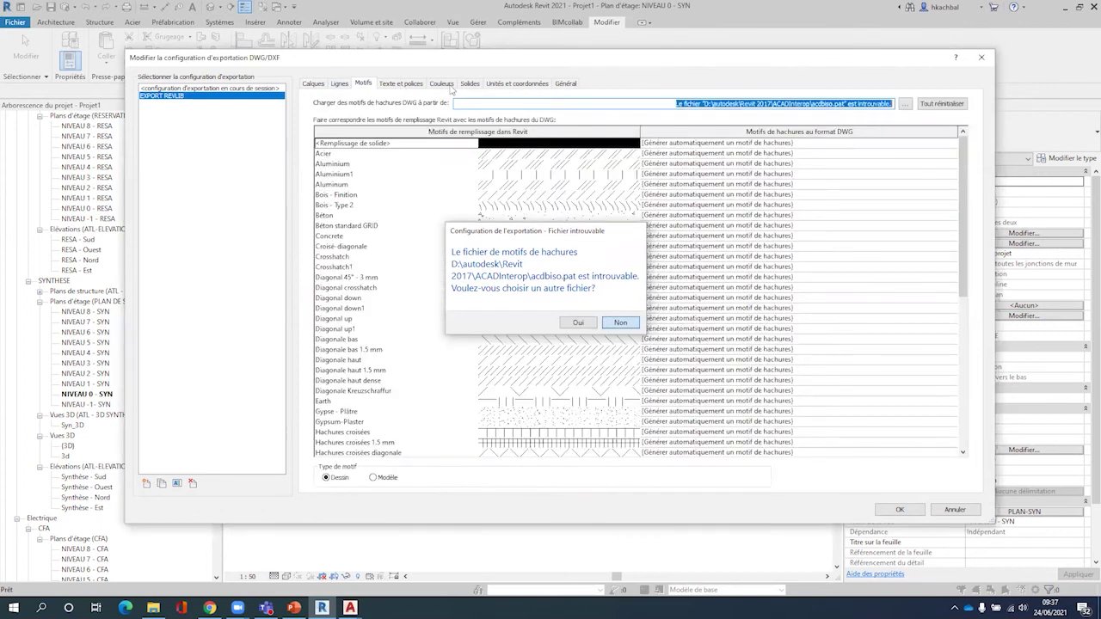
# Review the Colors, Solids, Units & Coordinates and General export pages
pyautogui.click(443, 85)
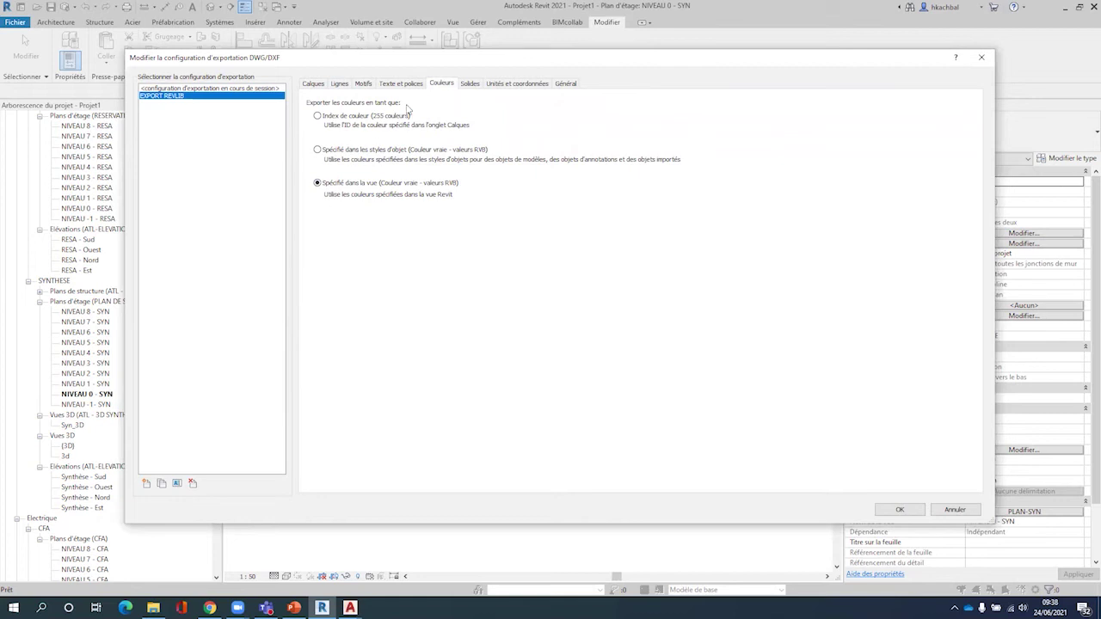
pyautogui.click(468, 85)
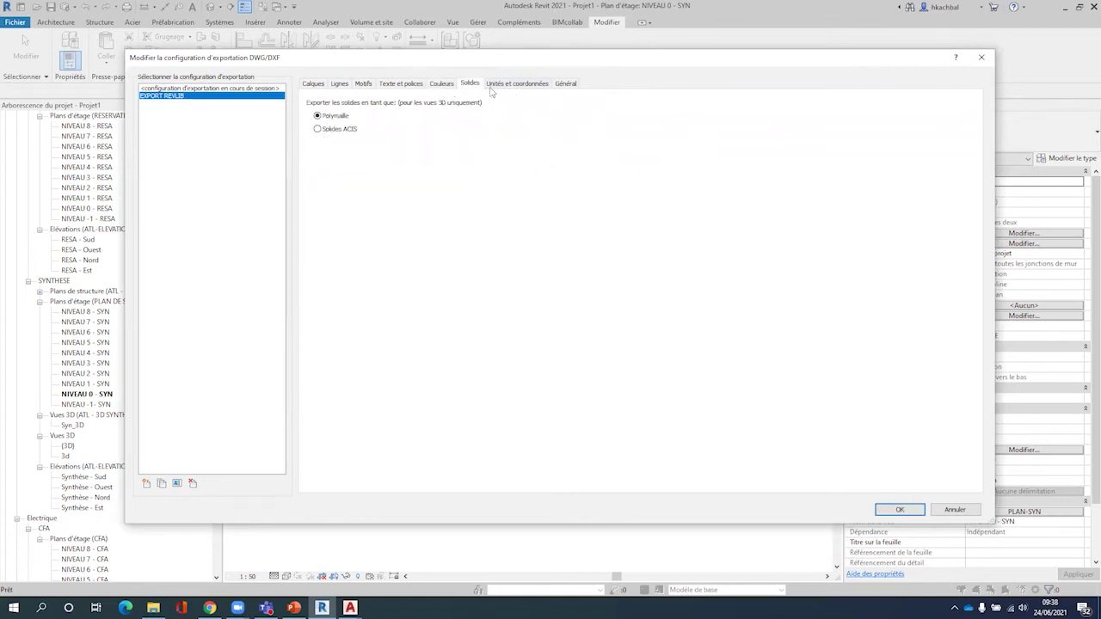
pyautogui.click(518, 85)
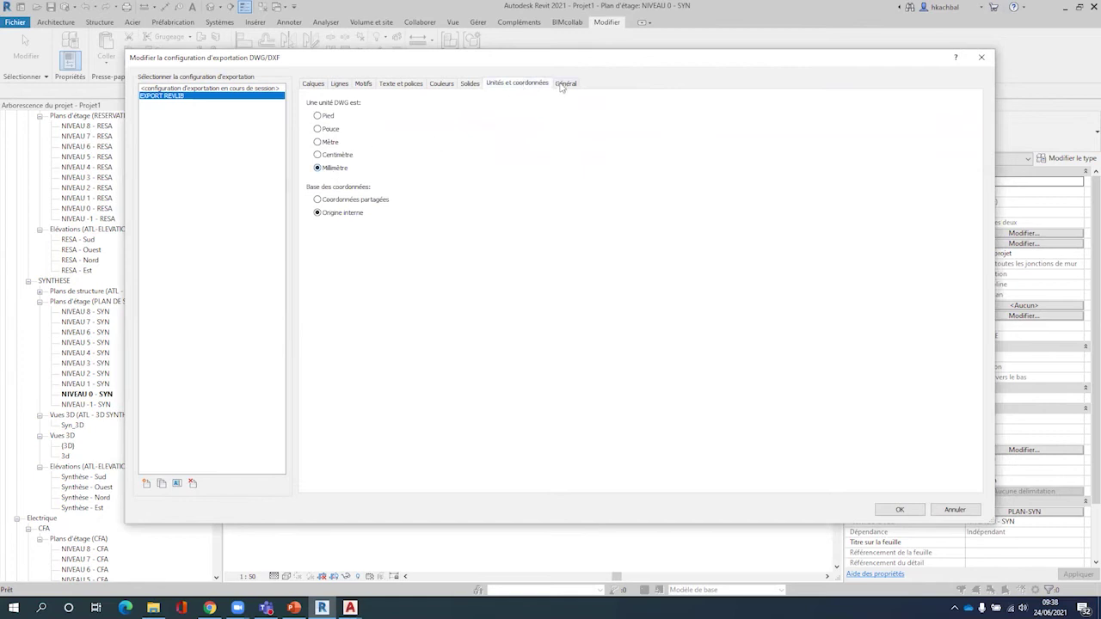
pyautogui.click(561, 86)
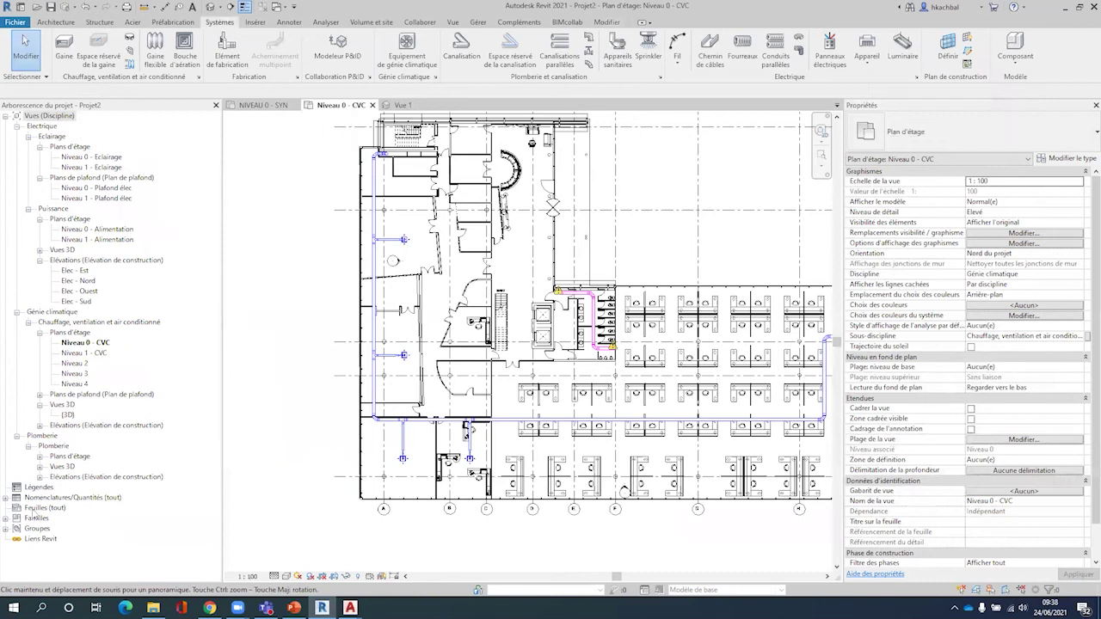
# Expand Piping Systems and Duct Systems in the Project Browser to list their types
pyautogui.scroll(-10, 103, 371)
pyautogui.scroll(-2, 86, 447)
pyautogui.scroll(-2, 77, 498)
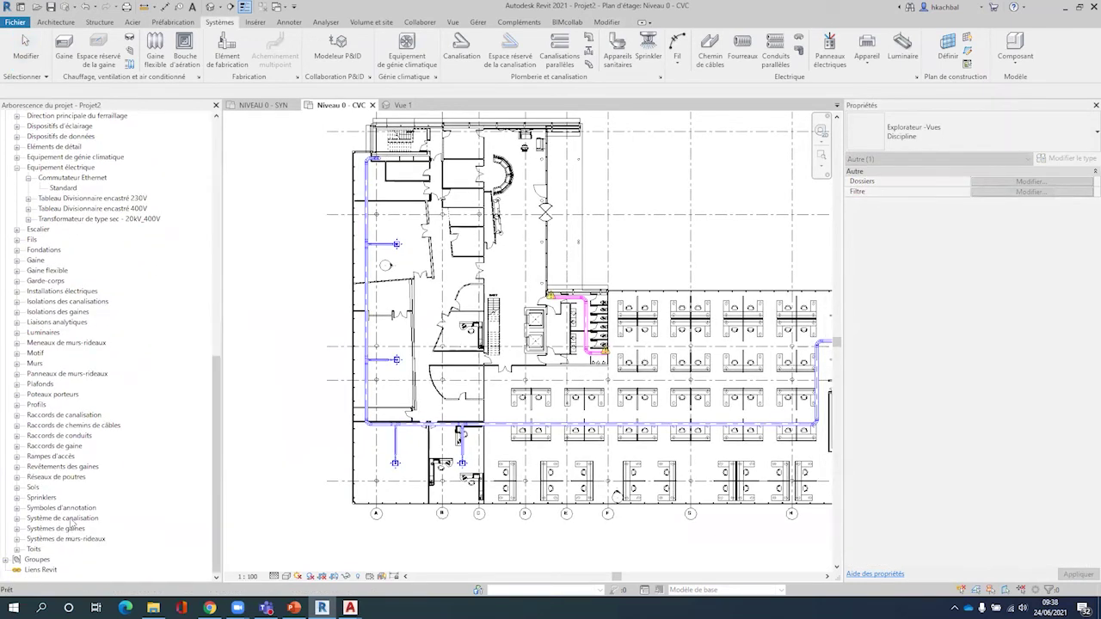
pyautogui.doubleClick(69, 518)
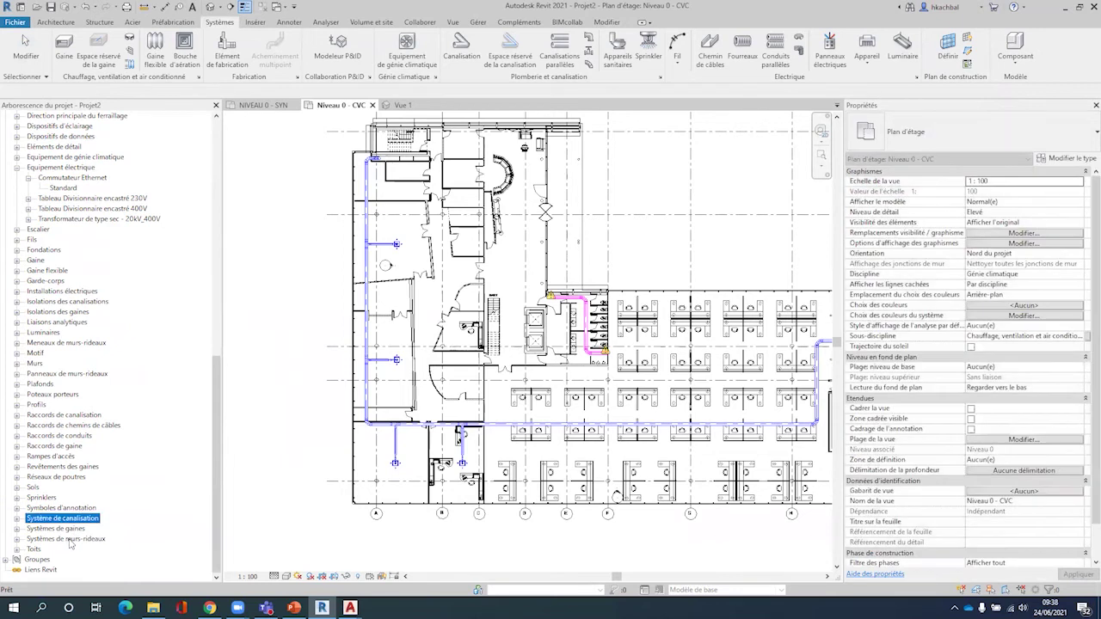
pyautogui.doubleClick(86, 538)
pyautogui.doubleClick(89, 528)
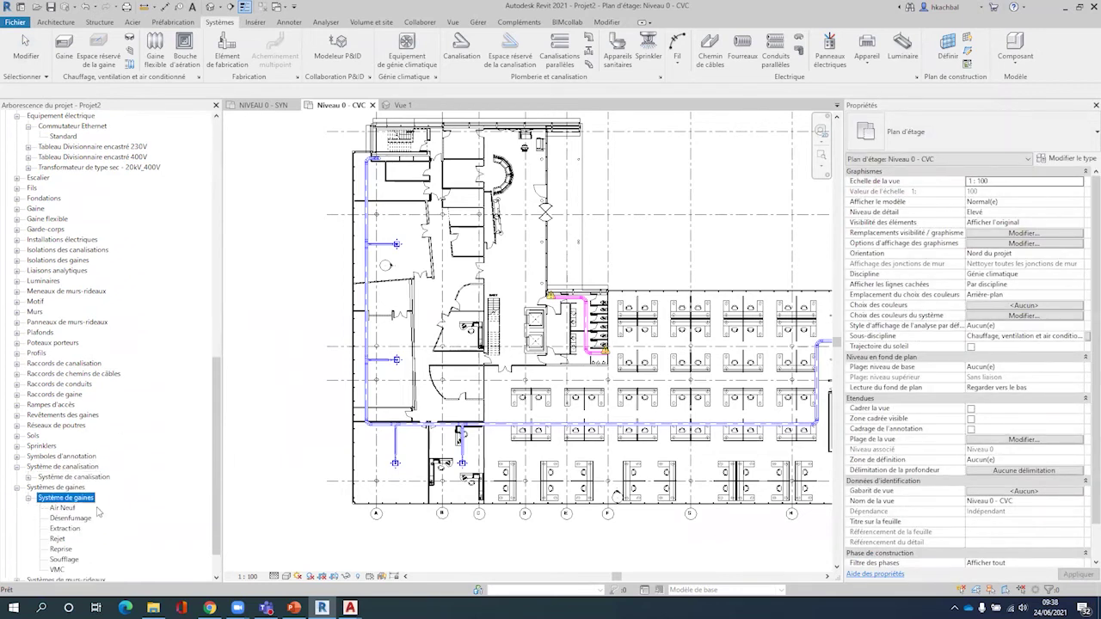
pyautogui.doubleClick(74, 435)
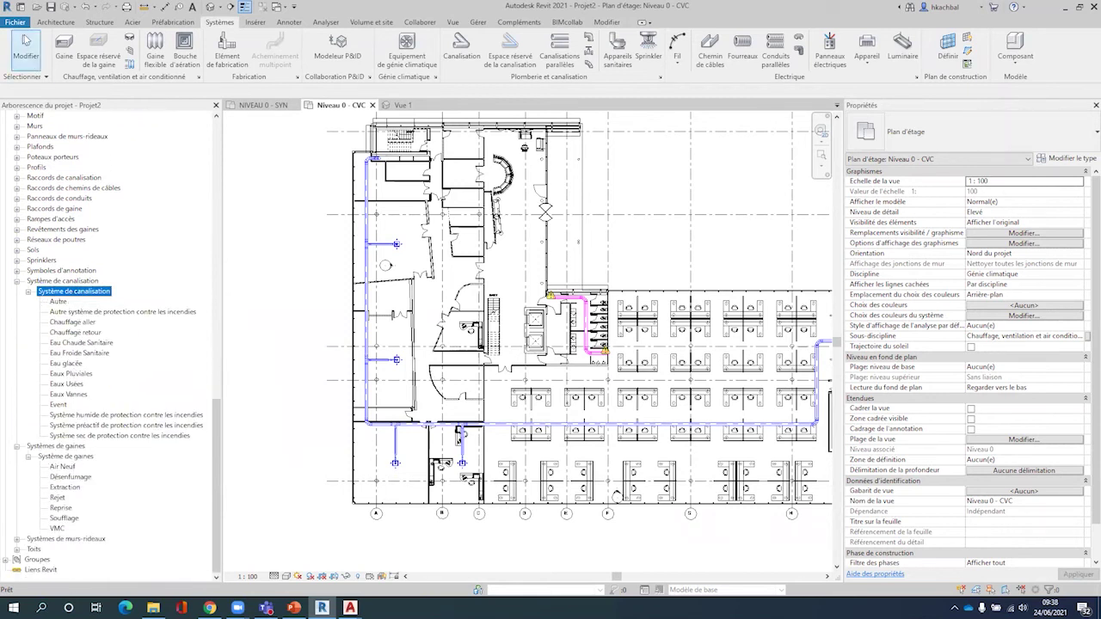
# Start a DWG export of the Niveau 0 - CVC plan and open its export configuration
pyautogui.click(19, 24)
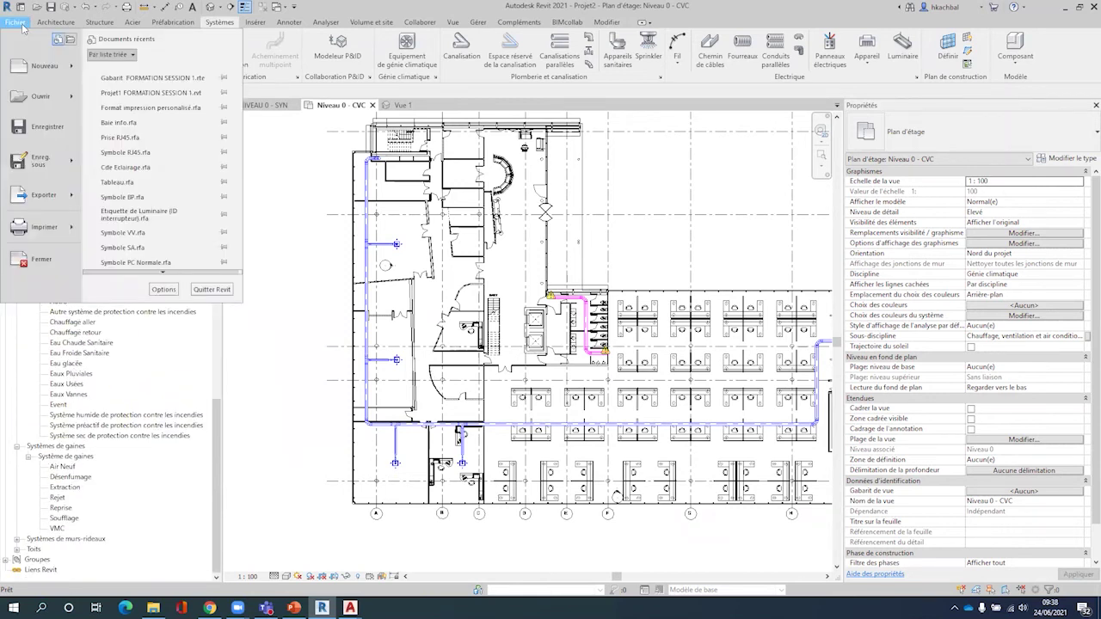
pyautogui.click(270, 86)
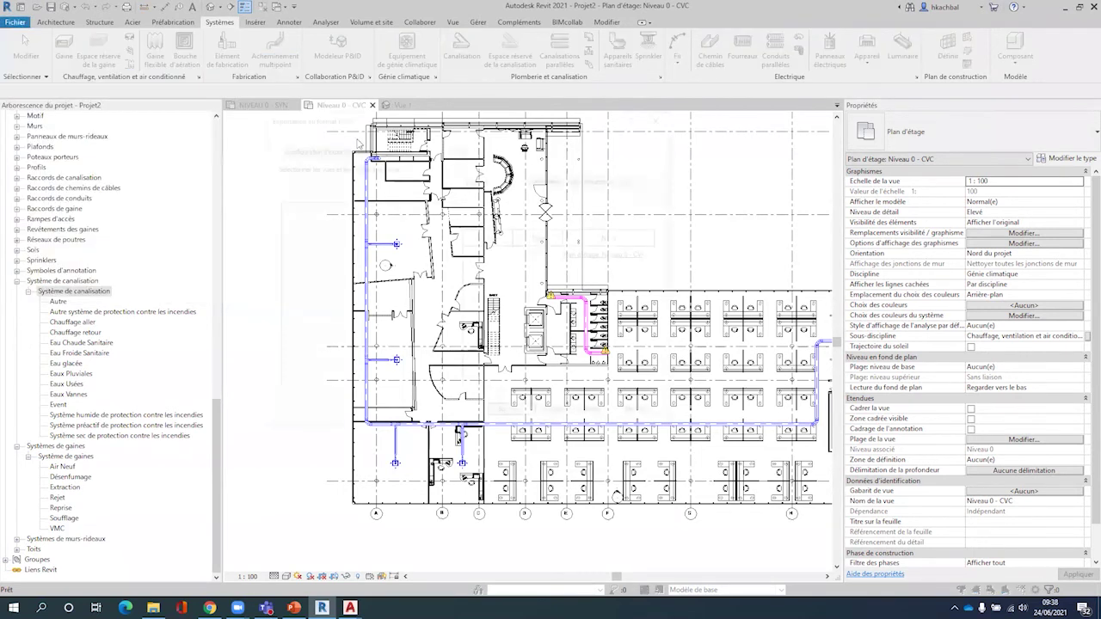
pyautogui.click(462, 148)
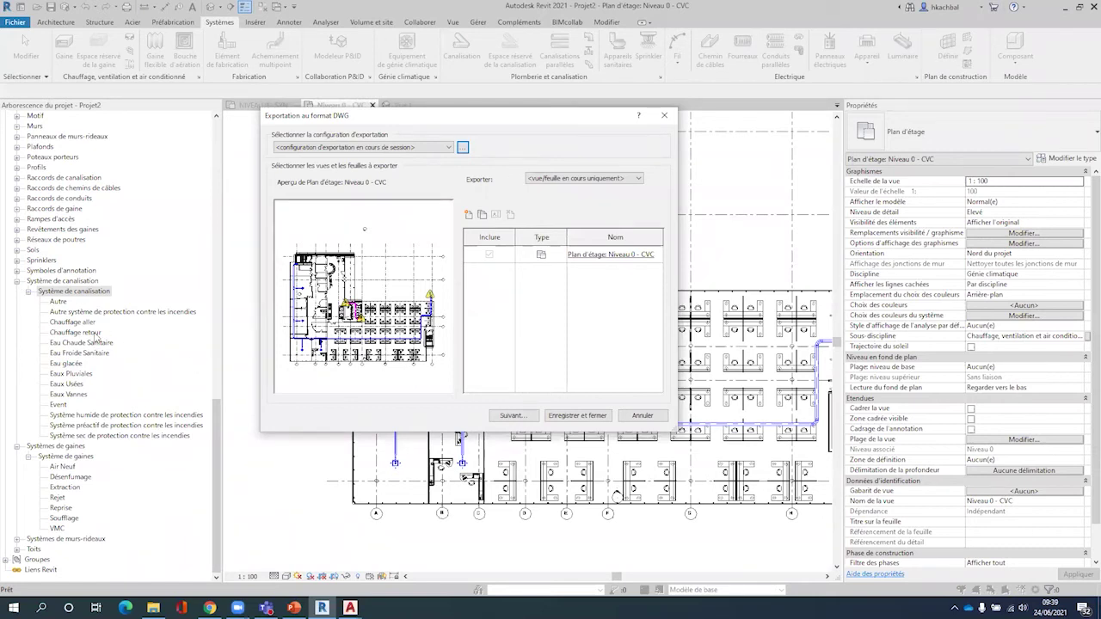
# Expand the Chemins de câbles layers and set export colours to Specified in view
pyautogui.click(462, 148)
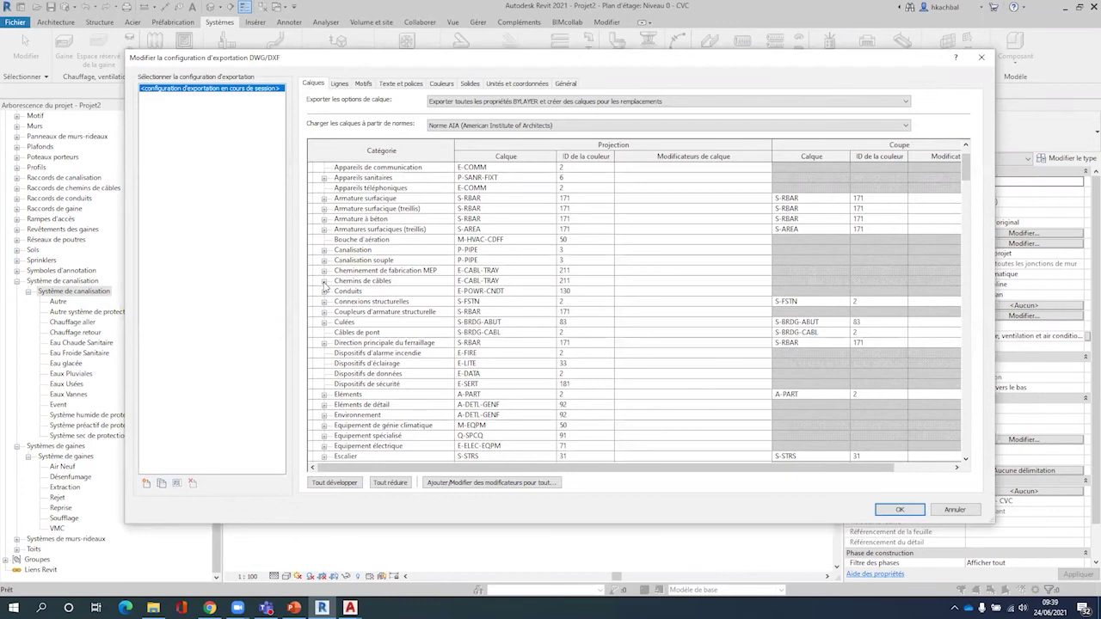
pyautogui.click(325, 282)
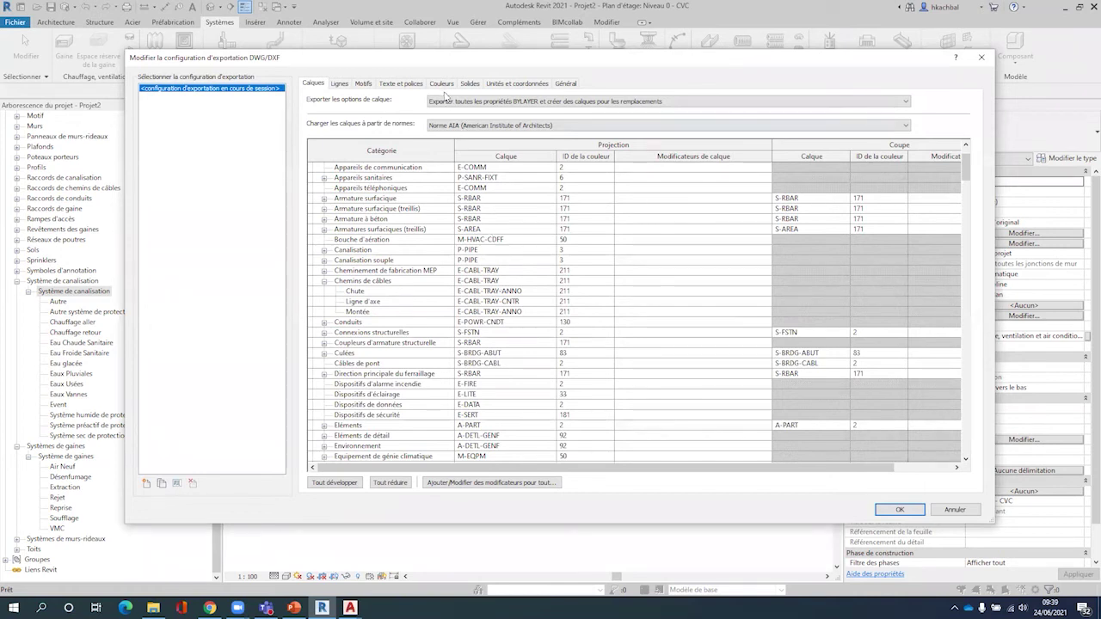
pyautogui.click(442, 83)
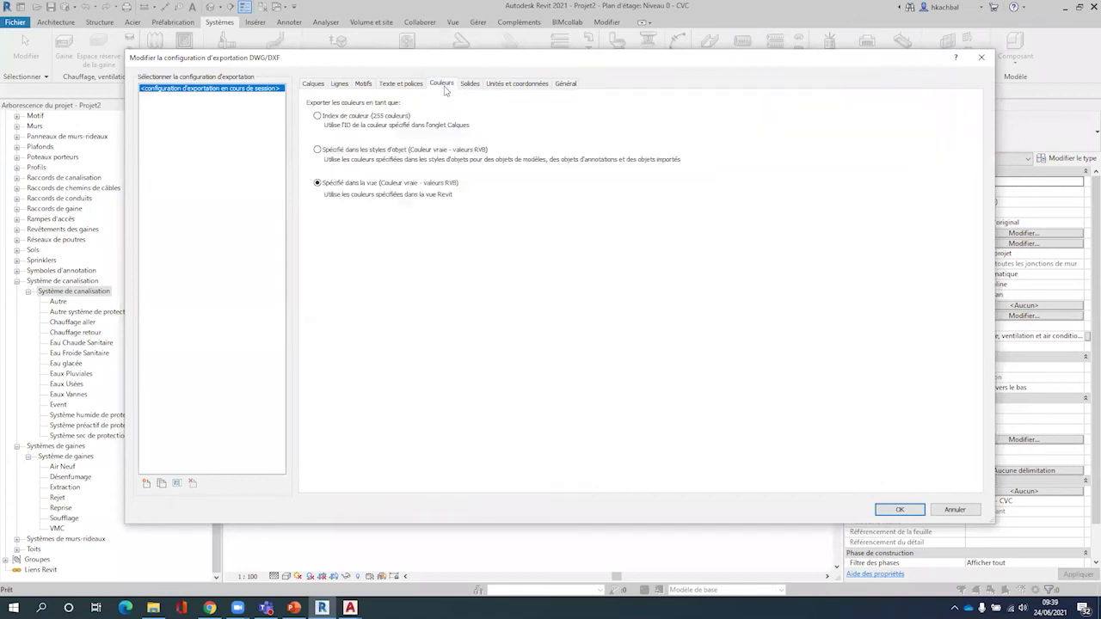
pyautogui.click(318, 184)
pyautogui.click(313, 84)
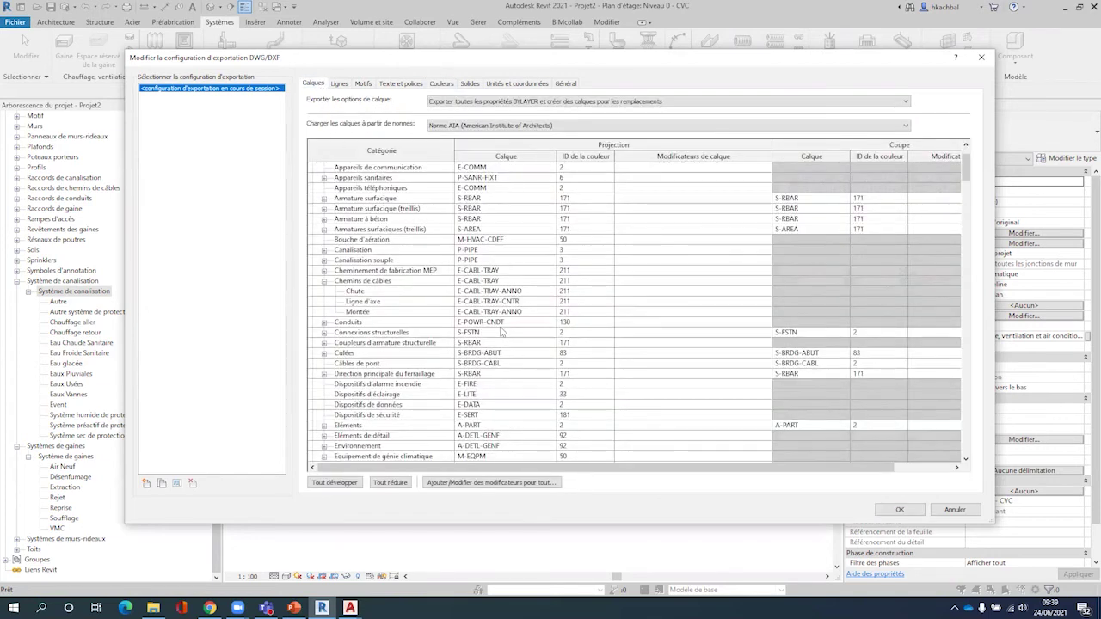
# Open the cable tray layer modifier editor and close it unchanged
pyautogui.scroll(-1, 511, 352)
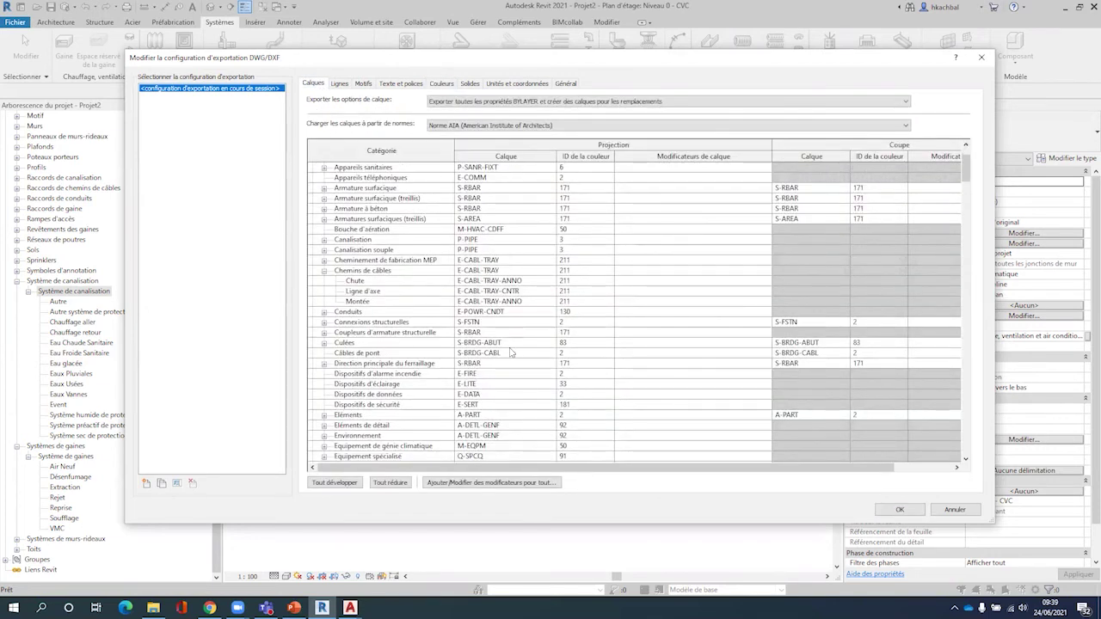
pyautogui.click(641, 272)
pyautogui.click(641, 271)
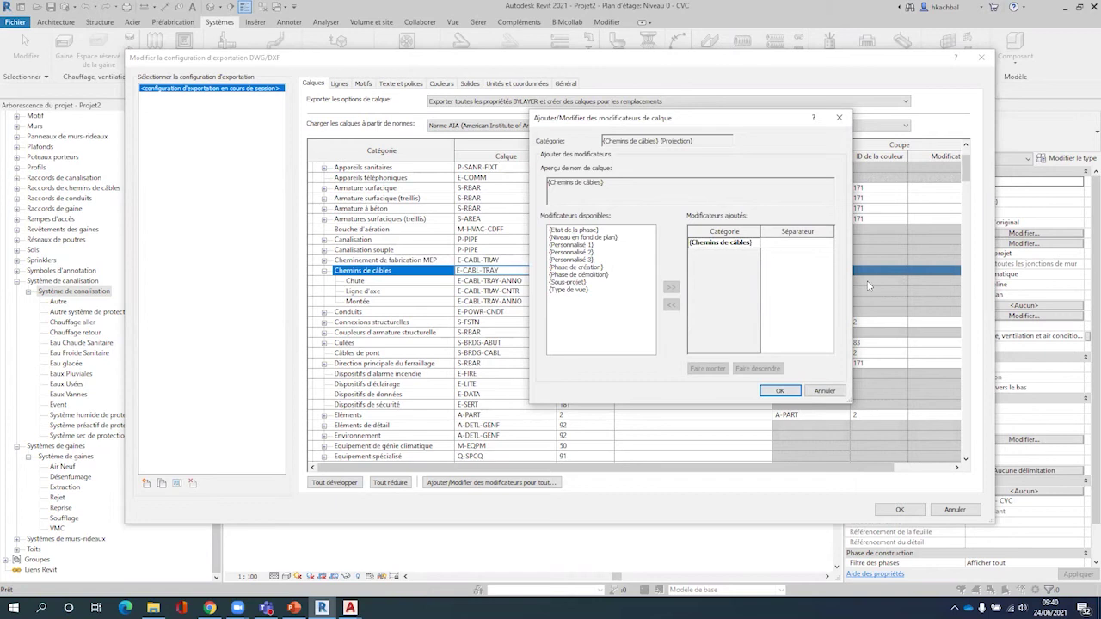
pyautogui.click(840, 118)
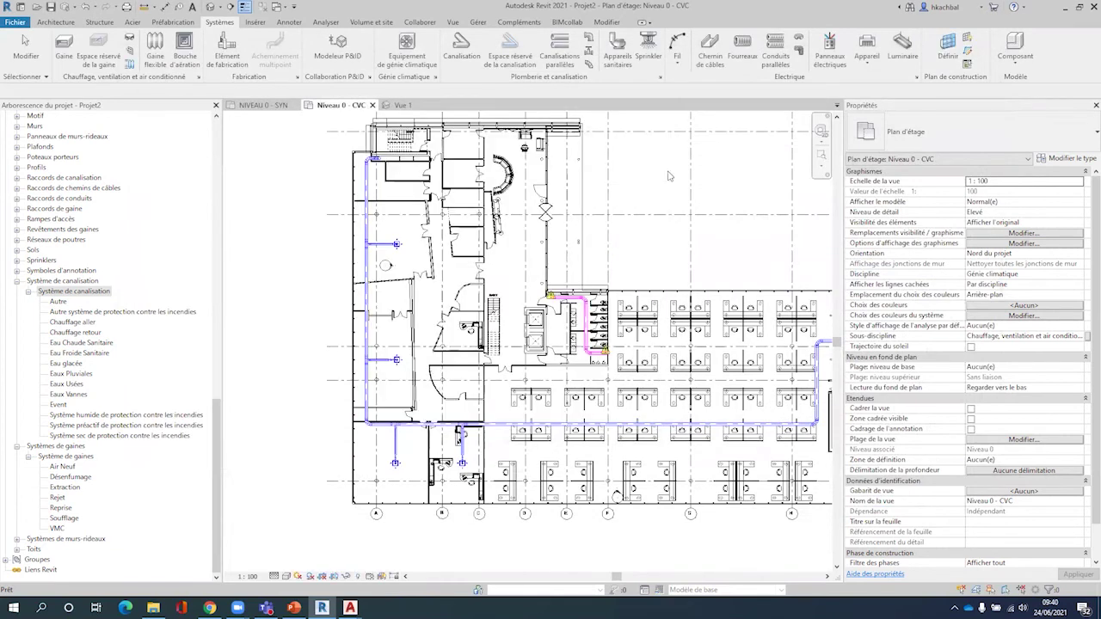
# Close the export dialogs, return to Modify selection mode, and switch to Collaborate
pyautogui.scroll(-2, 409, 293)
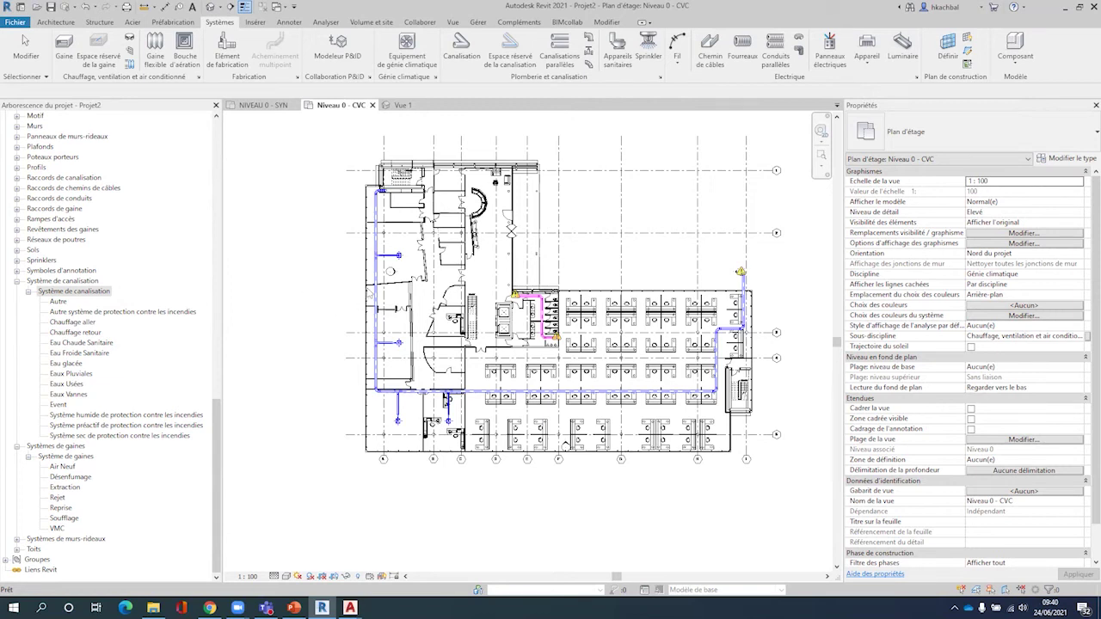
pyautogui.click(618, 186)
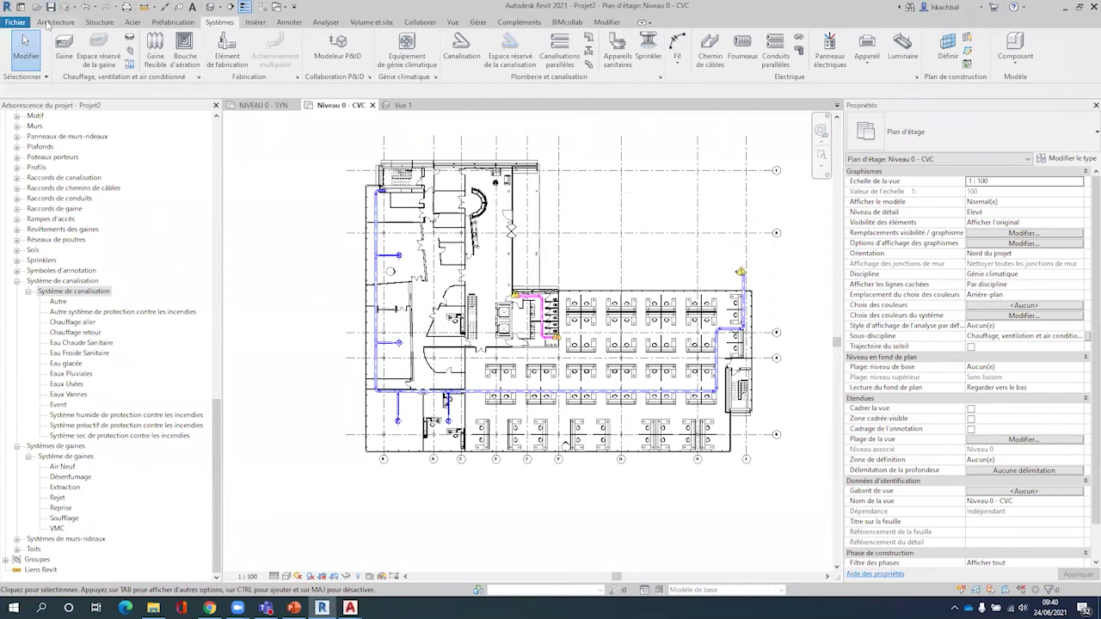
pyautogui.click(420, 23)
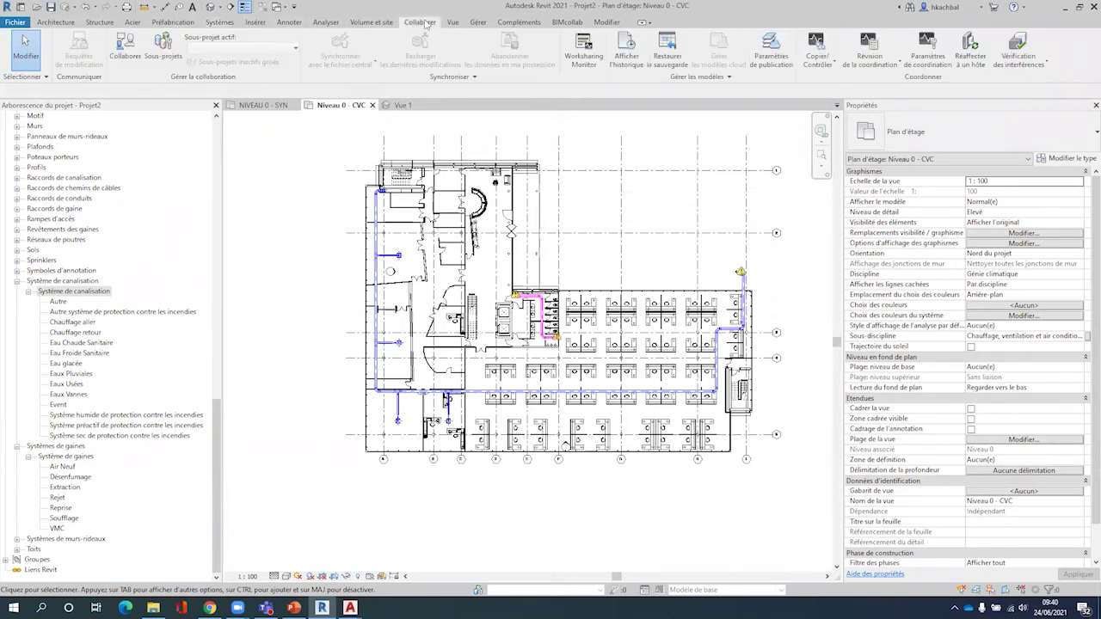
# Enable worksharing, accepting the default worksets Quadrillages et niveaux partagés and Sous-projet 1
pyautogui.click(162, 54)
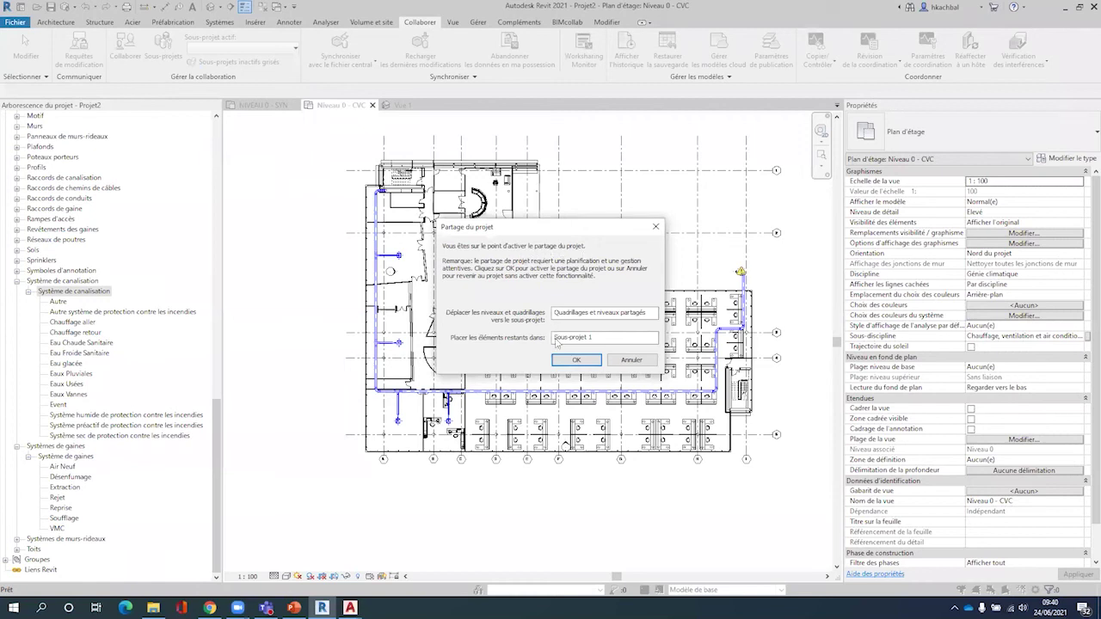
pyautogui.click(576, 361)
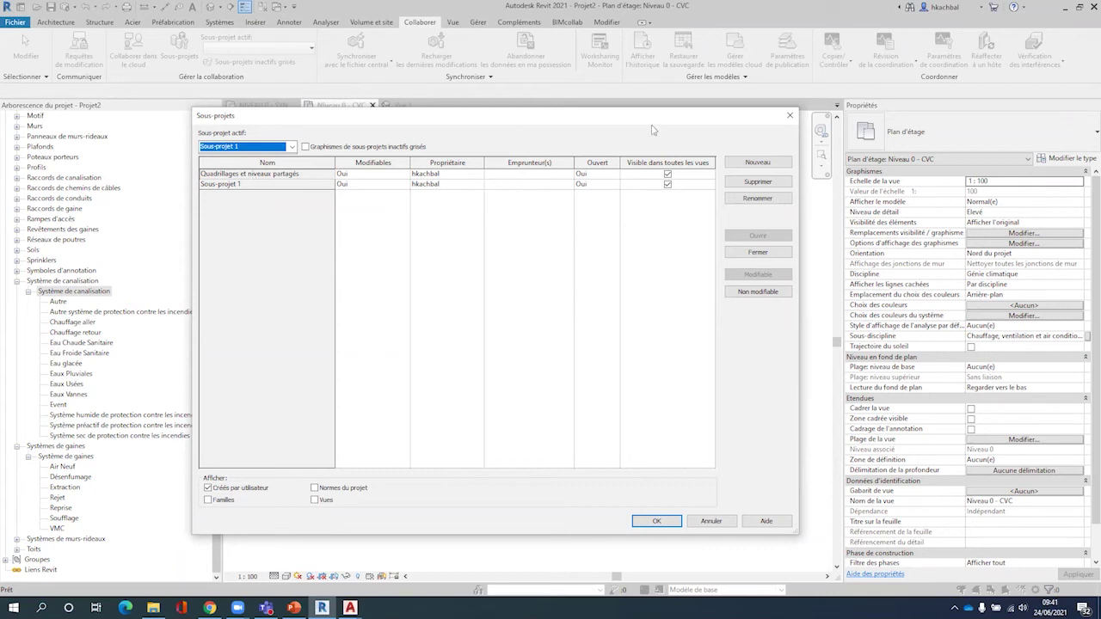
# Create three new worksets named cfo, cfa and ssi
pyautogui.click(752, 164)
pyautogui.write('cfo')
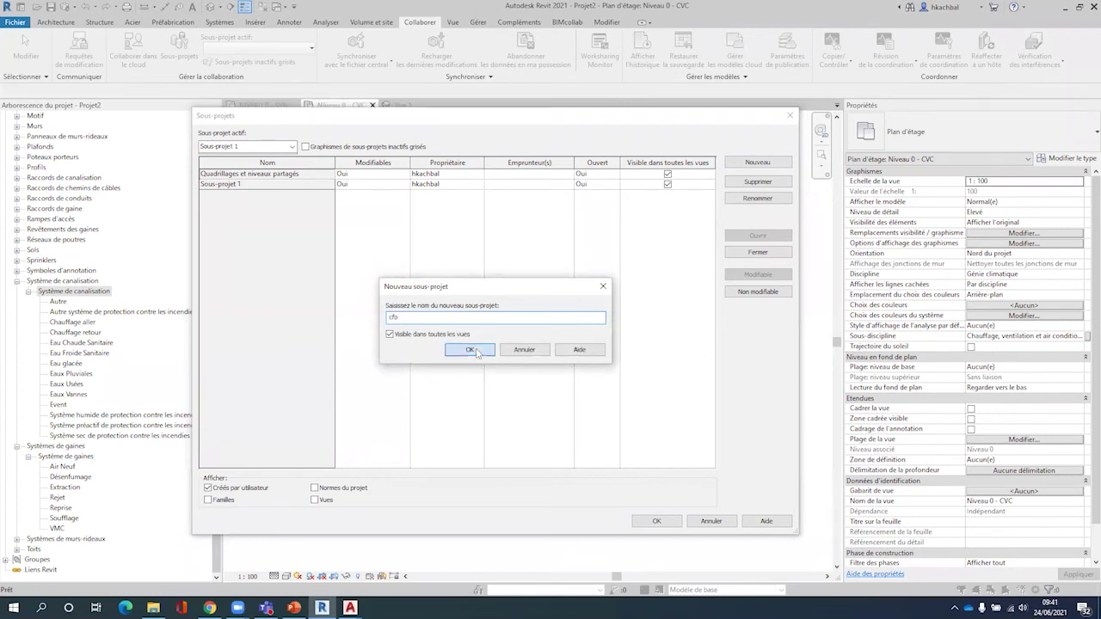
pyautogui.click(478, 351)
pyautogui.click(749, 164)
pyautogui.write('cfa')
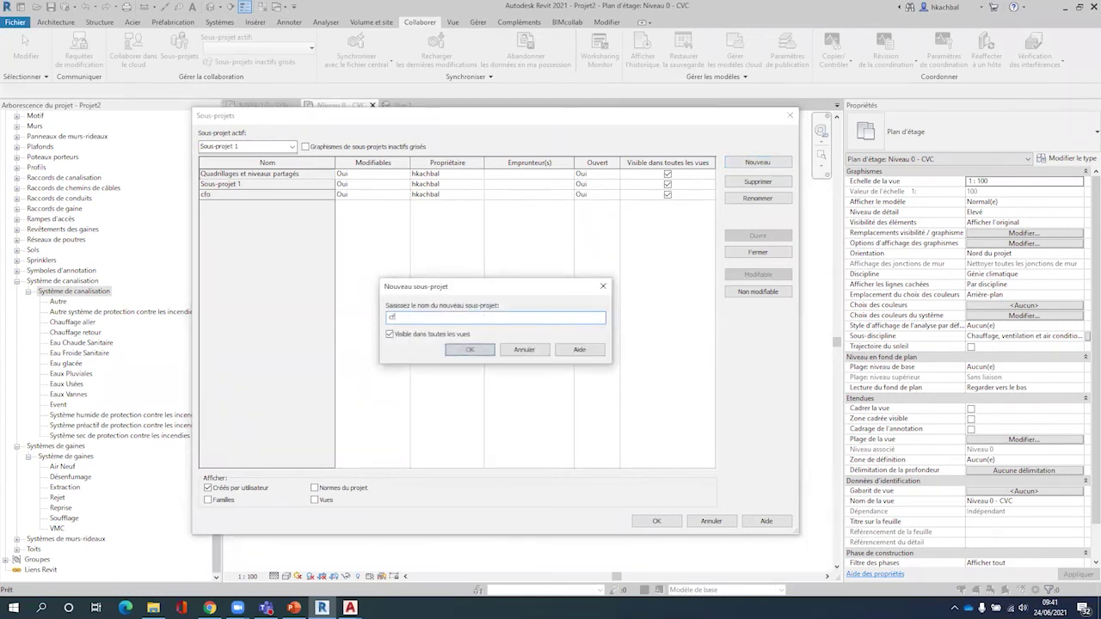
pyautogui.click(470, 349)
pyautogui.click(755, 164)
pyautogui.write('sss')
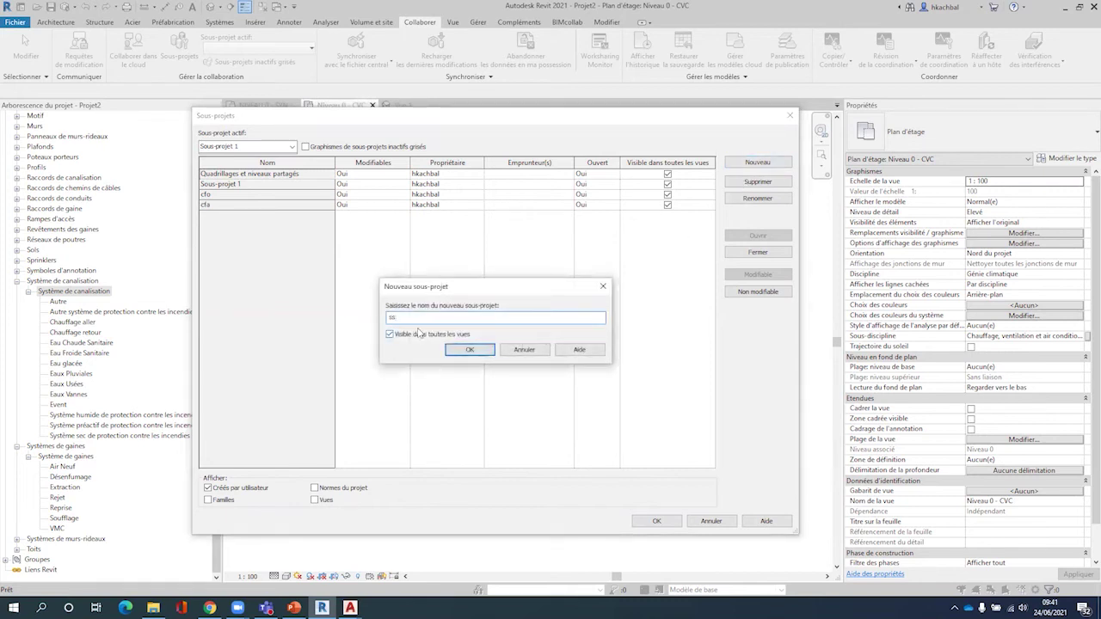
pyautogui.click(464, 348)
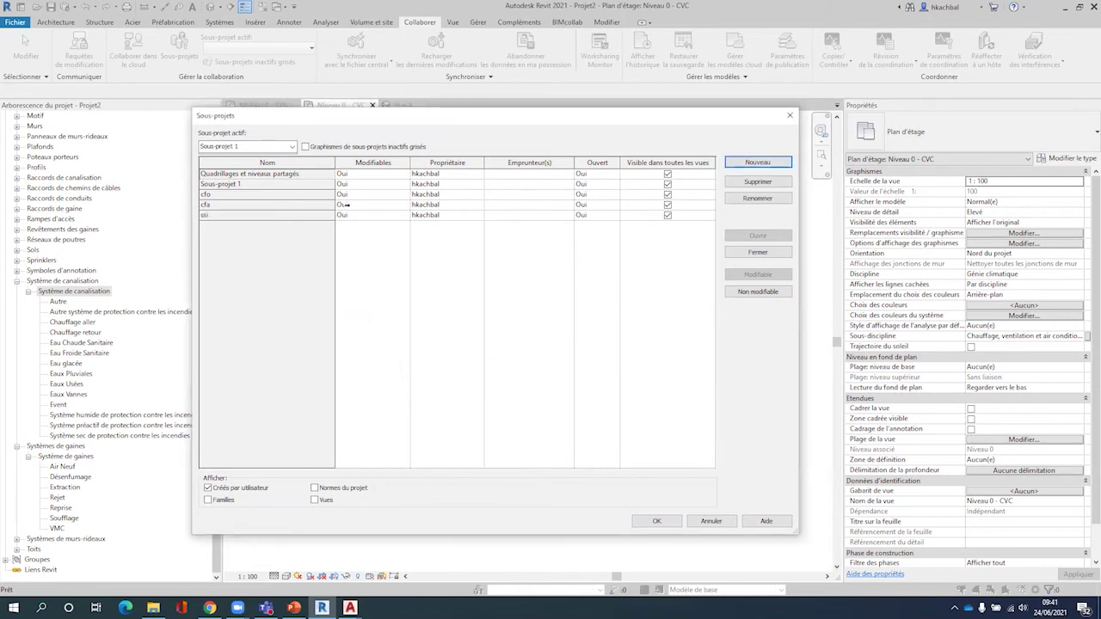
# Apply the workset changes, declining to make ssi the active workset
pyautogui.click(660, 522)
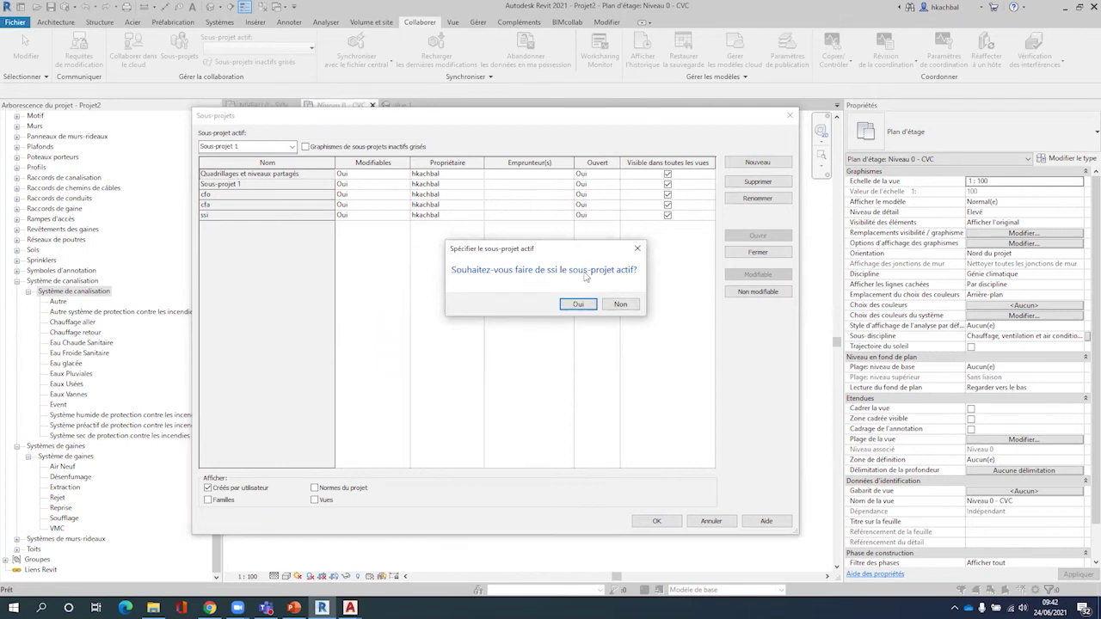
pyautogui.click(620, 306)
pyautogui.click(620, 305)
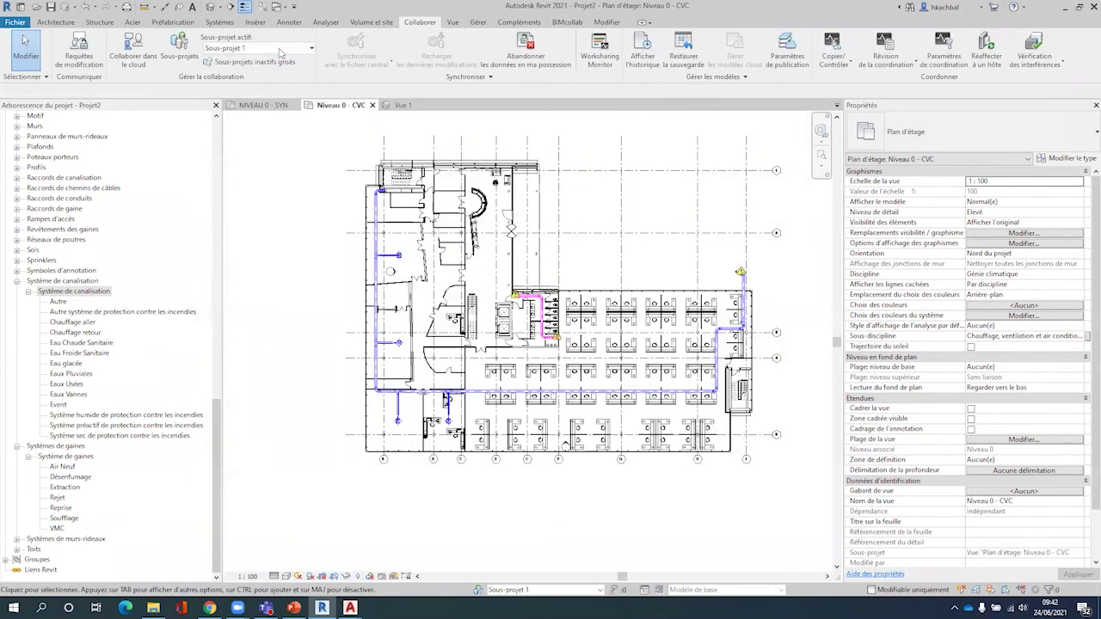
# Check the active workset list, keeping Sous-projet 1 as the active workset
pyautogui.click(279, 50)
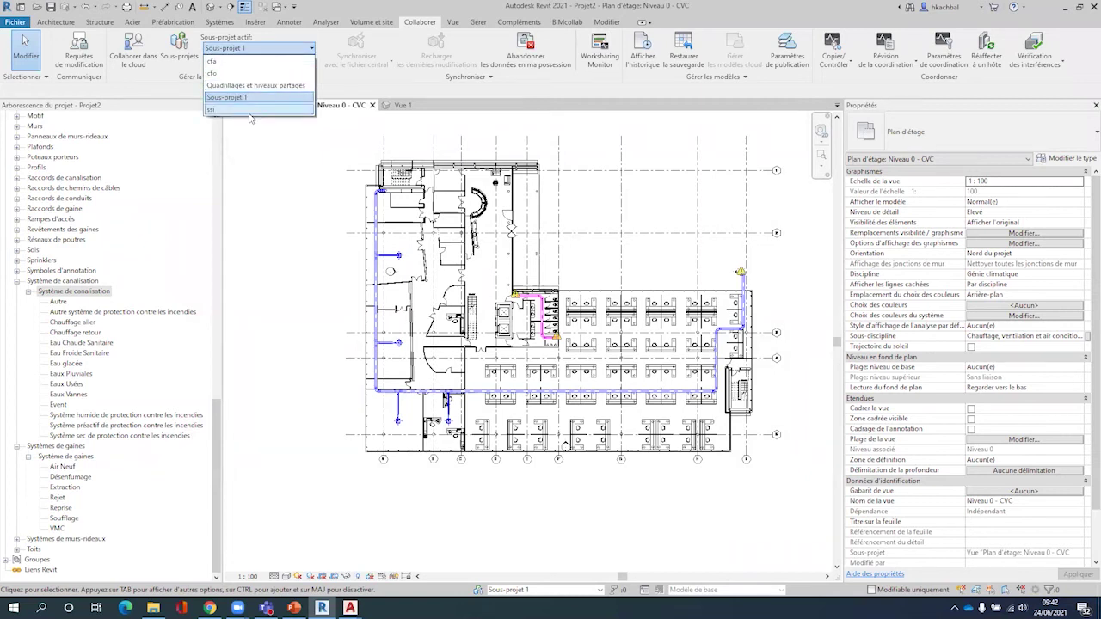
pyautogui.click(328, 43)
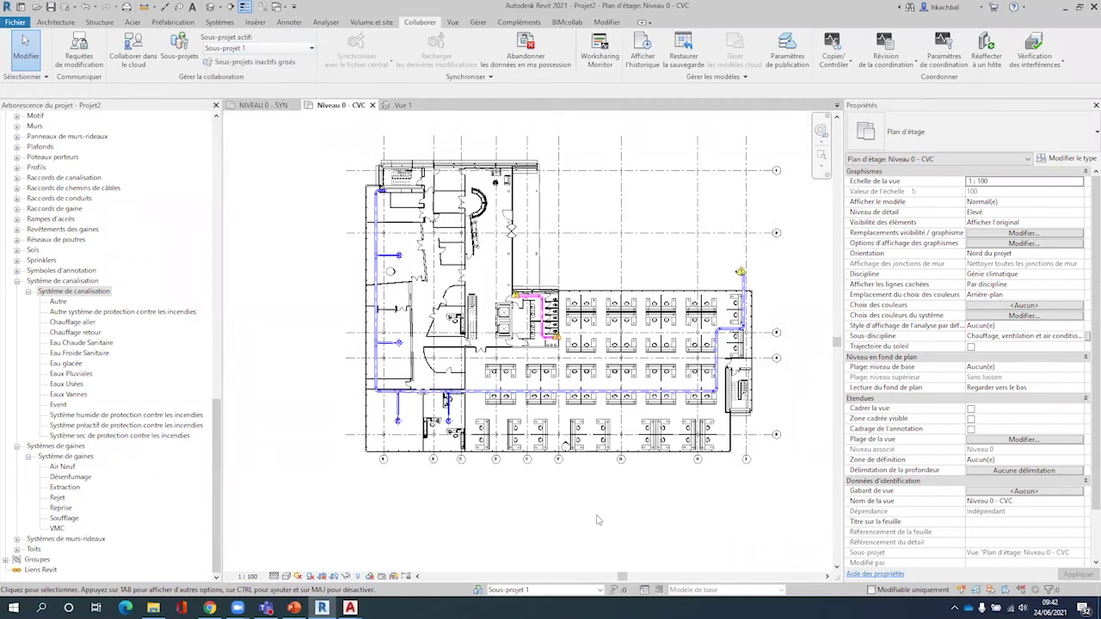
pyautogui.click(598, 590)
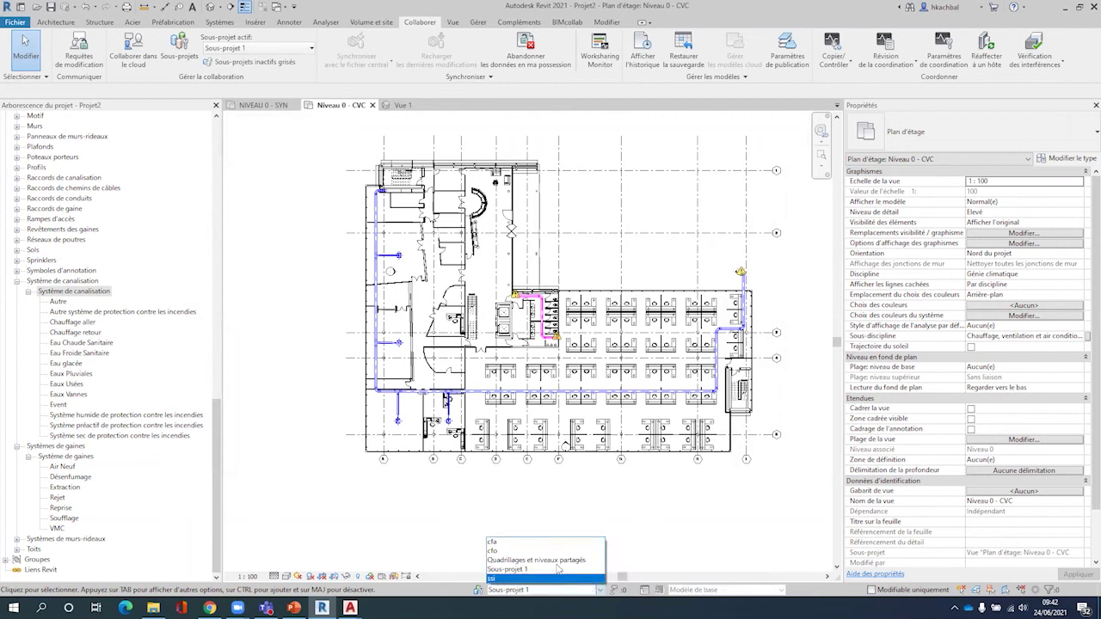
pyautogui.click(563, 264)
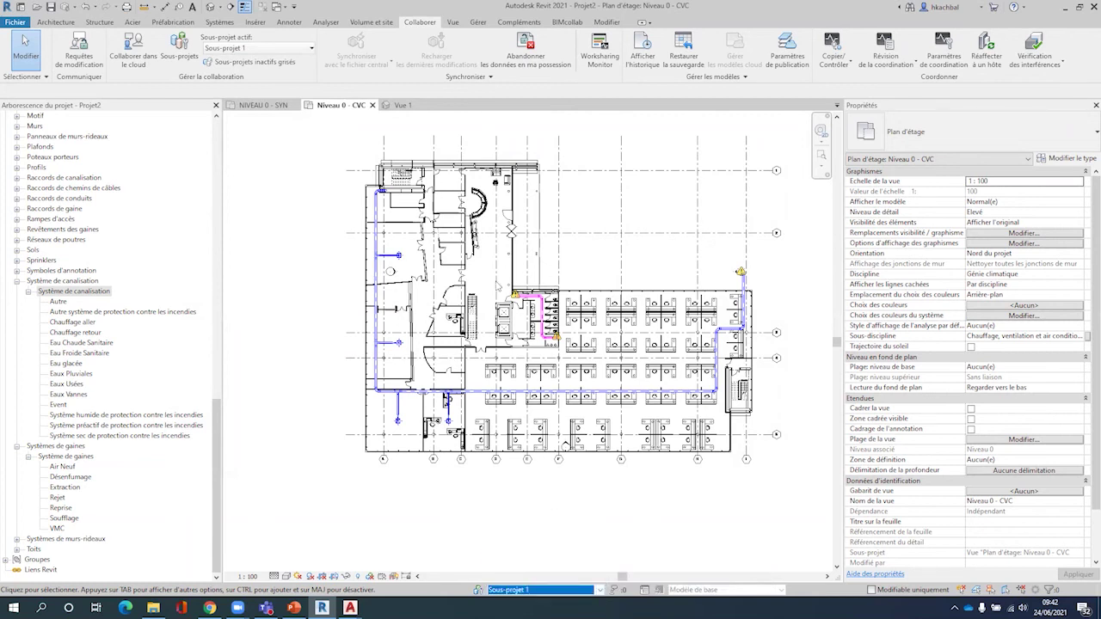
pyautogui.scroll(3, 496, 285)
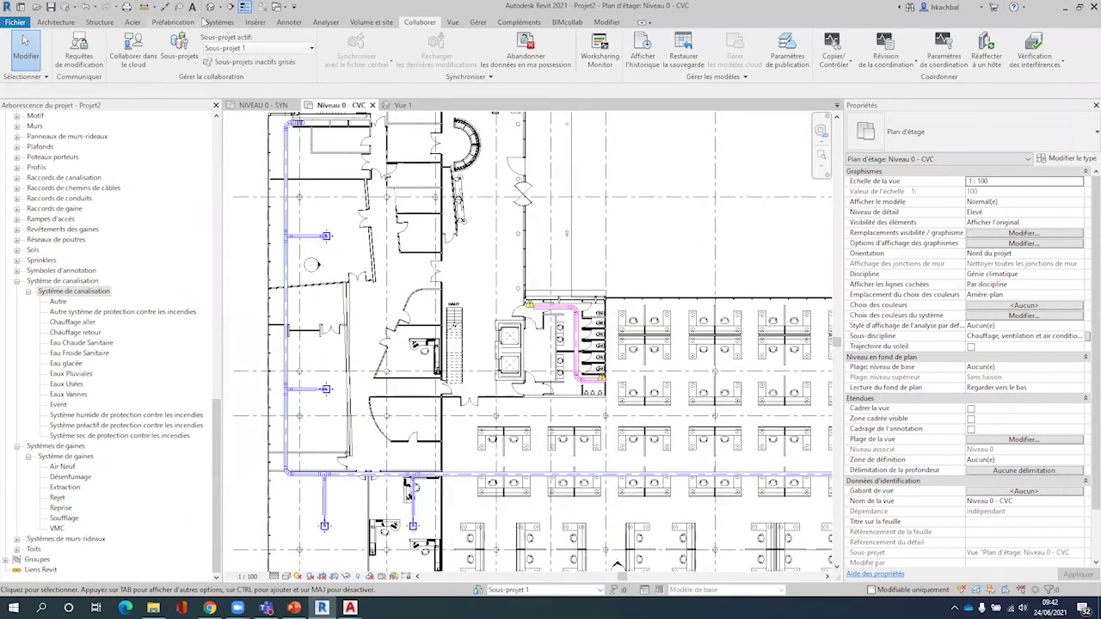
# Open the Niveau 0 - Alimentation floor plan from the Project Browser
pyautogui.click(219, 21)
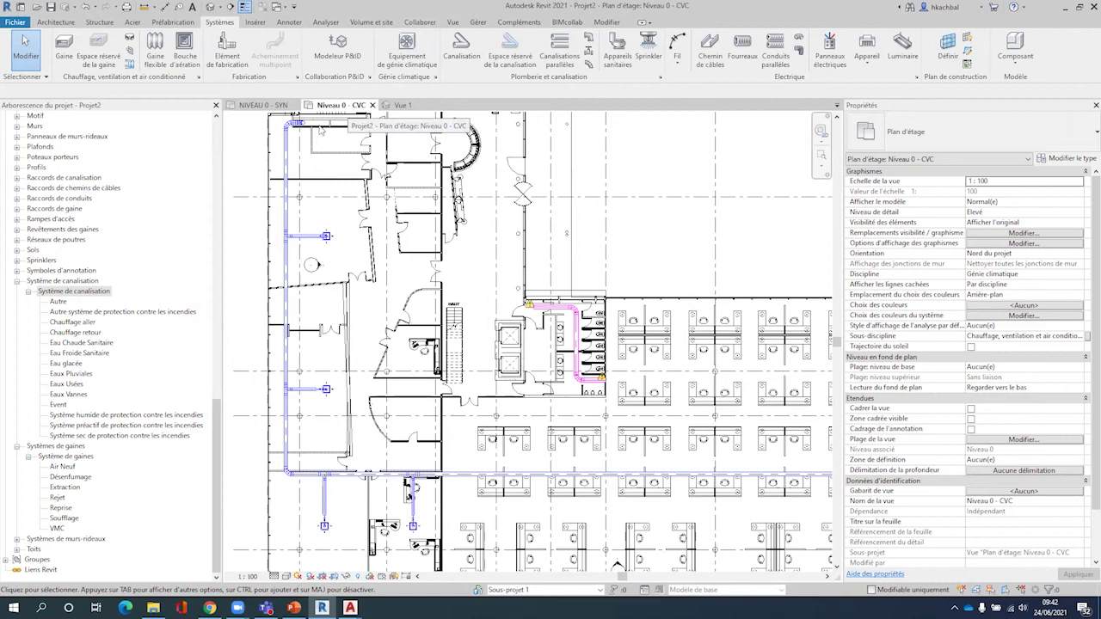
pyautogui.moveTo(220, 438); pyautogui.dragTo(215, 146)
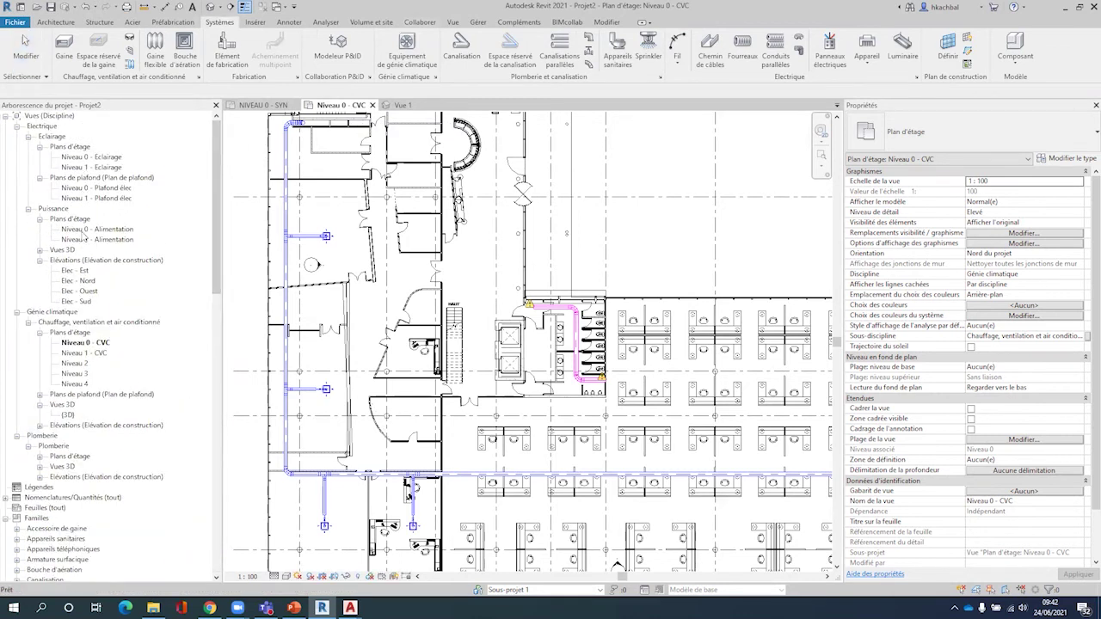
pyautogui.doubleClick(84, 230)
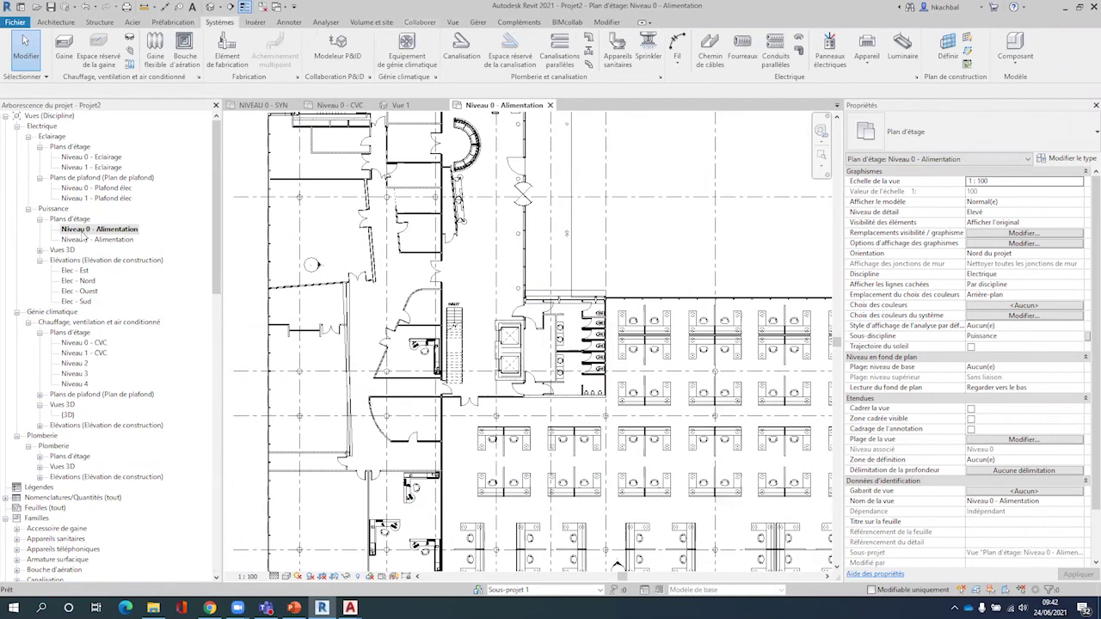
# Make cfa the active workset in the status bar
pyautogui.click(710, 49)
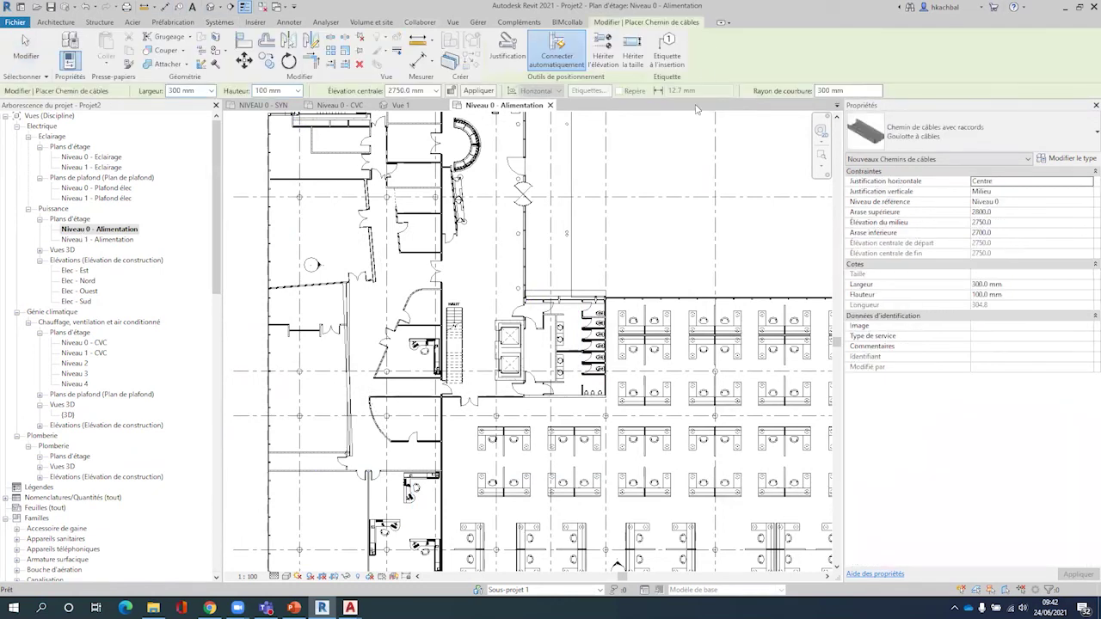
pyautogui.click(538, 590)
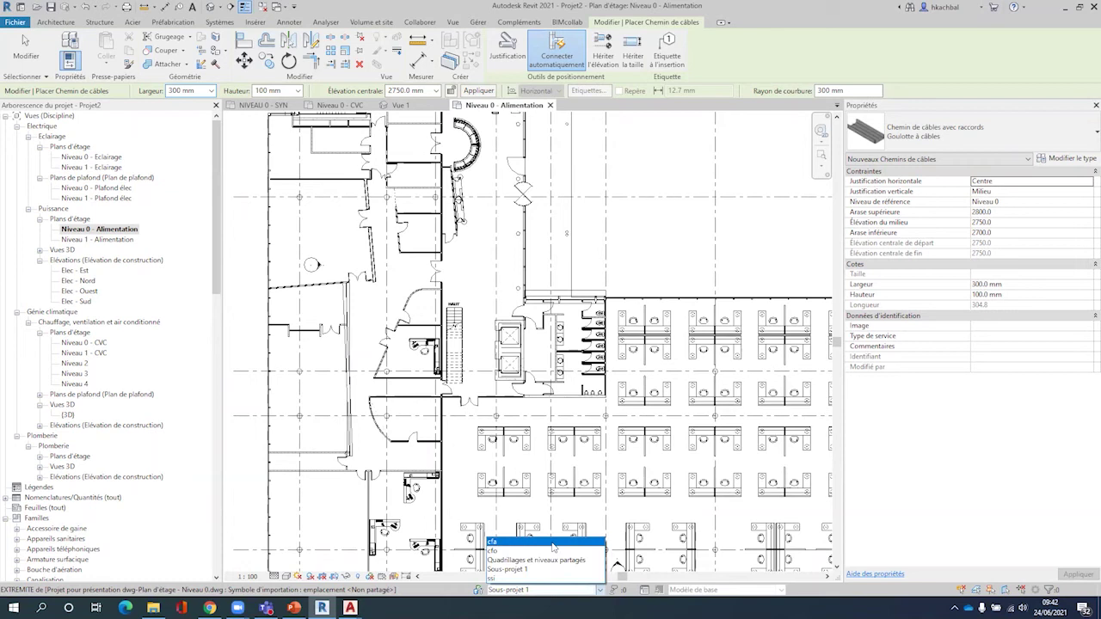
pyautogui.click(645, 24)
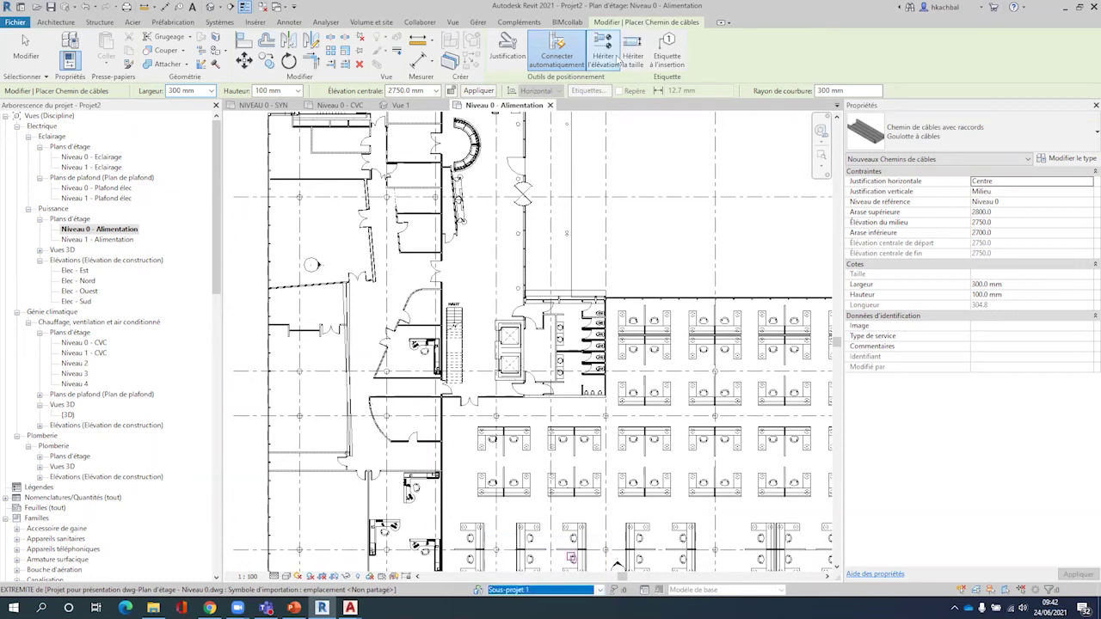
pyautogui.press('Escape')
pyautogui.press('Escape')
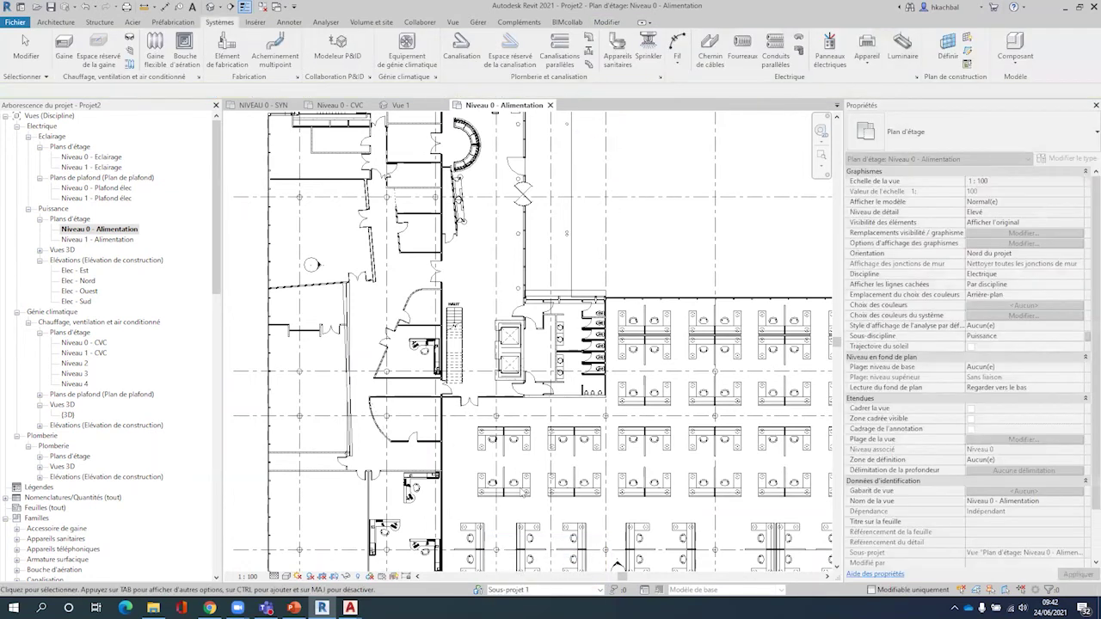
pyautogui.click(517, 592)
pyautogui.click(527, 547)
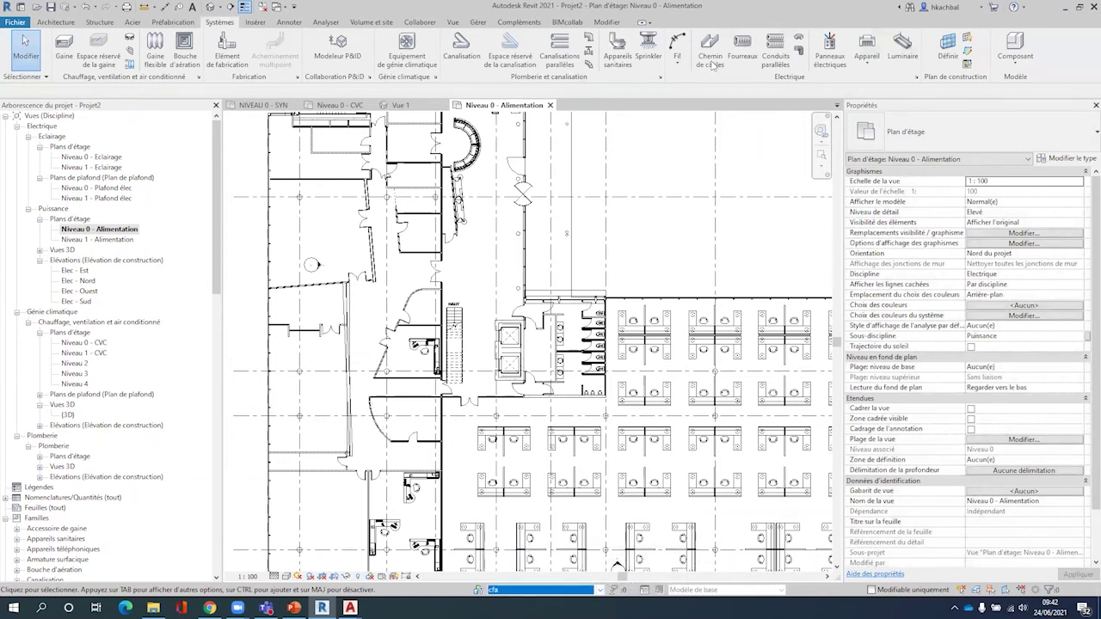
# Draw an L-shaped cable tray run from the upper-left room down and to the right
pyautogui.click(712, 66)
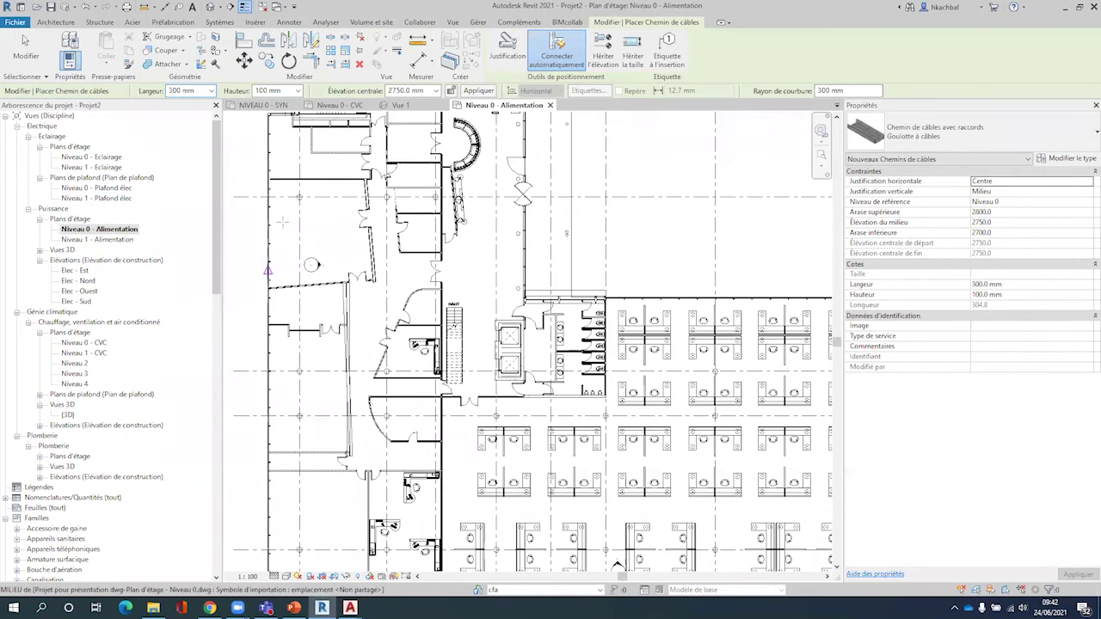
pyautogui.click(284, 222)
pyautogui.click(284, 408)
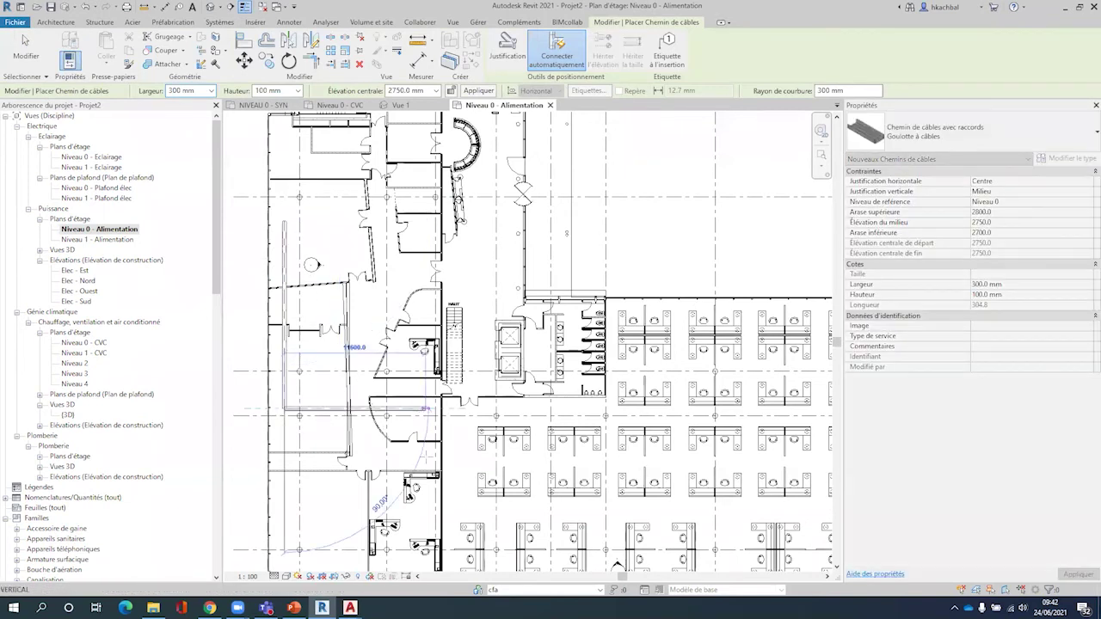
pyautogui.click(424, 409)
pyautogui.press('Escape')
pyautogui.press('Escape')
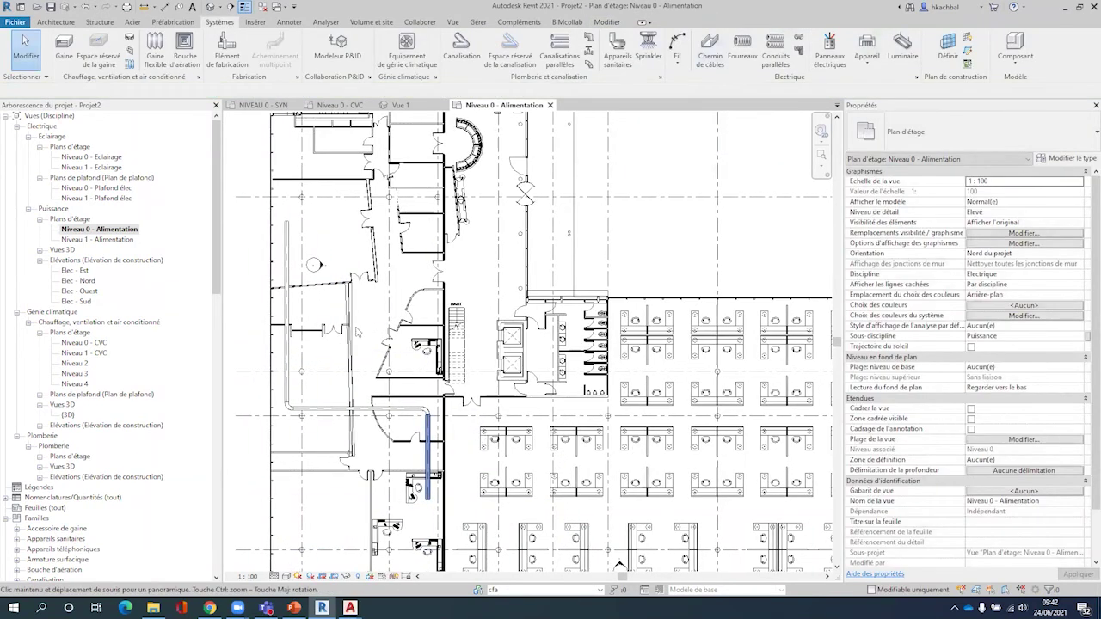
# Select the whole tray run and set its Type de service to cfa
pyautogui.moveTo(424, 409); pyautogui.dragTo(461, 410, button='middle')
pyautogui.press('Tab')
pyautogui.click(324, 292)
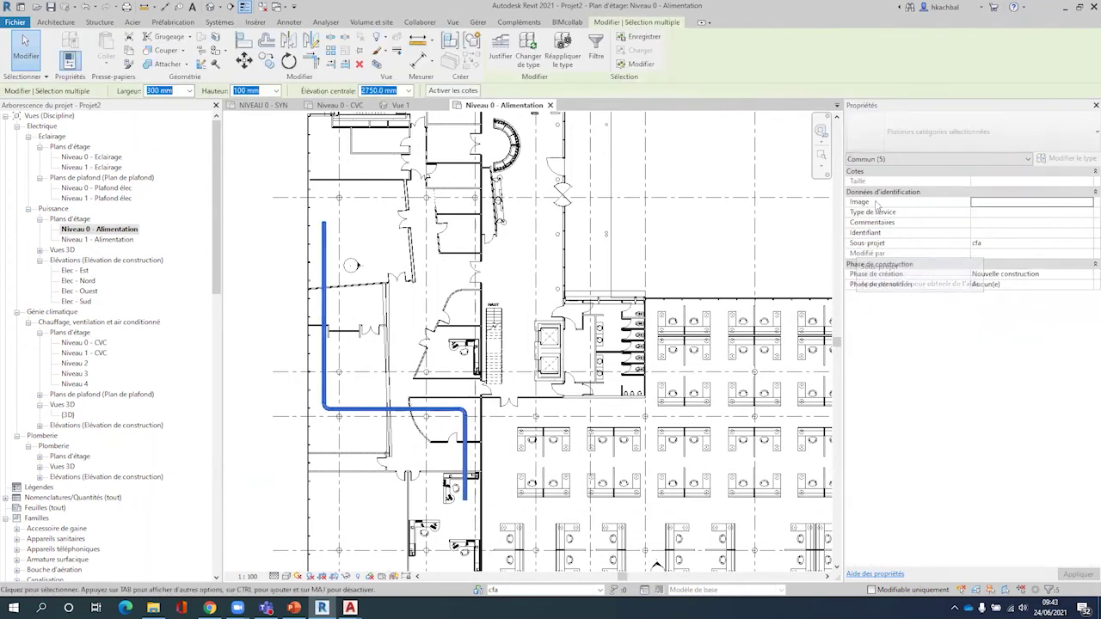
pyautogui.click(992, 211)
pyautogui.write('cfa')
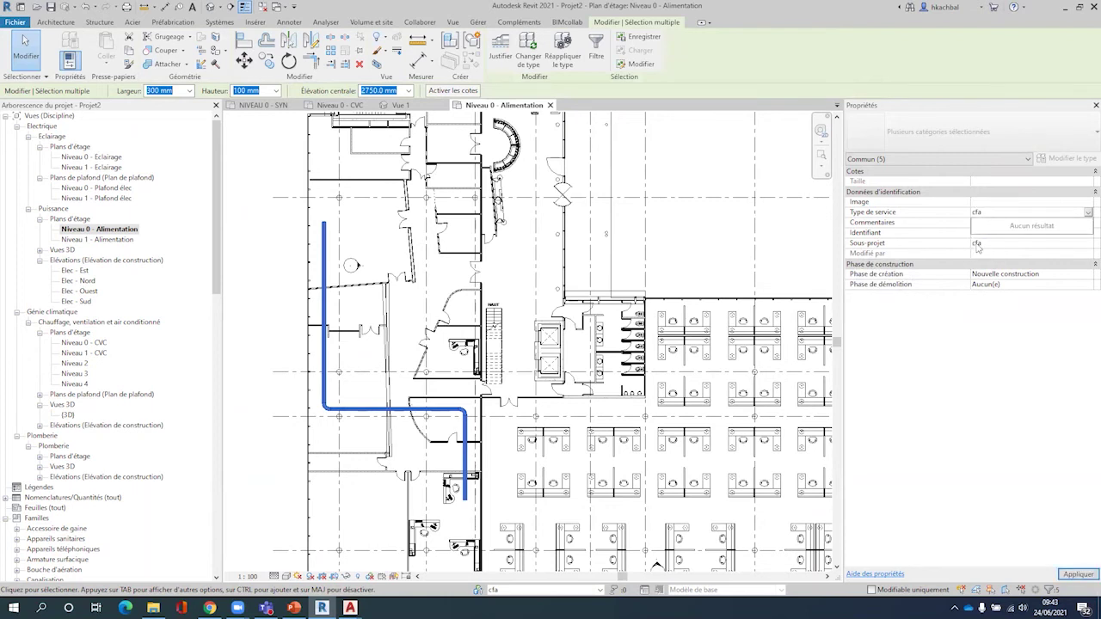
pyautogui.click(940, 340)
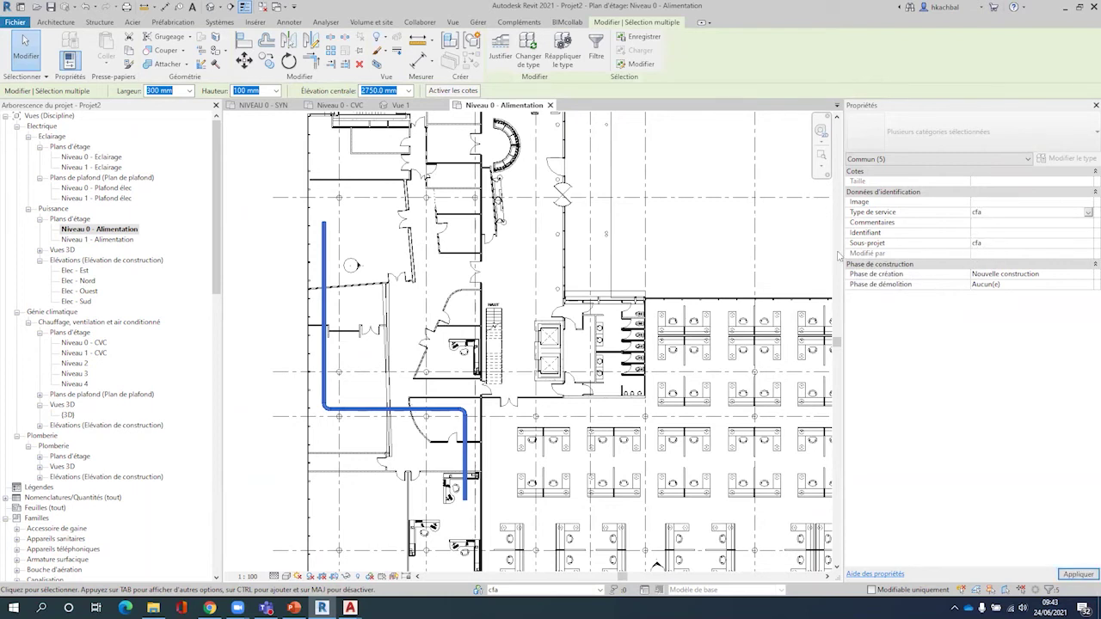
pyautogui.click(808, 257)
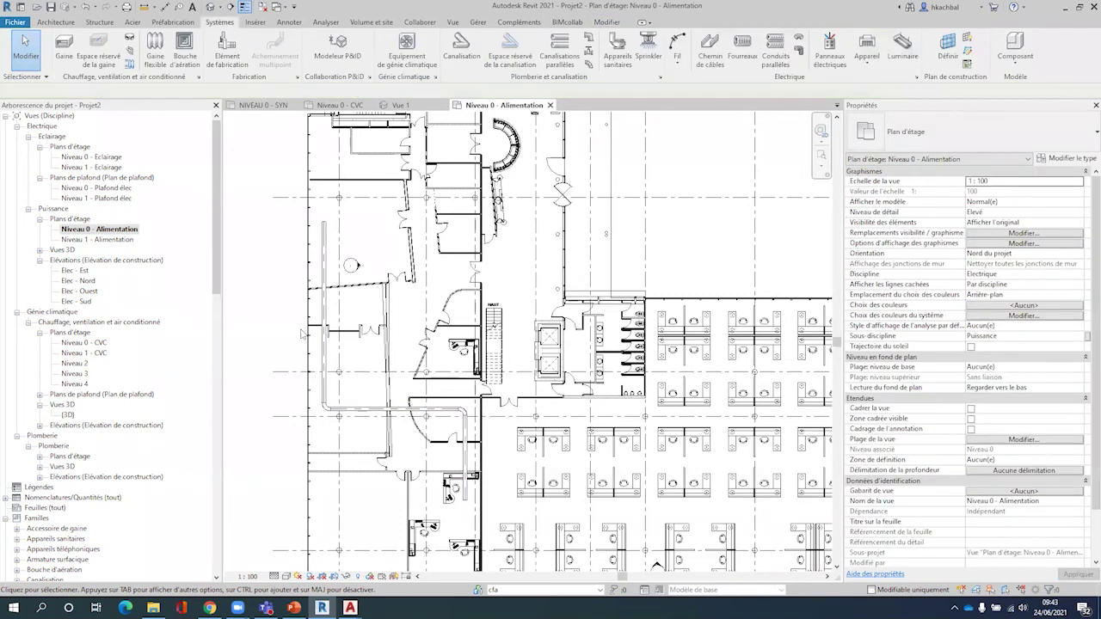
pyautogui.hotkey('ctrl', 'Left')
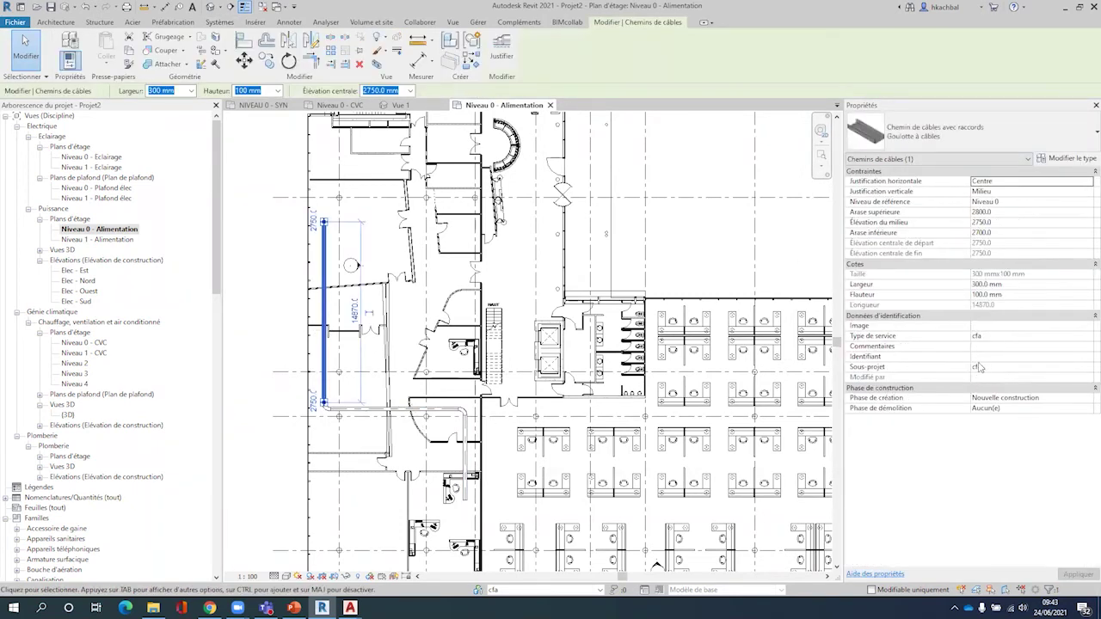
pyautogui.click(600, 266)
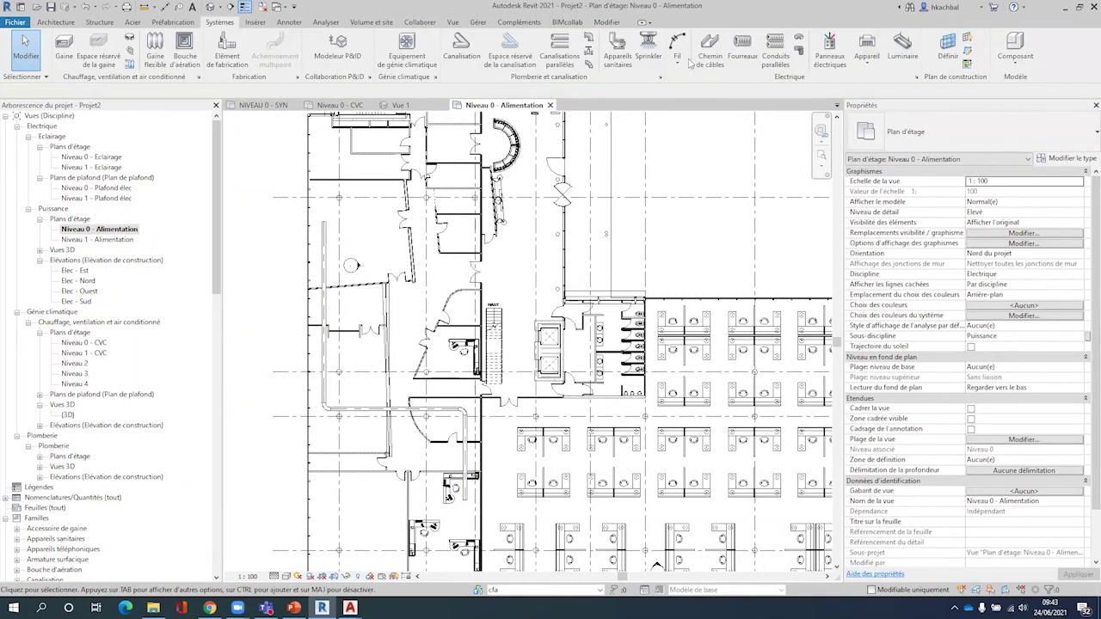
# Make cfo the active workset and draw an L-shaped cable tray run past the stairs
pyautogui.click(600, 590)
pyautogui.click(524, 552)
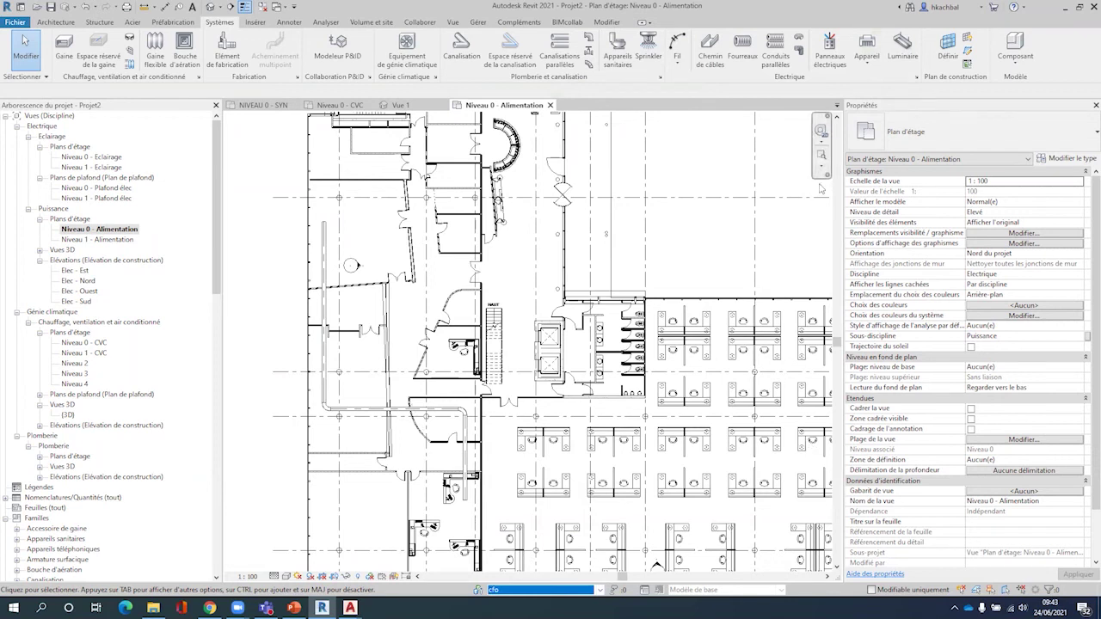
pyautogui.click(709, 48)
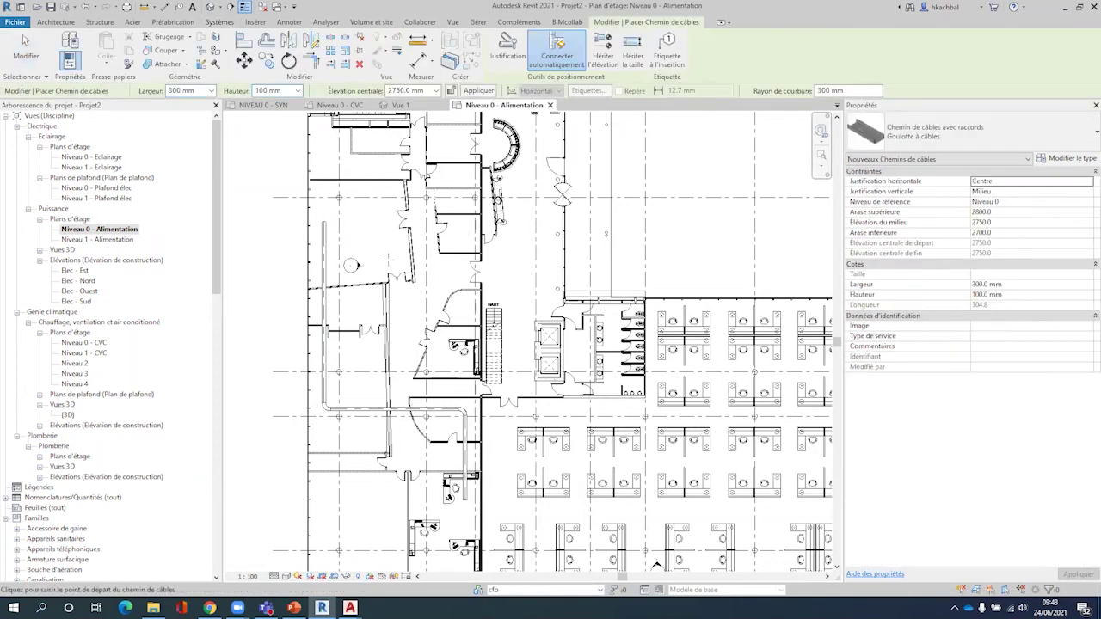
pyautogui.click(389, 261)
pyautogui.click(466, 261)
pyautogui.click(466, 397)
pyautogui.click(602, 398)
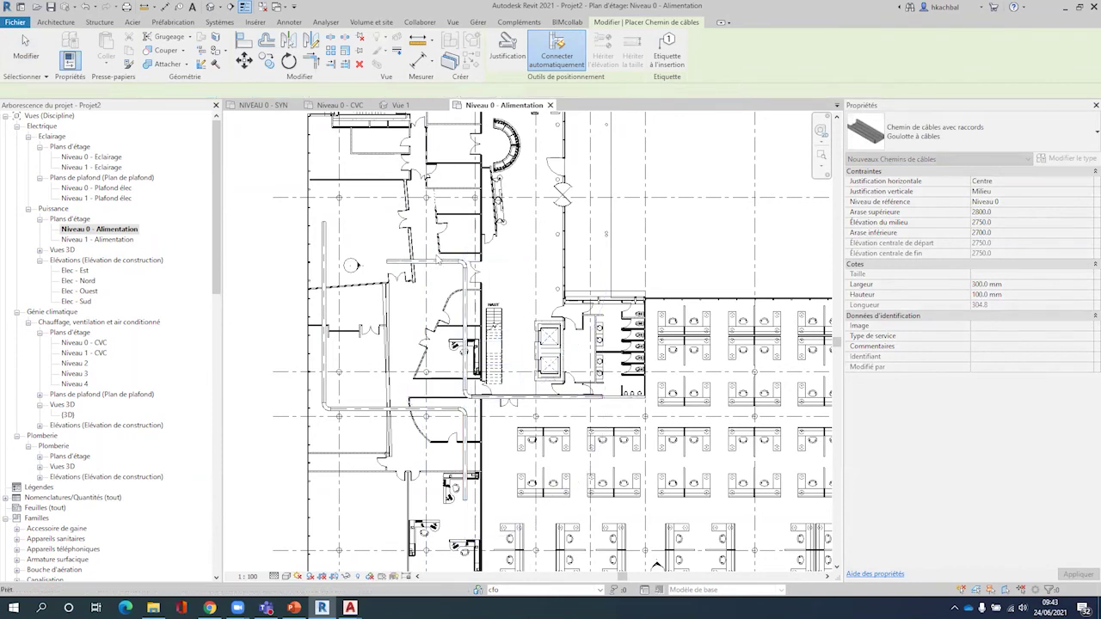
pyautogui.press('Escape')
pyautogui.press('Escape')
# Set the new tray run's Type de service to cfo
pyautogui.click(439, 259)
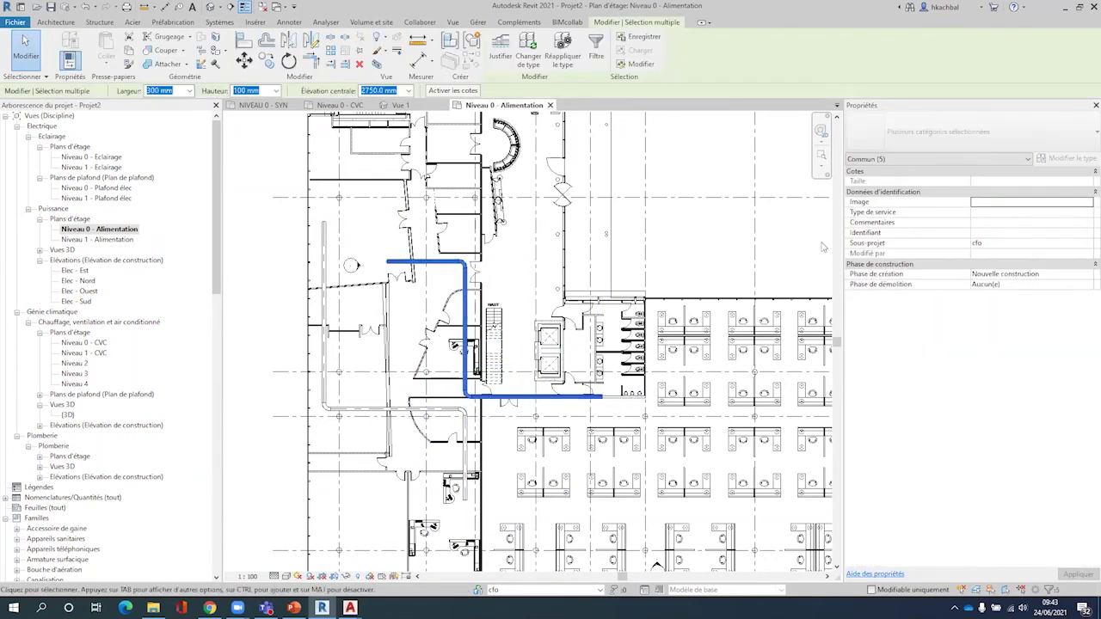
pyautogui.click(974, 212)
pyautogui.write('cfo')
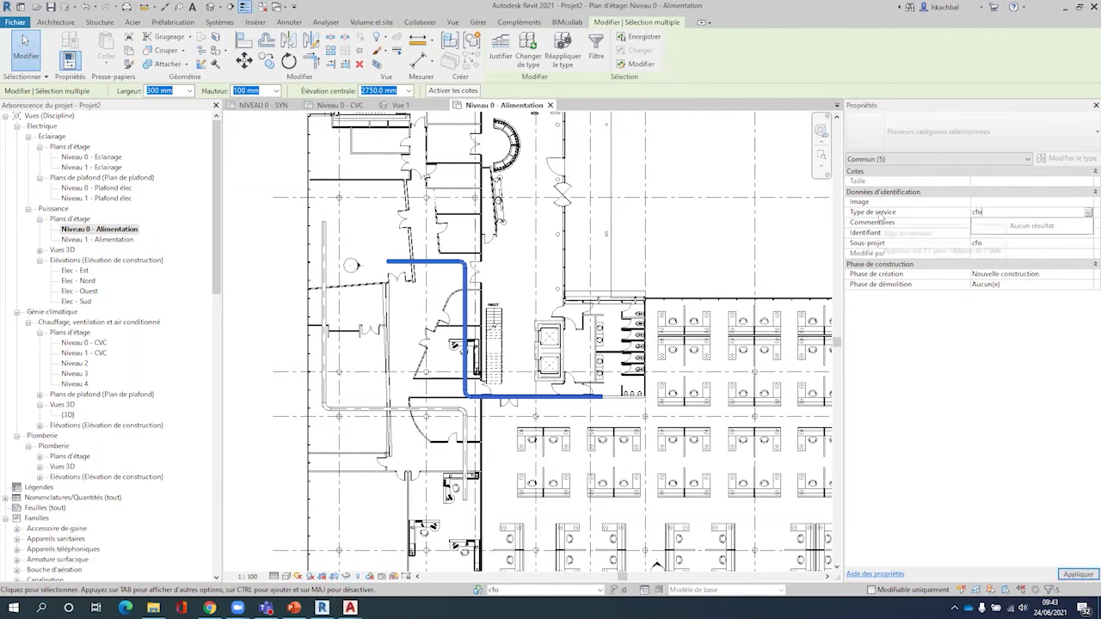
pyautogui.press('Return')
pyautogui.click(725, 225)
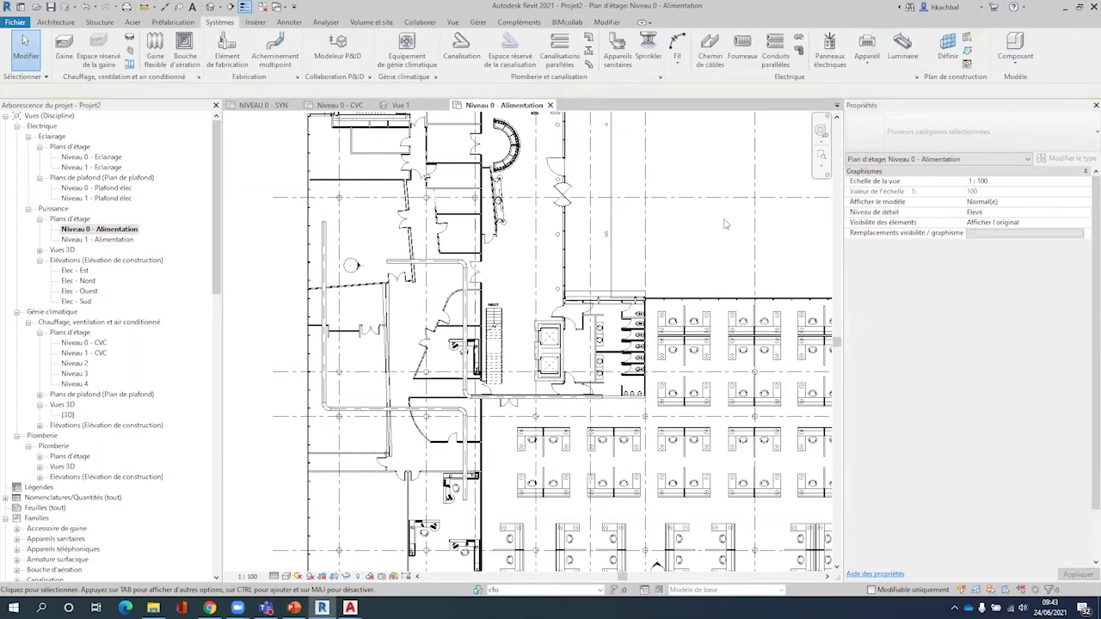
# Move the horizontal cable tray run up against the elevator wall
pyautogui.scroll(3, 533, 340)
pyautogui.scroll(1, 475, 369)
pyautogui.click(475, 369)
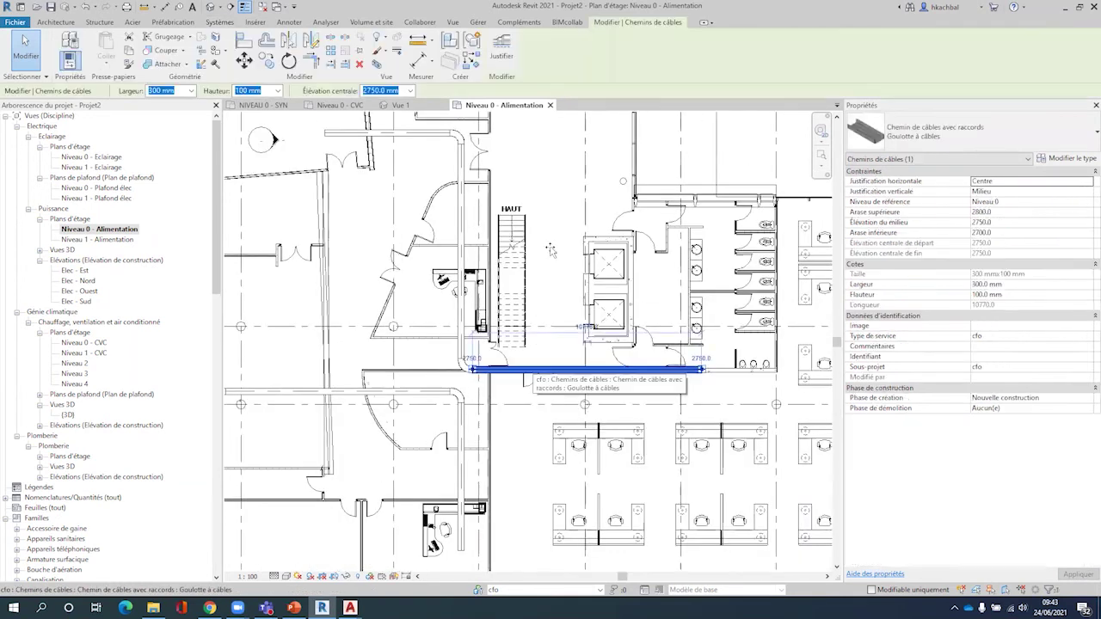
pyautogui.moveTo(680, 337); pyautogui.dragTo(760, 432)
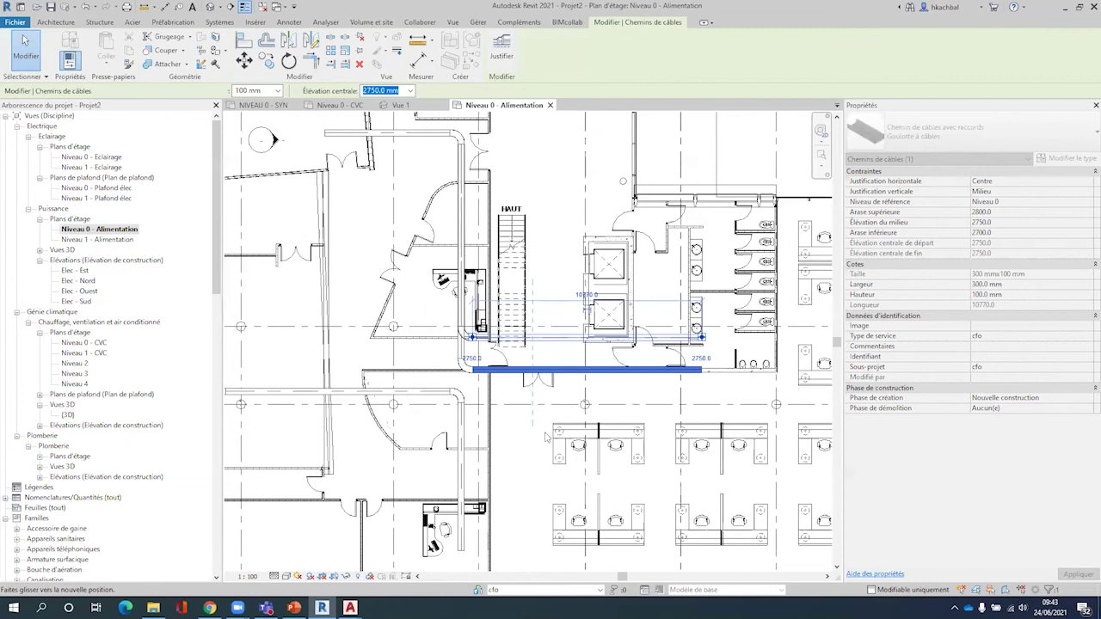
pyautogui.click(544, 438)
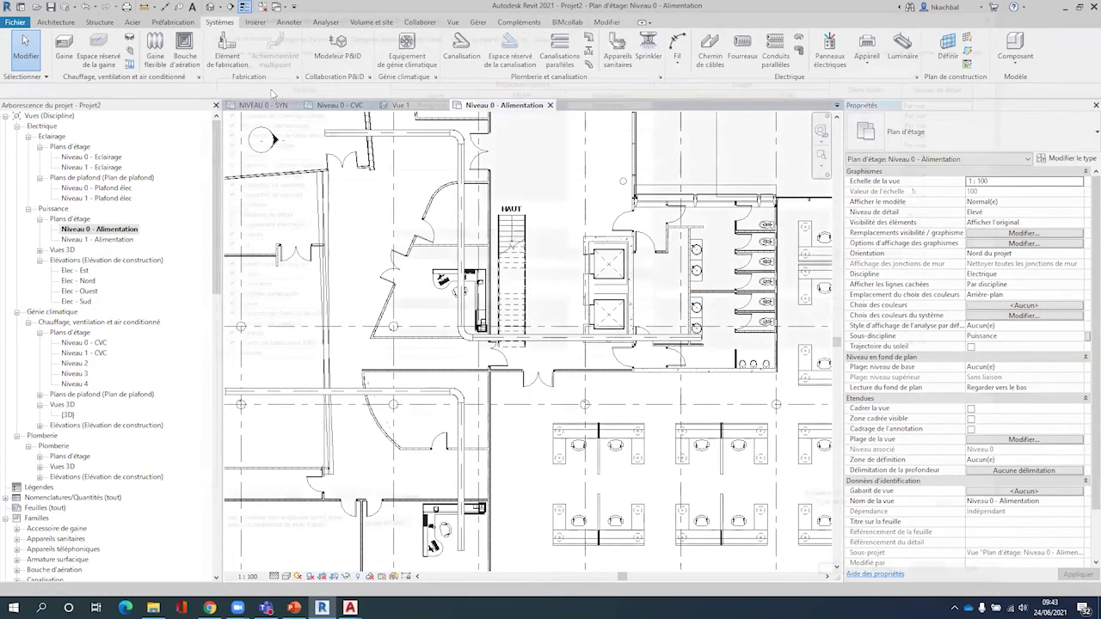
# From Visibility/Graphics, create a new rule-based filter named cfo
pyautogui.press('v')
pyautogui.press('v')
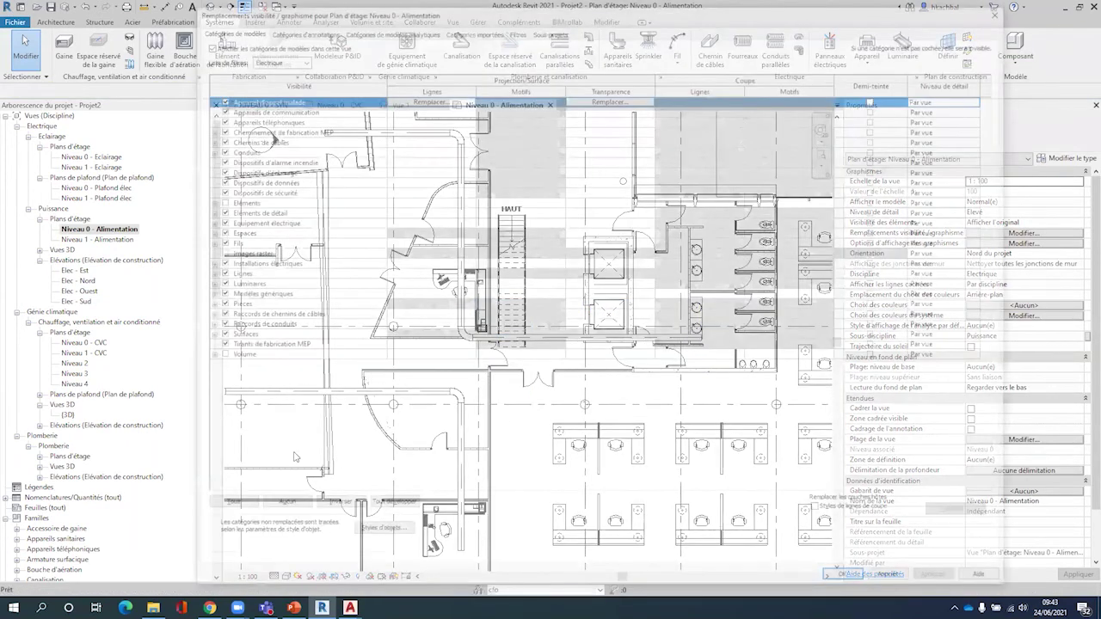
pyautogui.click(374, 522)
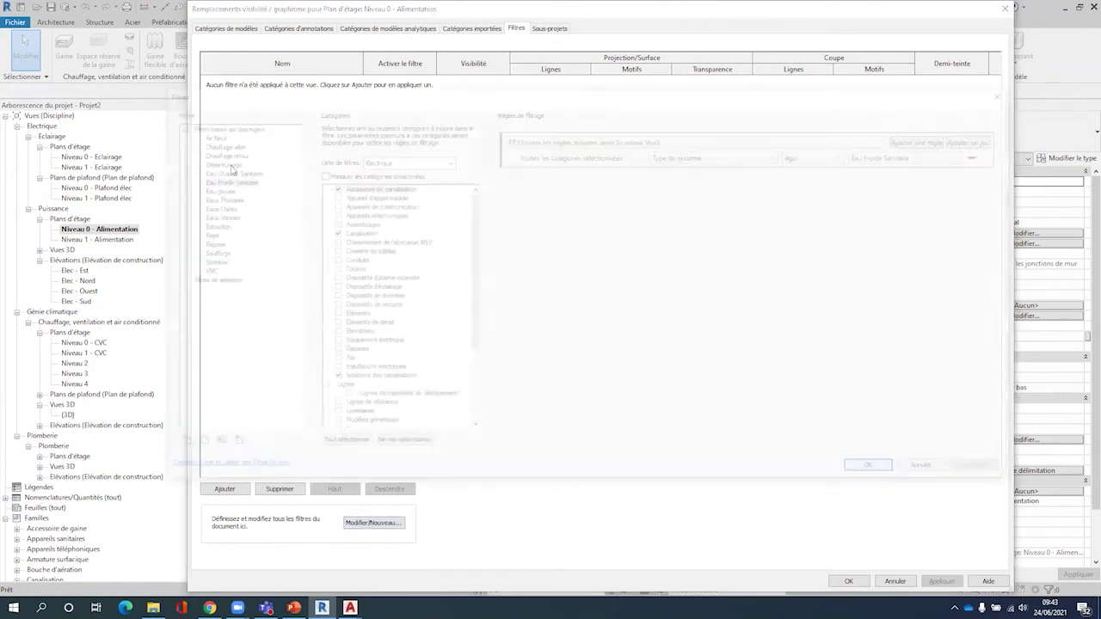
pyautogui.click(180, 445)
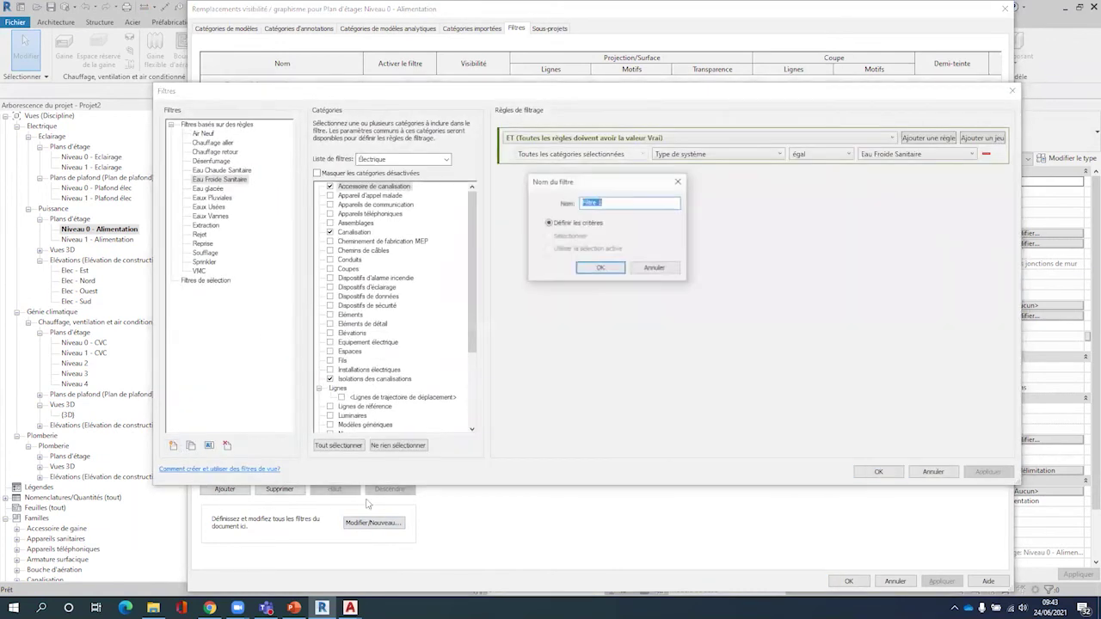
pyautogui.write('cfo')
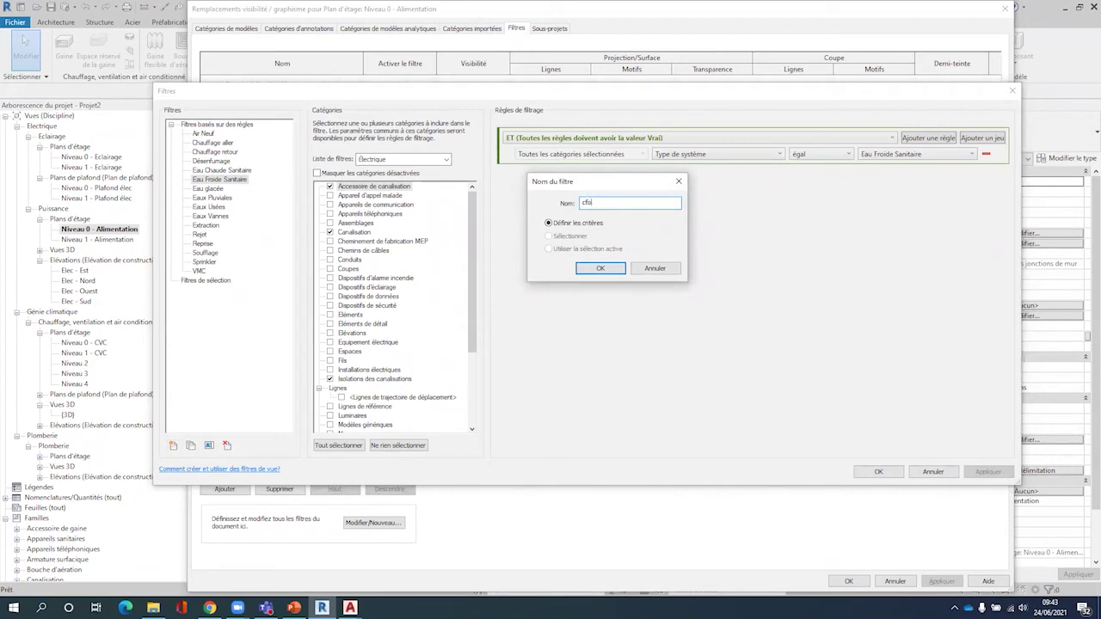
pyautogui.click(583, 268)
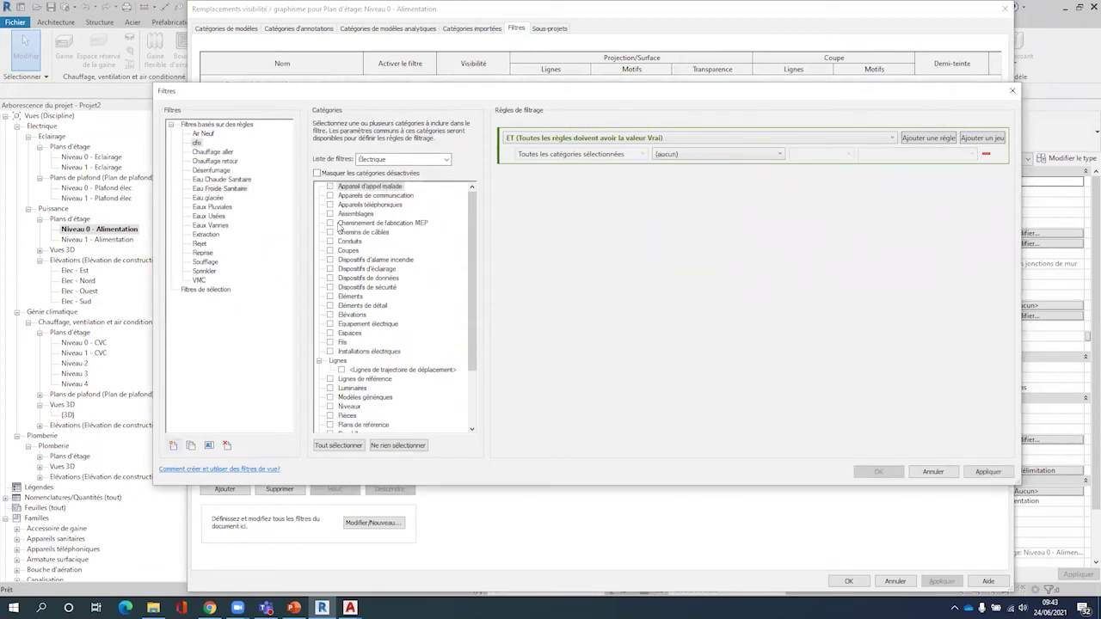
# Include Chemins de câbles and their Raccords in the cfo filter
pyautogui.click(330, 232)
pyautogui.scroll(-2, 353, 343)
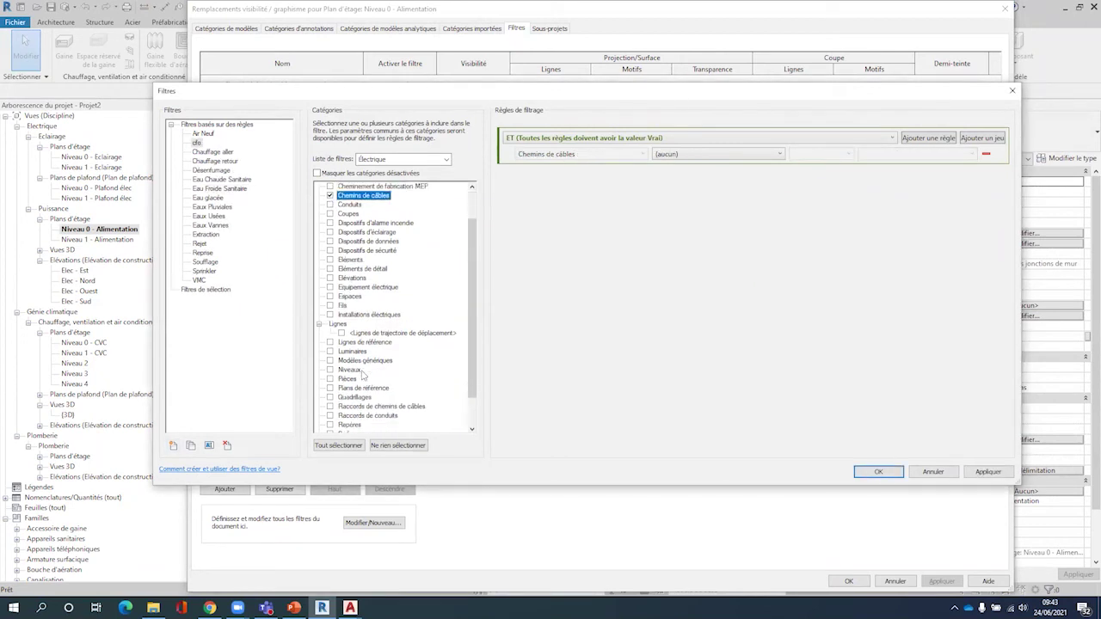
pyautogui.scroll(-1, 356, 376)
pyautogui.click(330, 370)
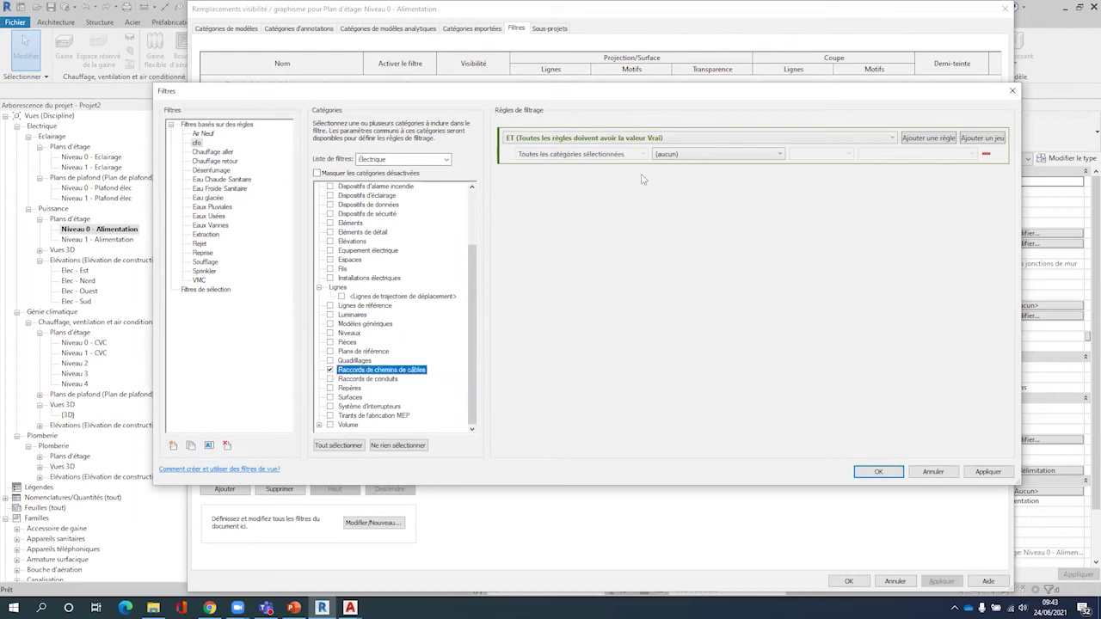
# Give the cfo filter the rule Sous-projet equals cfo and confirm it
pyautogui.click(685, 157)
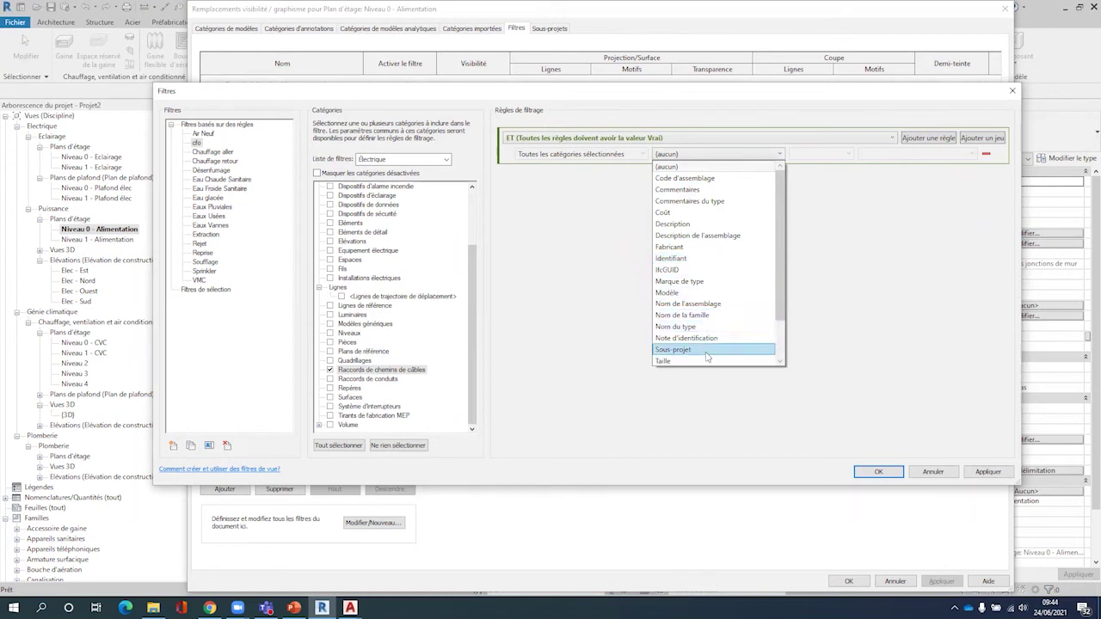
pyautogui.scroll(-1, 707, 357)
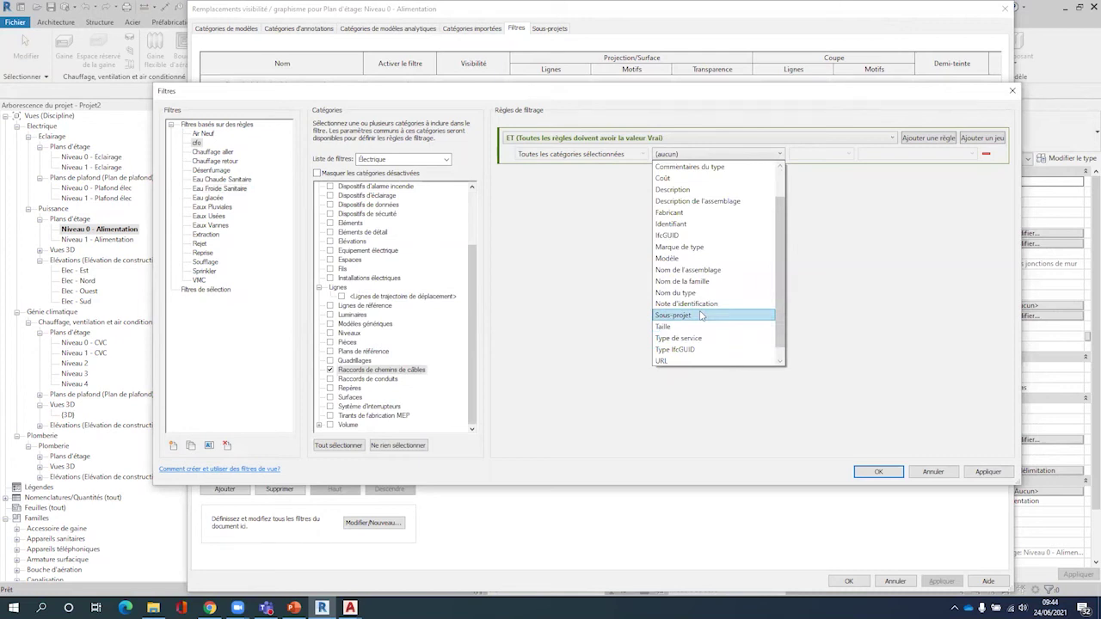
pyautogui.click(701, 315)
pyautogui.click(813, 153)
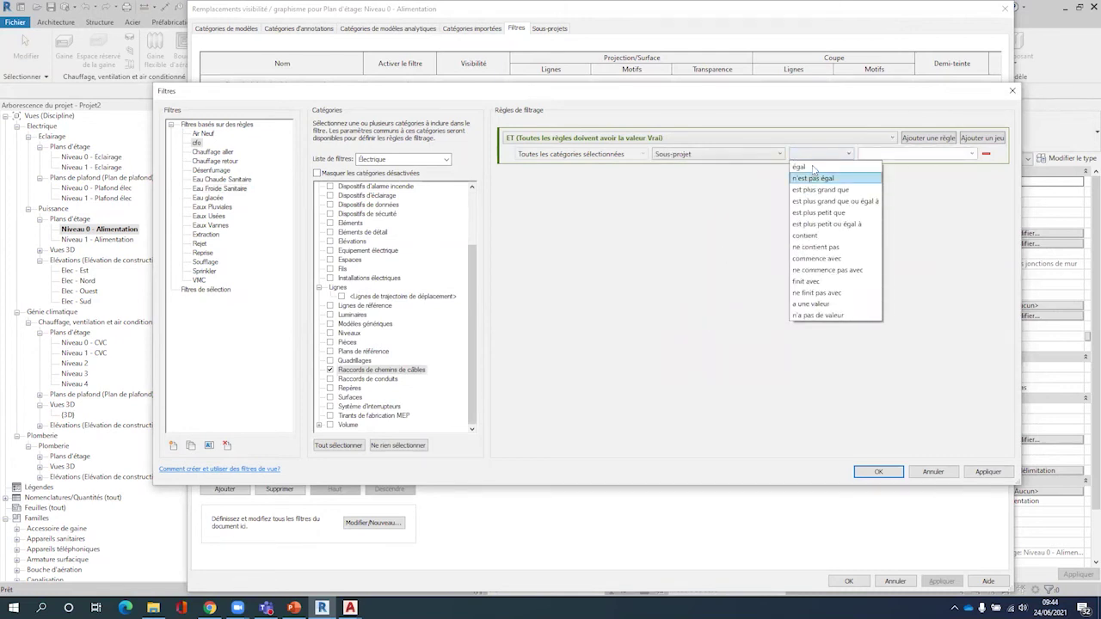
pyautogui.click(799, 166)
pyautogui.click(916, 153)
pyautogui.click(886, 199)
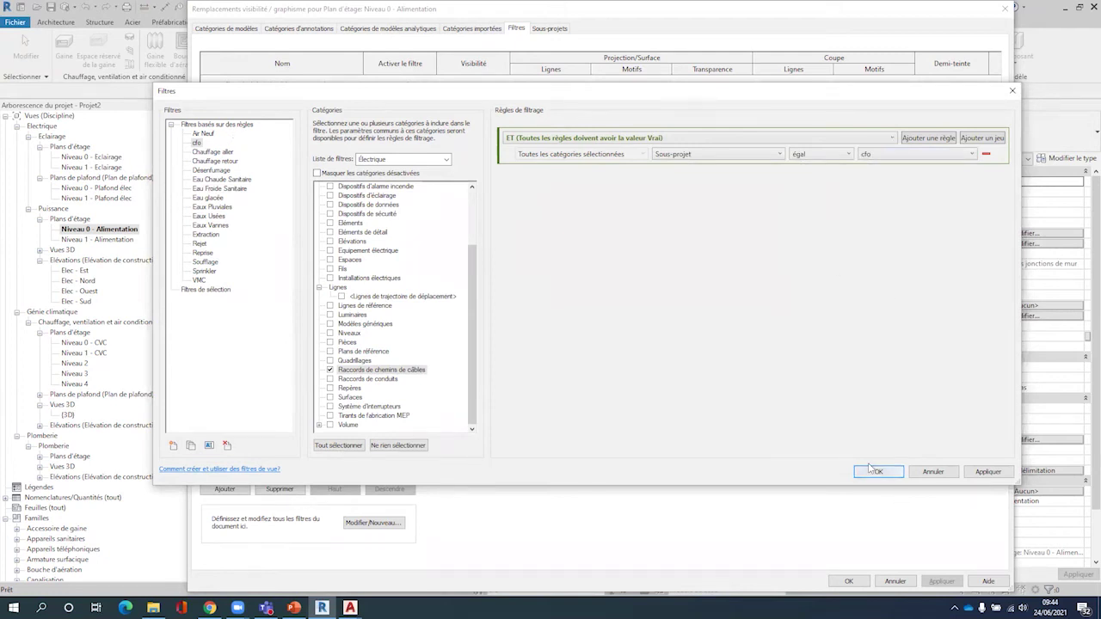
pyautogui.click(988, 471)
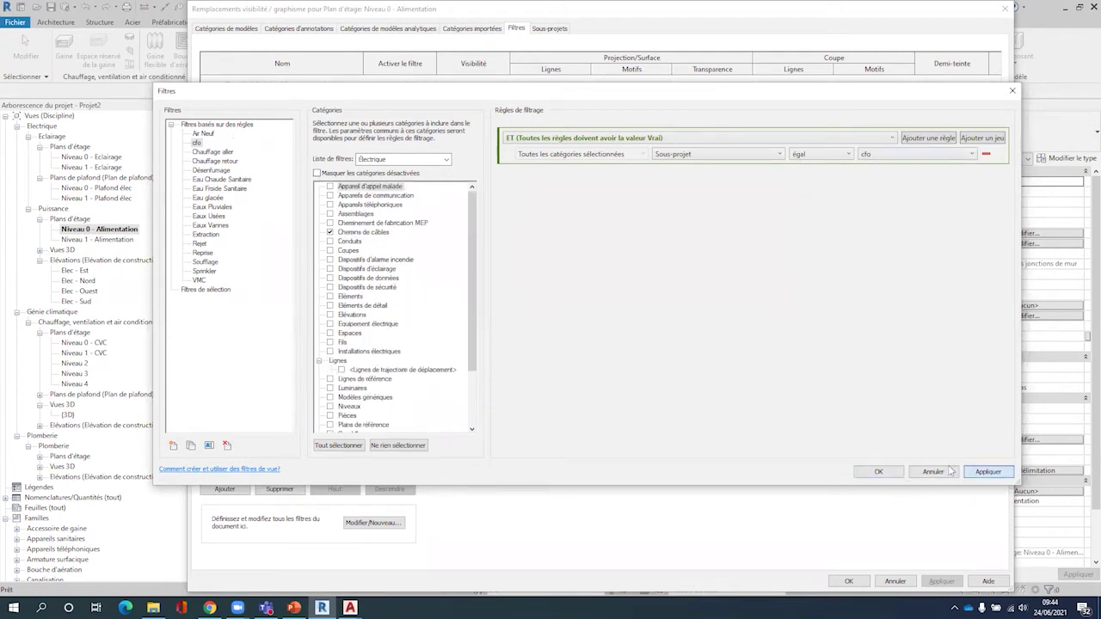
pyautogui.click(879, 471)
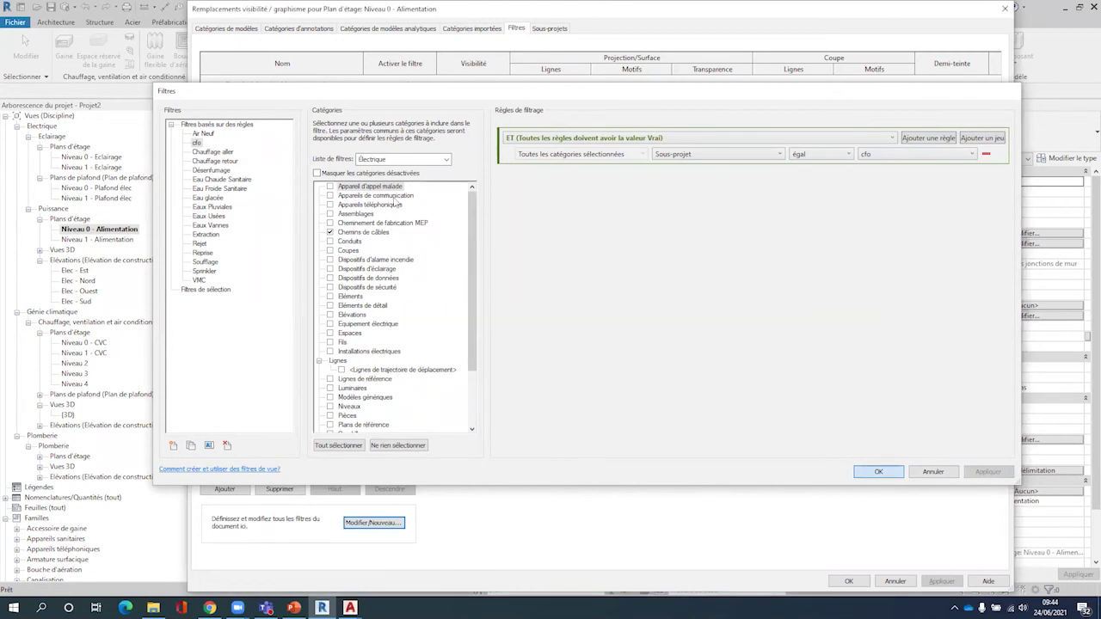
pyautogui.click(240, 491)
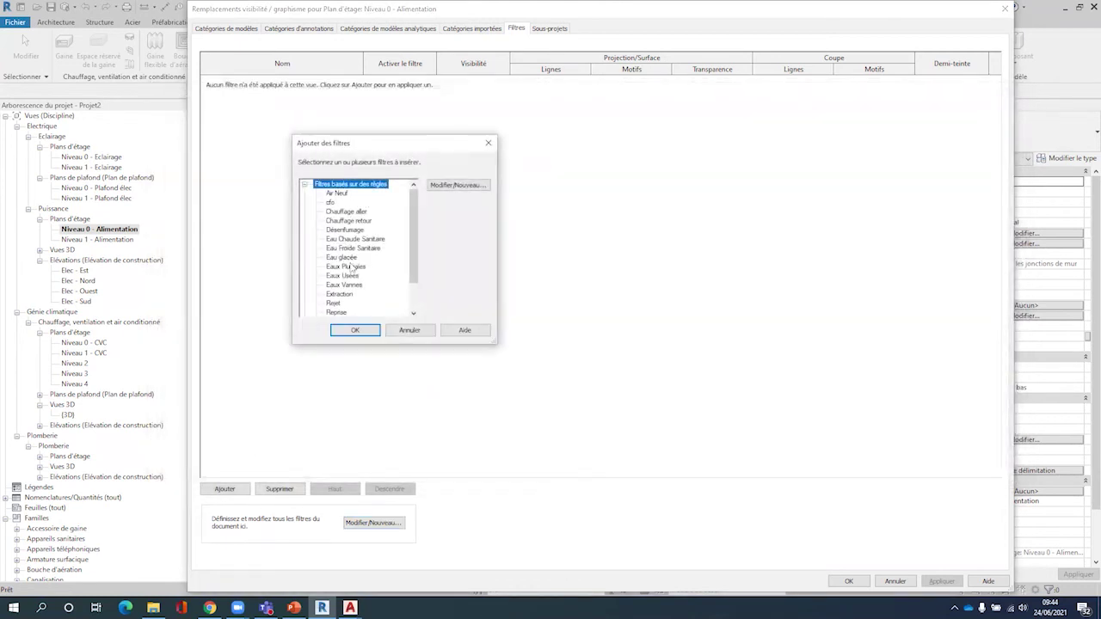
# Add the cfo filter to the view with red line overrides
pyautogui.doubleClick(332, 194)
pyautogui.click(550, 79)
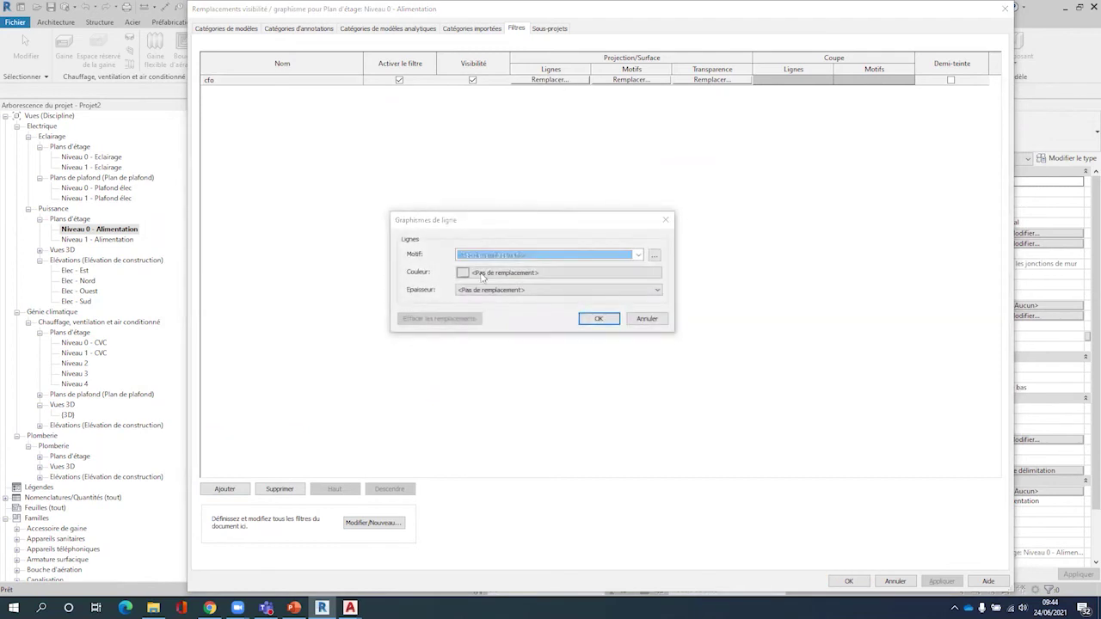
pyautogui.click(483, 274)
pyautogui.click(411, 206)
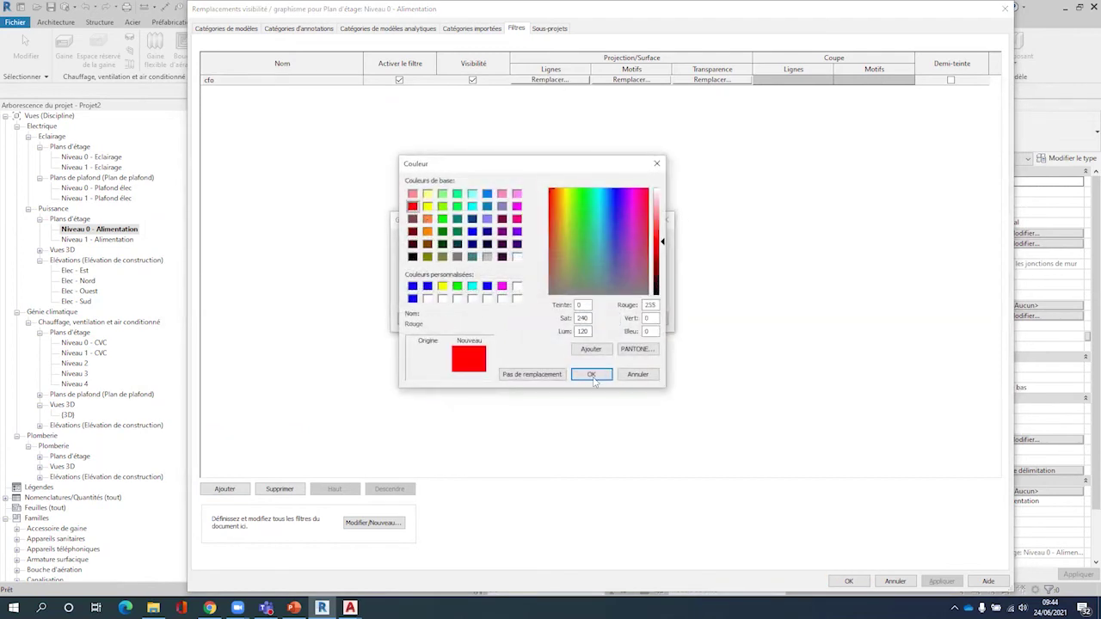
pyautogui.click(591, 375)
pyautogui.click(597, 317)
# Set the cfo filter's foreground pattern to solid red fill
pyautogui.click(630, 79)
pyautogui.click(616, 264)
pyautogui.click(615, 286)
pyautogui.click(620, 279)
pyautogui.click(481, 231)
pyautogui.click(658, 398)
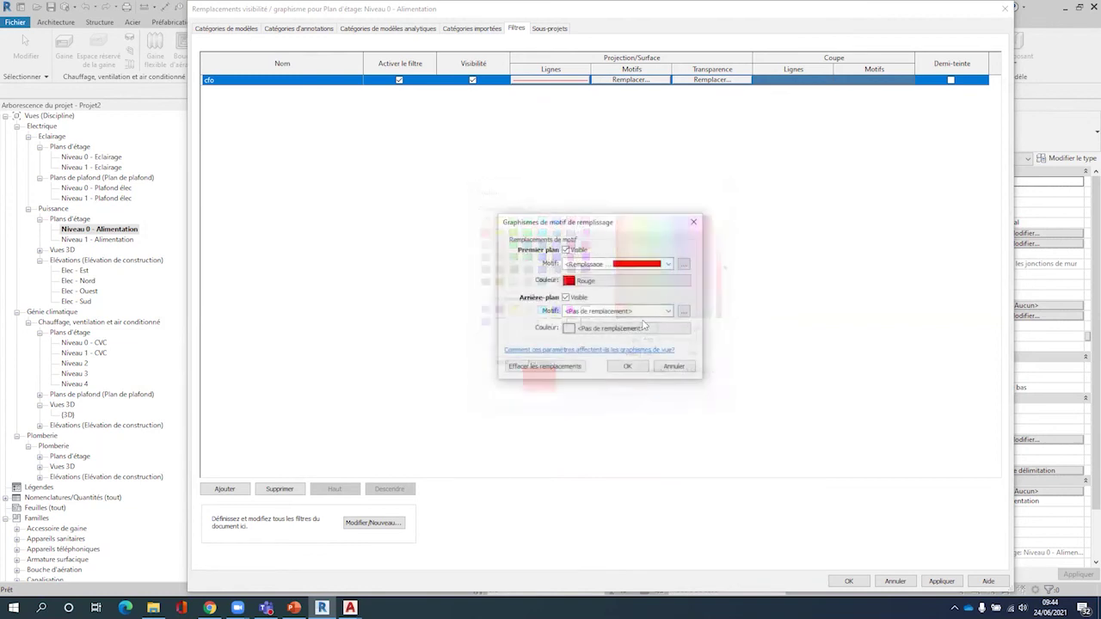
# Set the cfo background pattern to solid red fill and apply the overrides
pyautogui.click(644, 311)
pyautogui.click(637, 334)
pyautogui.click(628, 328)
pyautogui.click(481, 232)
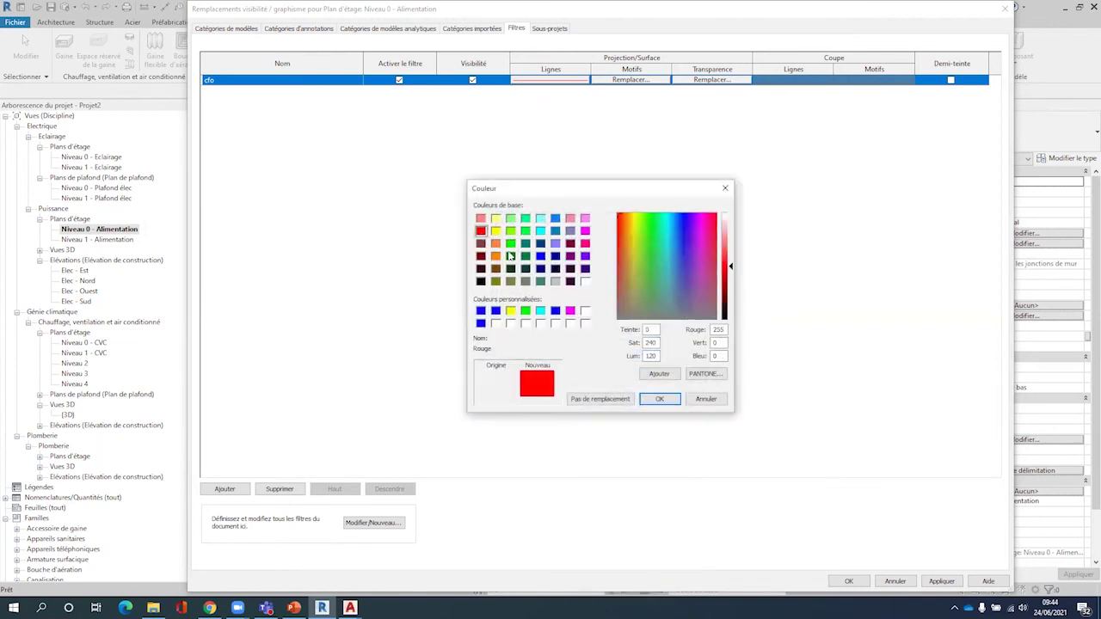
pyautogui.click(659, 399)
pyautogui.click(637, 366)
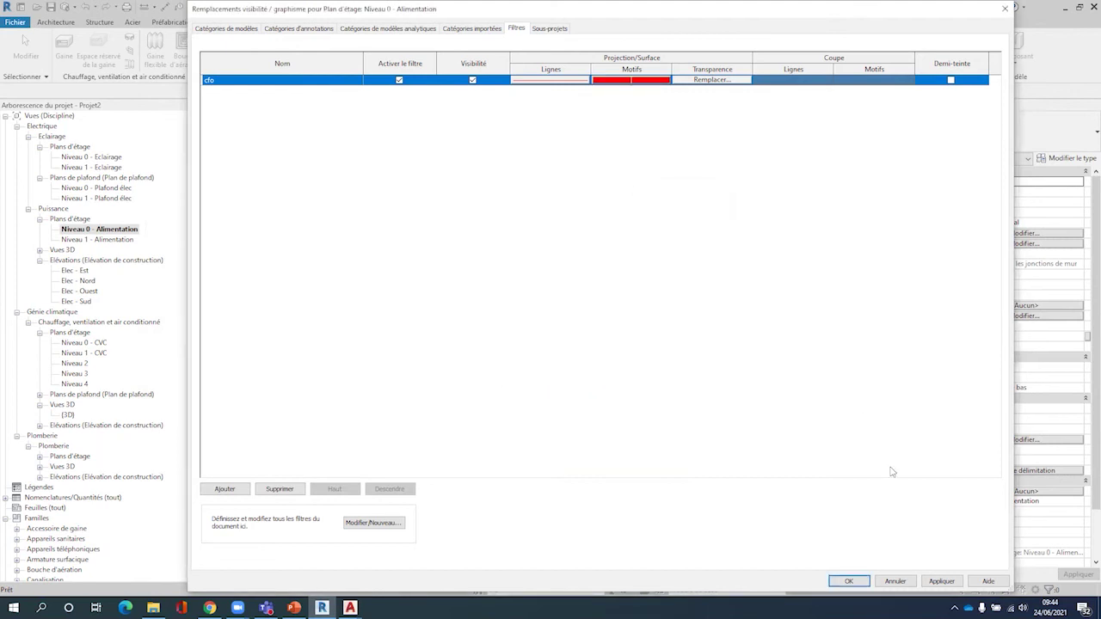
pyautogui.click(944, 583)
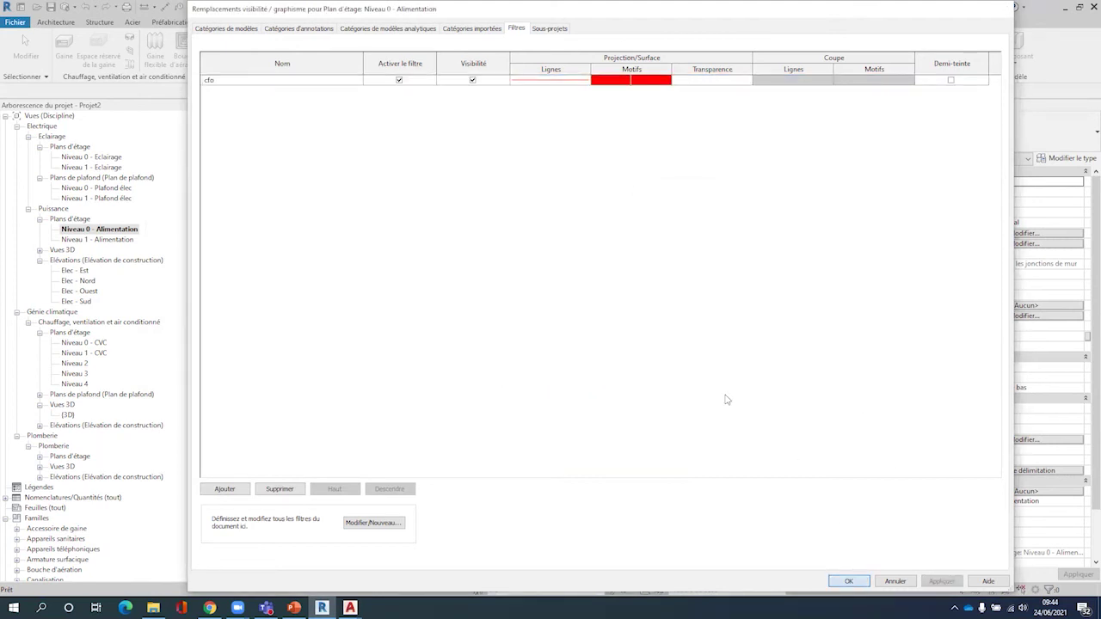
pyautogui.press('Return')
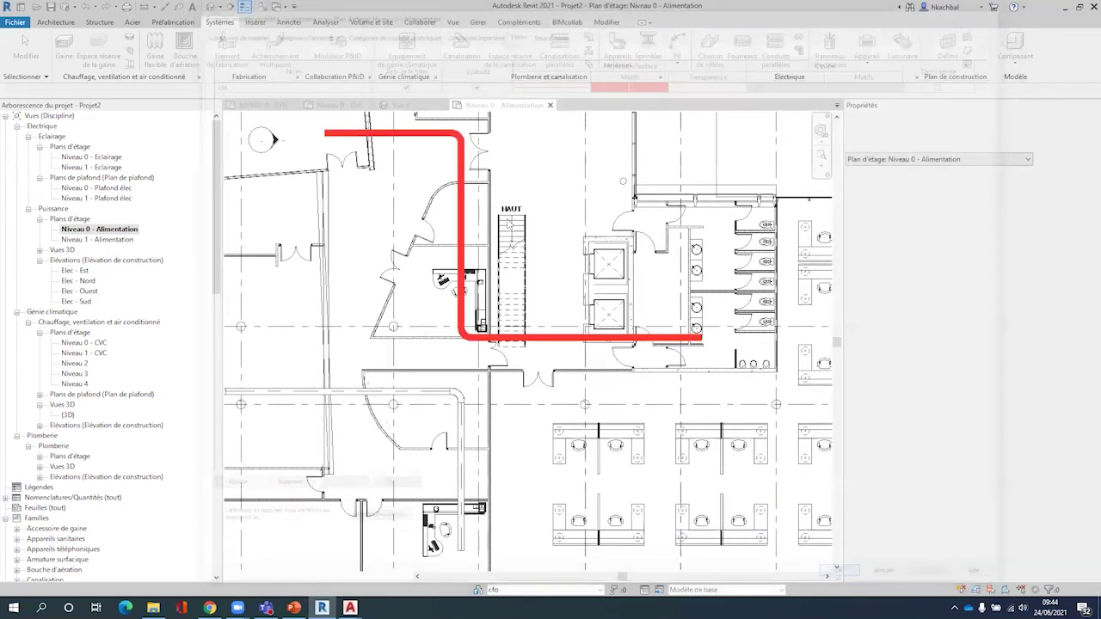
# Zoom out and select the blue cable tray run to confirm it is on workset cfa
pyautogui.scroll(-3, 497, 254)
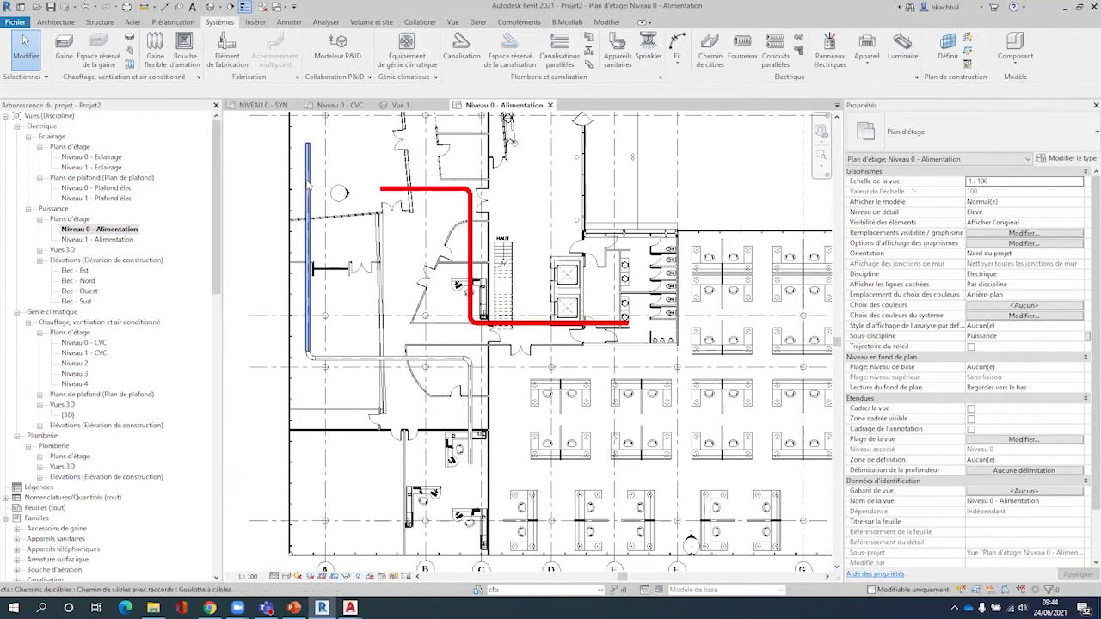
pyautogui.click(307, 182)
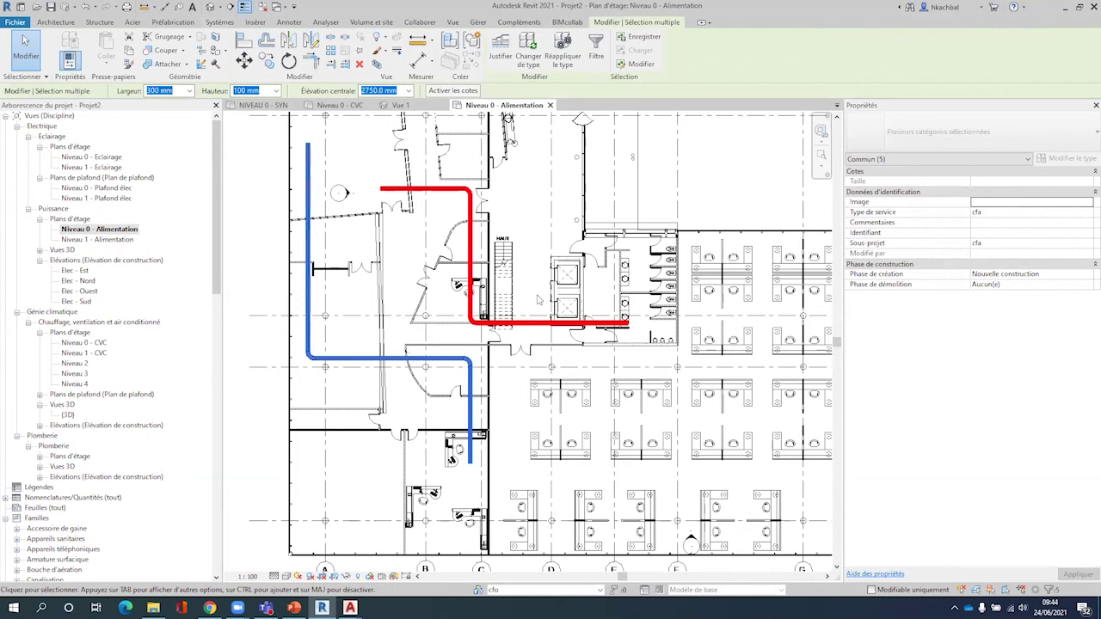
pyautogui.press('Delete')
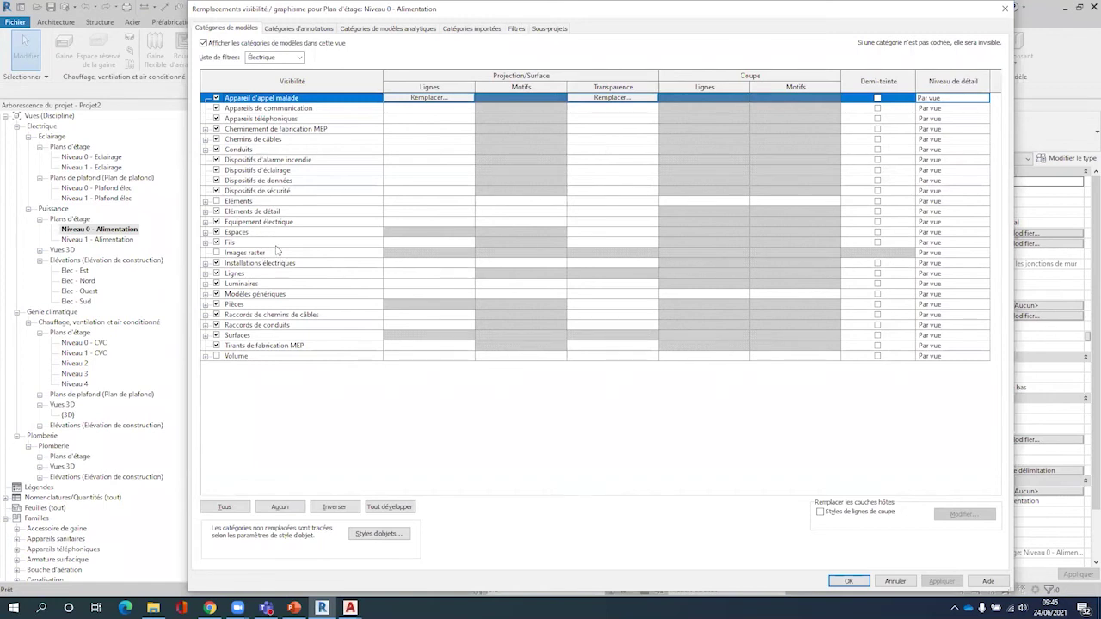
# Duplicate the cfo filter and rename the copy cfa
pyautogui.click(516, 28)
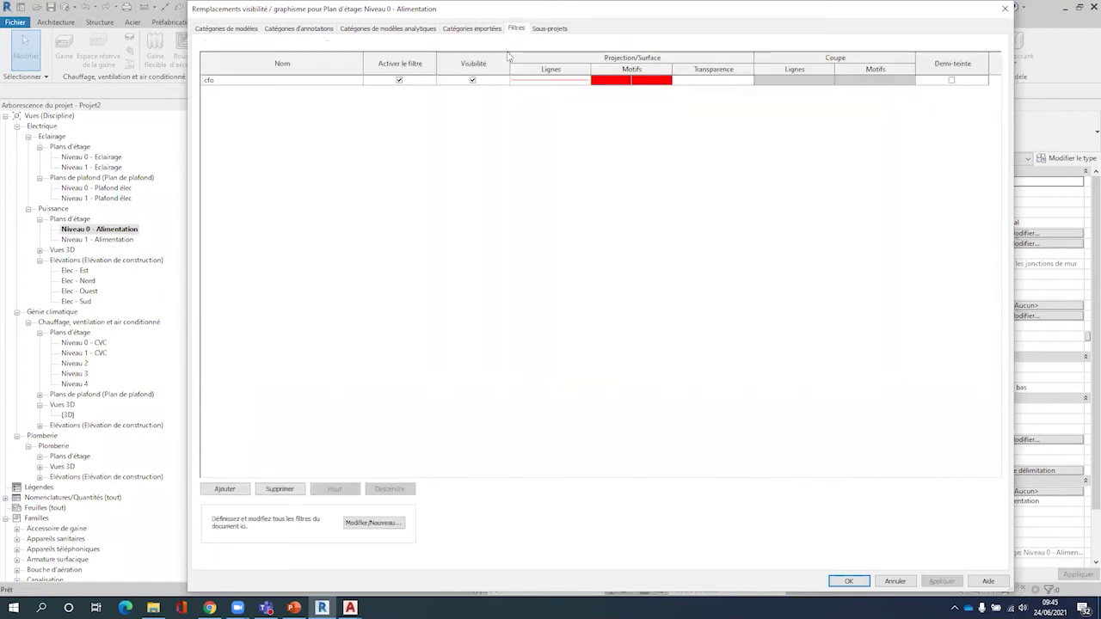
pyautogui.click(390, 523)
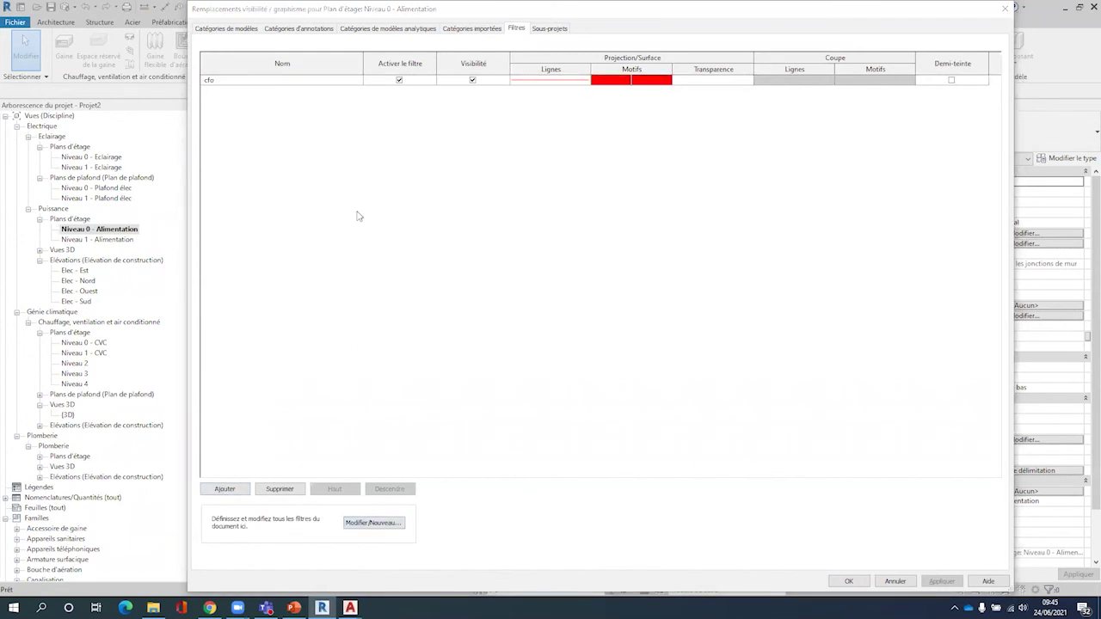
pyautogui.click(191, 444)
pyautogui.click(206, 448)
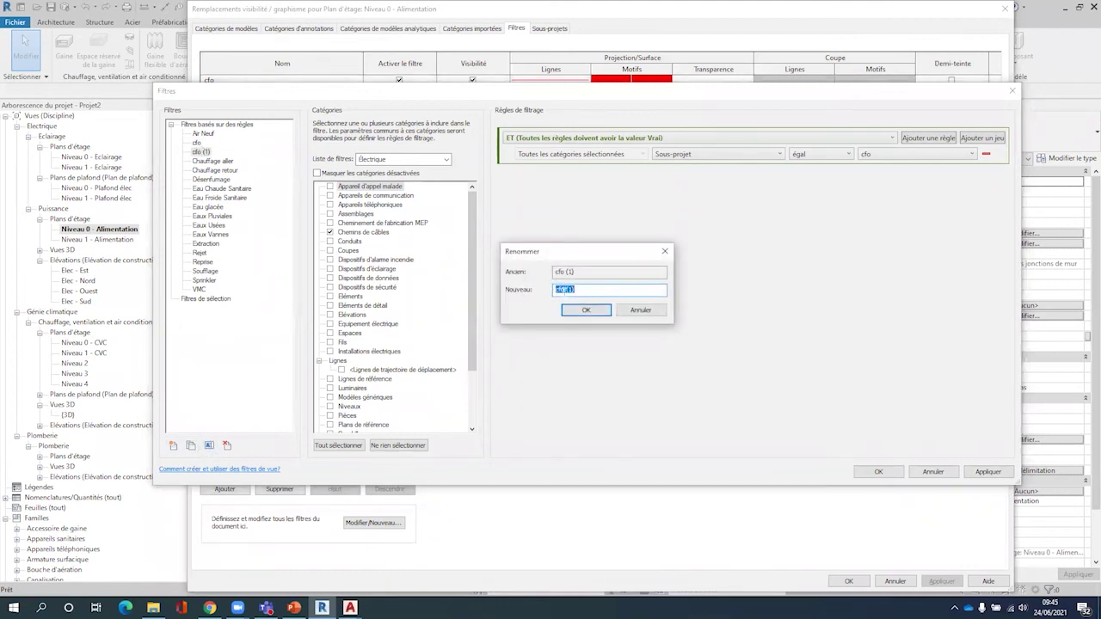
pyautogui.write('a')
pyautogui.click(588, 312)
# Change the cfa filter's Sous-projet rule value to cfa and confirm
pyautogui.click(197, 143)
pyautogui.click(865, 156)
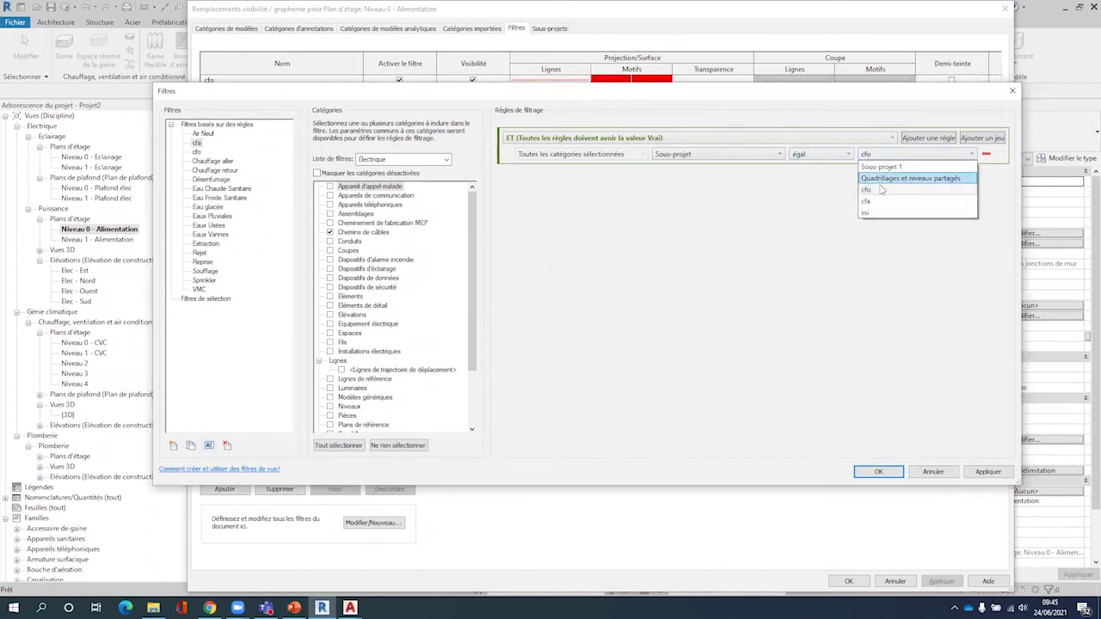
pyautogui.click(884, 203)
pyautogui.click(878, 471)
pyautogui.click(224, 489)
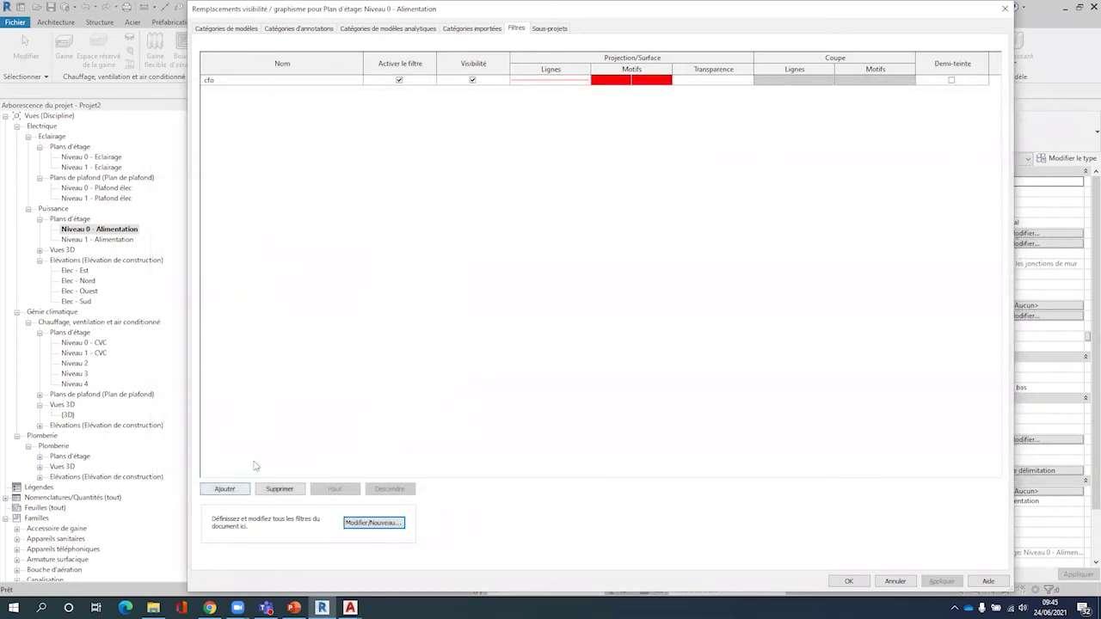
# Add the cfa filter to the view and override its lines to green
pyautogui.doubleClick(344, 184)
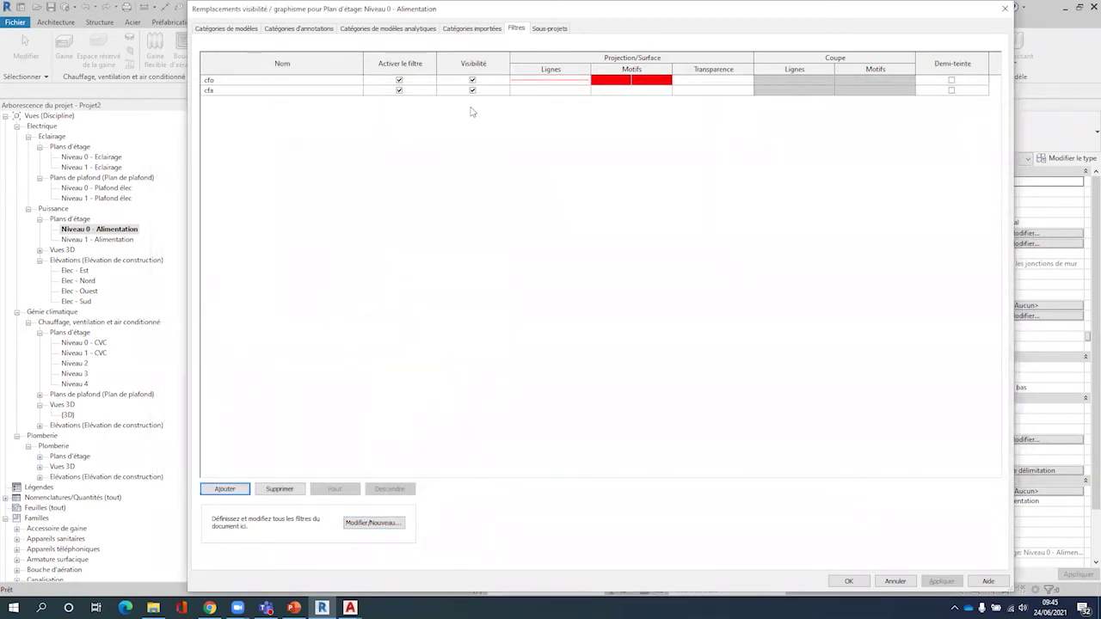
pyautogui.click(542, 90)
pyautogui.click(542, 91)
pyautogui.click(492, 255)
pyautogui.click(490, 266)
pyautogui.click(557, 272)
pyautogui.click(486, 286)
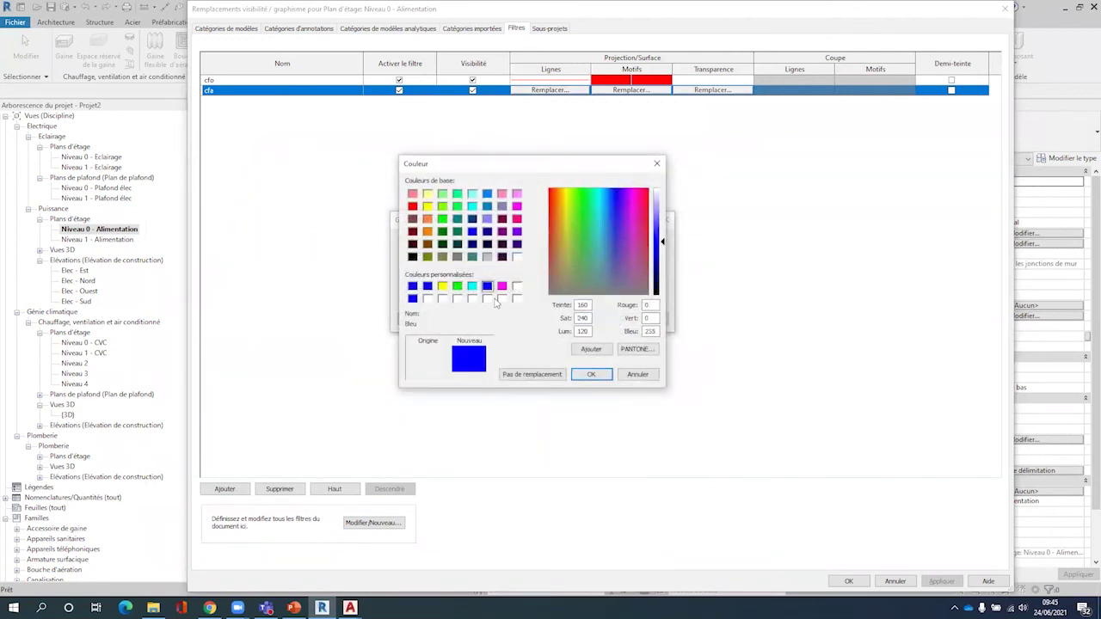
pyautogui.click(472, 285)
pyautogui.click(590, 375)
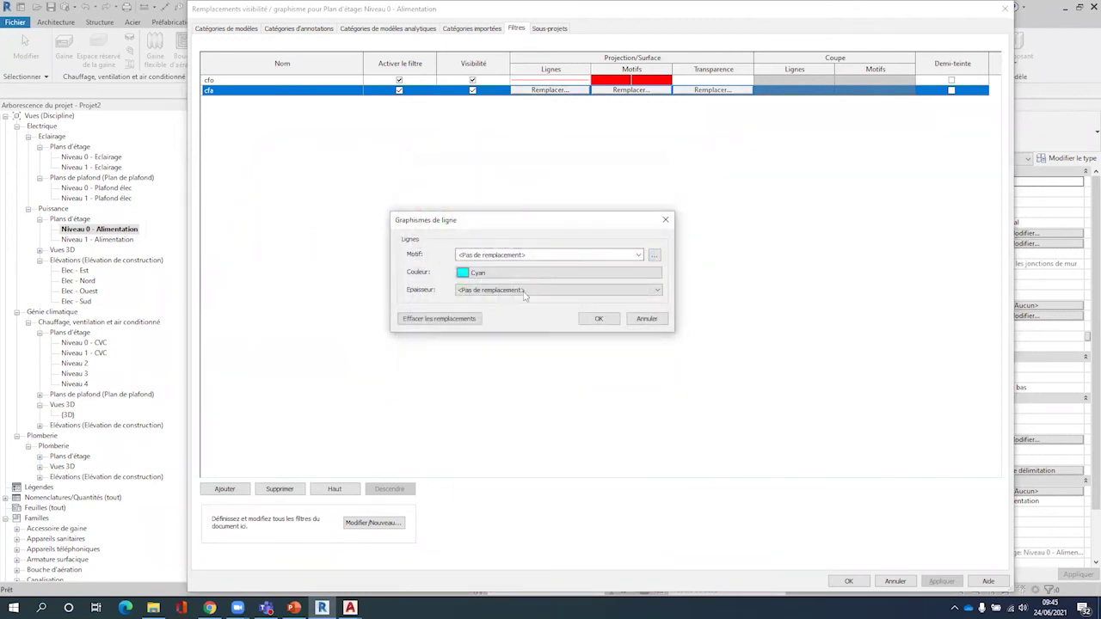
pyautogui.click(538, 274)
pyautogui.click(427, 219)
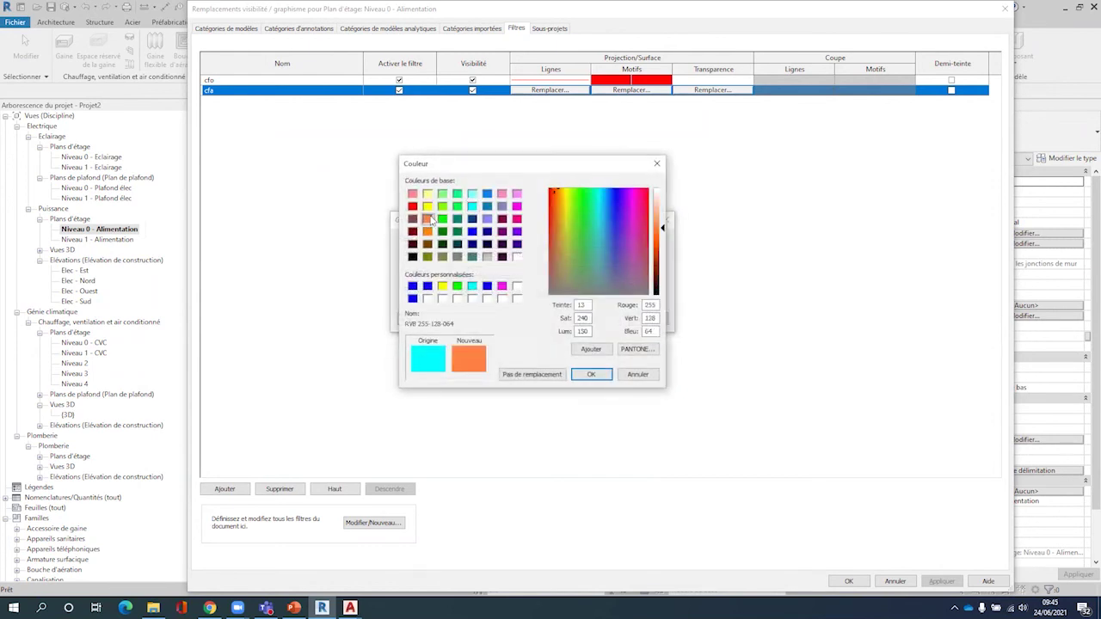
pyautogui.click(456, 286)
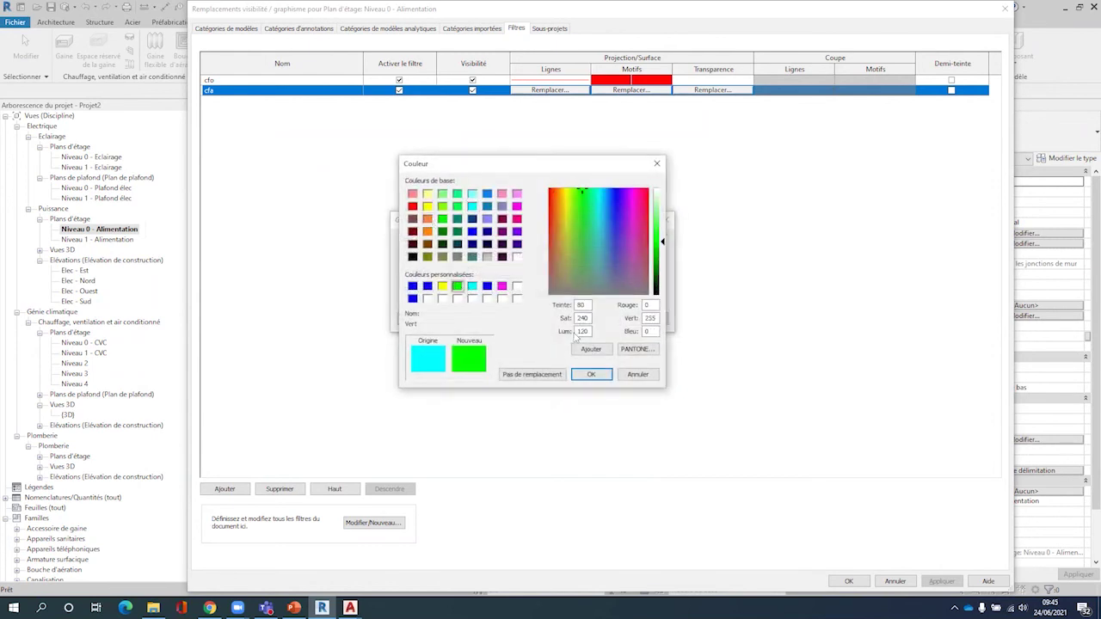
pyautogui.click(591, 374)
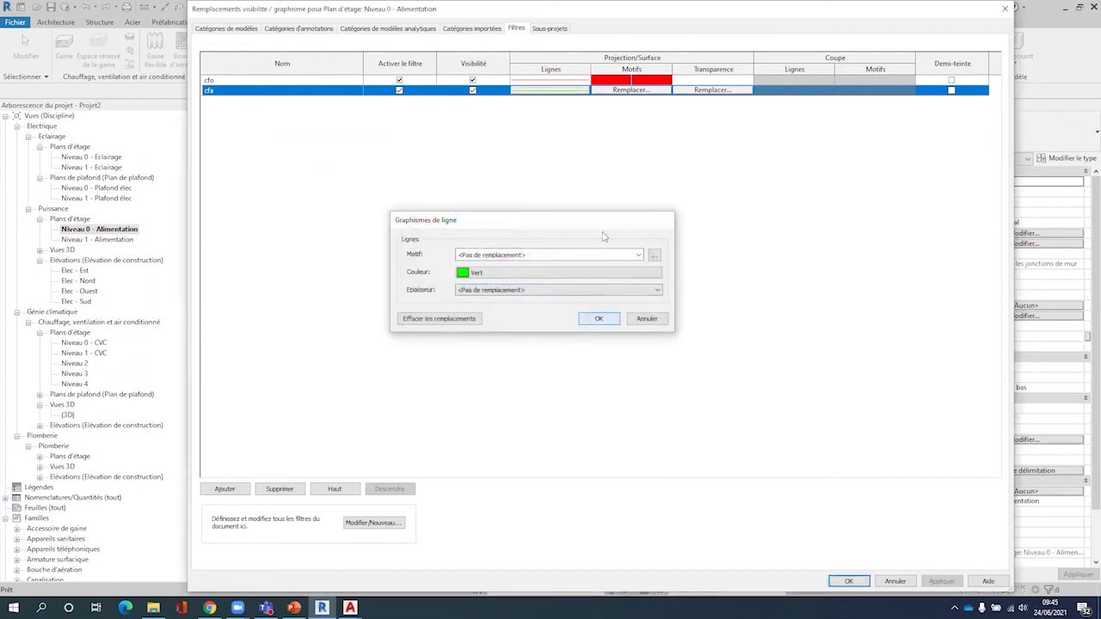
pyautogui.click(597, 318)
# Give cfa solid green foreground and background fills, then apply the overrides
pyautogui.click(616, 263)
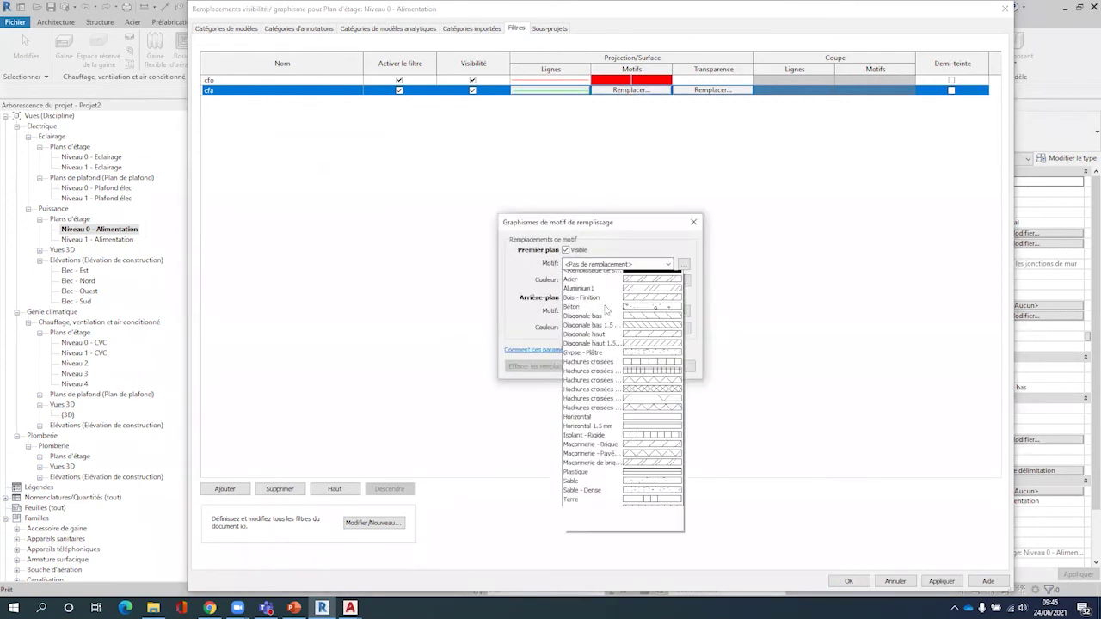
pyautogui.click(602, 287)
pyautogui.click(611, 280)
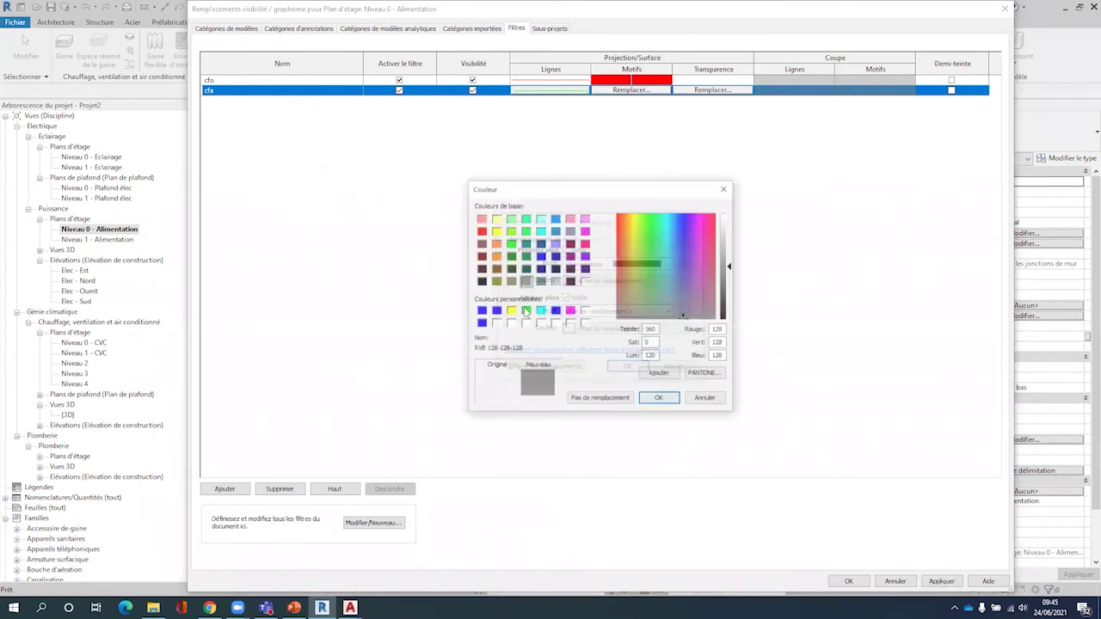
pyautogui.click(527, 310)
pyautogui.click(656, 395)
pyautogui.click(617, 311)
pyautogui.click(606, 329)
pyautogui.click(611, 328)
pyautogui.click(527, 310)
pyautogui.click(657, 395)
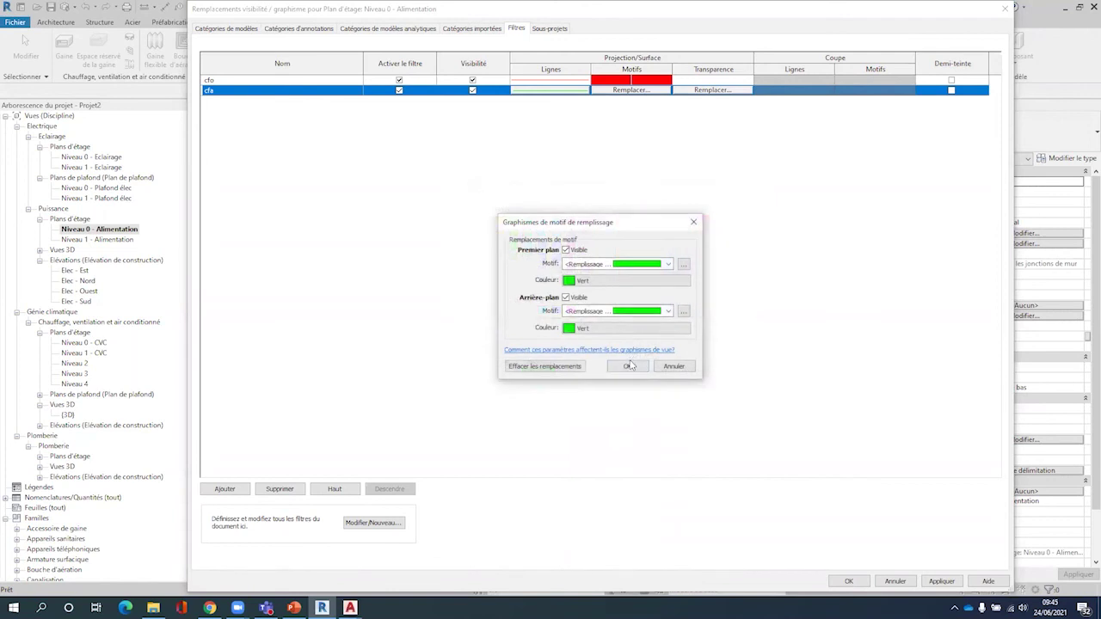
pyautogui.click(627, 366)
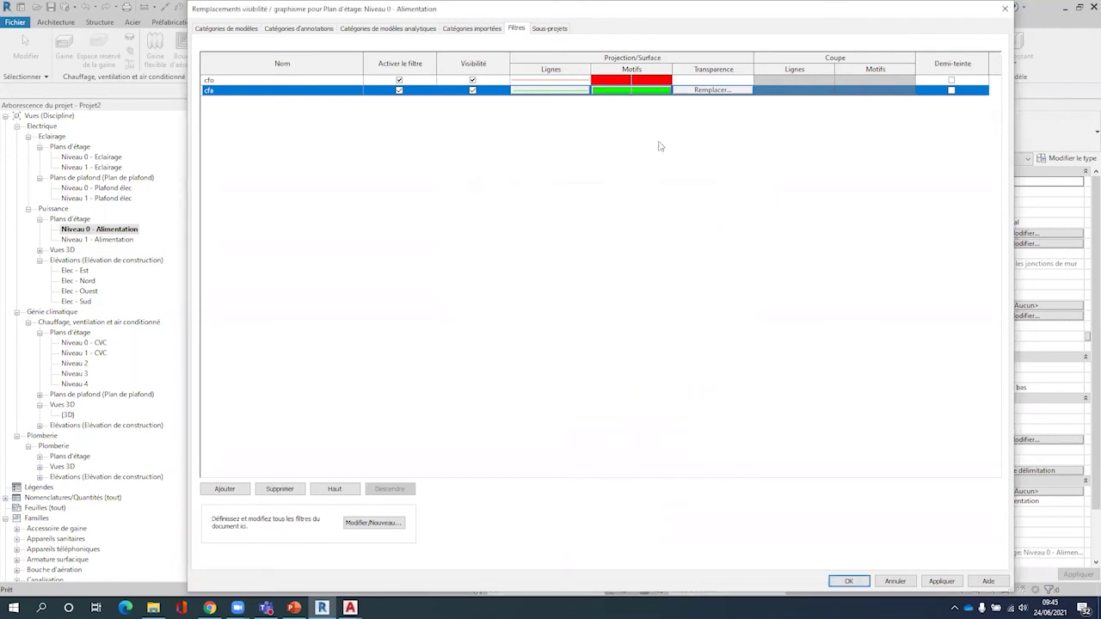
pyautogui.click(939, 582)
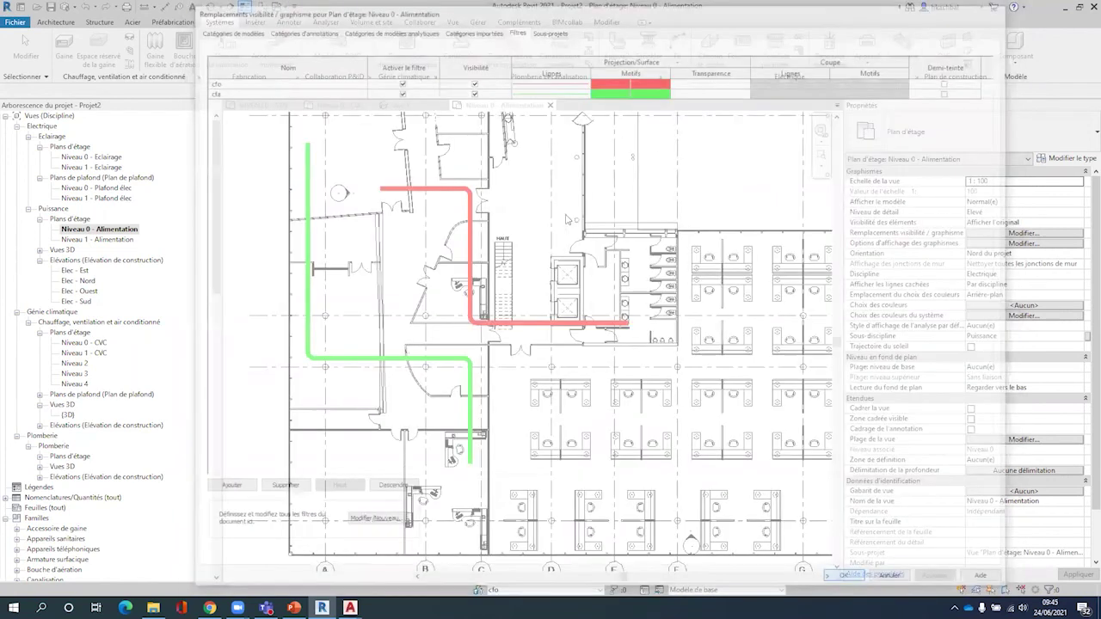
# On workset cfa, draw a green L-shaped cable tray right of centre
pyautogui.click(542, 590)
pyautogui.click(547, 551)
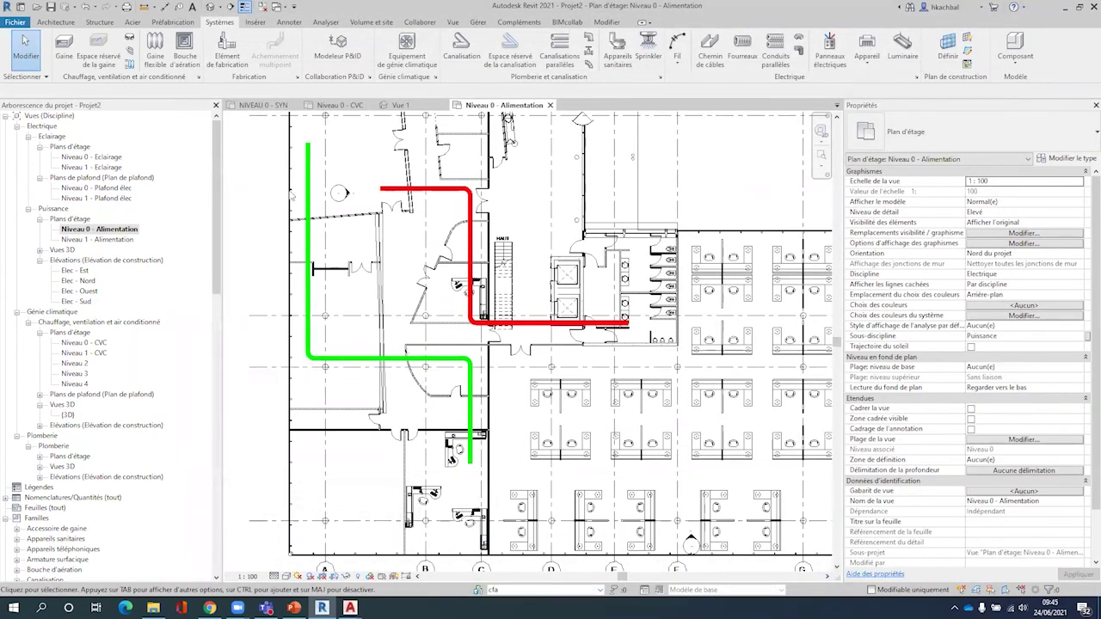
pyautogui.click(710, 52)
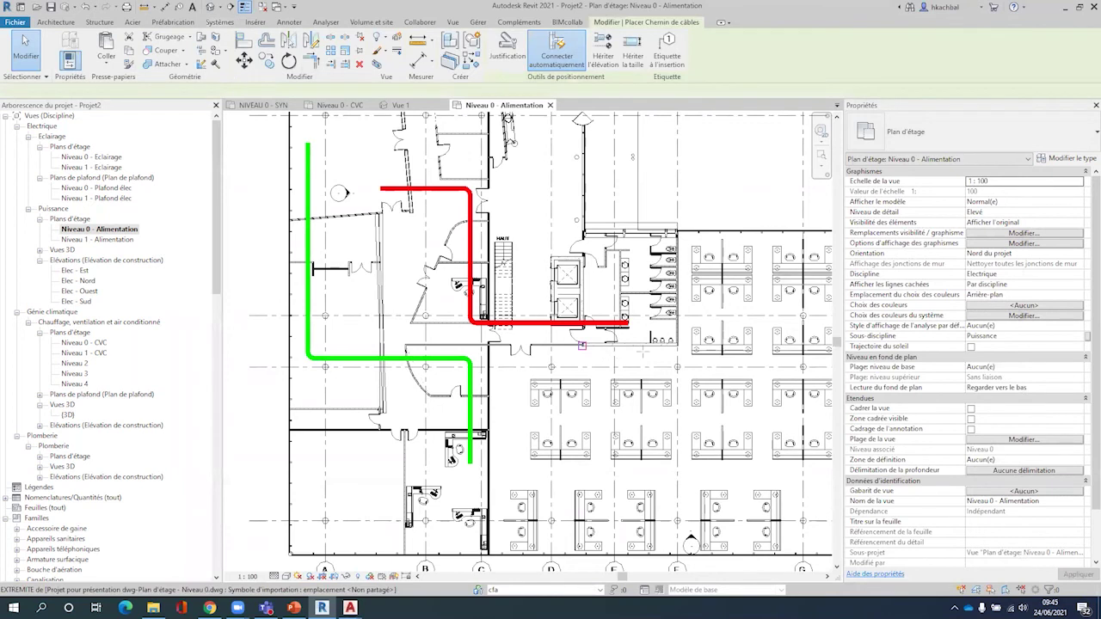
pyautogui.click(703, 345)
pyautogui.click(702, 404)
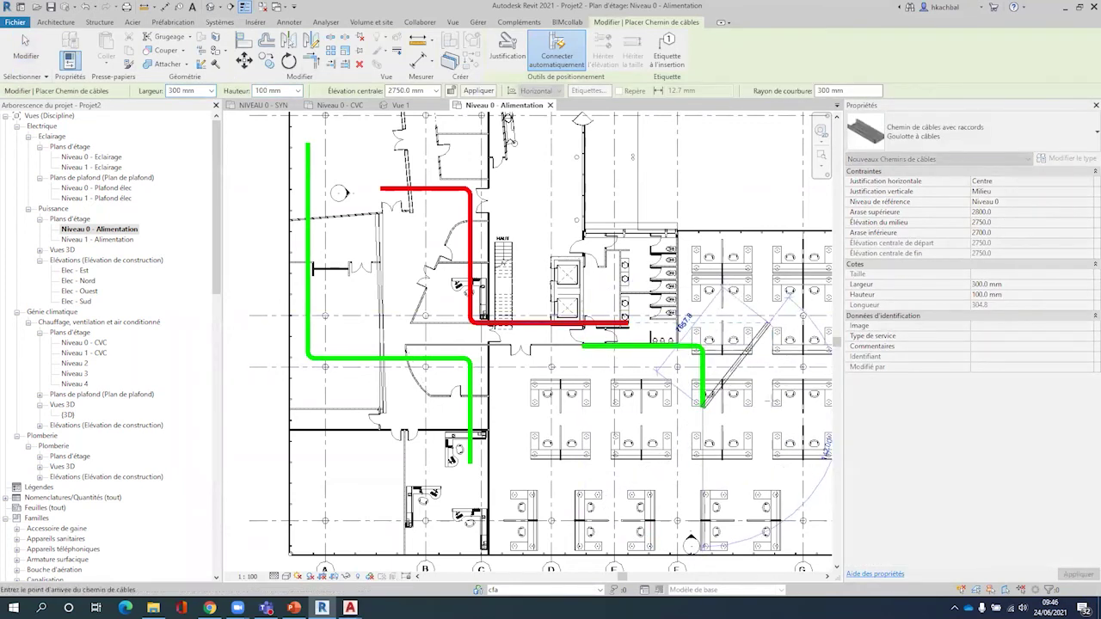
pyautogui.click(774, 404)
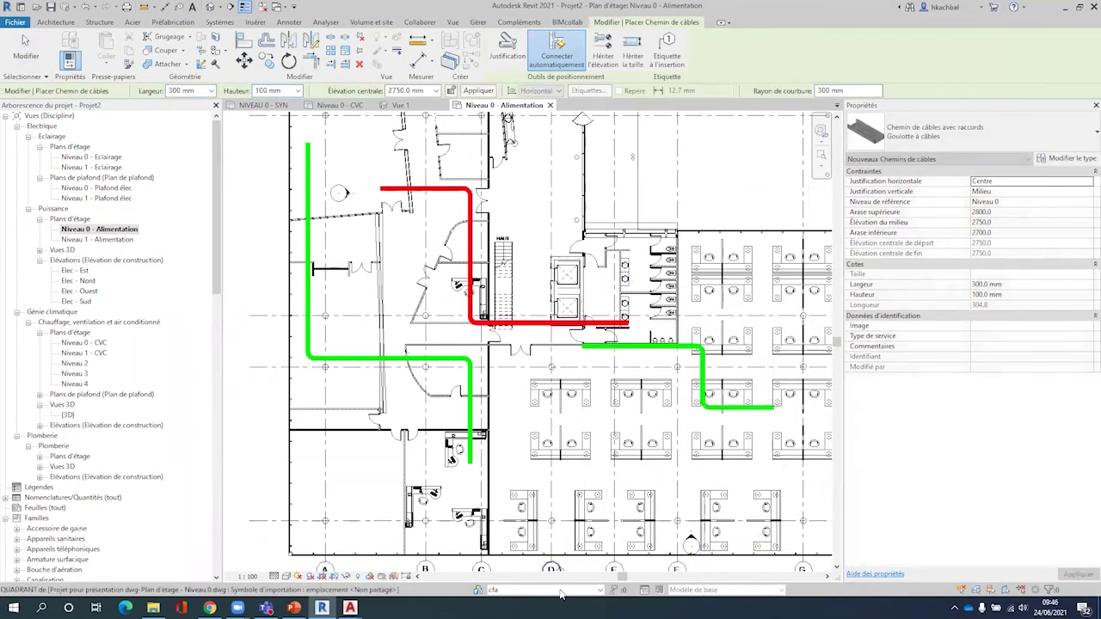
# On workset cfo, draw a red cable tray run through the lower offices
pyautogui.click(541, 590)
pyautogui.click(492, 551)
pyautogui.click(550, 381)
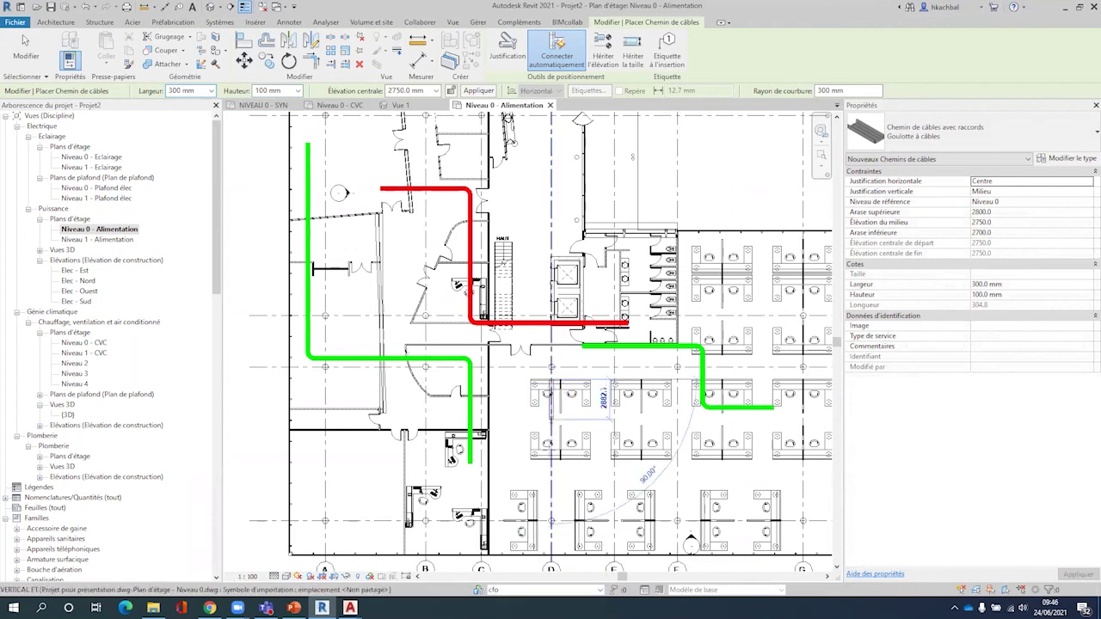
pyautogui.click(621, 456)
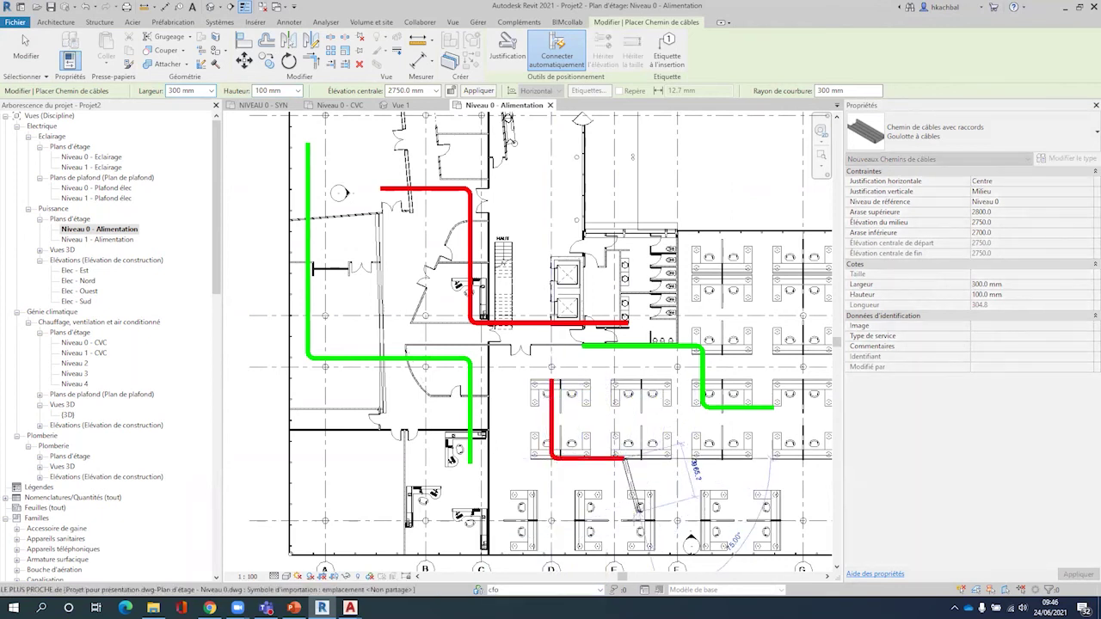
pyautogui.click(622, 521)
pyautogui.click(714, 520)
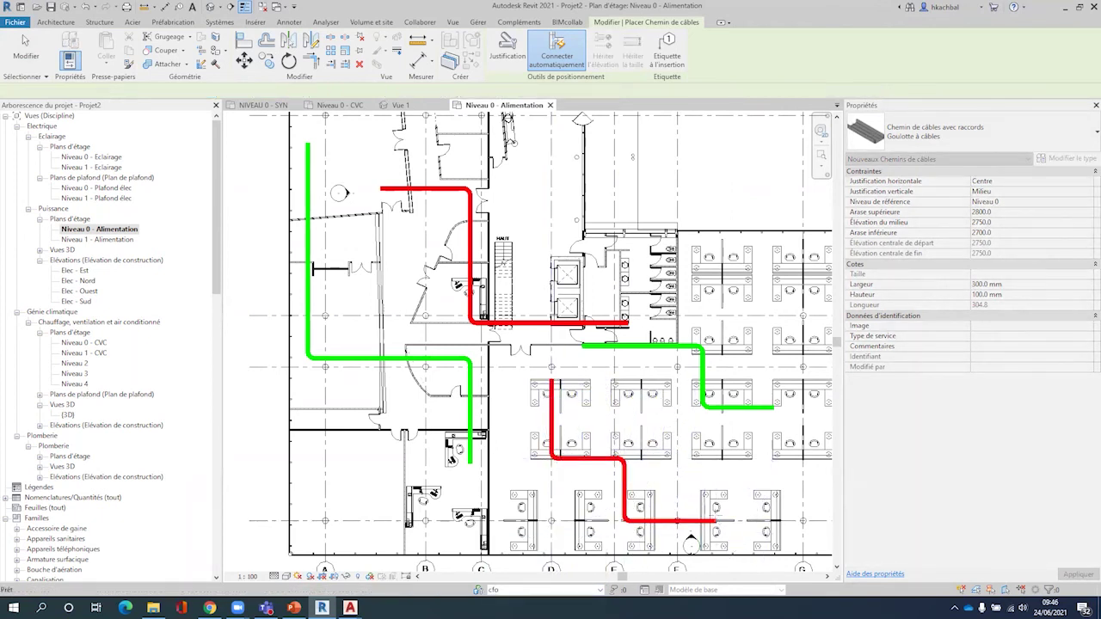
pyautogui.press('Escape')
pyautogui.press('Escape')
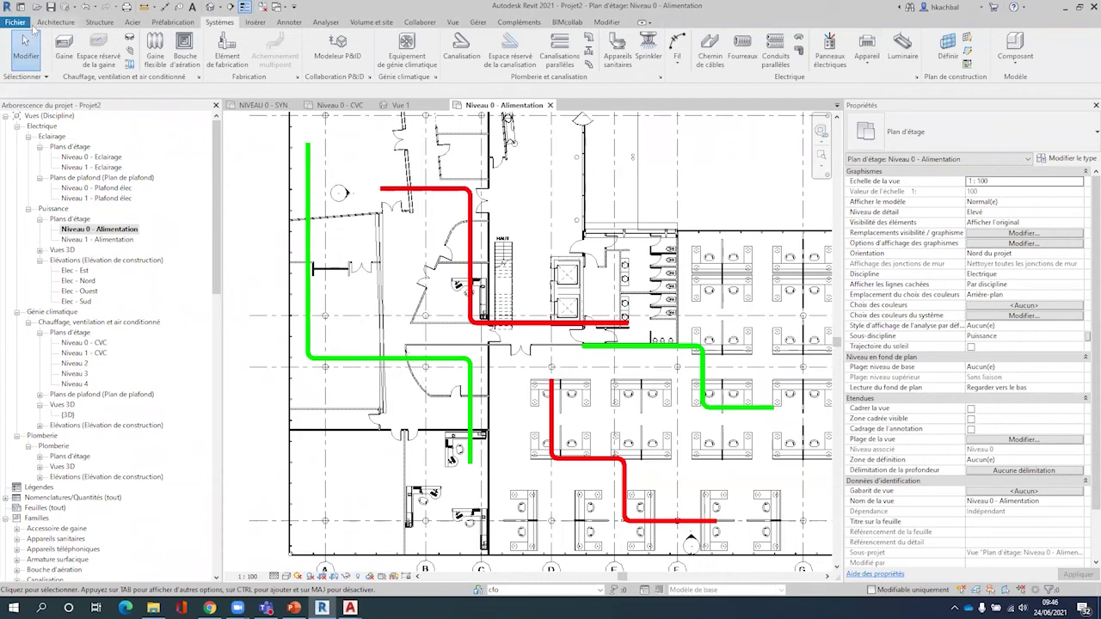
# Open the DWG export layer settings and expand the Chemins de câbles category
pyautogui.click(16, 21)
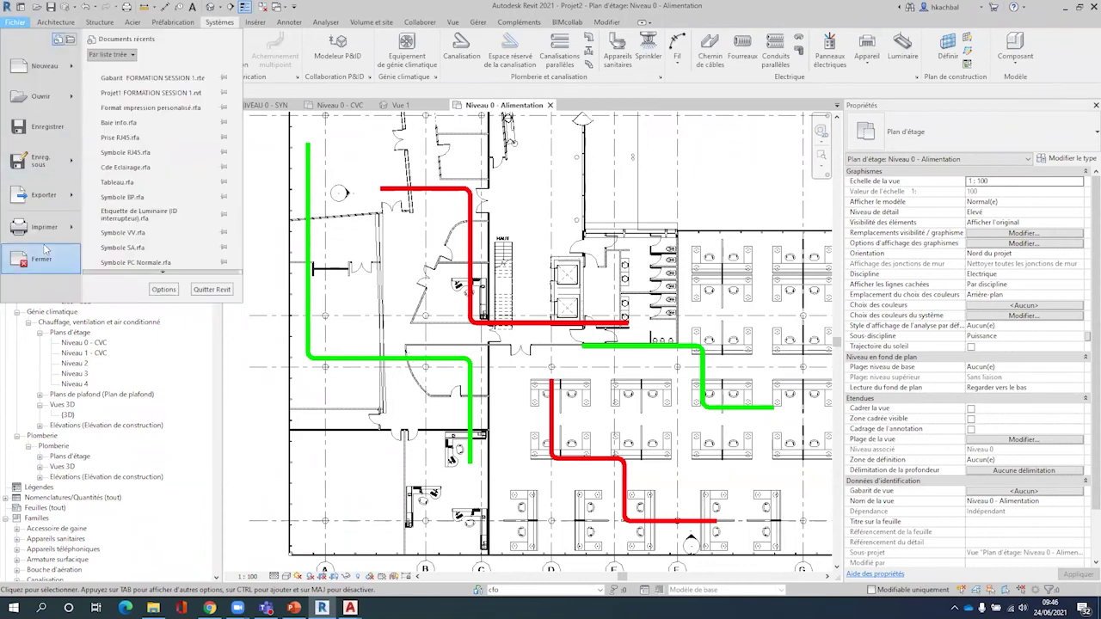
pyautogui.moveTo(43, 194)
pyautogui.moveTo(159, 70)
pyautogui.click(256, 64)
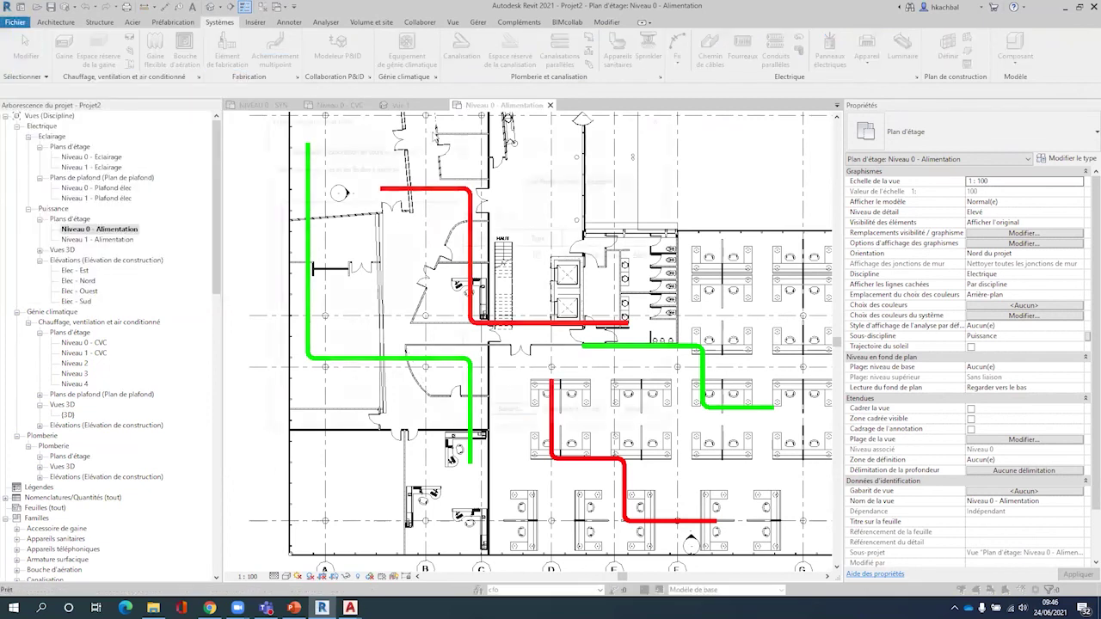
pyautogui.click(463, 148)
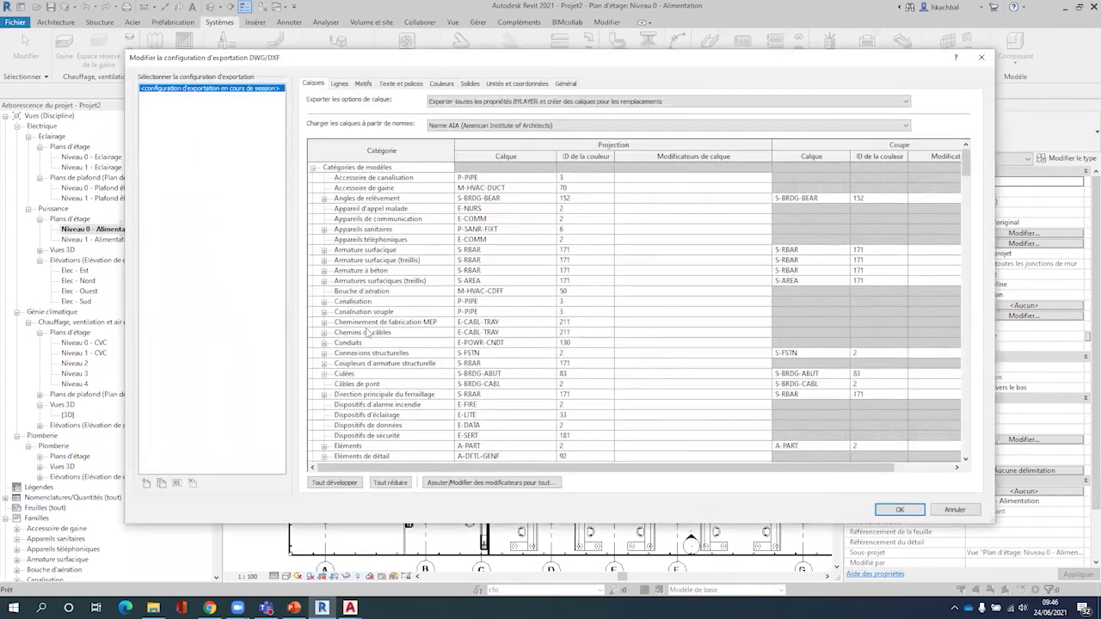
pyautogui.click(317, 332)
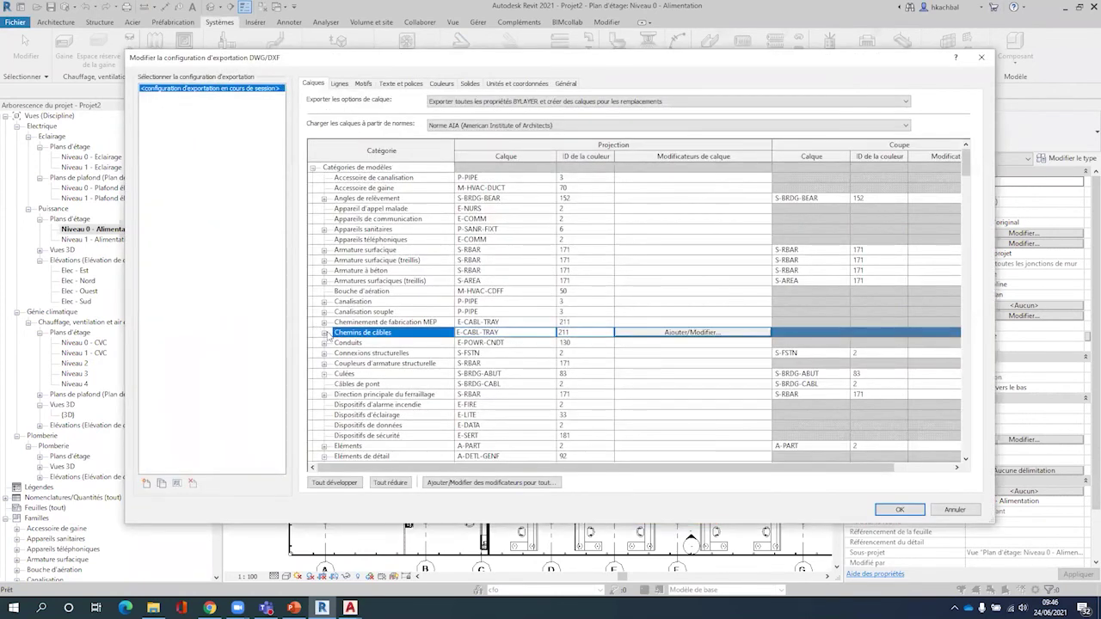
pyautogui.click(324, 333)
# Set layer CDC for Chemins de câbles and its Chute, Ligne d'axe and Montée subcategories
pyautogui.click(514, 333)
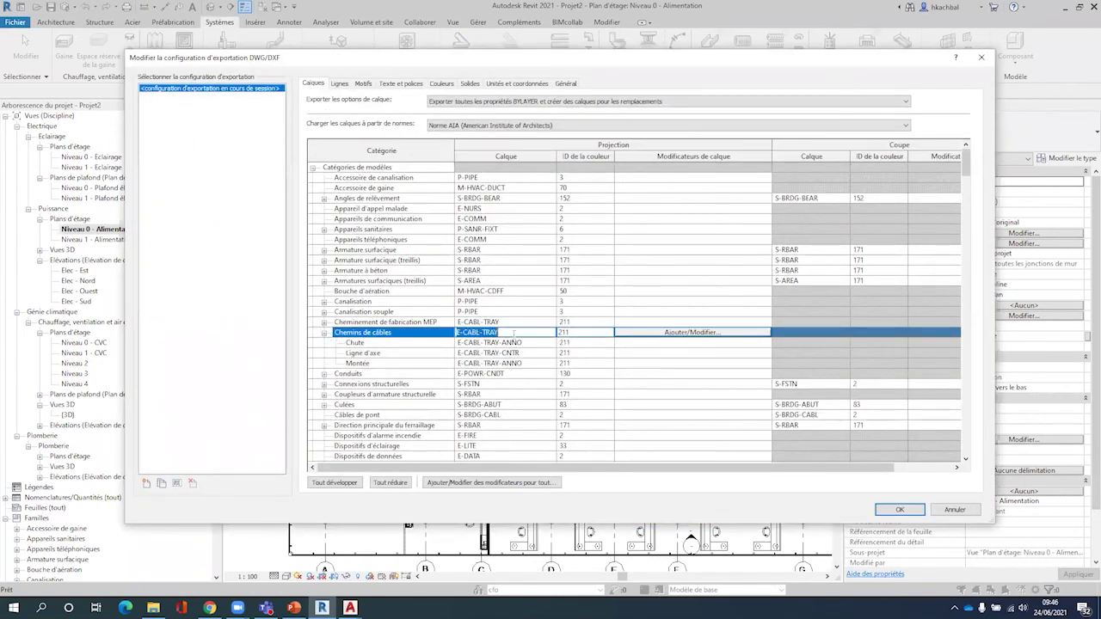
pyautogui.keyDown('shift'); pyautogui.click(527, 365); pyautogui.keyUp('shift')
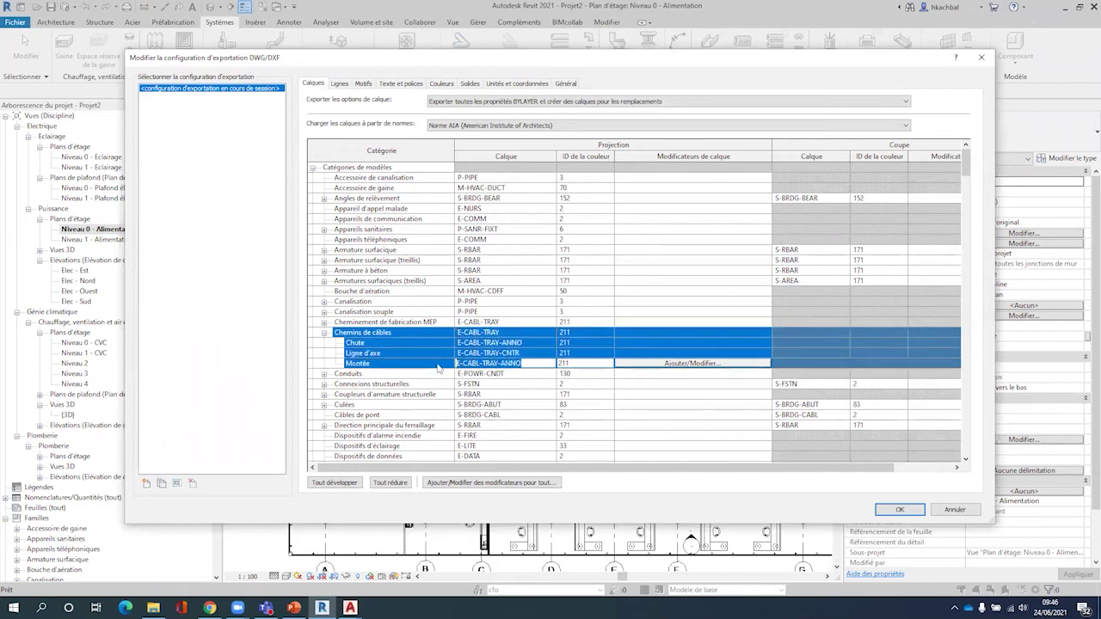
pyautogui.write('cdc')
pyautogui.press('BackSpace')
pyautogui.press('BackSpace')
pyautogui.press('BackSpace')
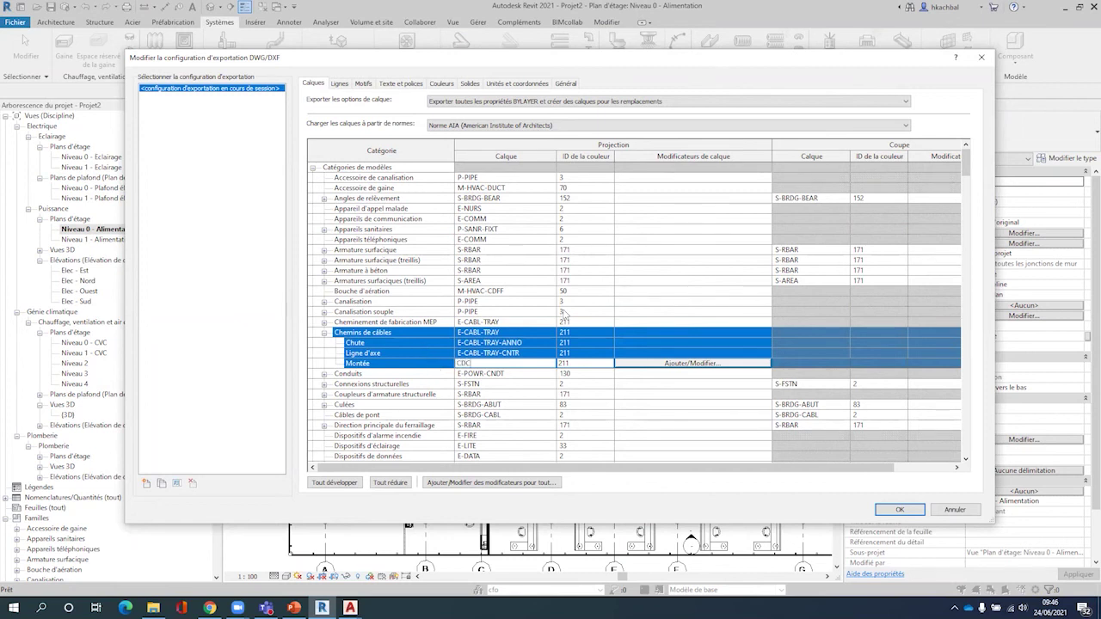
pyautogui.click(632, 303)
pyautogui.click(416, 333)
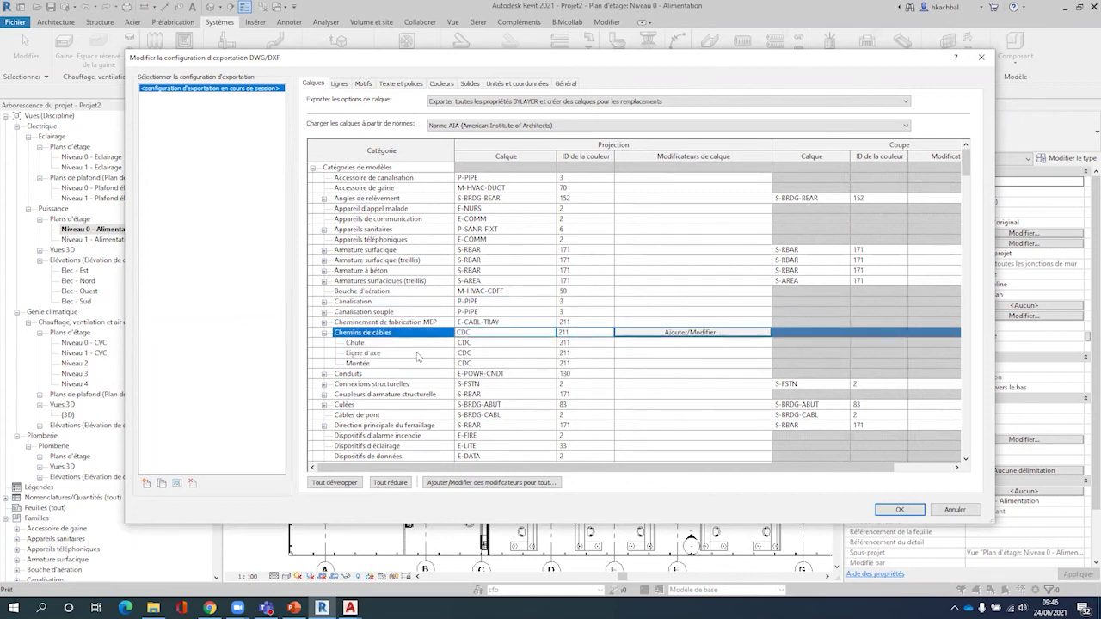
pyautogui.keyDown('shift'); pyautogui.click(735, 364); pyautogui.keyUp('shift')
# Prefix the selected layer name with {Sous-projet} and a '-' separator
pyautogui.click(735, 363)
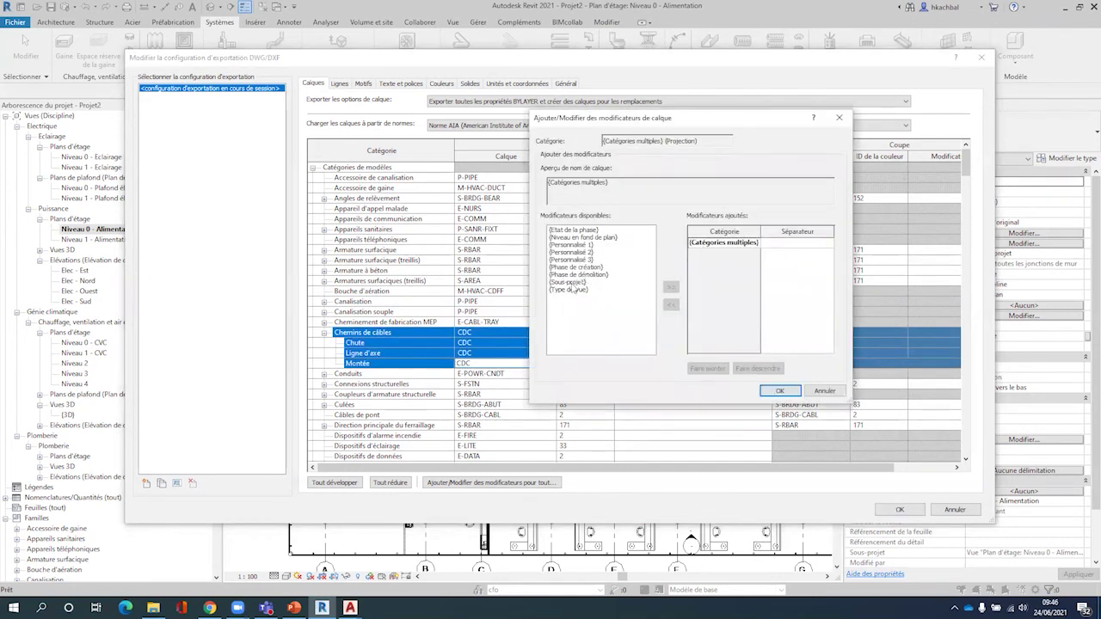
pyautogui.click(572, 282)
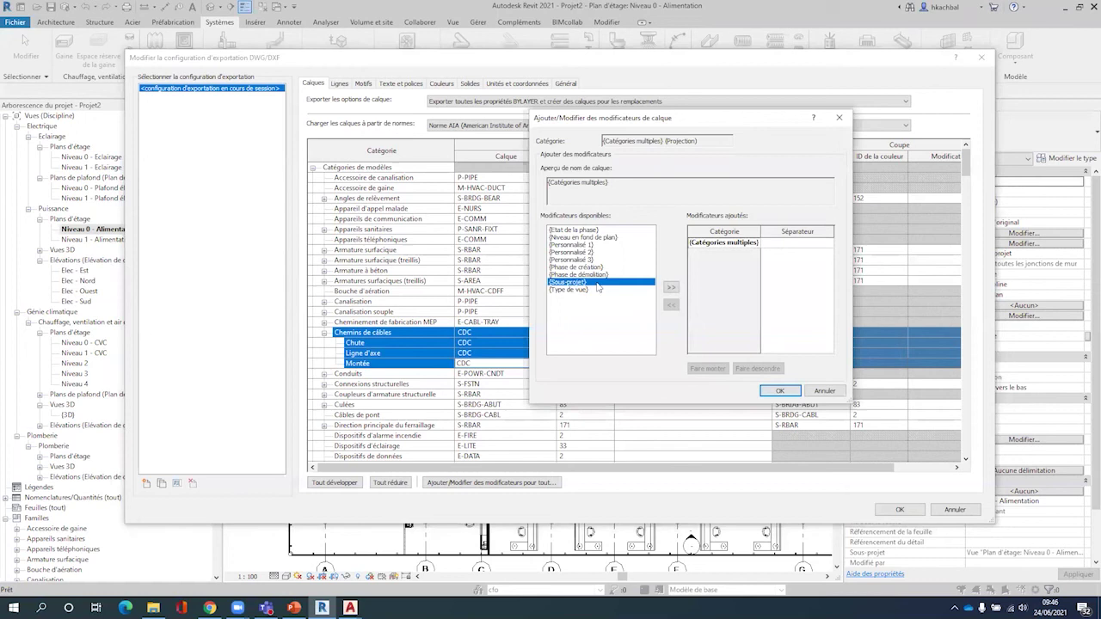
pyautogui.click(671, 286)
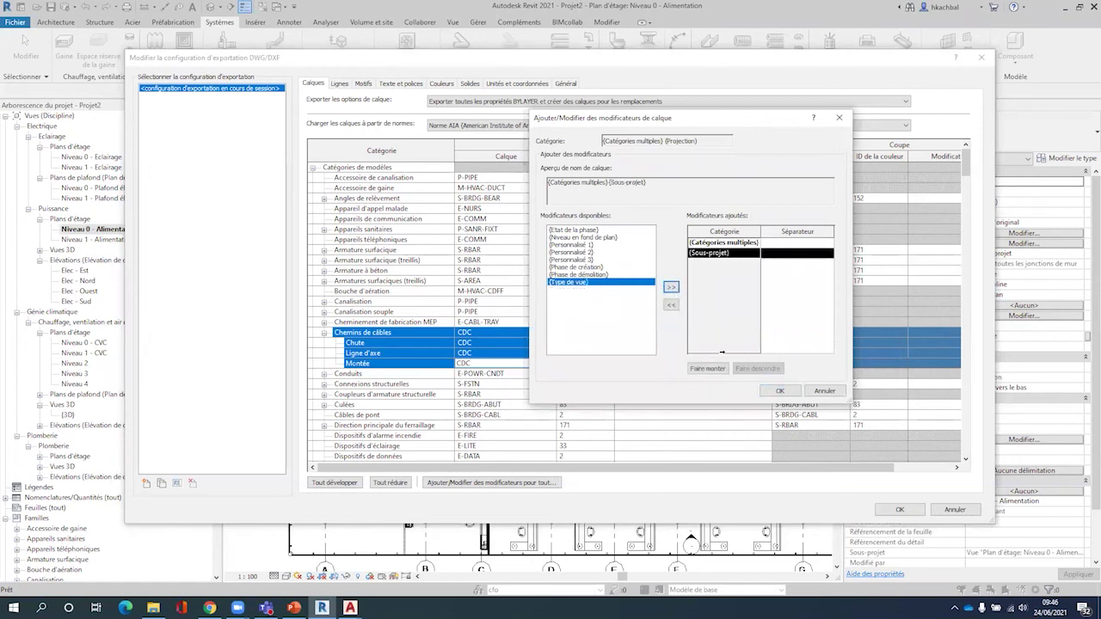
pyautogui.click(707, 368)
pyautogui.click(771, 242)
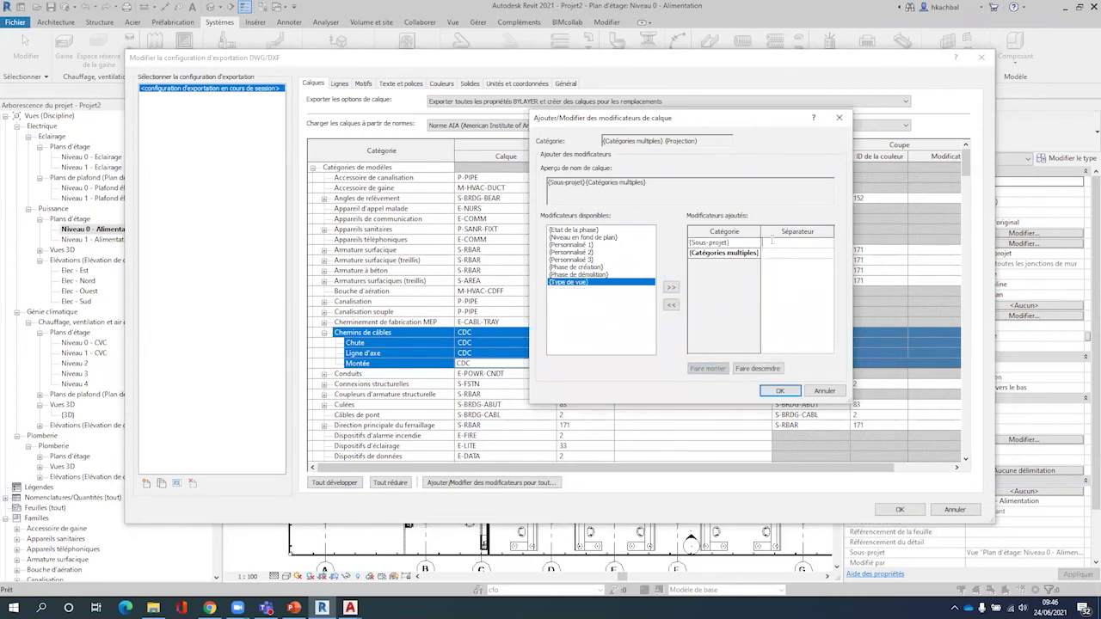
pyautogui.write('-')
pyautogui.click(780, 392)
# Under Raccords de chemins de câbles, rename the Ligne d'axe layer from E-CABL-TRAY-CNTR to CDC
pyautogui.scroll(-2, 389, 340)
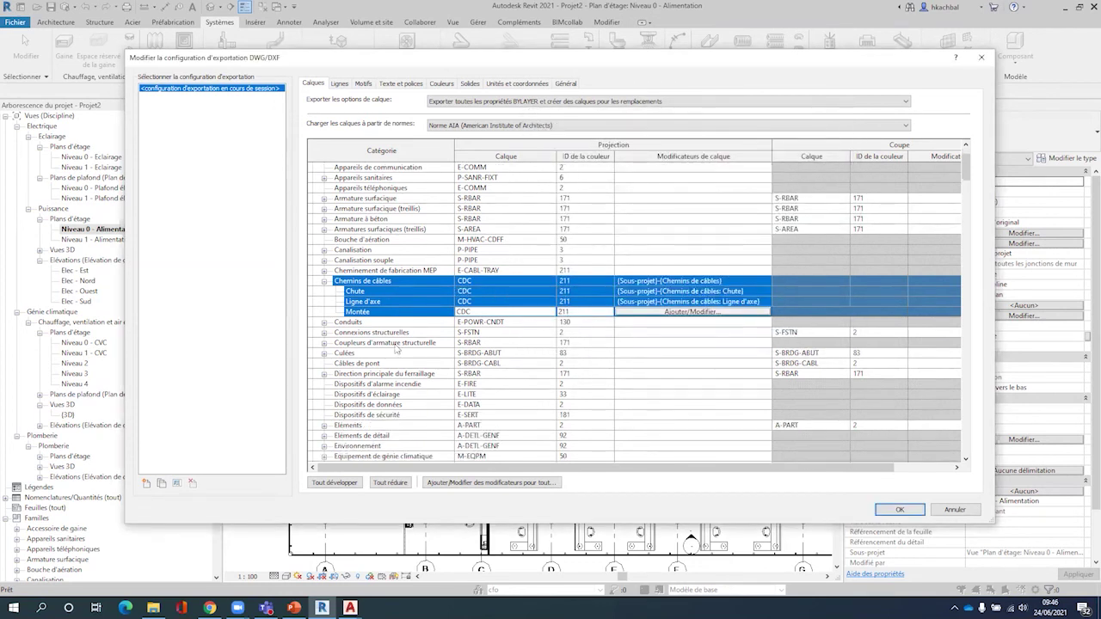
pyautogui.scroll(-4, 391, 344)
pyautogui.scroll(-3, 394, 345)
pyautogui.scroll(-3, 396, 348)
pyautogui.scroll(-4, 397, 348)
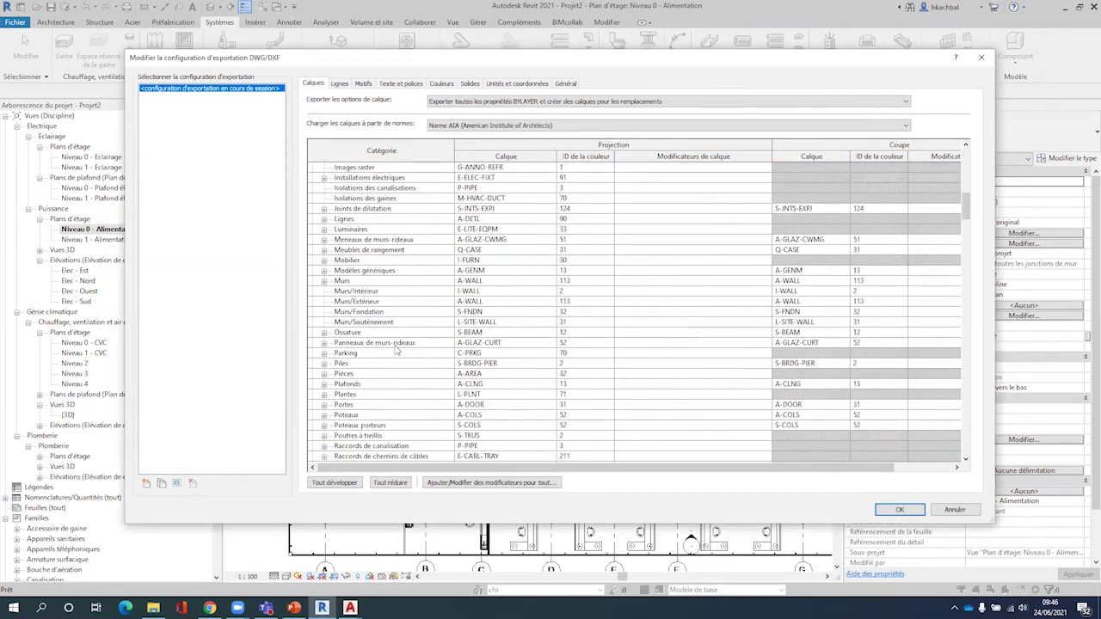
pyautogui.scroll(-4, 370, 376)
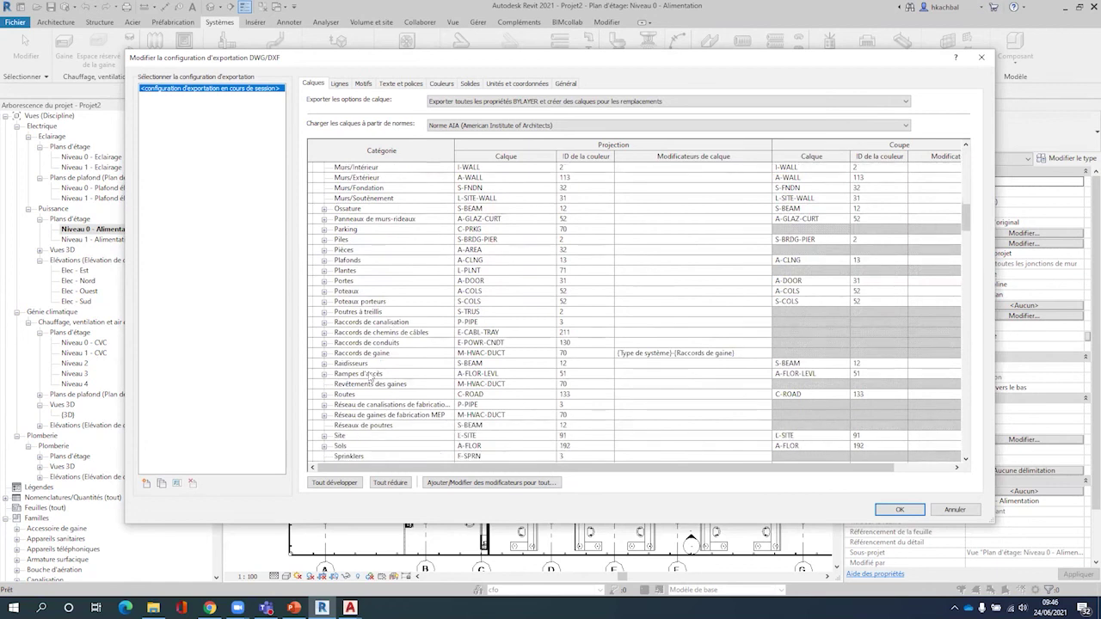
pyautogui.click(324, 334)
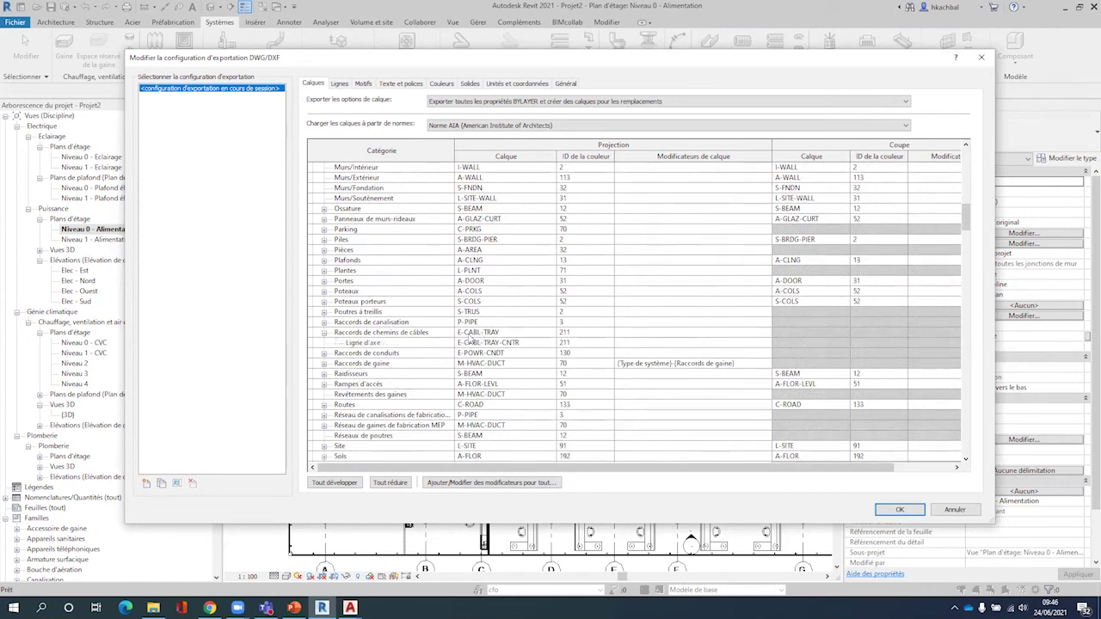
pyautogui.click(472, 334)
pyautogui.click(494, 342)
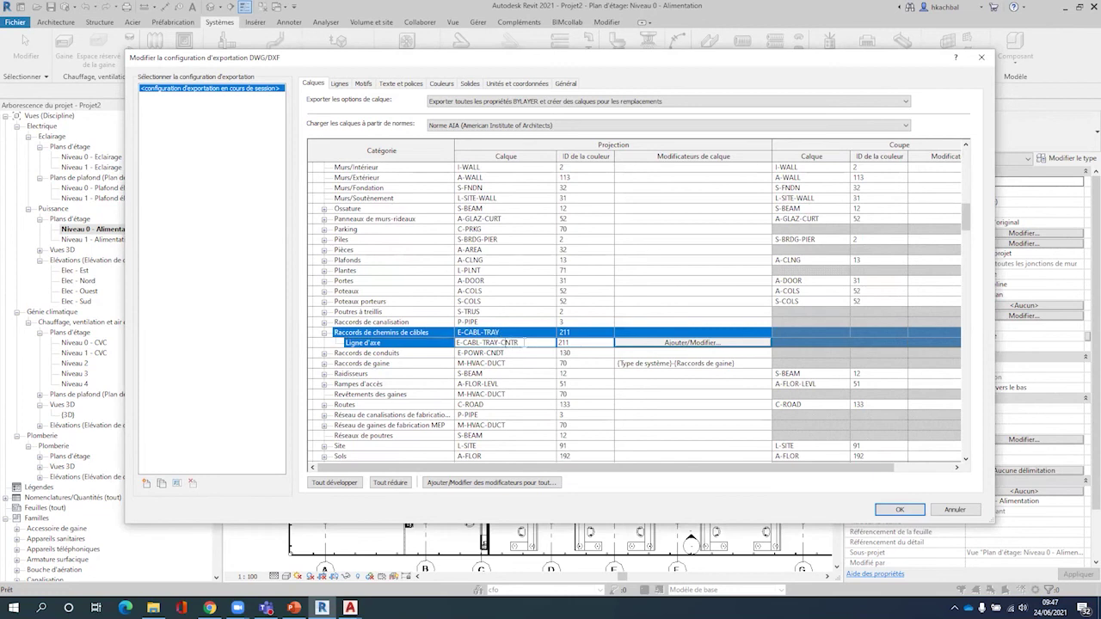
pyautogui.moveTo(519, 342); pyautogui.dragTo(419, 350)
pyautogui.write('CD')
# Give the Raccords de chemins de câbles layer a {Sous-projet}- prefix before the category
pyautogui.click(625, 344)
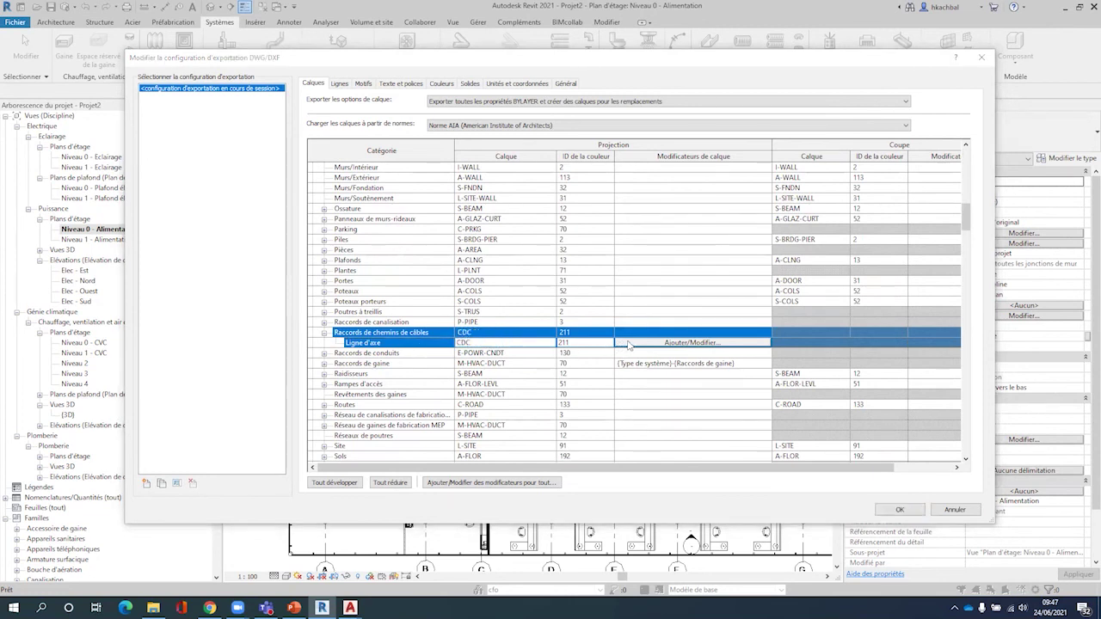
pyautogui.click(583, 290)
pyautogui.click(670, 289)
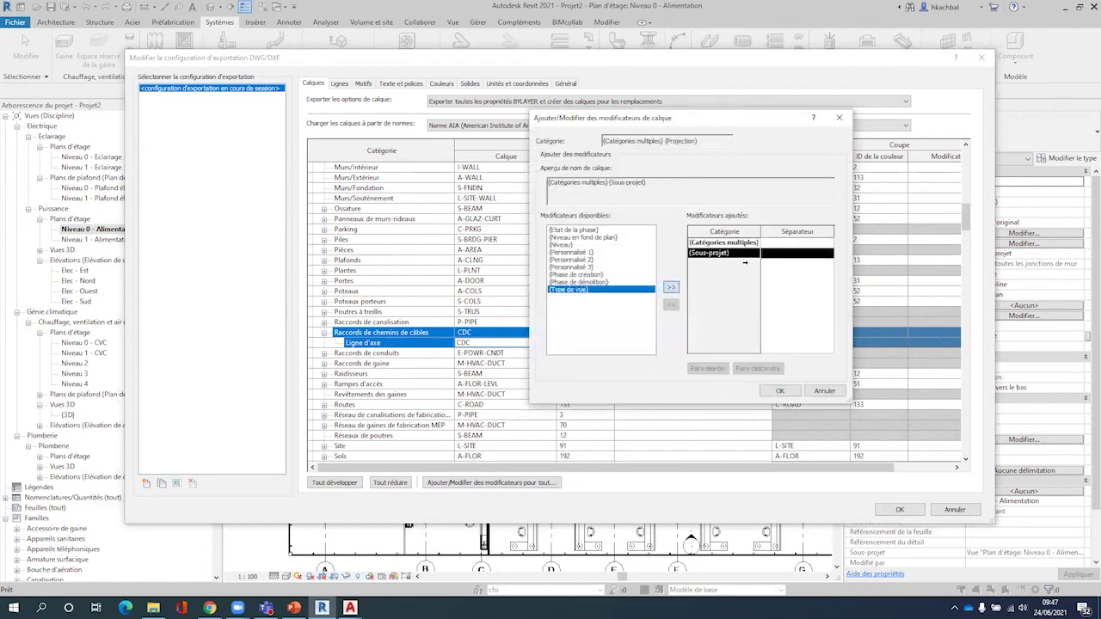
pyautogui.click(707, 368)
pyautogui.click(770, 243)
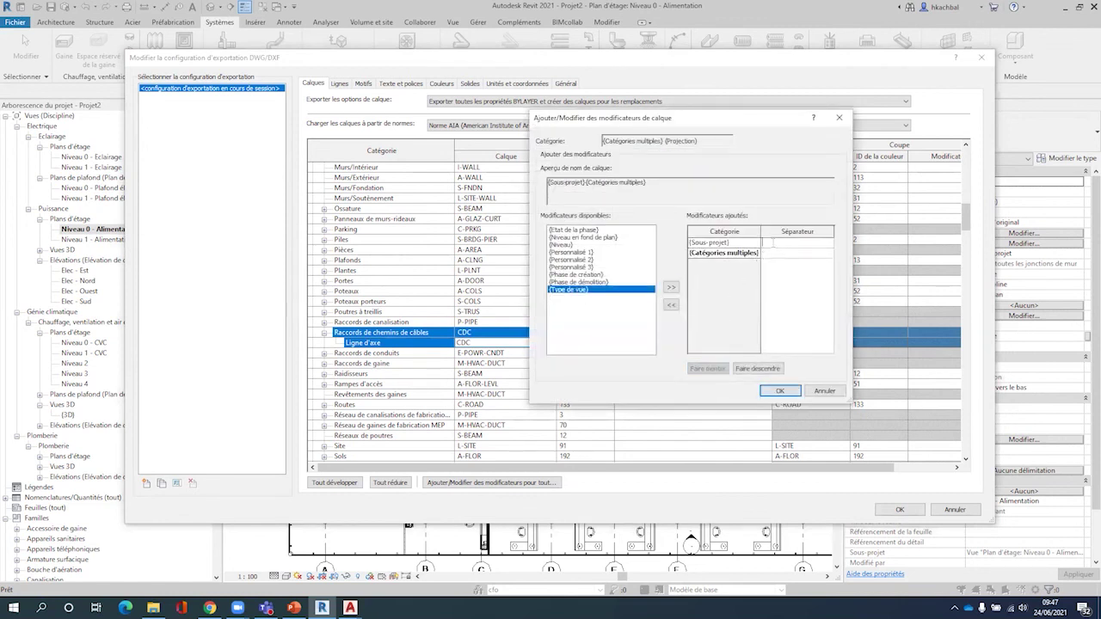
pyautogui.write('-')
pyautogui.click(779, 391)
# Review the Couleurs and Général export options and save the DWG export settings
pyautogui.click(441, 84)
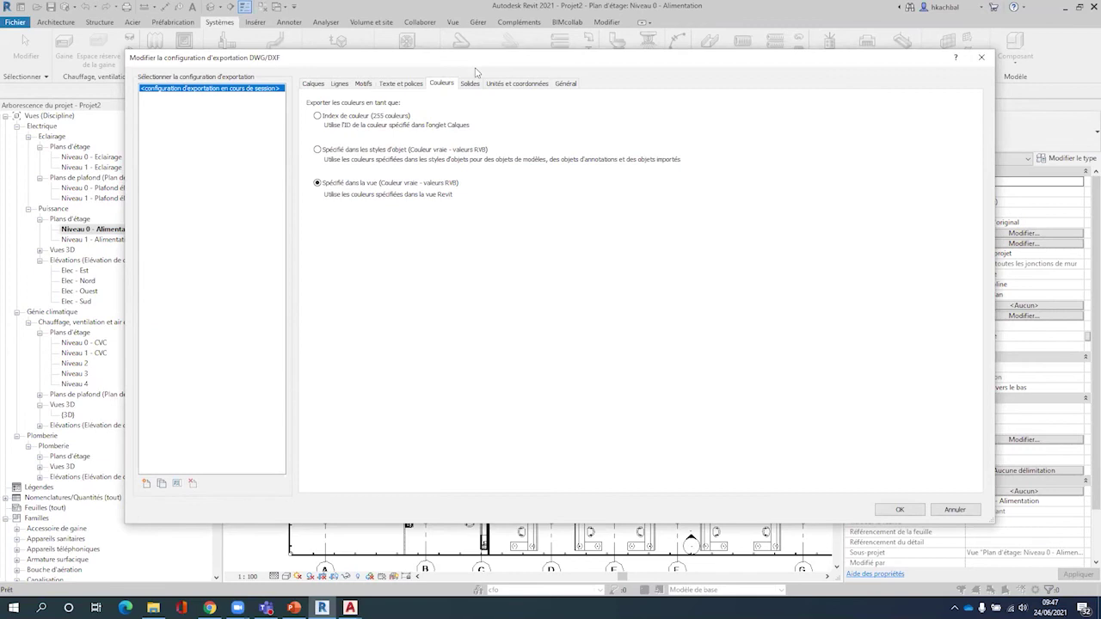
pyautogui.moveTo(476, 59); pyautogui.dragTo(467, 77)
pyautogui.click(557, 103)
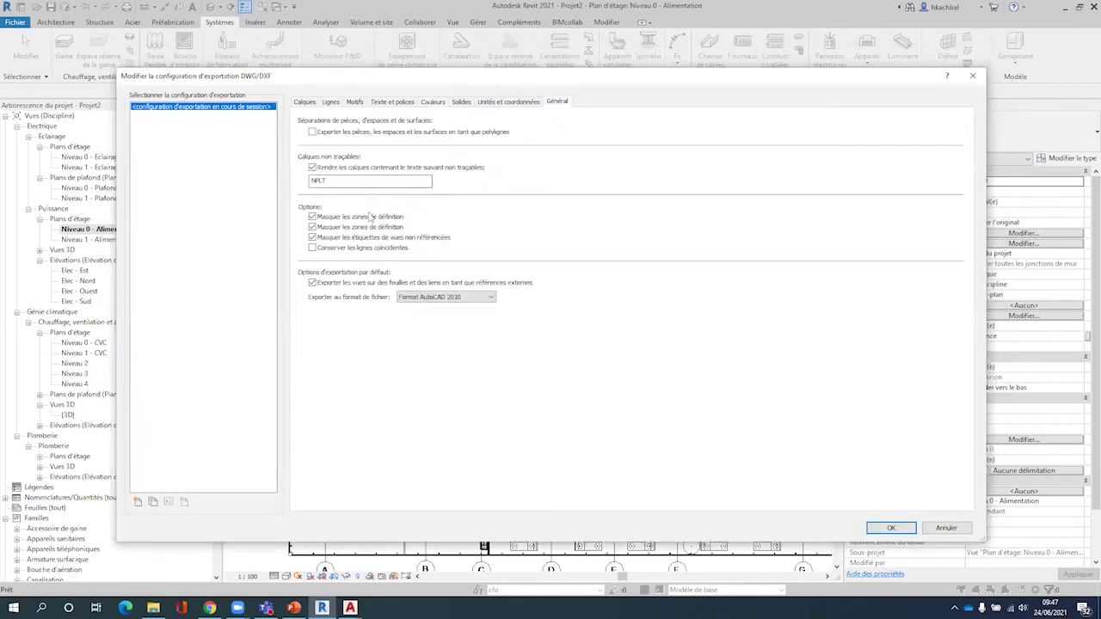
pyautogui.click(880, 531)
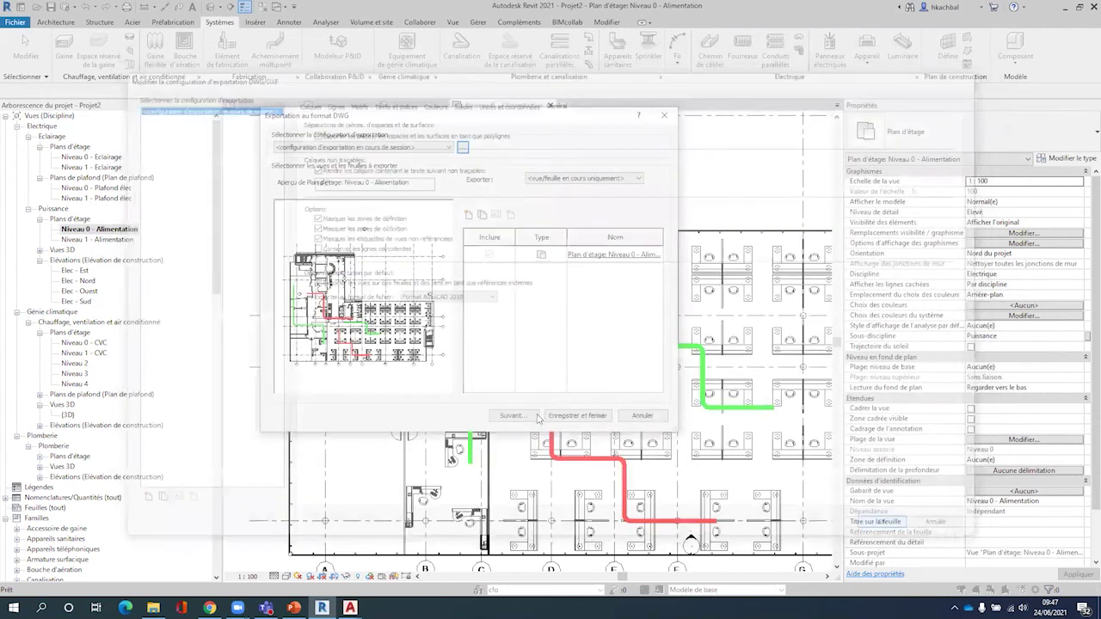
# Export the Niveau 0 - Alimentation plan to DATA_ONE (E:) Passerelle revit autocad\export 01
pyautogui.click(545, 416)
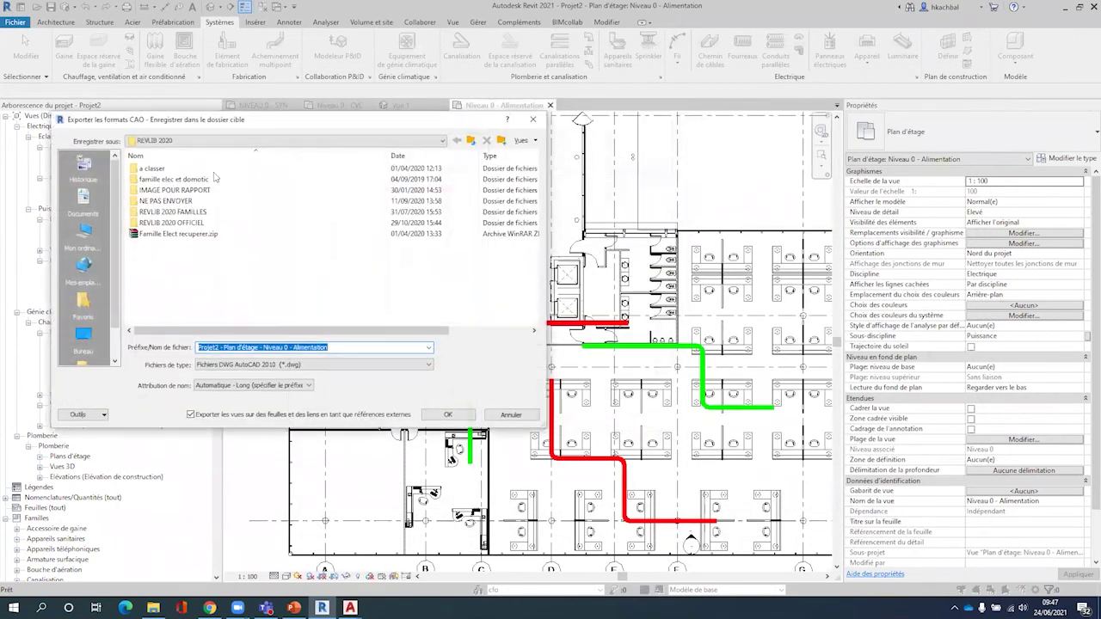
pyautogui.click(215, 141)
pyautogui.click(213, 179)
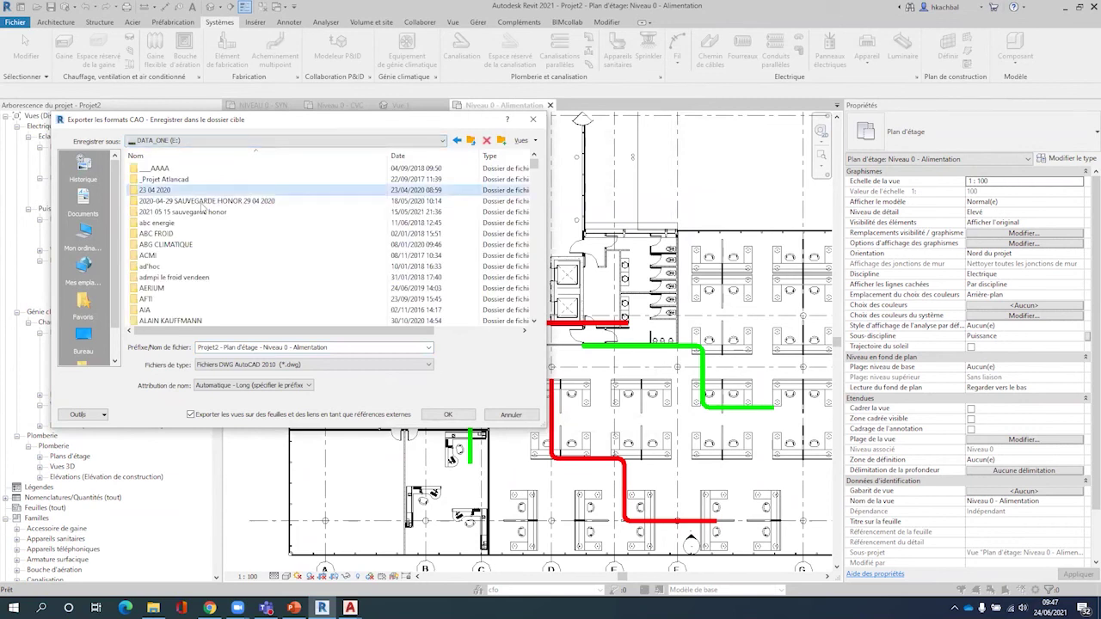
pyautogui.doubleClick(170, 223)
pyautogui.doubleClick(169, 211)
pyautogui.click(169, 171)
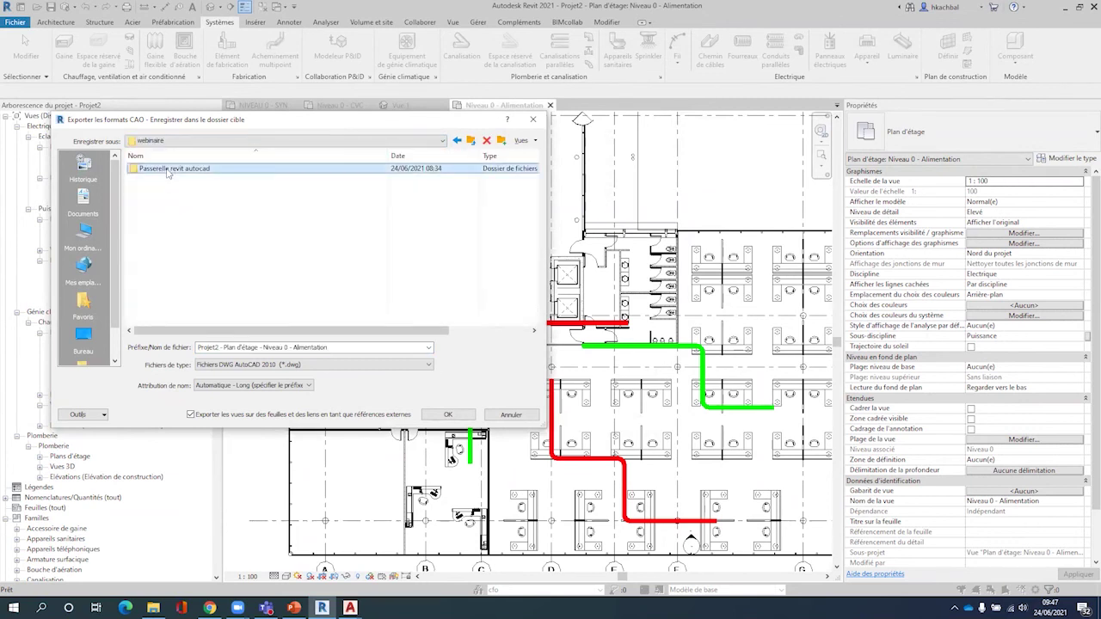
pyautogui.doubleClick(168, 172)
pyautogui.doubleClick(172, 169)
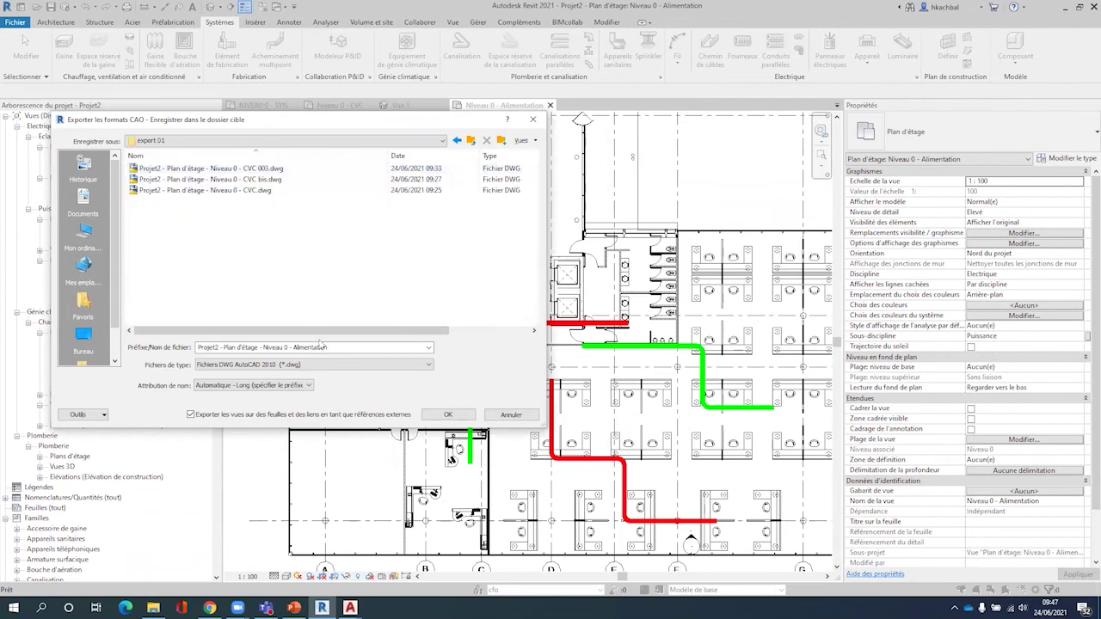
pyautogui.click(336, 347)
pyautogui.click(448, 414)
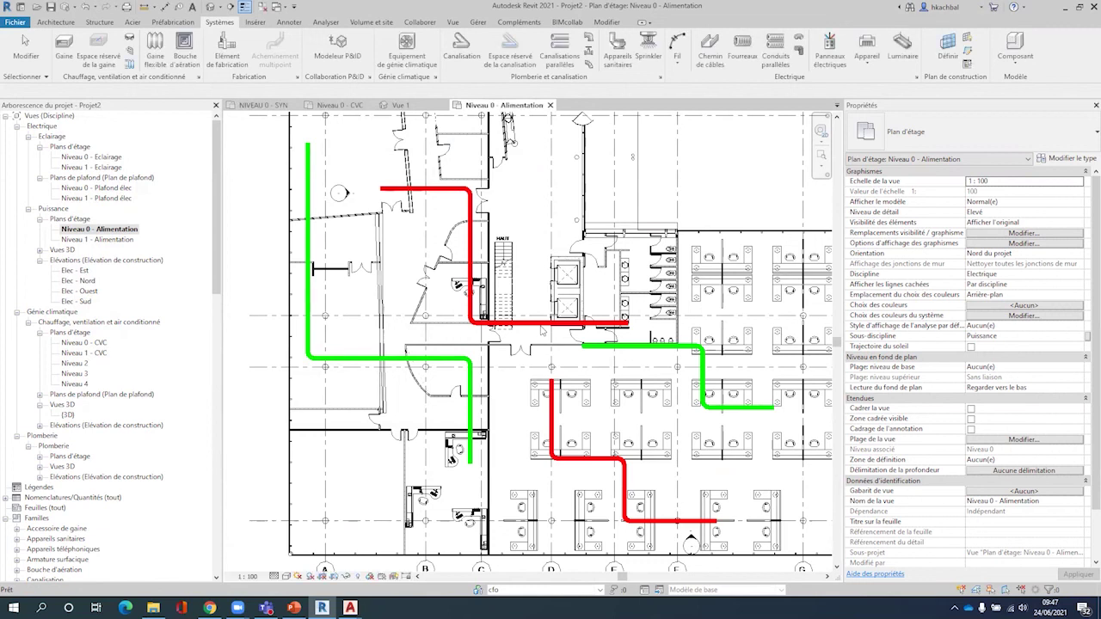
pyautogui.moveTo(350, 608)
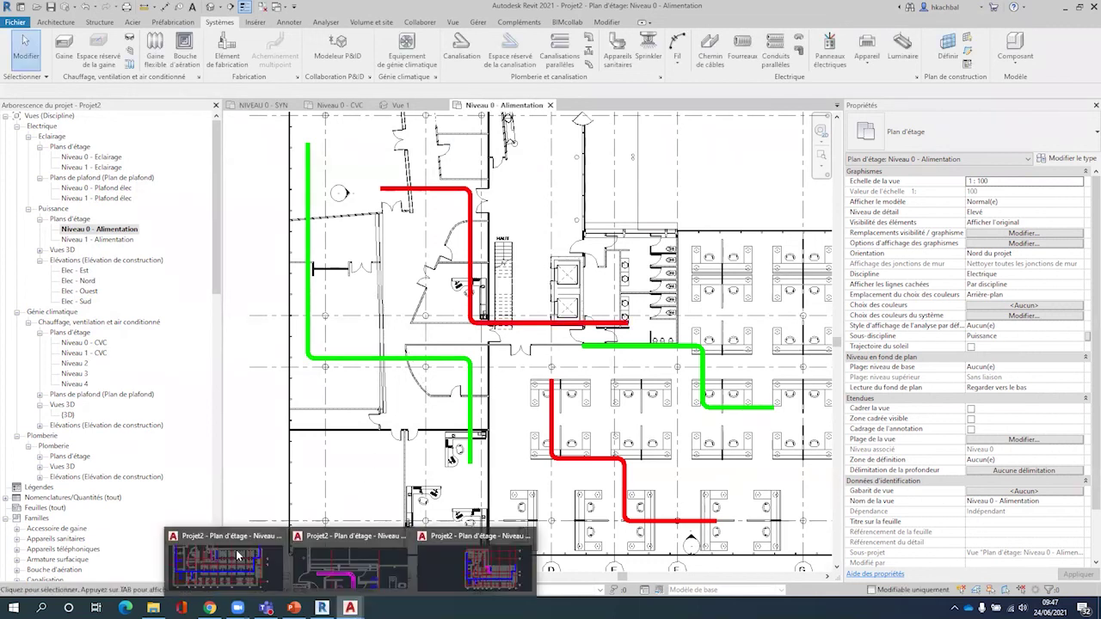
# Open the exported Alimentation.dwg drawing in AutoCAD
pyautogui.click(238, 556)
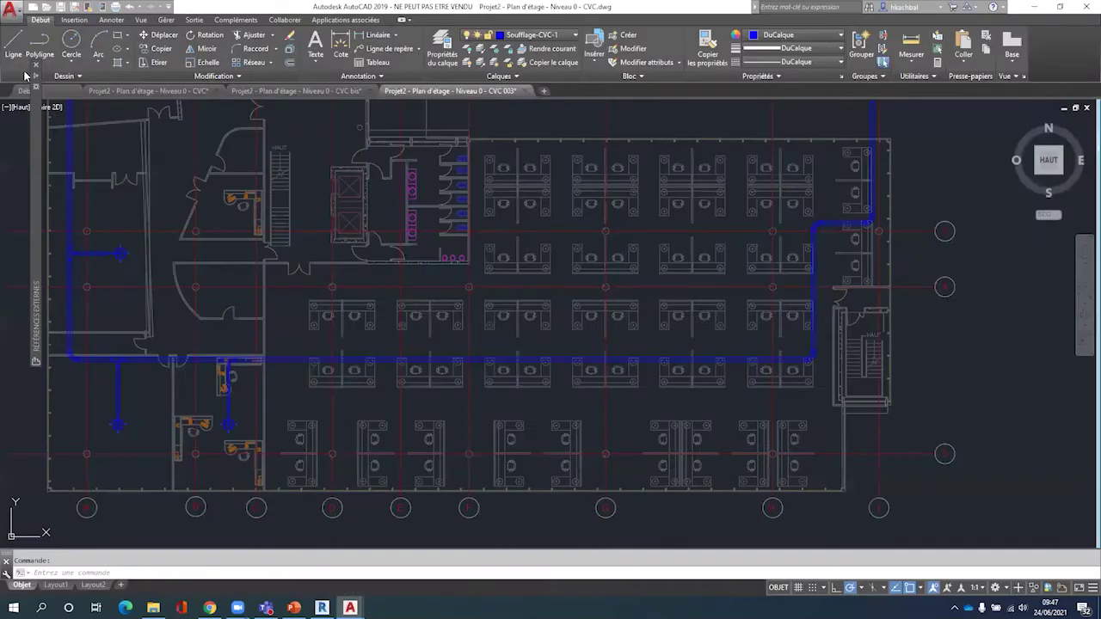
pyautogui.click(11, 12)
pyautogui.moveTo(40, 96)
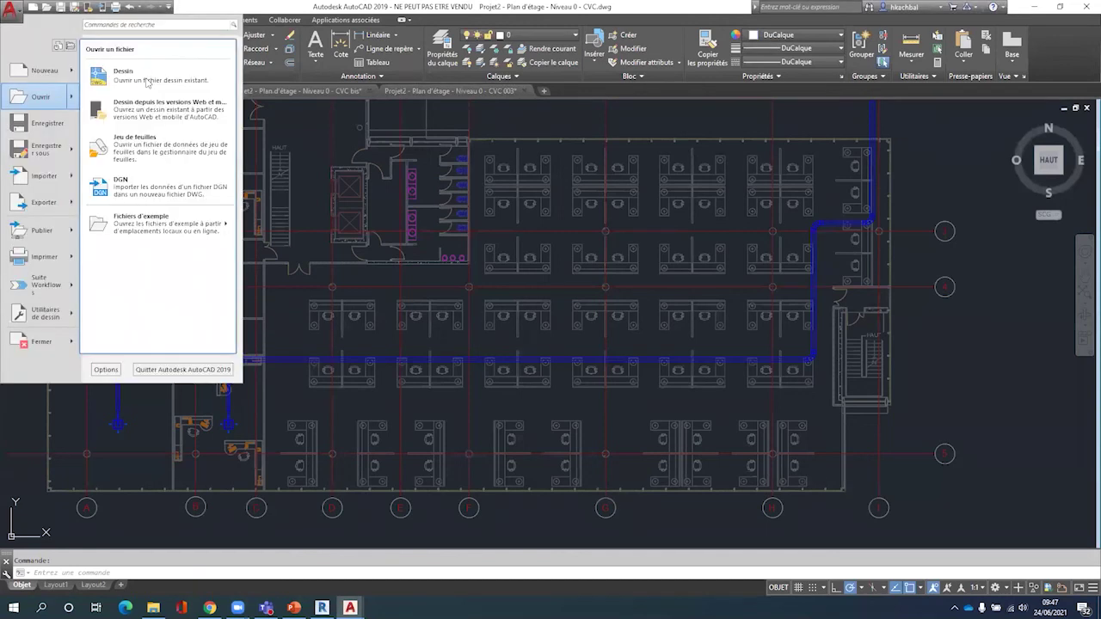
pyautogui.click(147, 82)
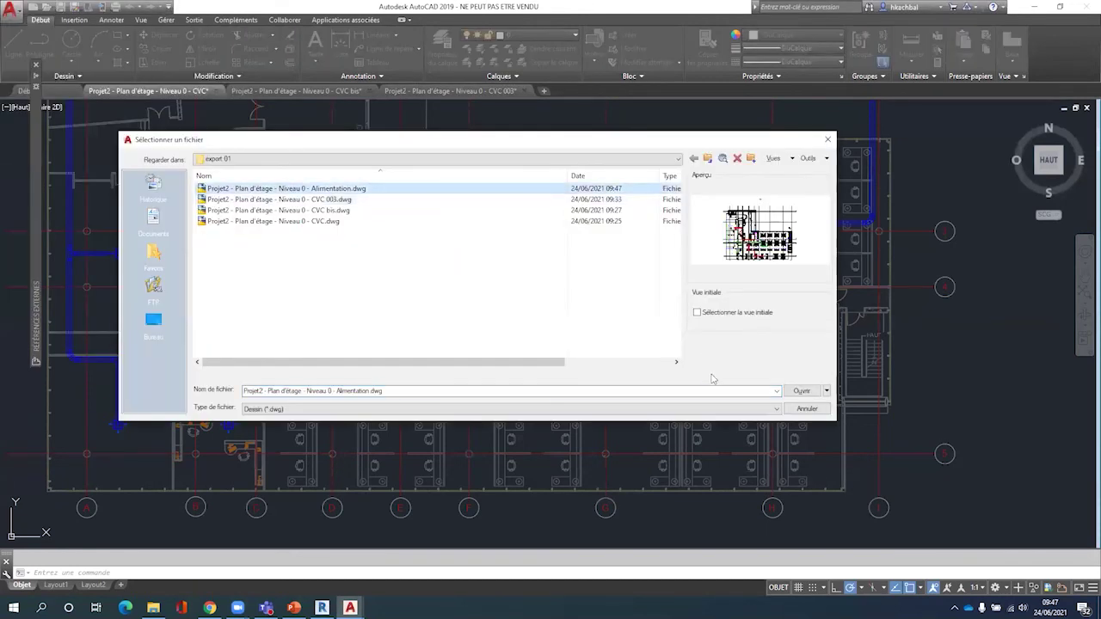
pyautogui.click(801, 390)
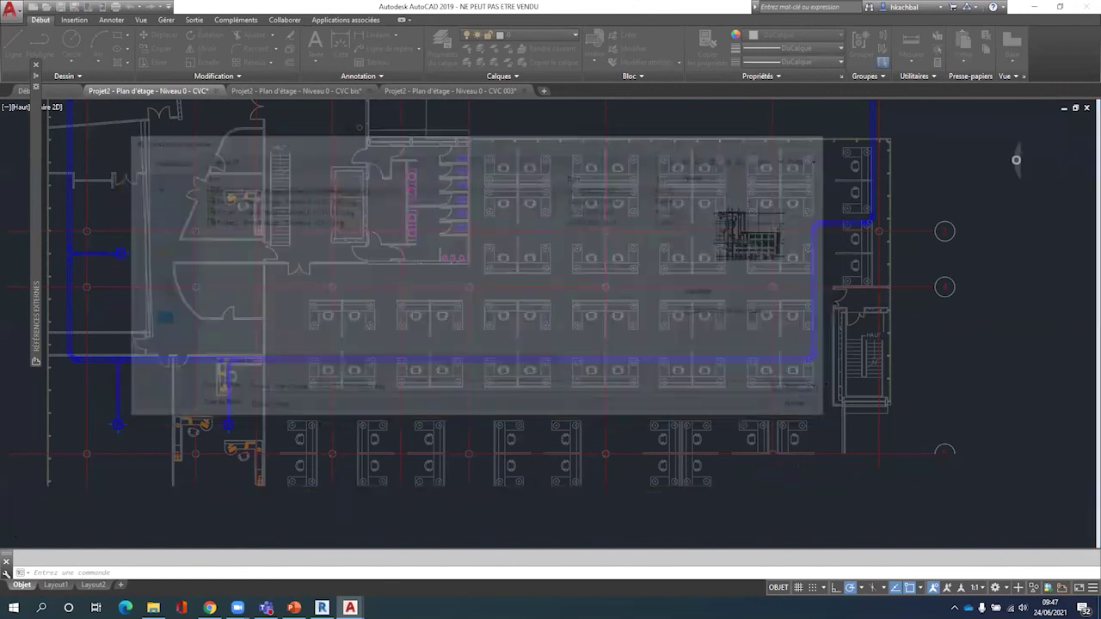
# Confirm the red tray is on cfo-CDC-1 and green on cfa-CDC-1, then return to Revit
pyautogui.moveTo(320, 322); pyautogui.dragTo(486, 290, button='middle')
pyautogui.scroll(4, 486, 289)
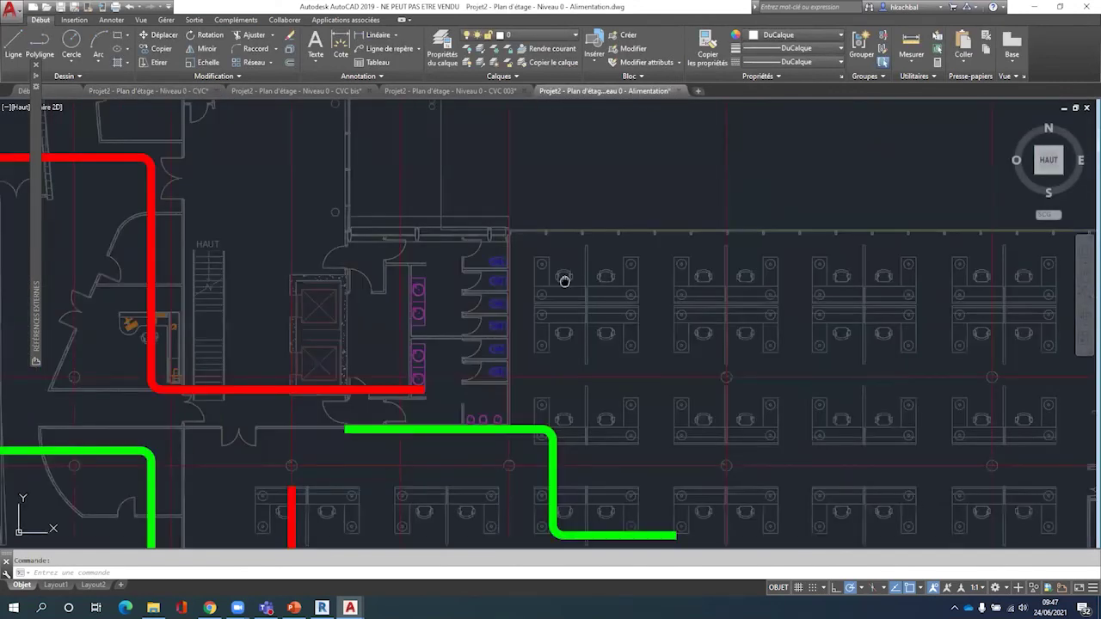
pyautogui.moveTo(564, 281); pyautogui.dragTo(614, 244, button='middle')
pyautogui.click(379, 351)
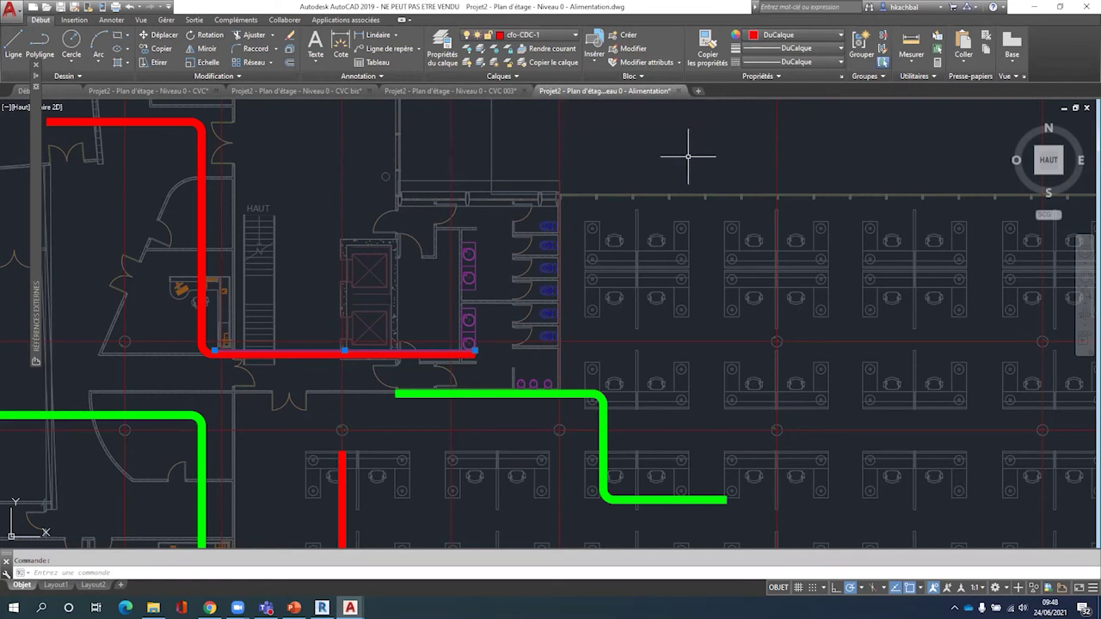
pyautogui.moveTo(667, 516); pyautogui.dragTo(699, 215, button='middle')
pyautogui.click(667, 196)
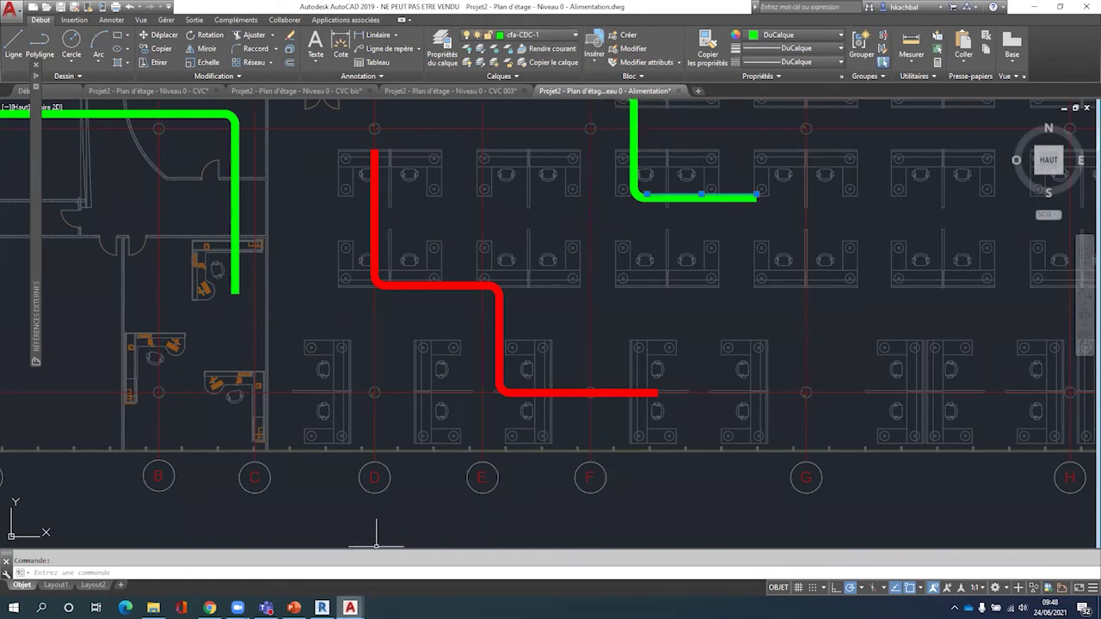
pyautogui.moveTo(321, 608)
pyautogui.click(345, 569)
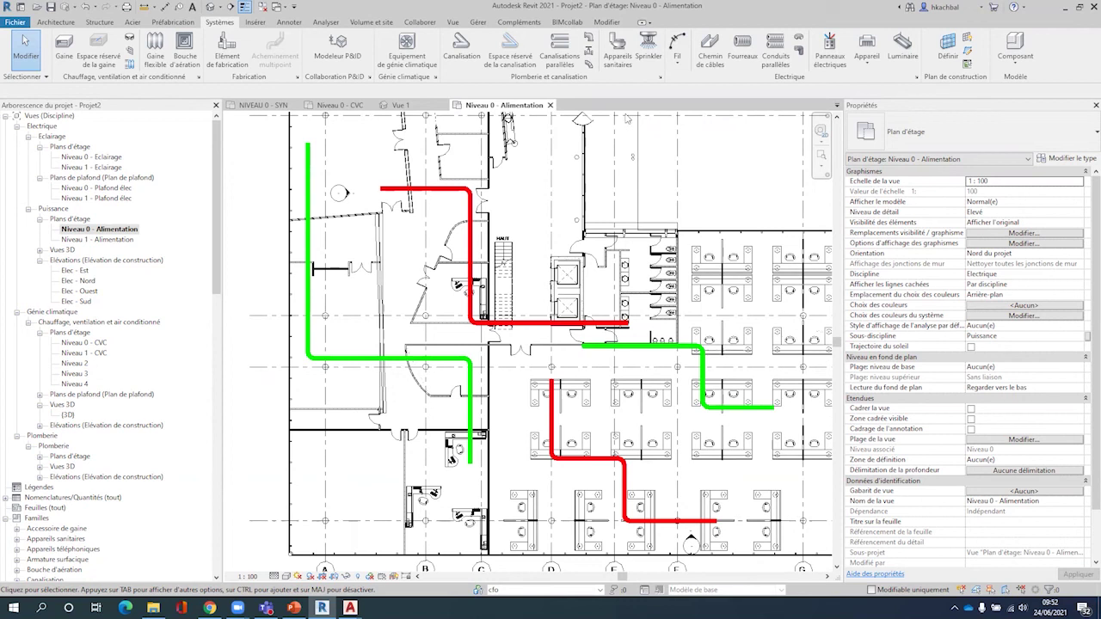
# Inspect the Lier CAO dialog's Positionnement options from the Insérer tab, then cancel without linking
pyautogui.click(254, 21)
pyautogui.click(108, 53)
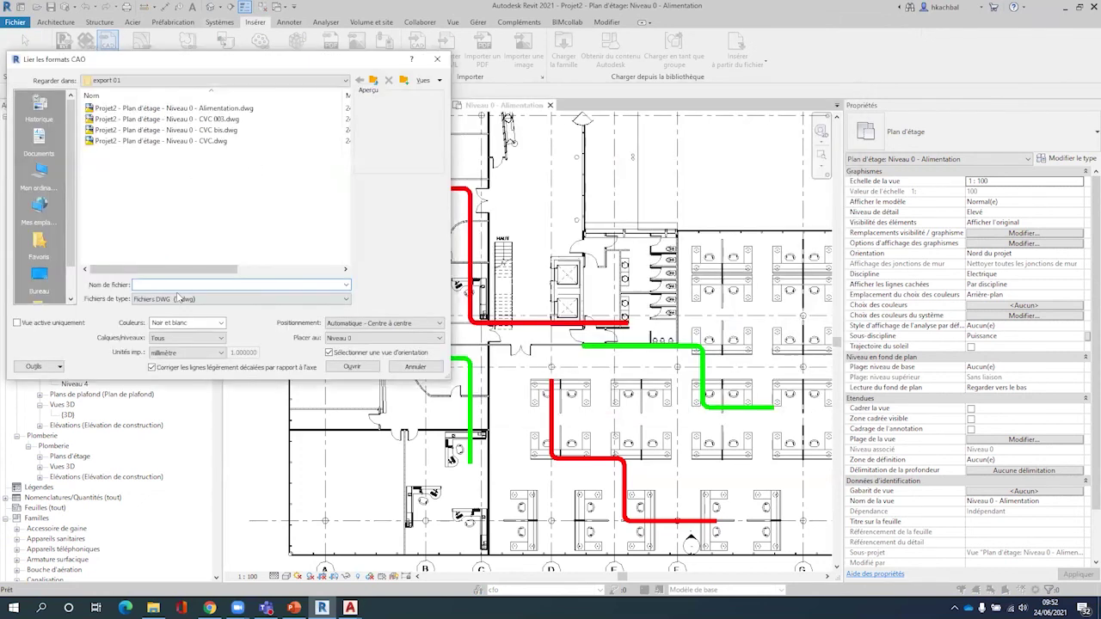
pyautogui.click(337, 328)
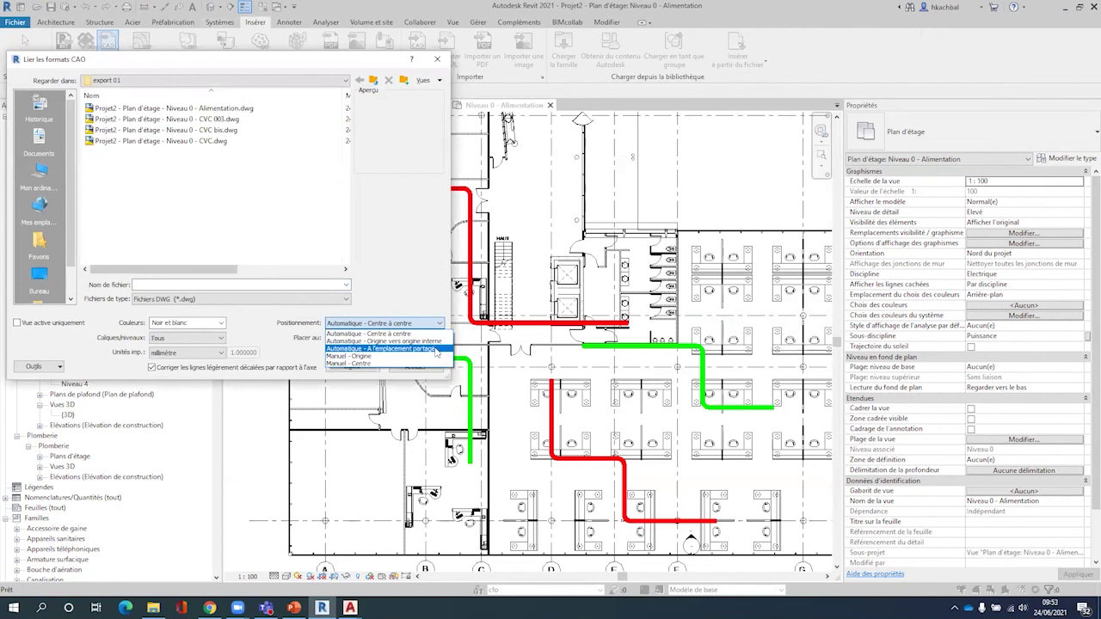
pyautogui.click(438, 61)
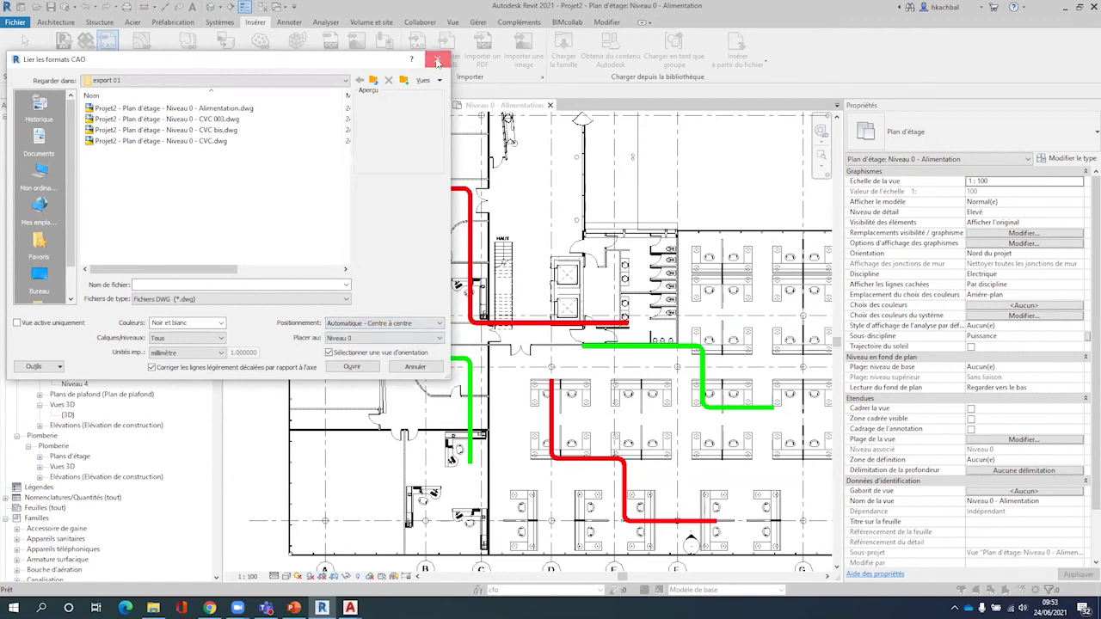
pyautogui.click(438, 61)
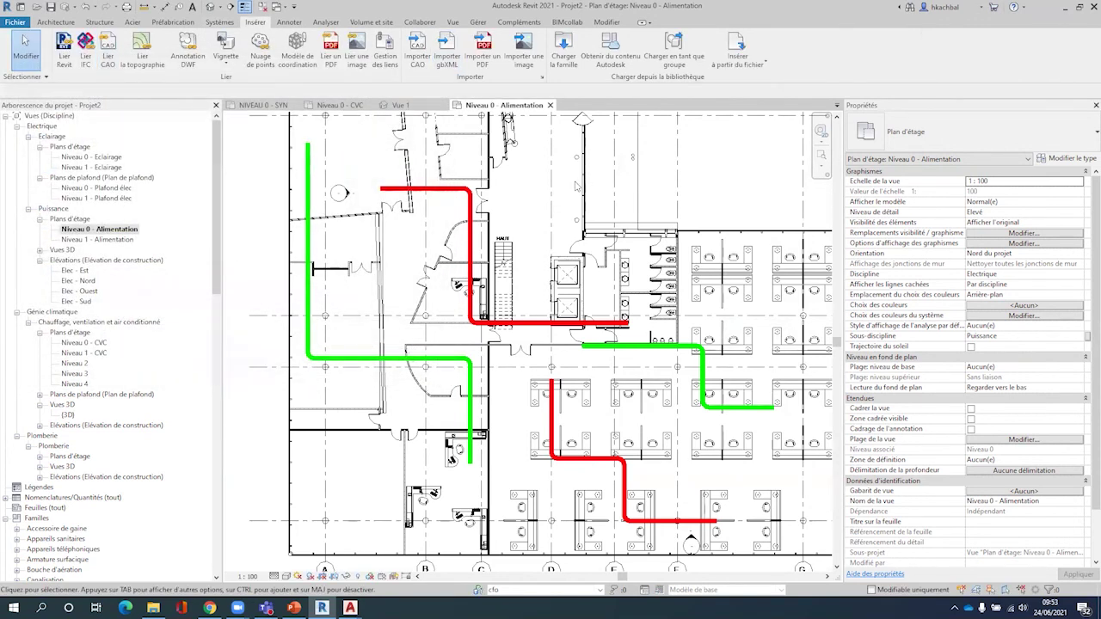